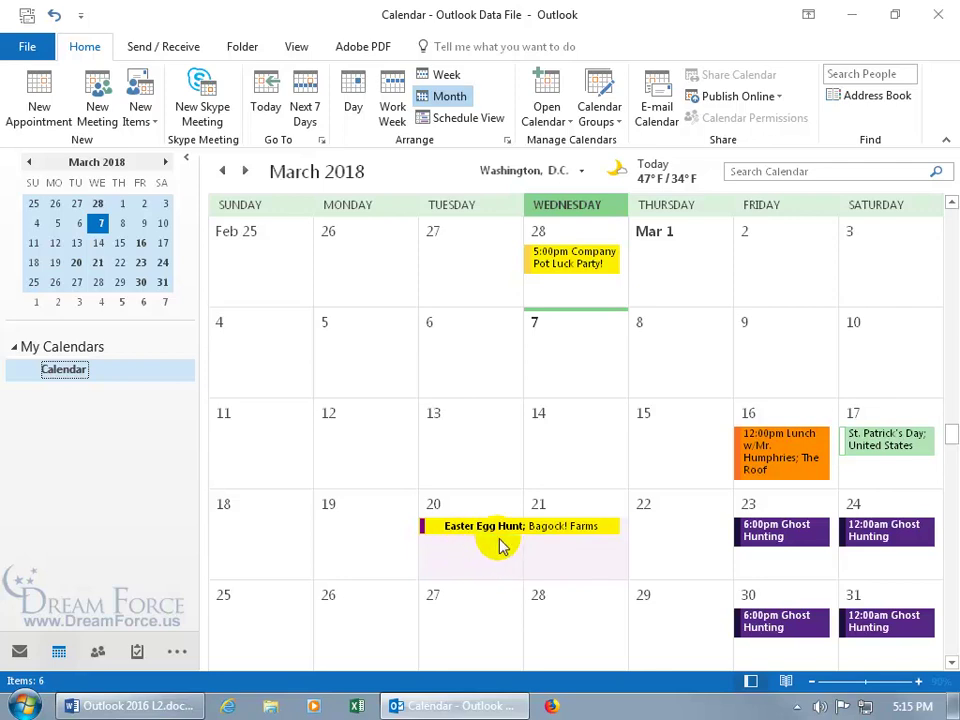
Set the Easter Egg Hunt event to Private and confirm its lock icon appears
mouse_move(506, 530)
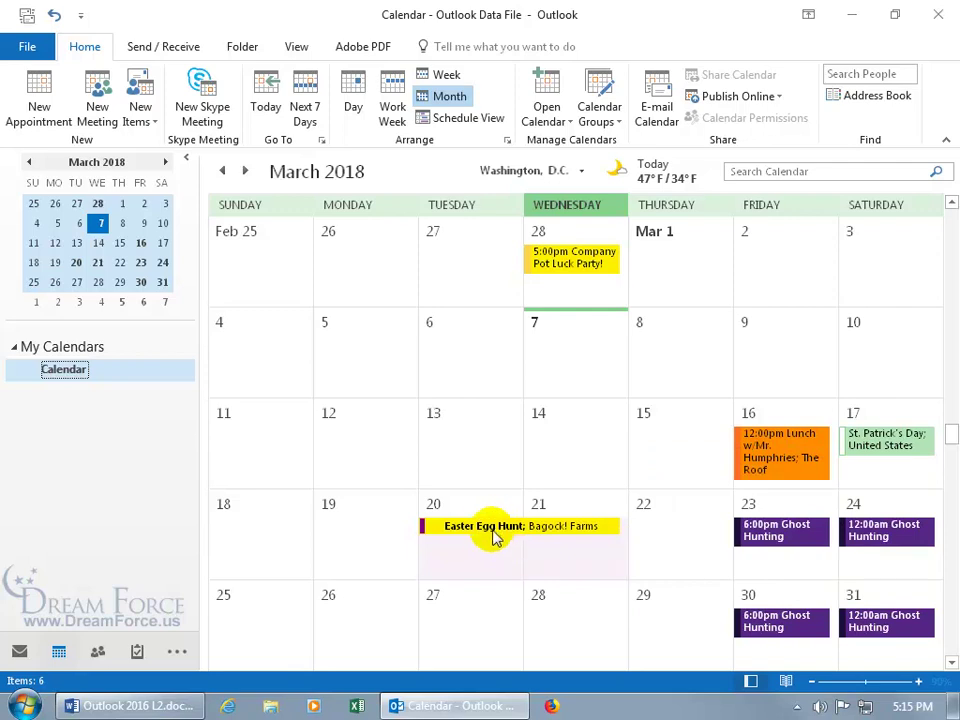
click(497, 531)
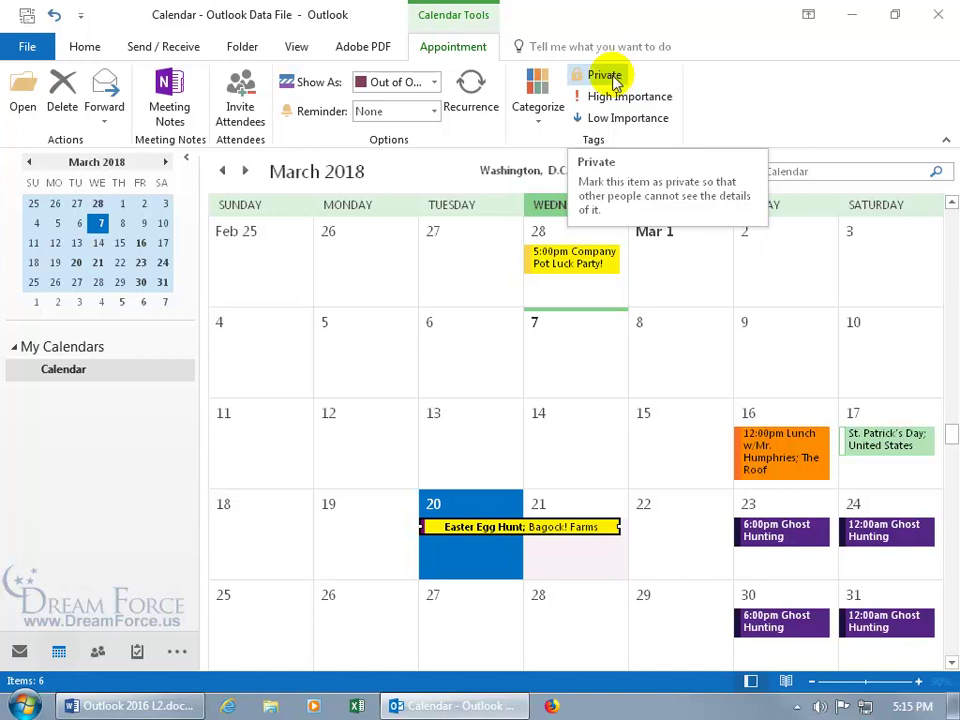
click(598, 78)
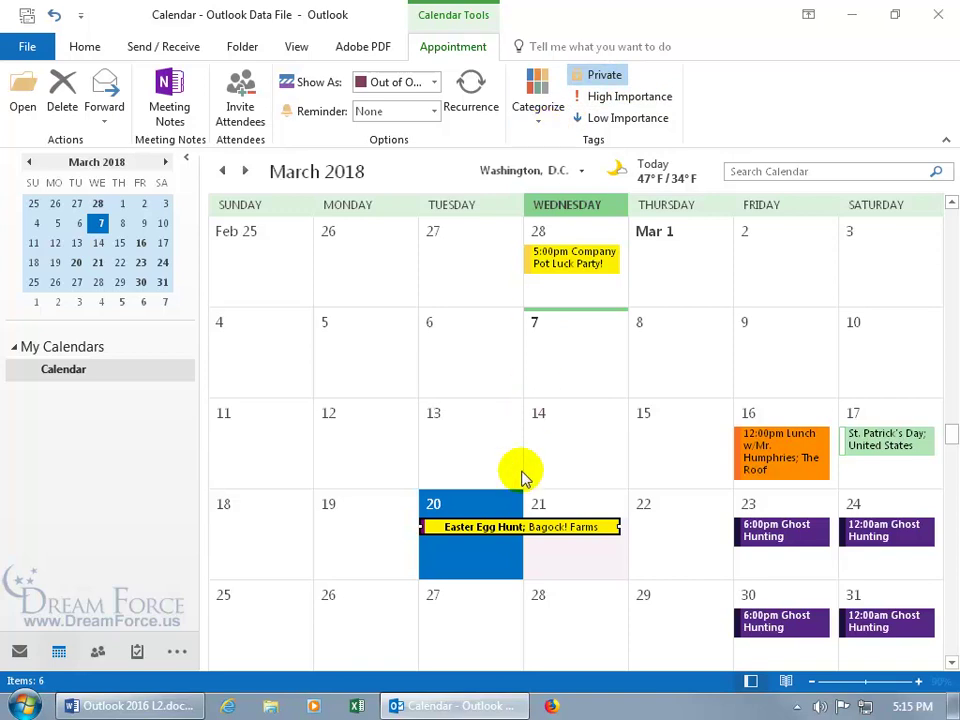
click(498, 525)
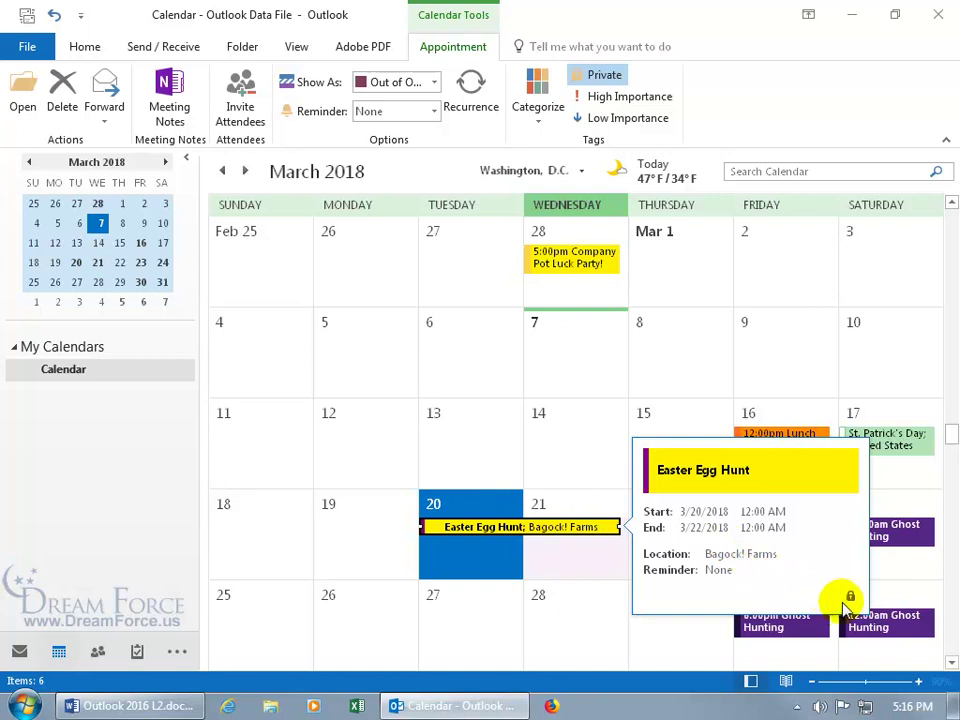
double_click(495, 527)
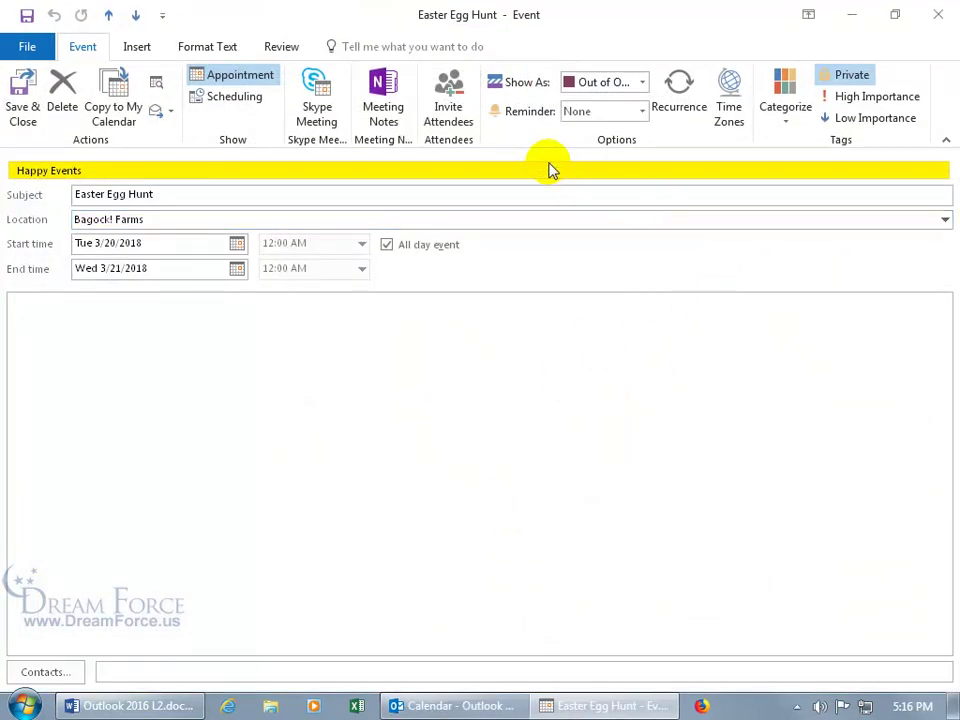
click(852, 76)
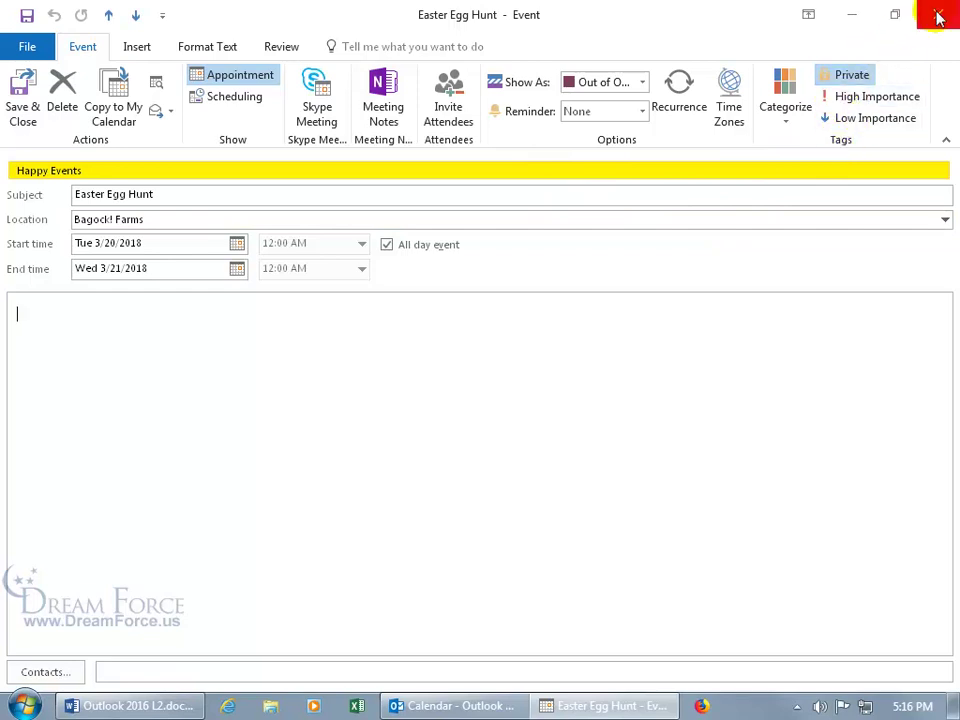
click(938, 14)
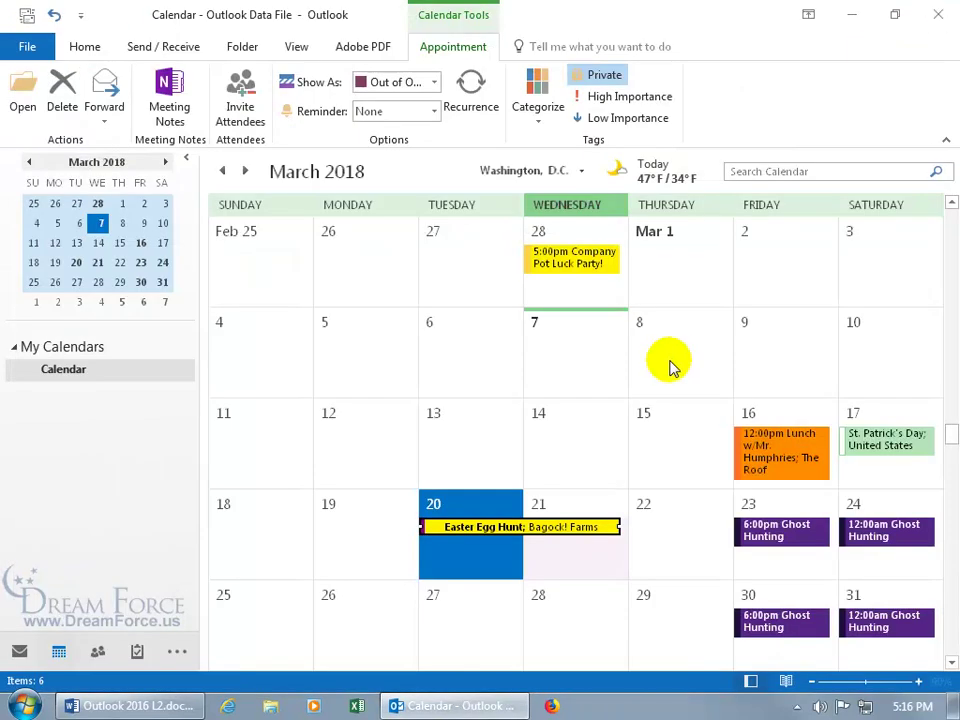
Locate the Easter Egg Hunt event in Day and Week views and turn off its Private marking
click(85, 47)
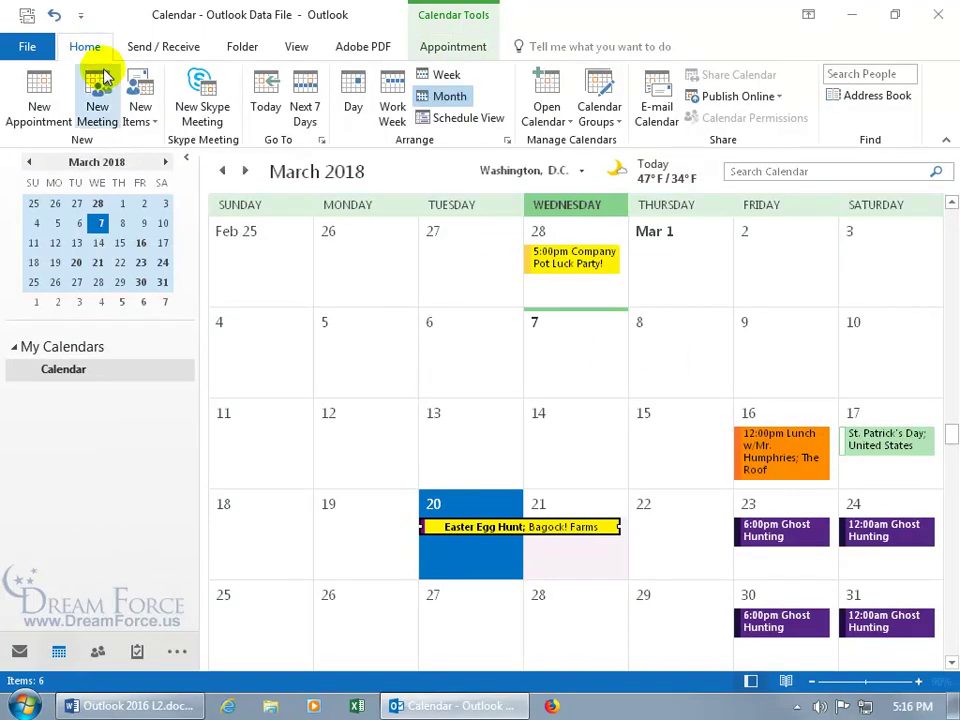
click(76, 263)
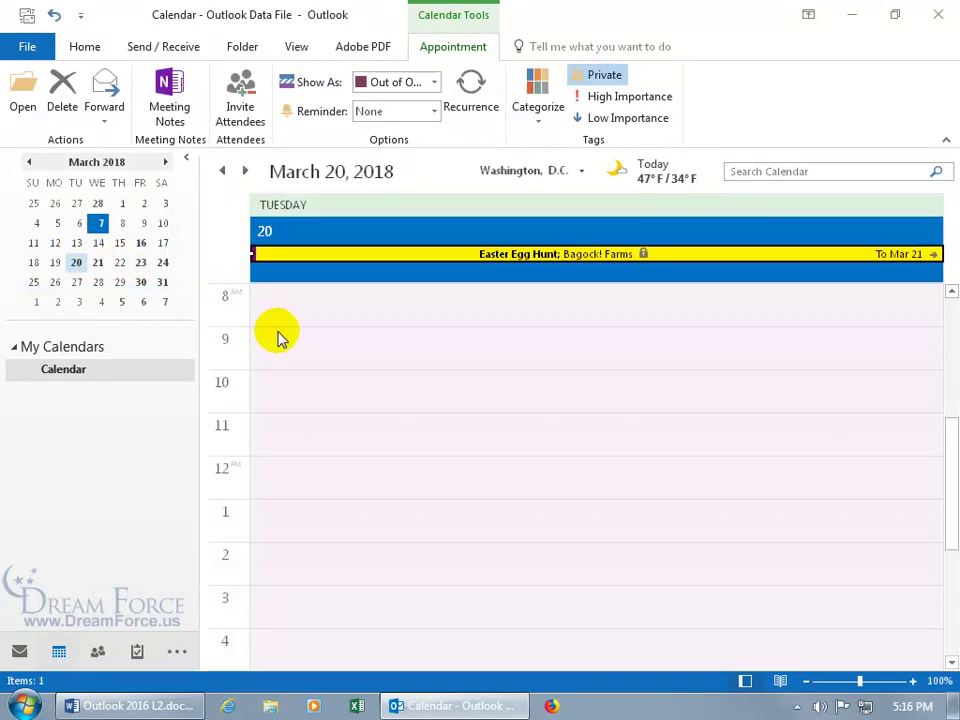
click(645, 268)
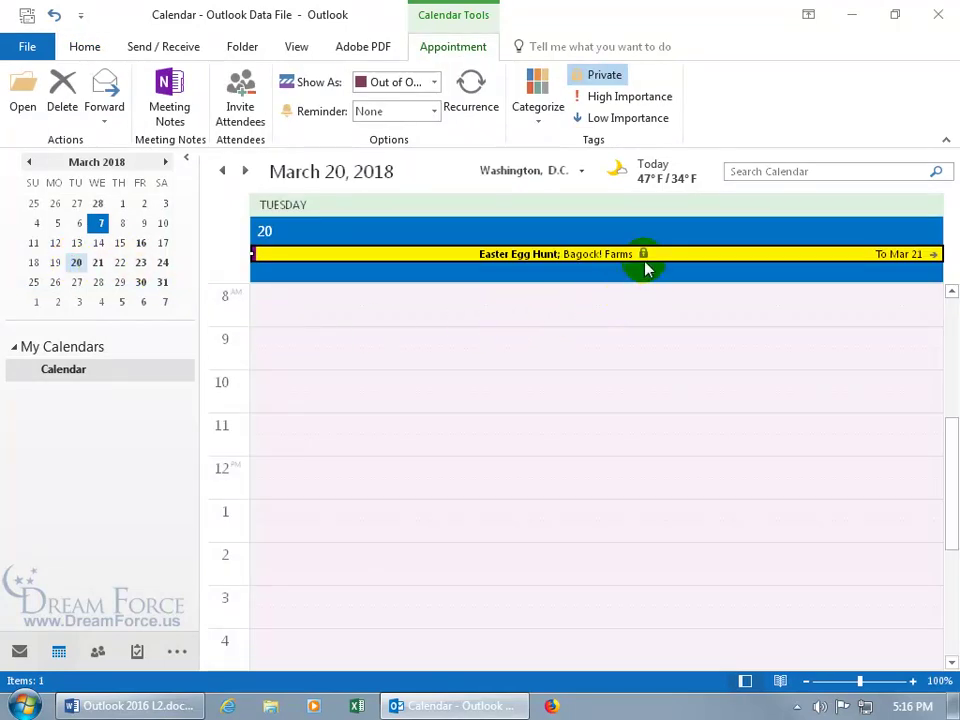
click(85, 50)
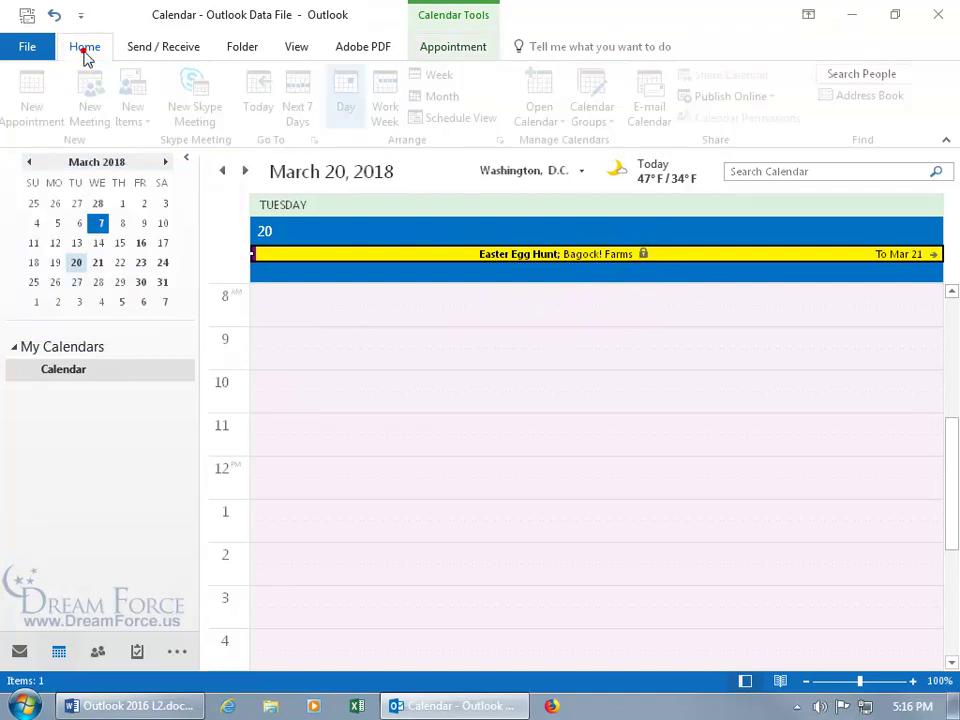
click(430, 77)
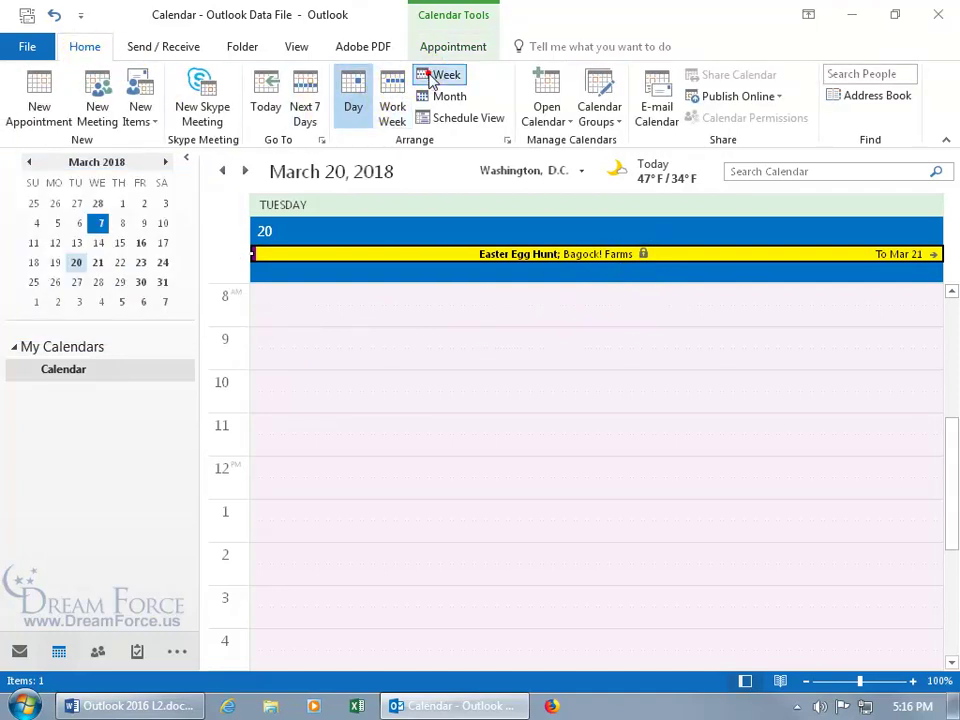
click(518, 265)
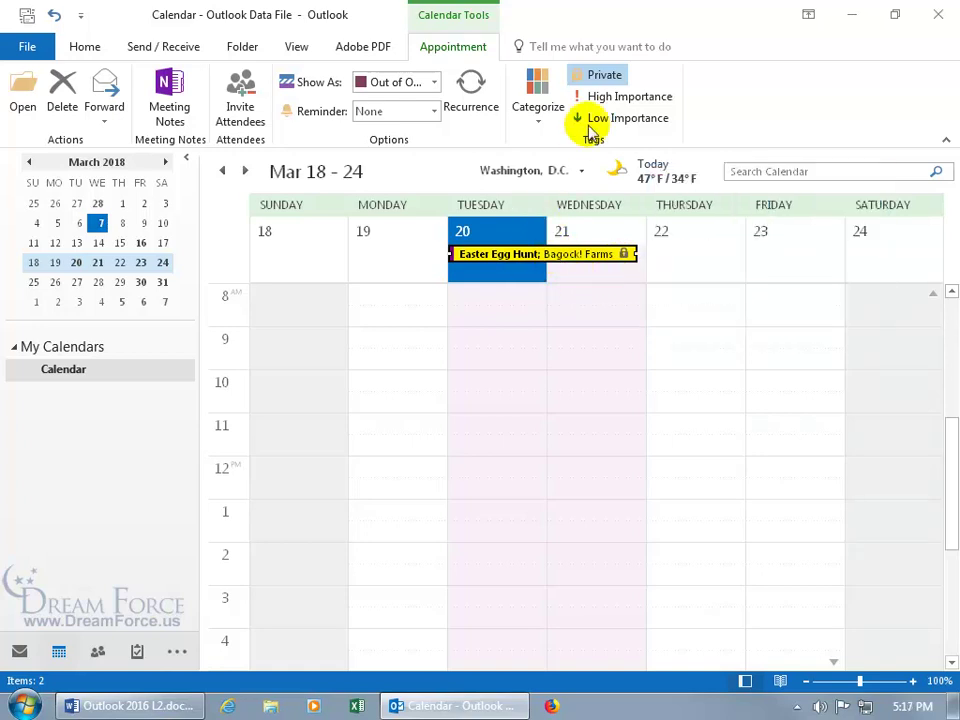
click(600, 76)
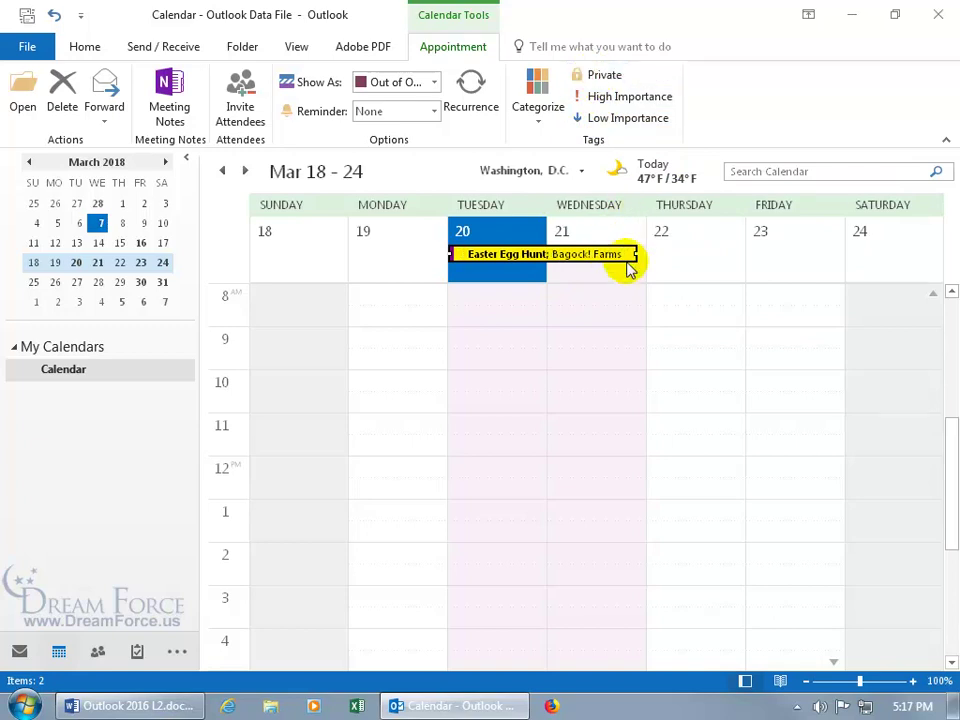
mouse_move(628, 268)
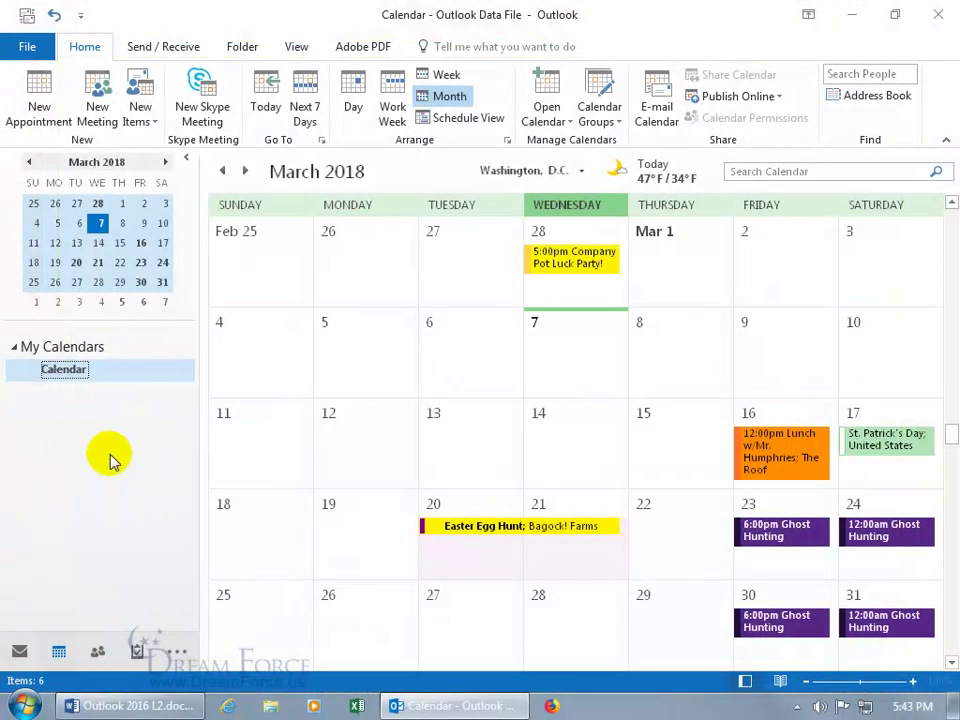
Preview the calendar printout from File > Print, zoom in and out, then bring up Print Options
click(30, 47)
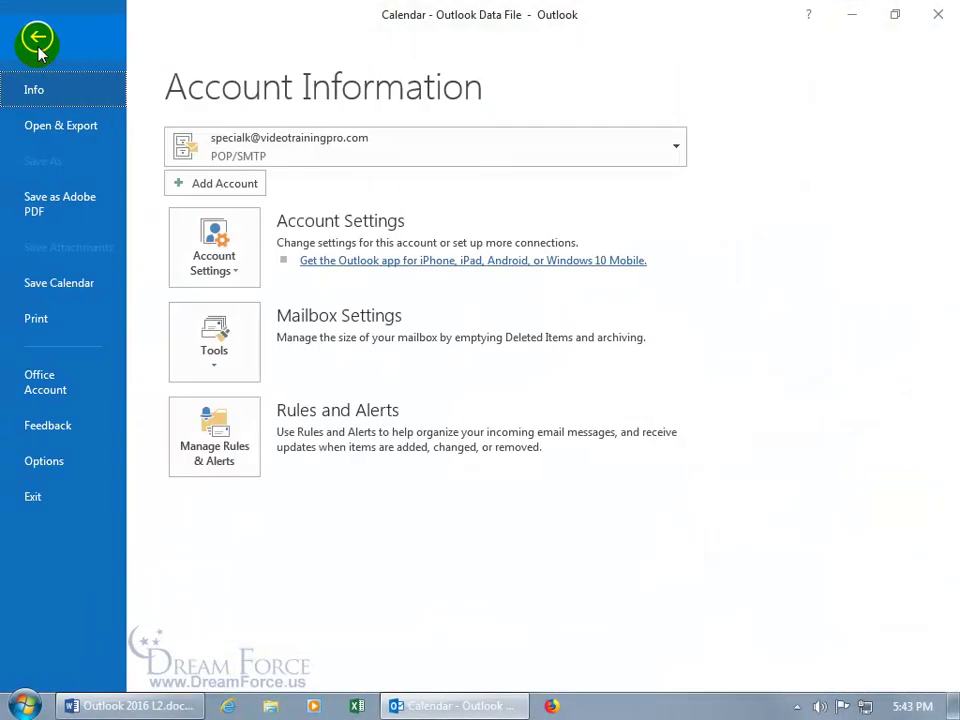
click(40, 319)
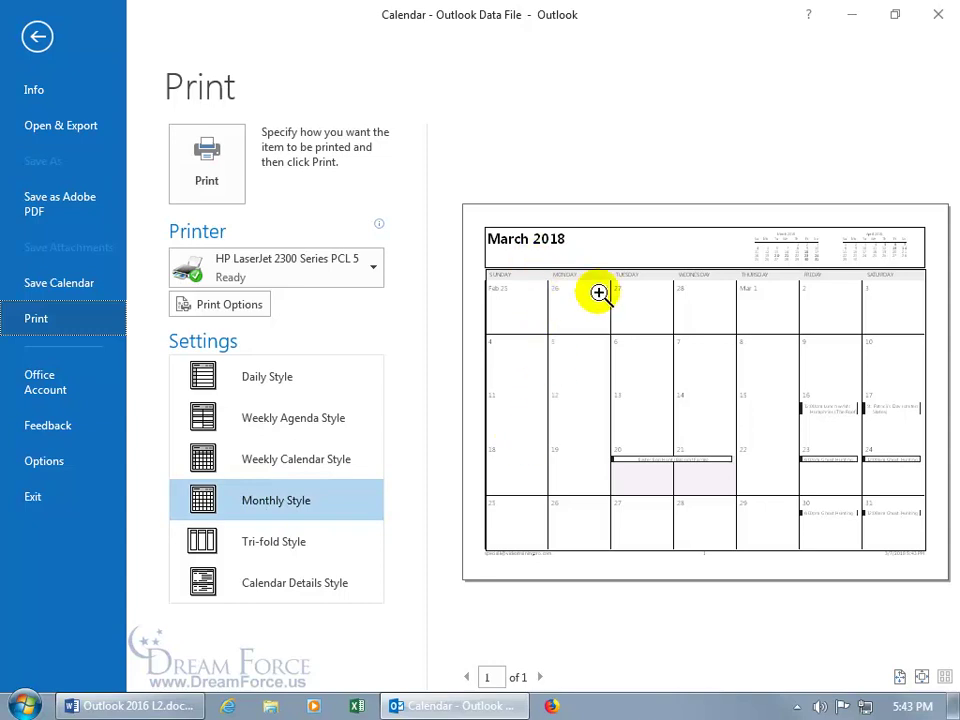
click(646, 446)
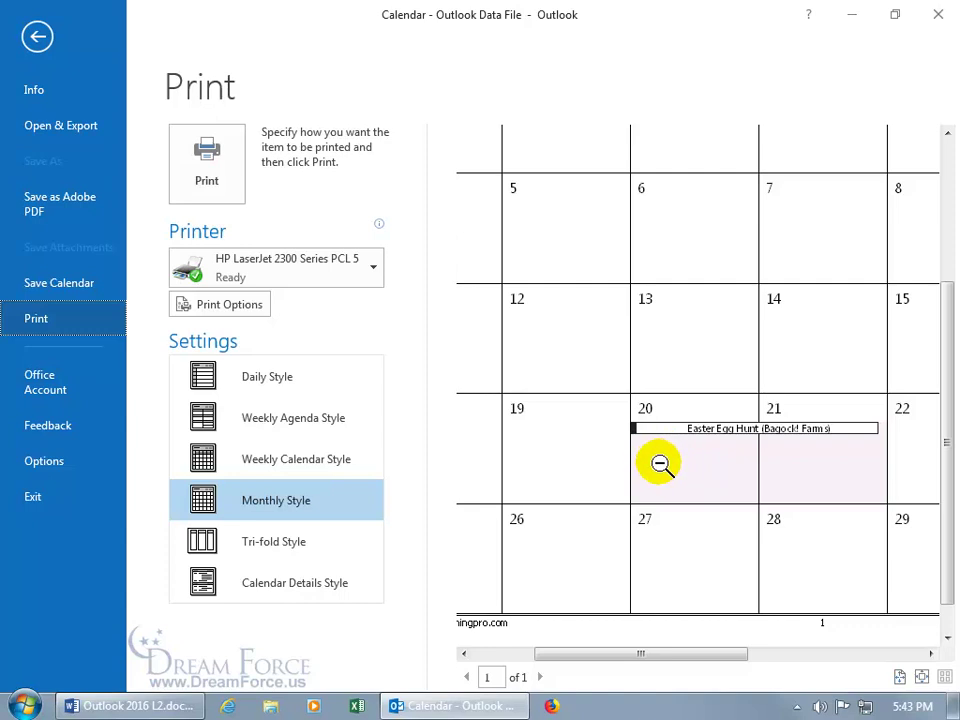
click(683, 399)
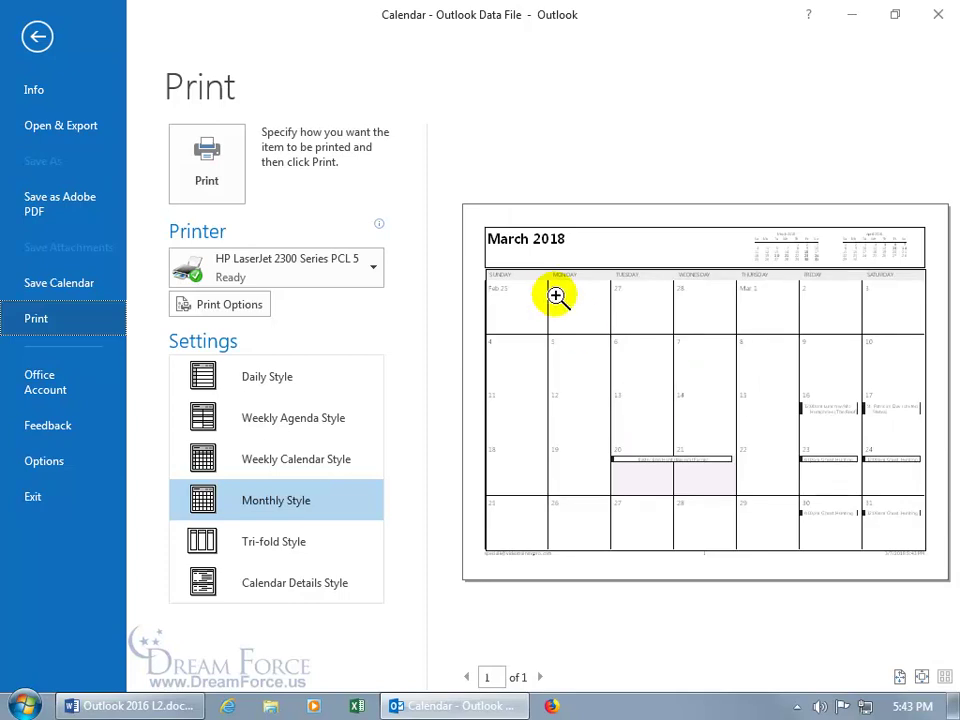
click(229, 308)
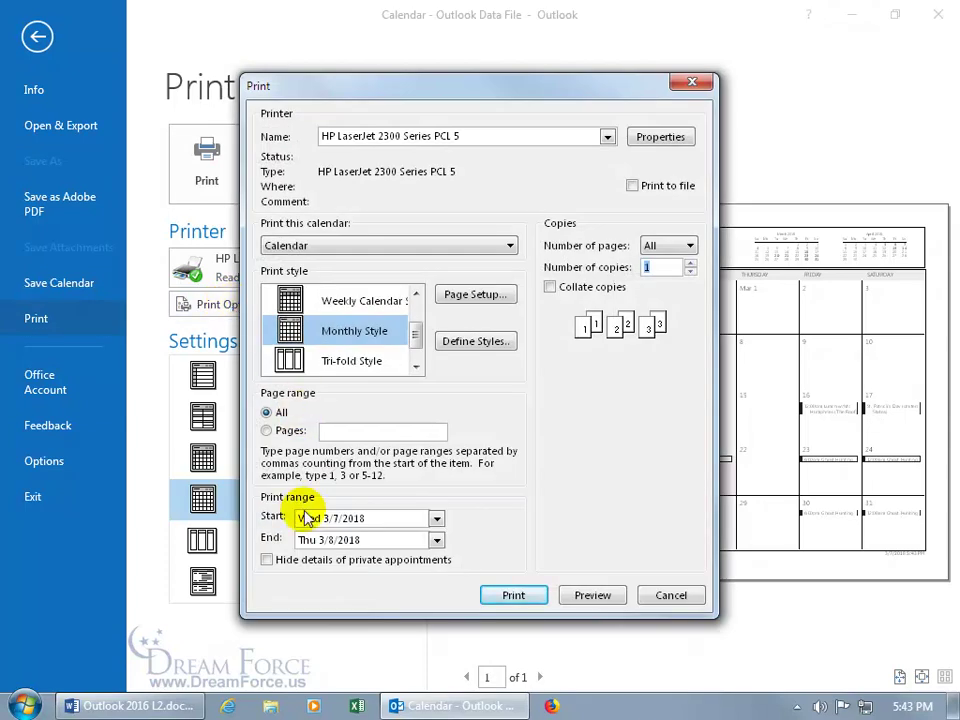
Set the print range to 4/1/2018 through 5/31/2018 and preview the Monthly Style printout
click(437, 518)
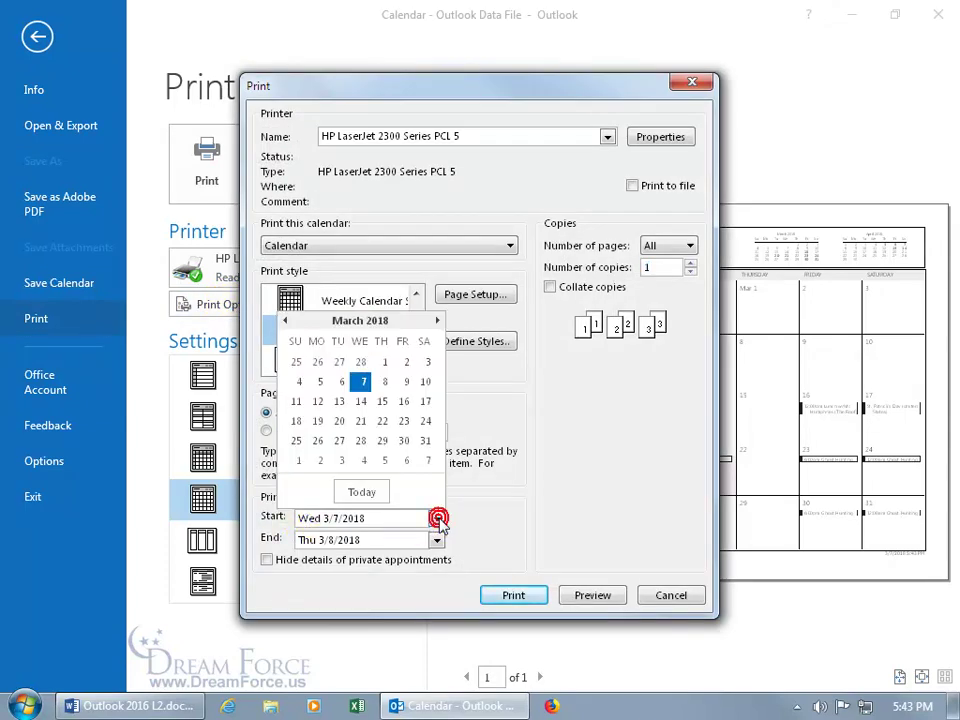
click(388, 519)
click(436, 519)
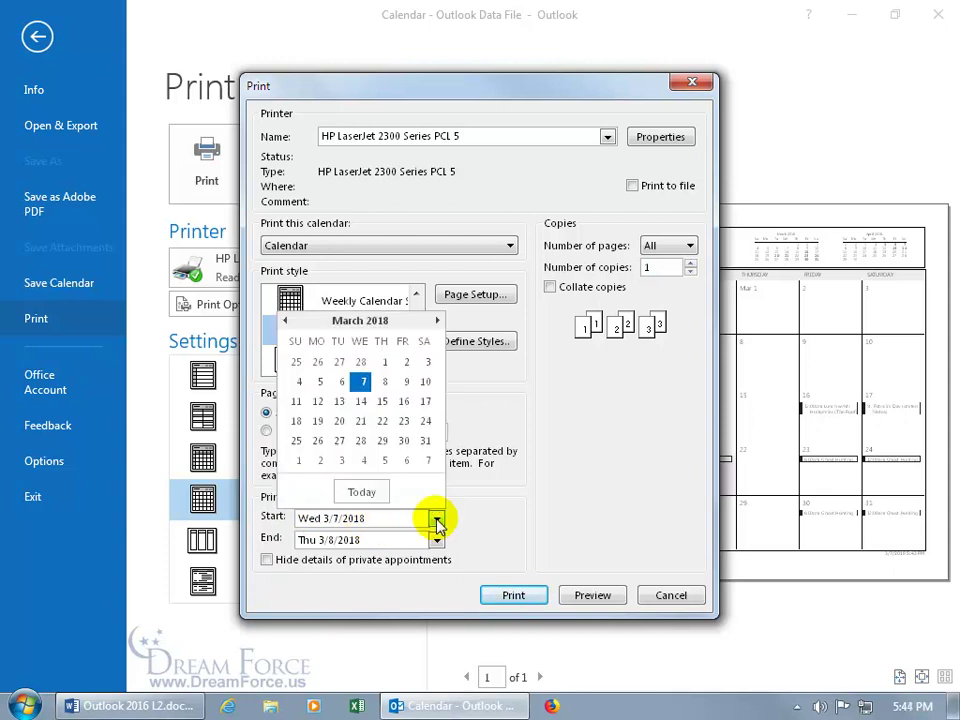
click(437, 320)
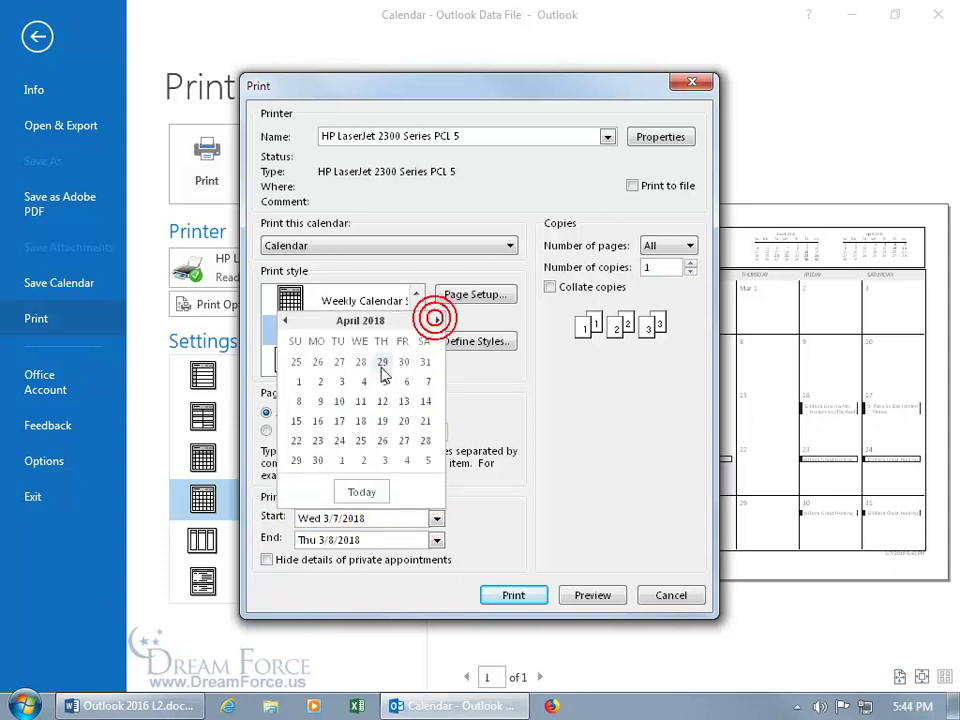
click(298, 381)
click(437, 540)
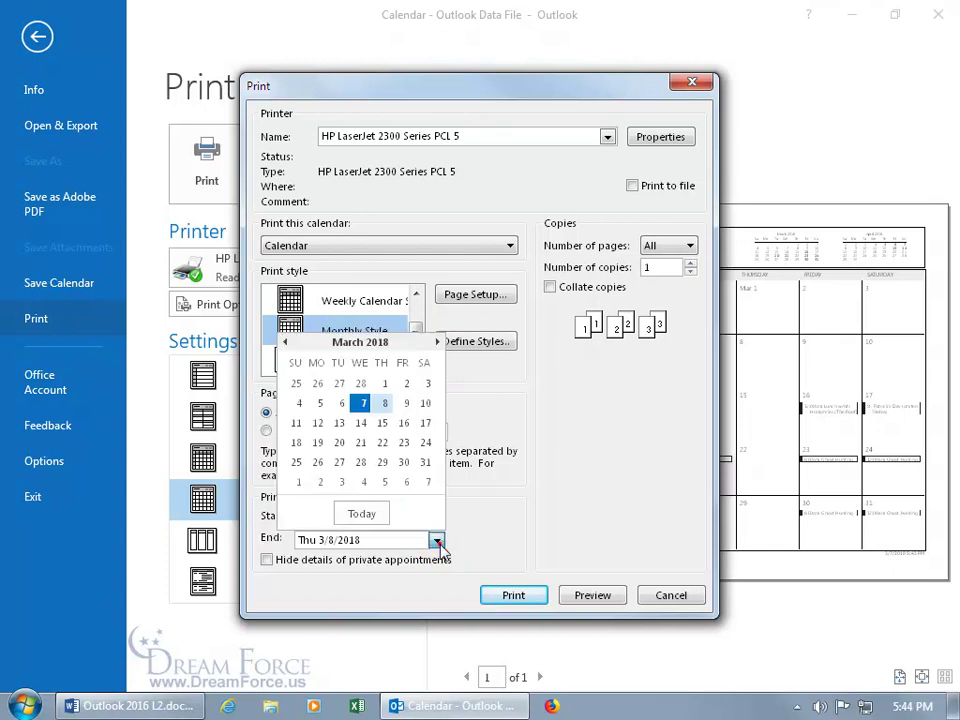
click(437, 342)
click(437, 342)
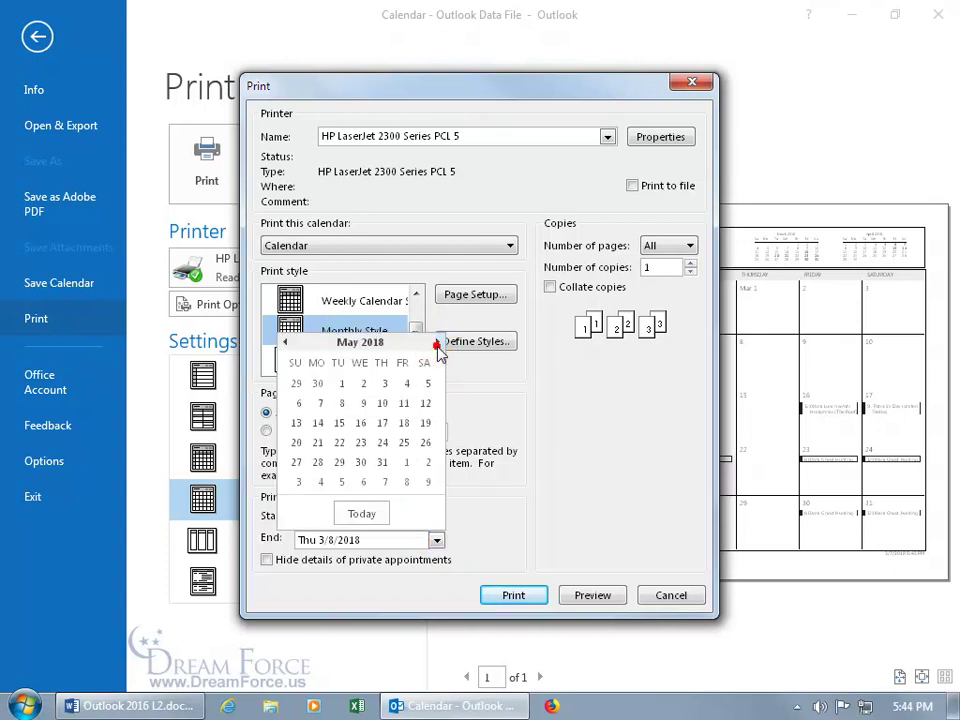
click(384, 463)
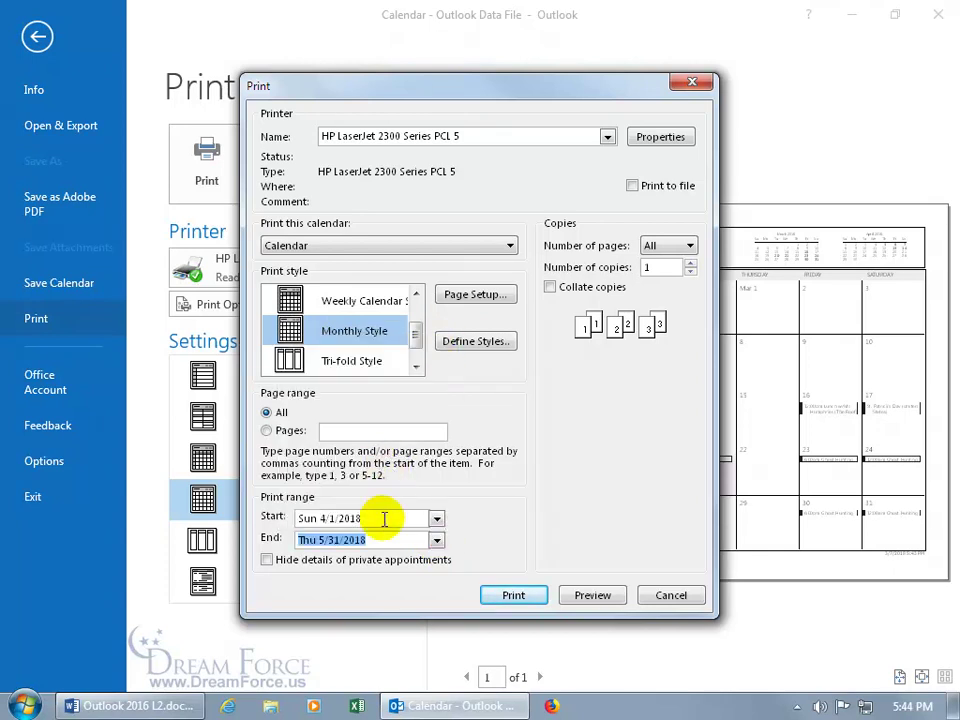
click(593, 596)
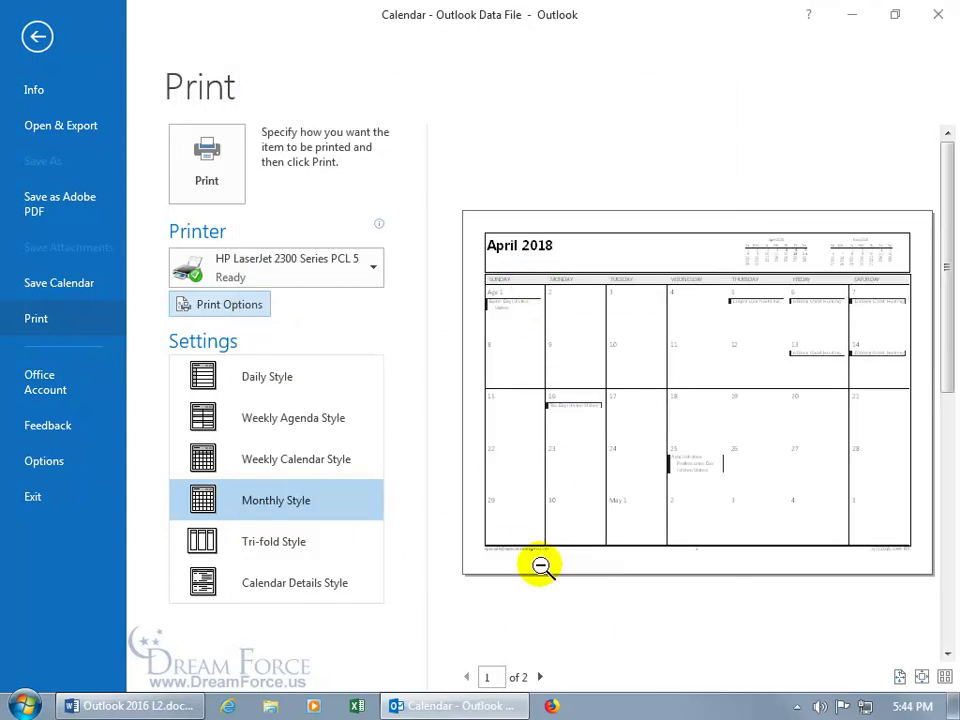
Switch the print layout to Tri-fold Style and zoom into the preview page
click(541, 677)
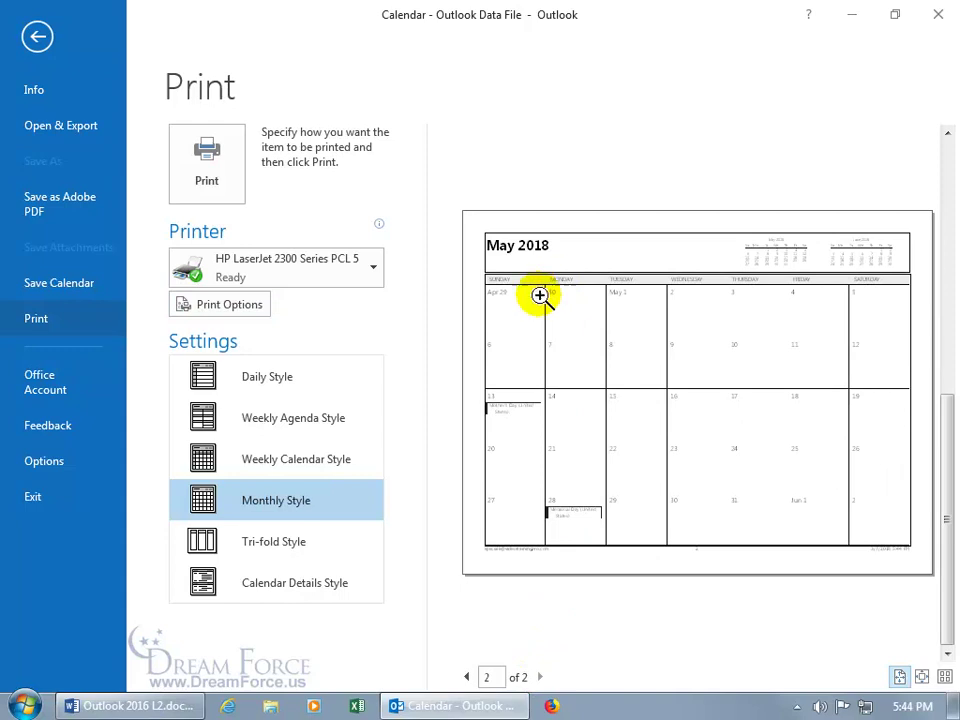
click(295, 547)
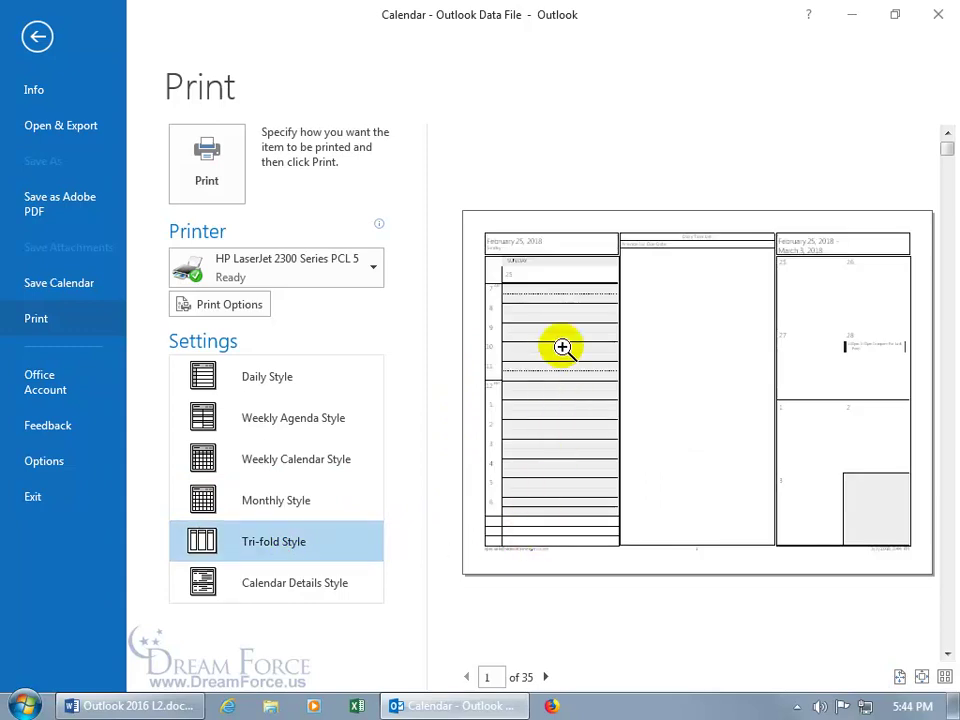
click(551, 251)
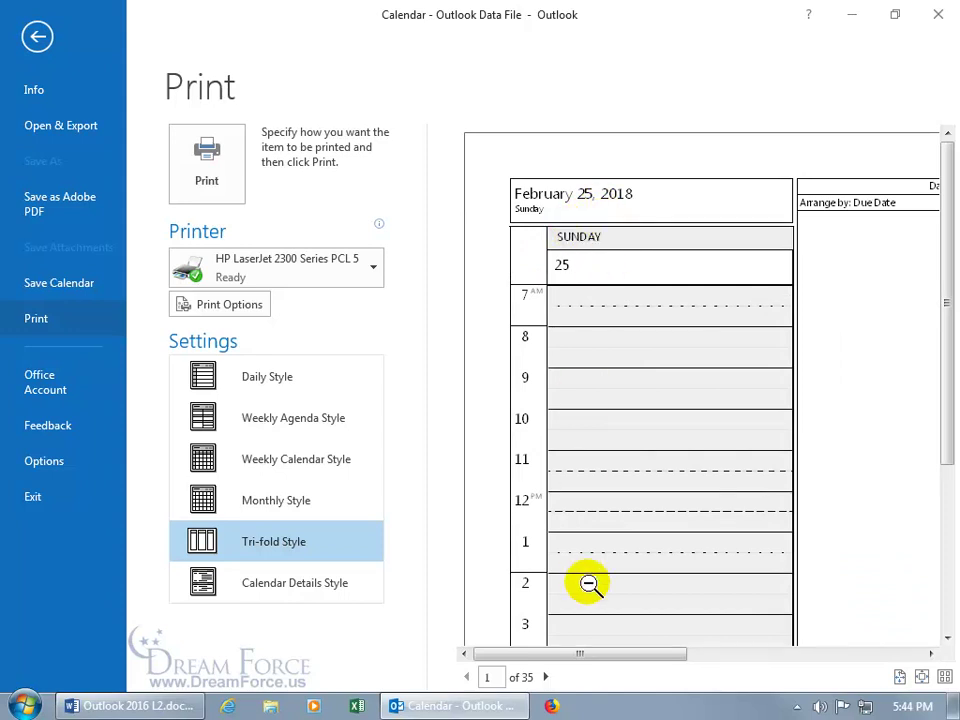
drag(605, 655, 726, 665)
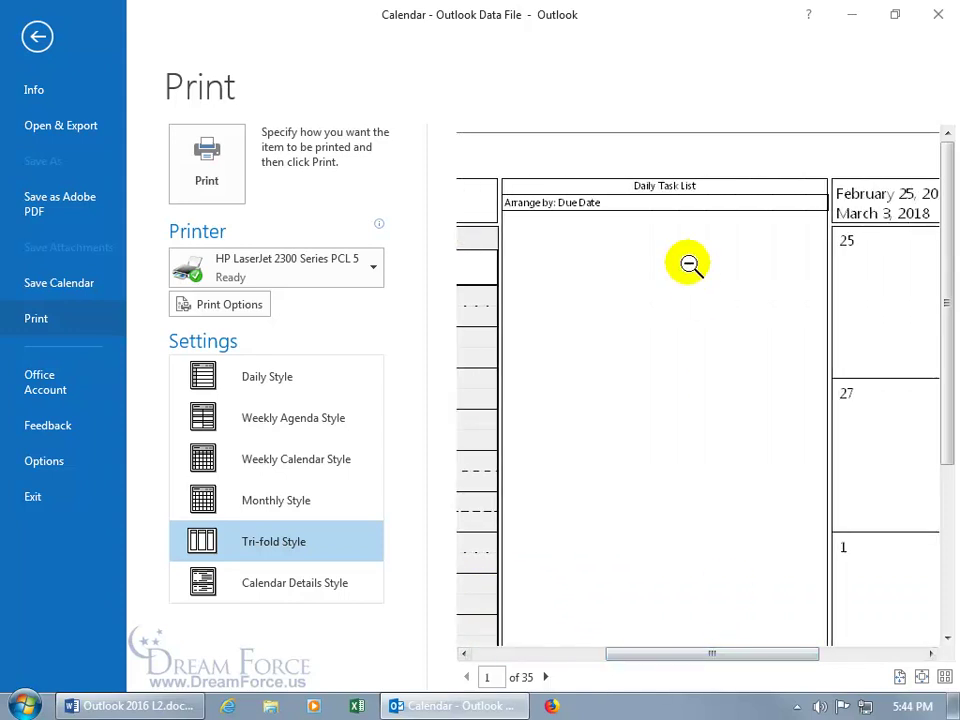
drag(707, 658, 816, 657)
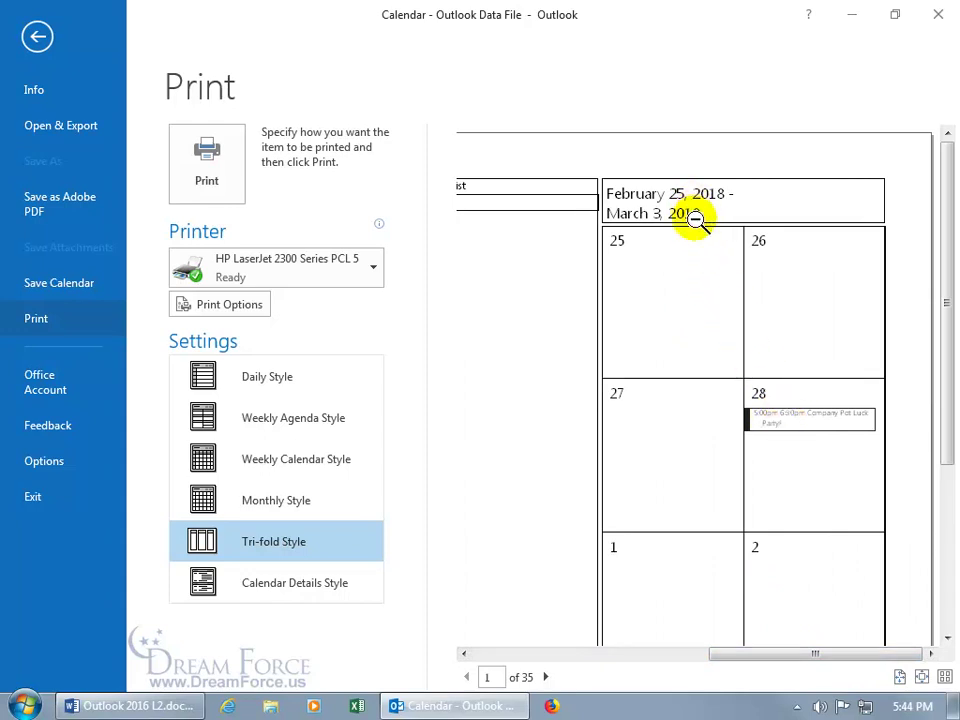
Page through the Tri-fold preview, jump to page 5, and return to Print Options
click(547, 679)
drag(745, 655, 497, 658)
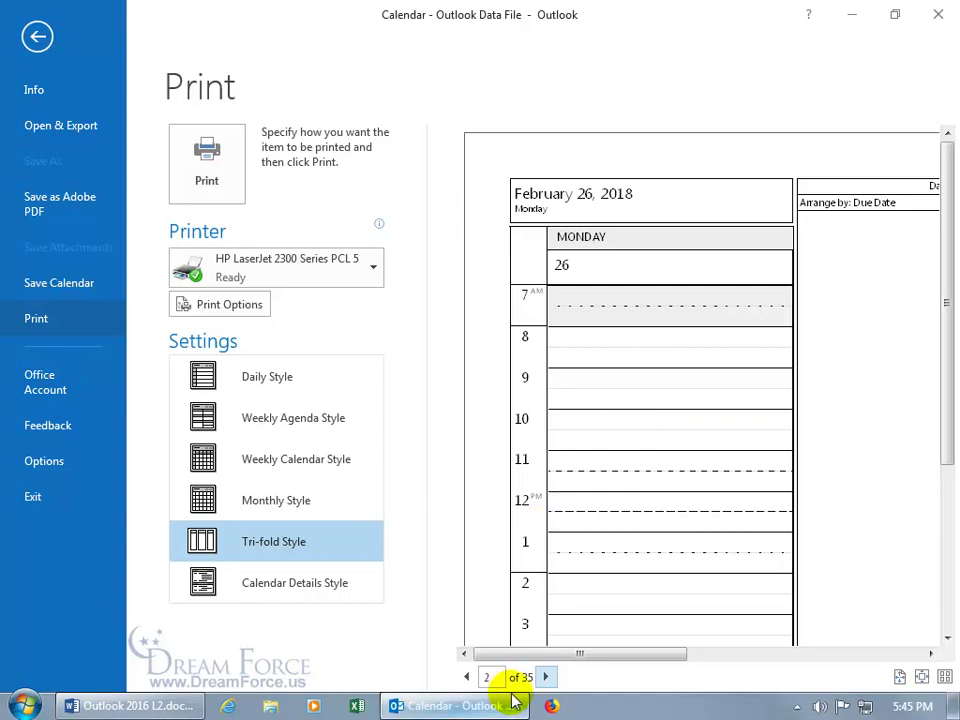
click(484, 677)
text(5)
key(Return)
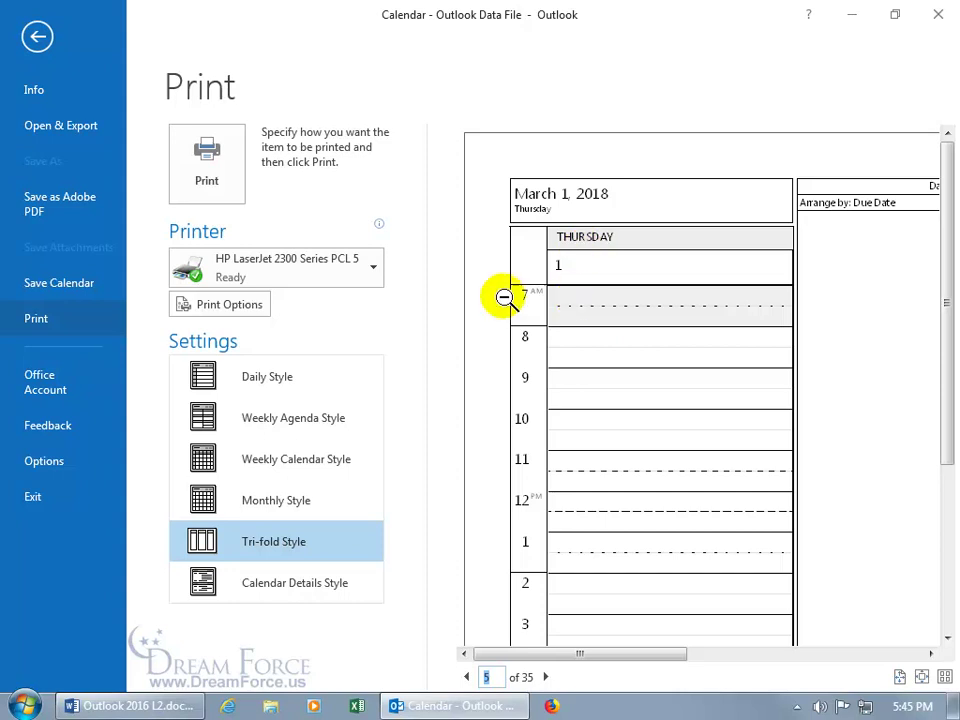
click(232, 304)
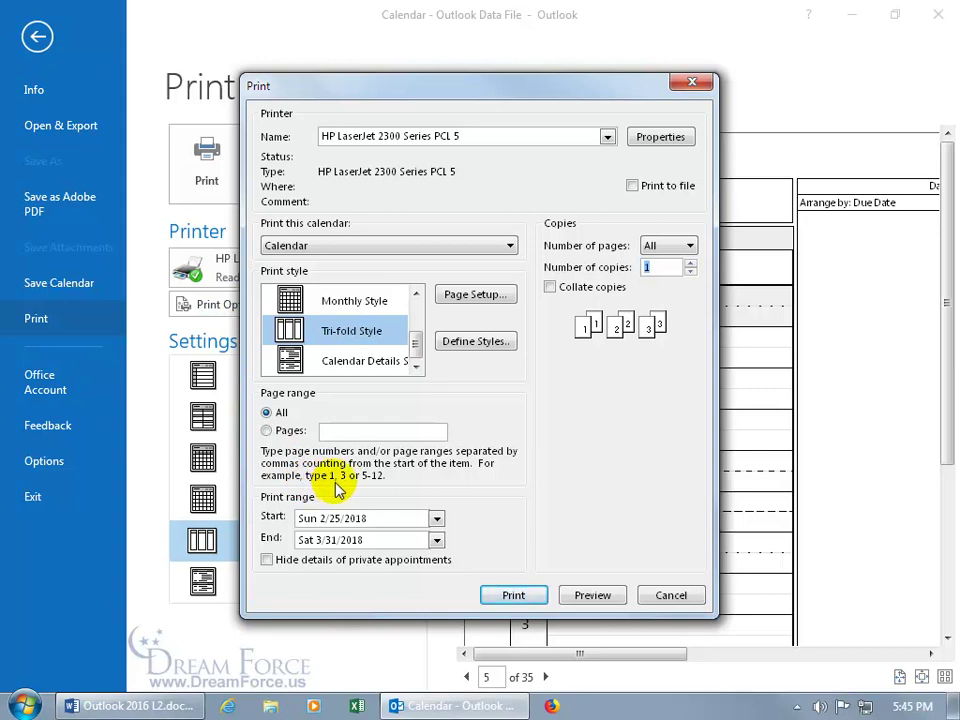
Restrict printing to pages 1,3-5 and bring up the Tri-fold Page Setup
click(266, 430)
click(335, 432)
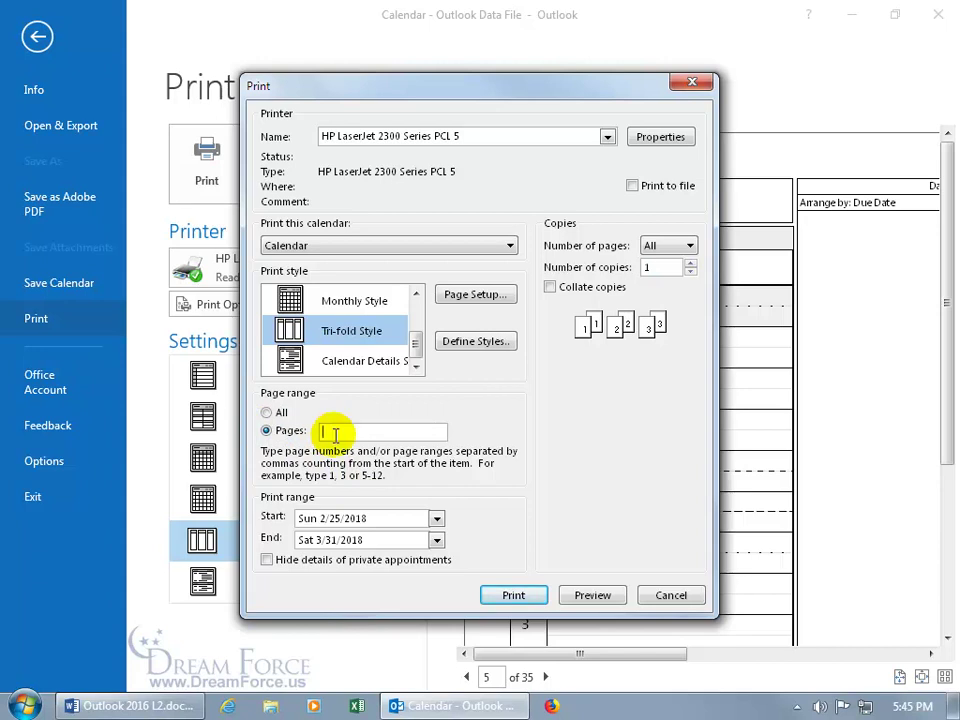
text(1-5)
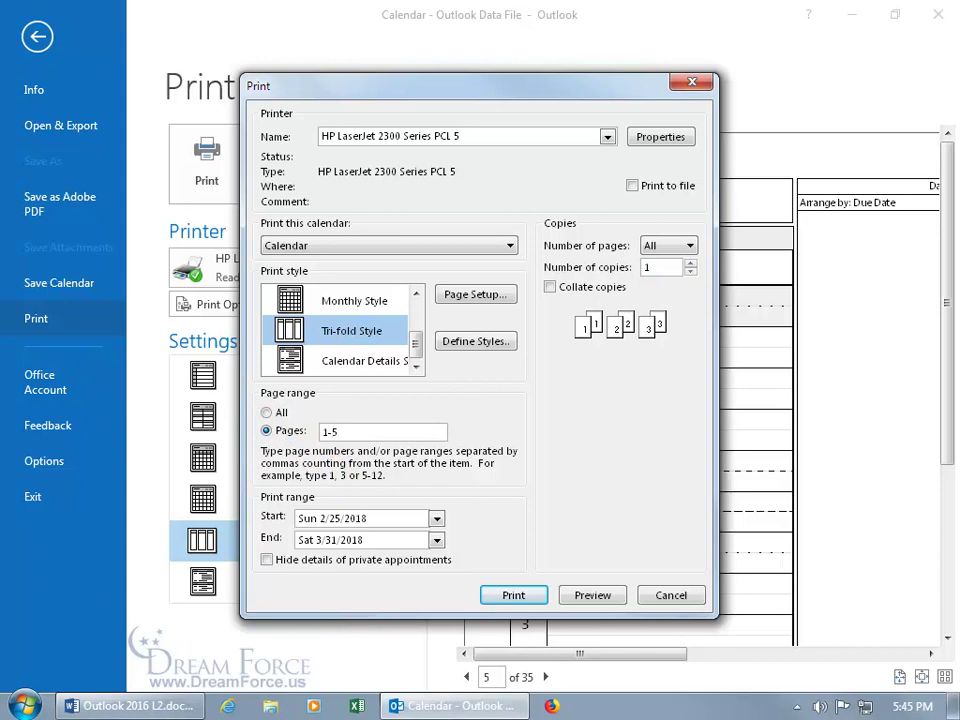
key(BackSpace)
key(BackSpace)
text(,3-5)
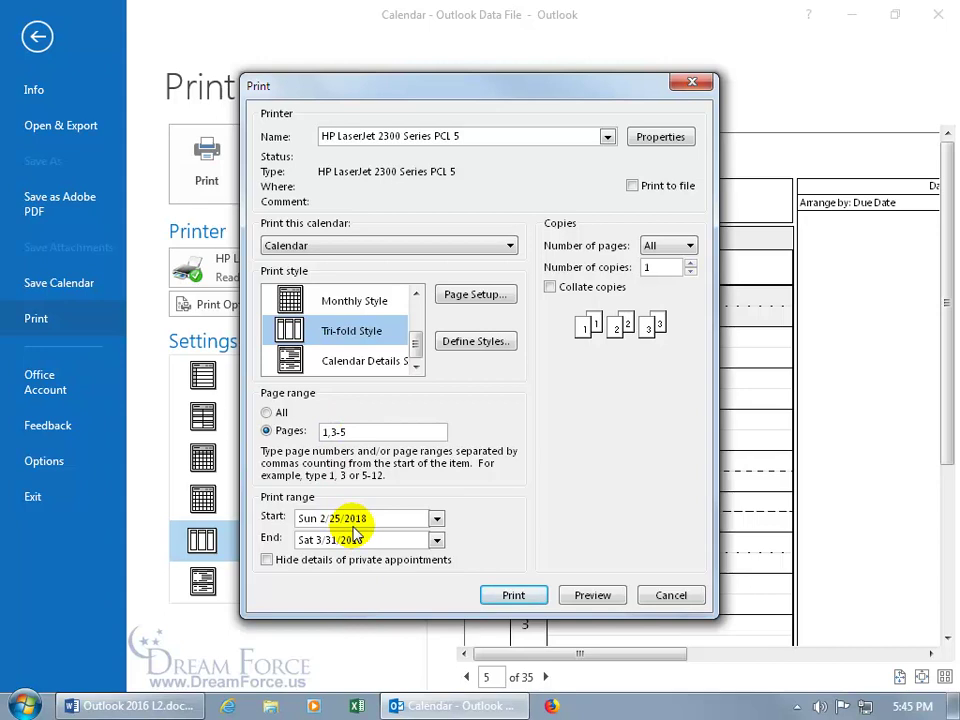
click(473, 294)
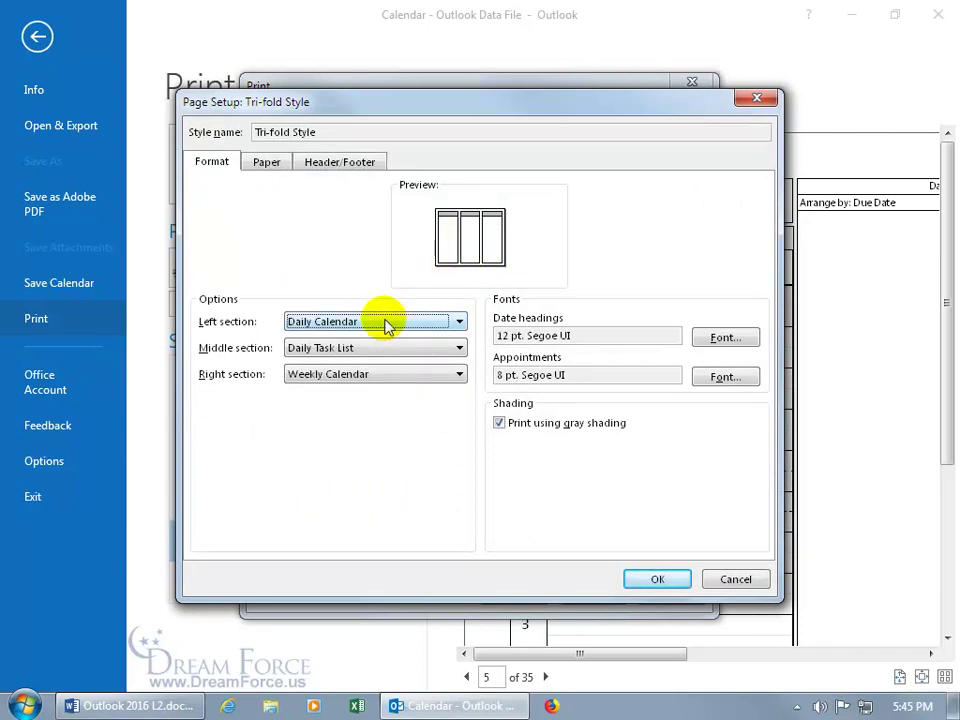
Keep Daily Calendar for the Left section and cancel Page Setup without changes
click(459, 322)
click(459, 322)
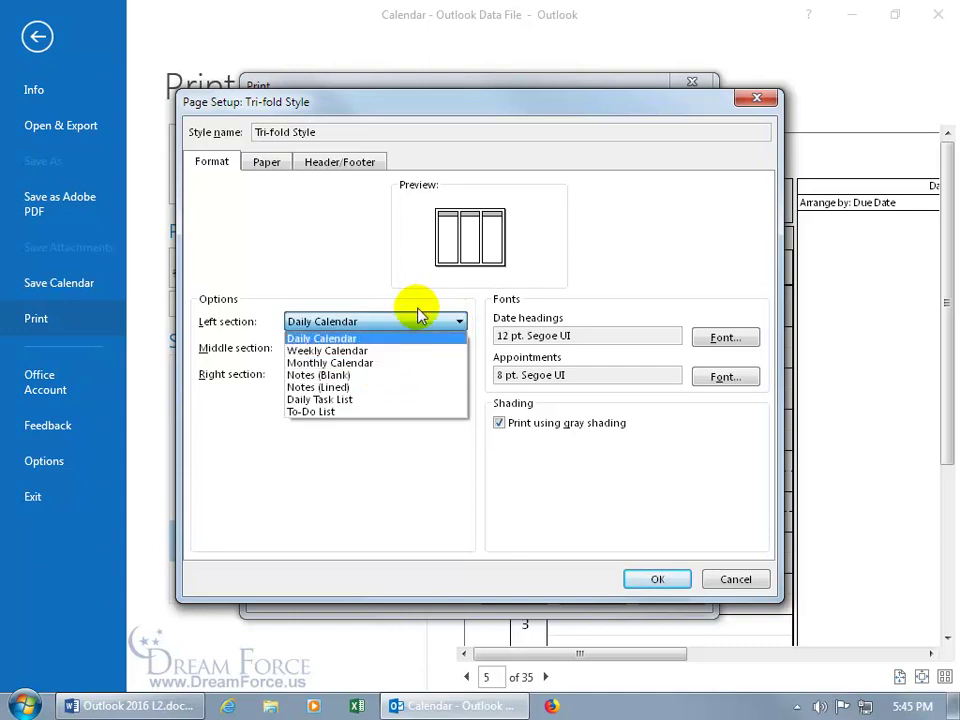
click(420, 316)
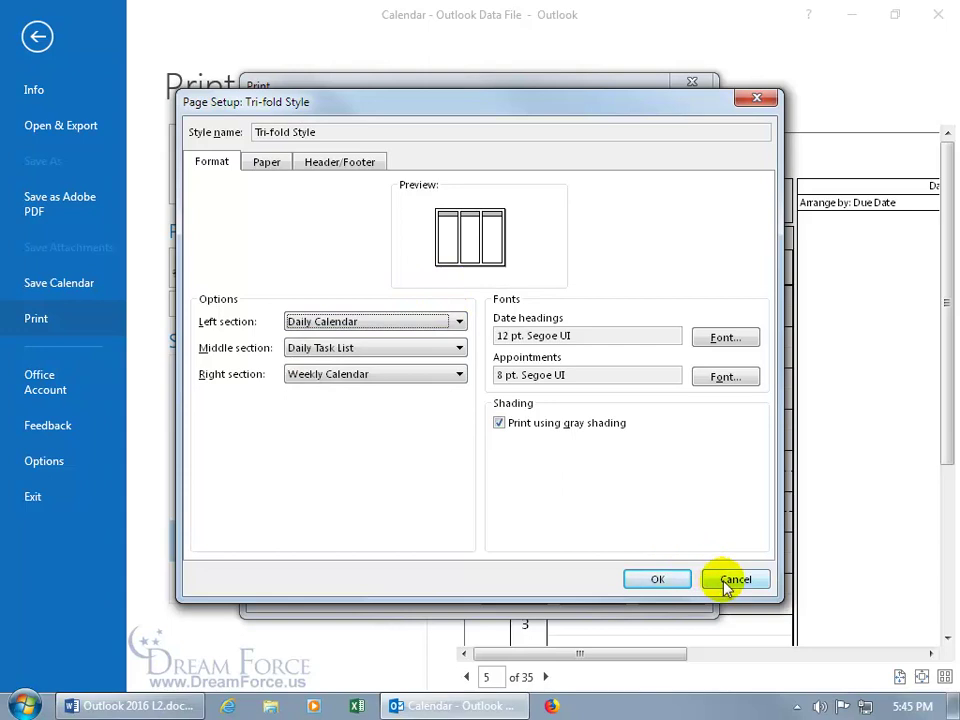
click(730, 584)
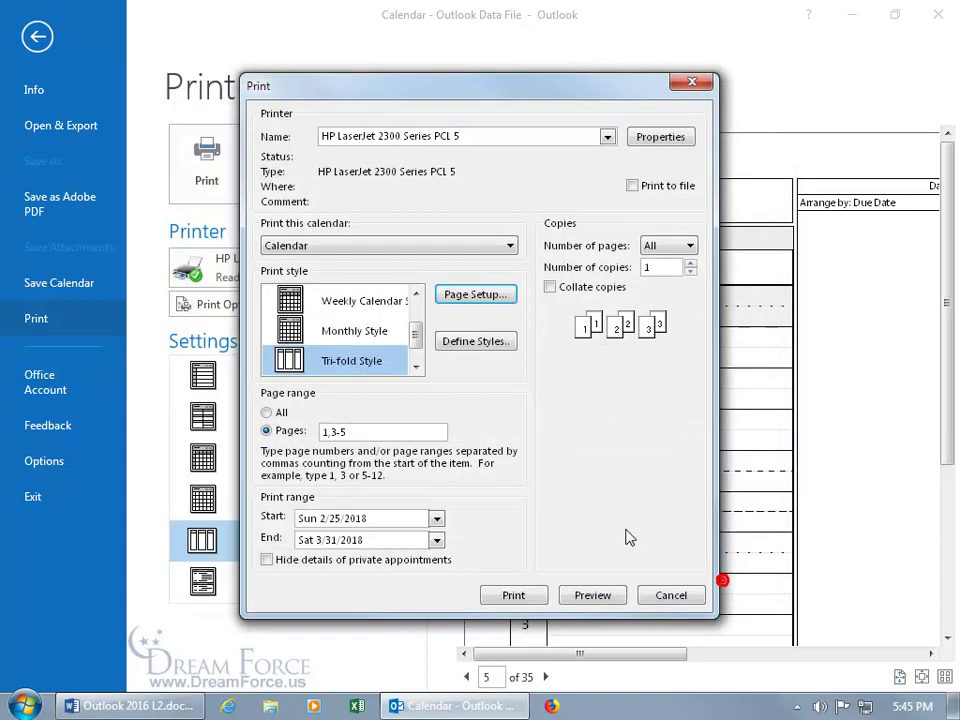
click(511, 247)
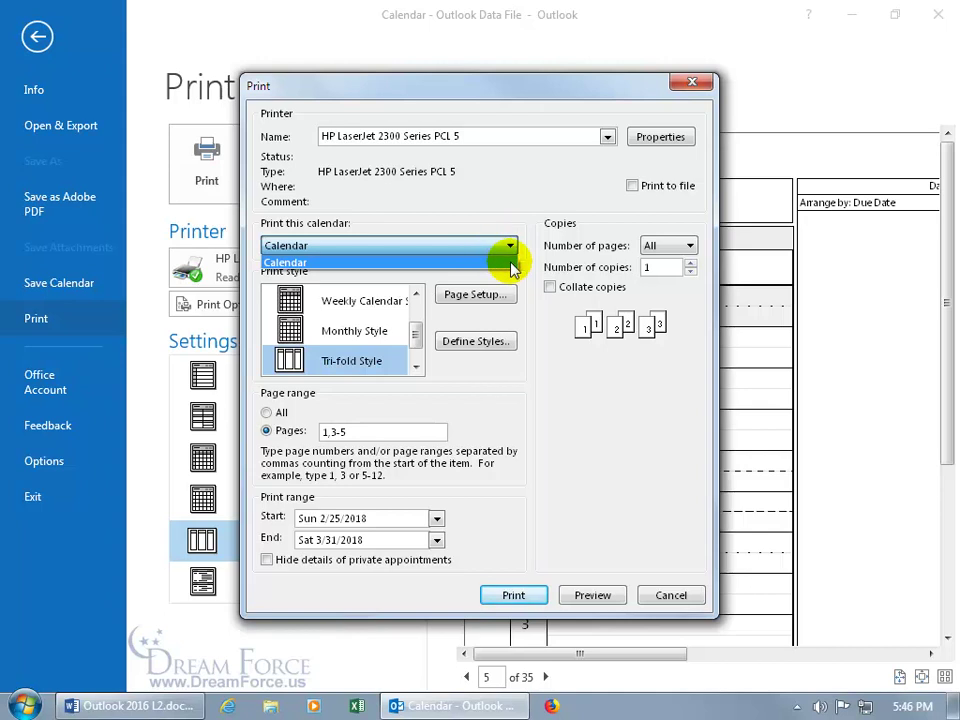
click(553, 380)
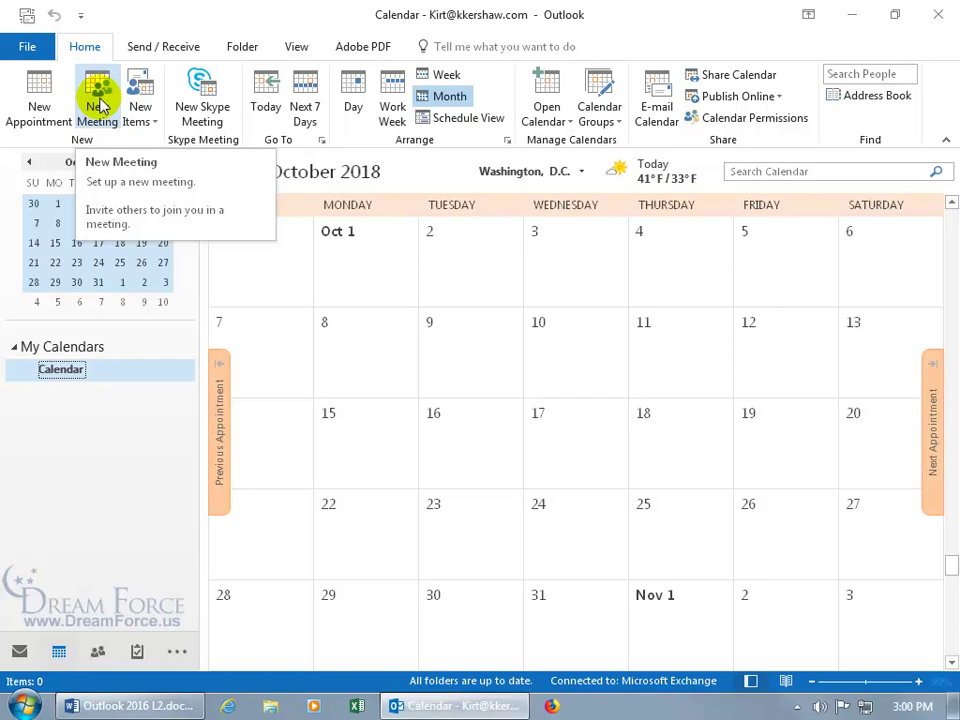
Create a new appointment and convert it to a meeting with Invite Attendees
click(45, 97)
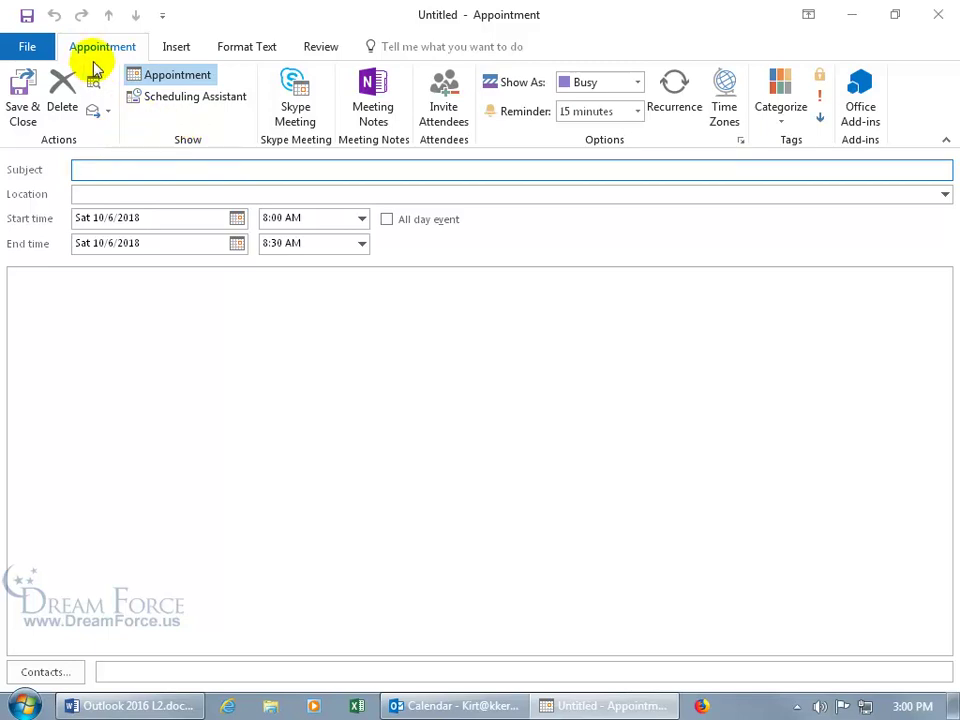
click(447, 118)
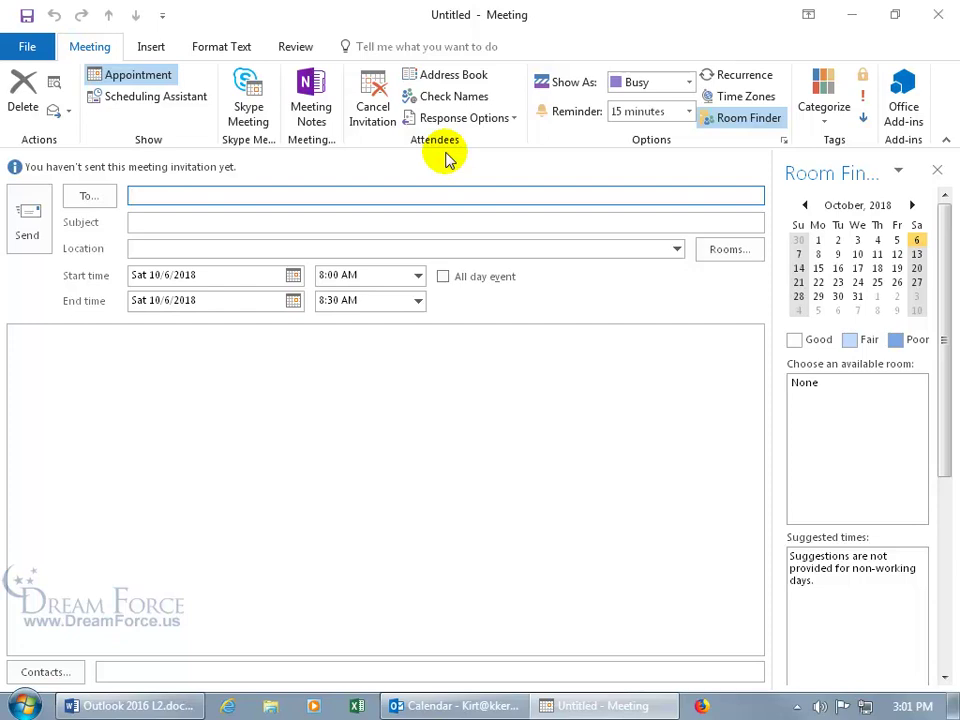
Cancel the invitation and close the untitled appointment without saving changes
click(375, 118)
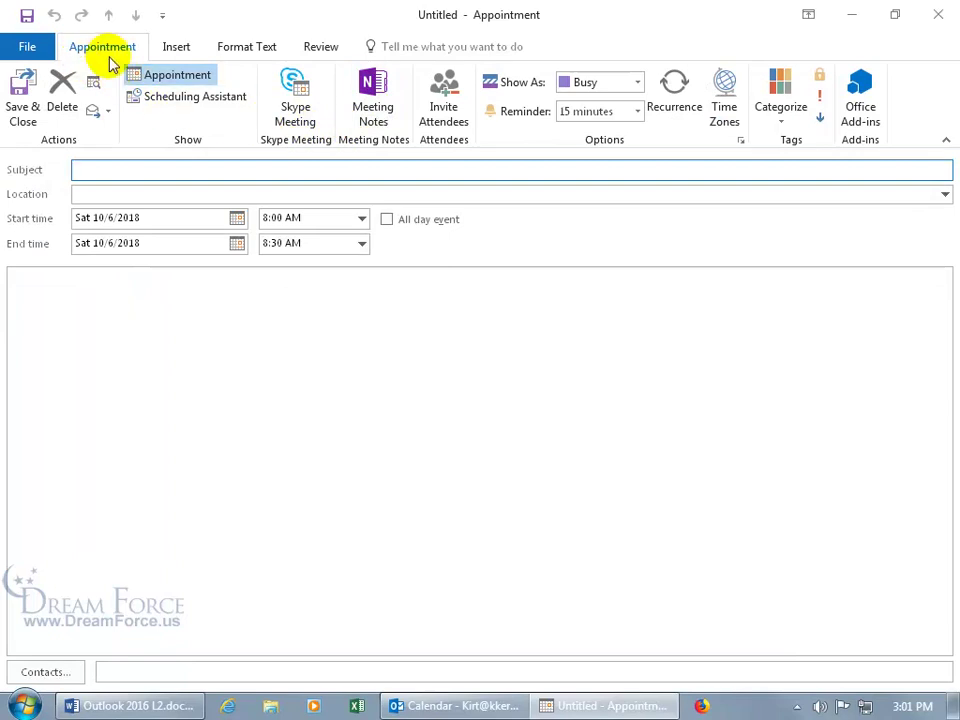
click(938, 14)
click(512, 402)
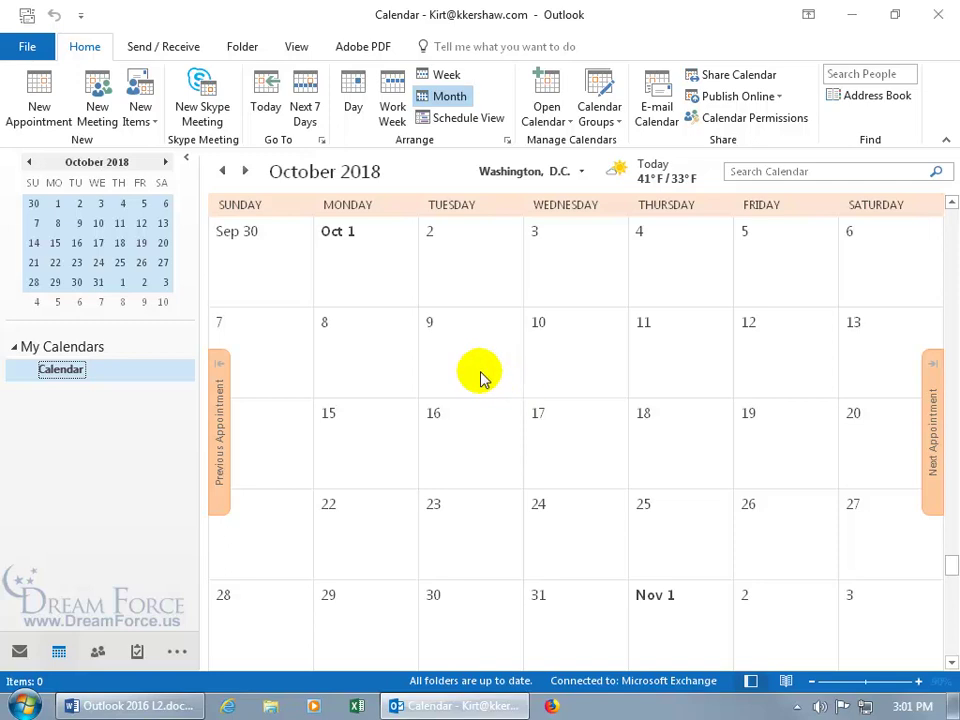
Start a new meeting, add the suggested colleague as attendee, and bring up the To address book
click(99, 110)
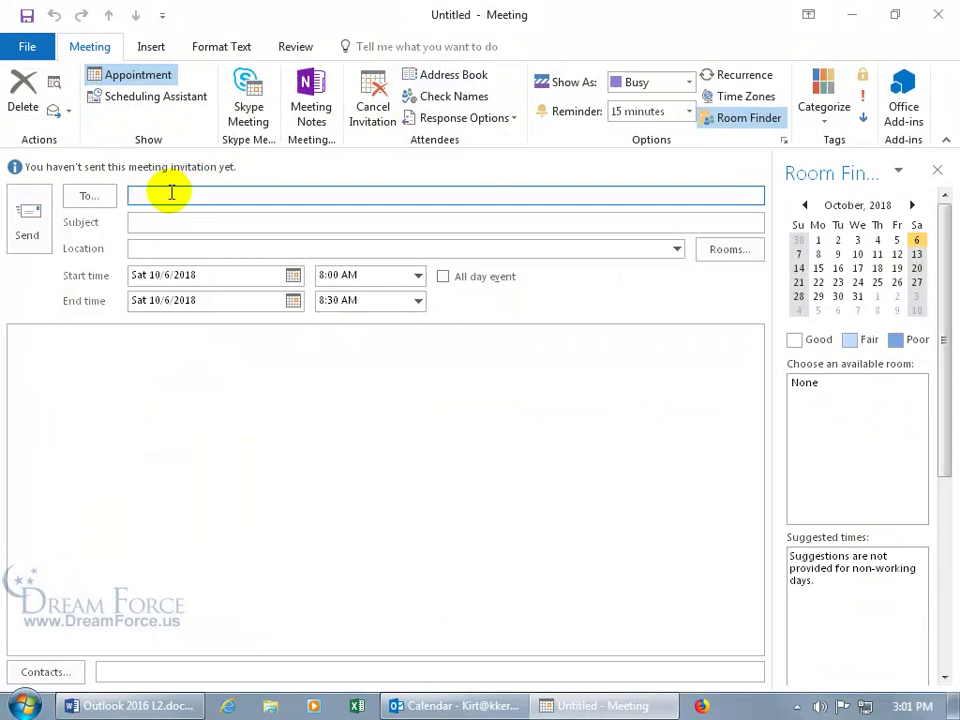
text(ka)
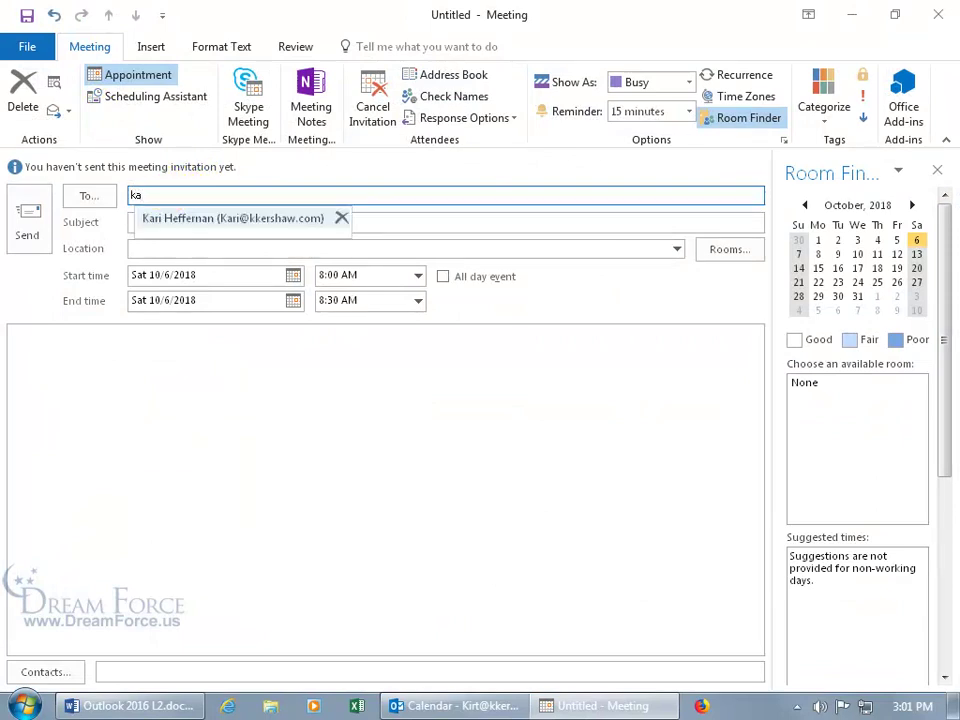
click(190, 217)
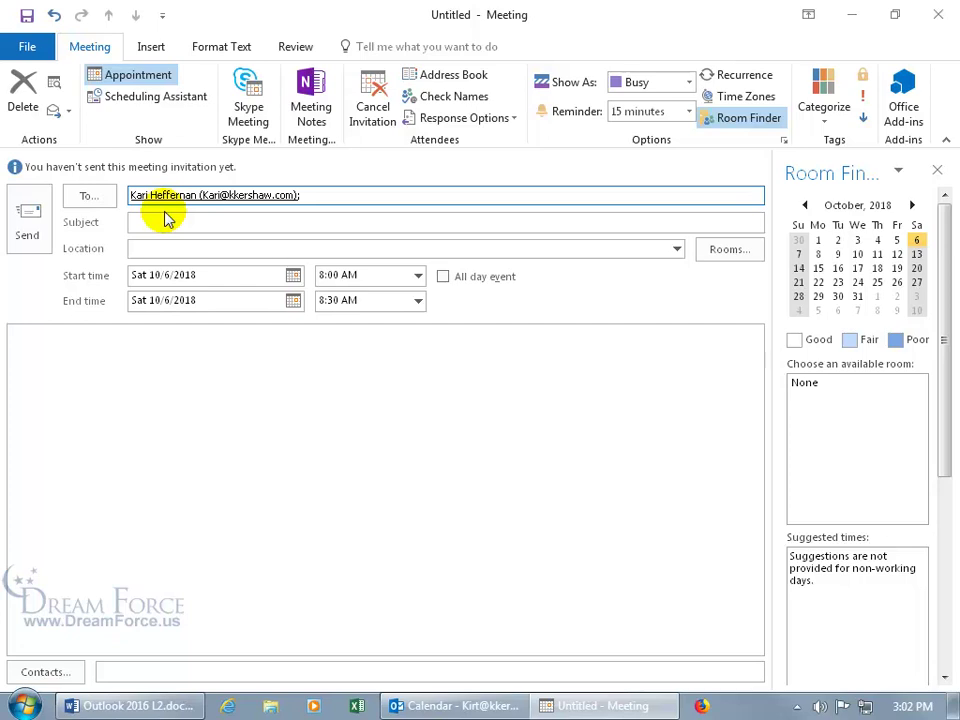
click(96, 196)
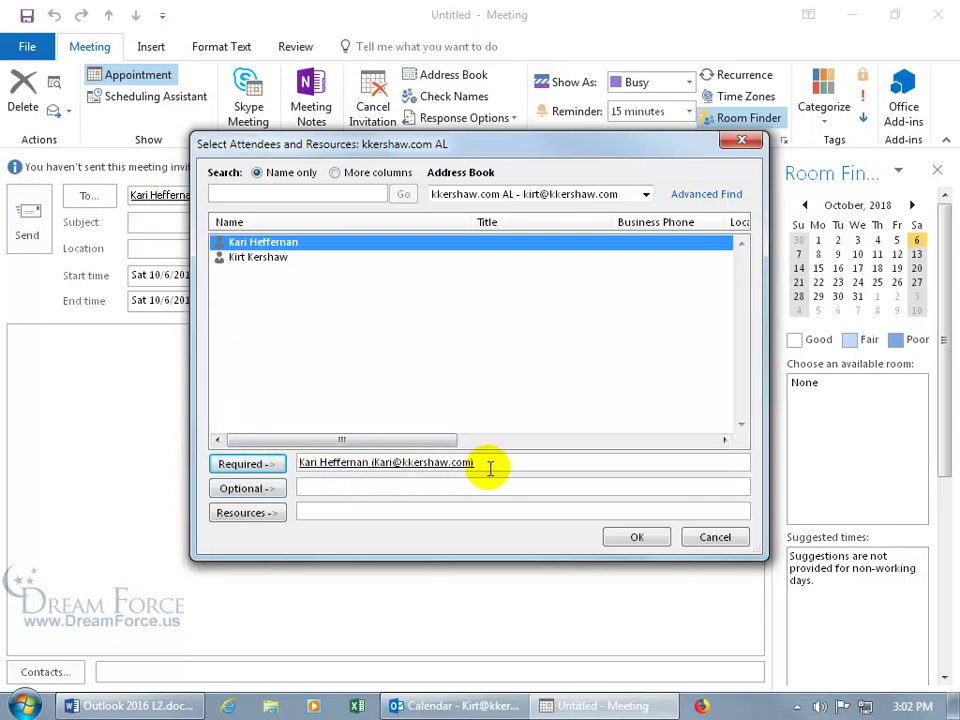
Move the colleague from the Required field to the Optional attendees list and confirm
drag(489, 463, 311, 471)
key(Delete)
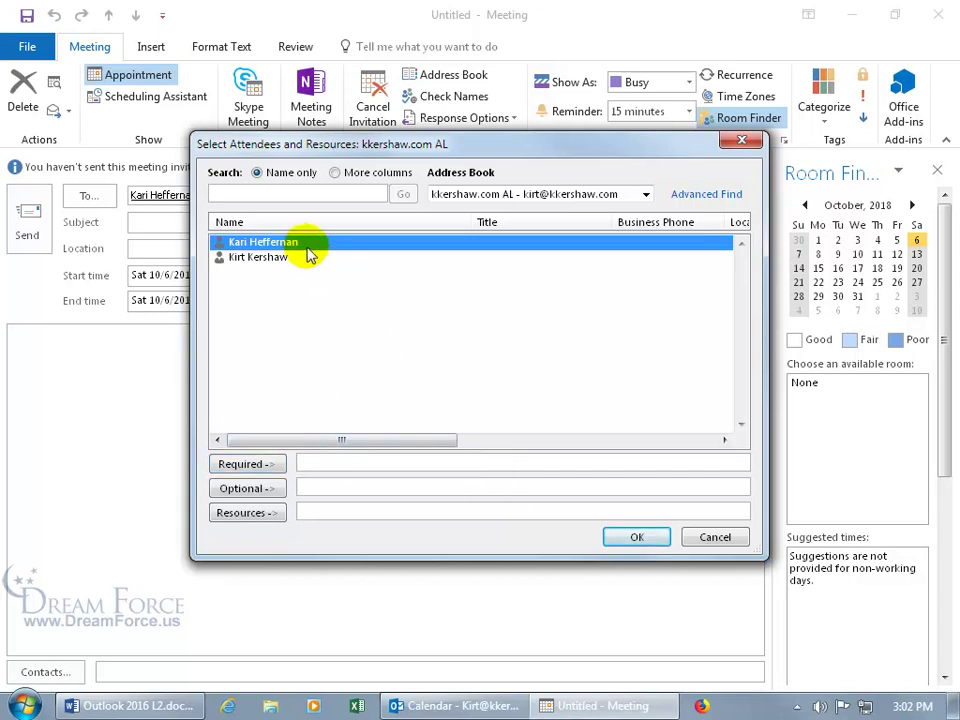
click(264, 488)
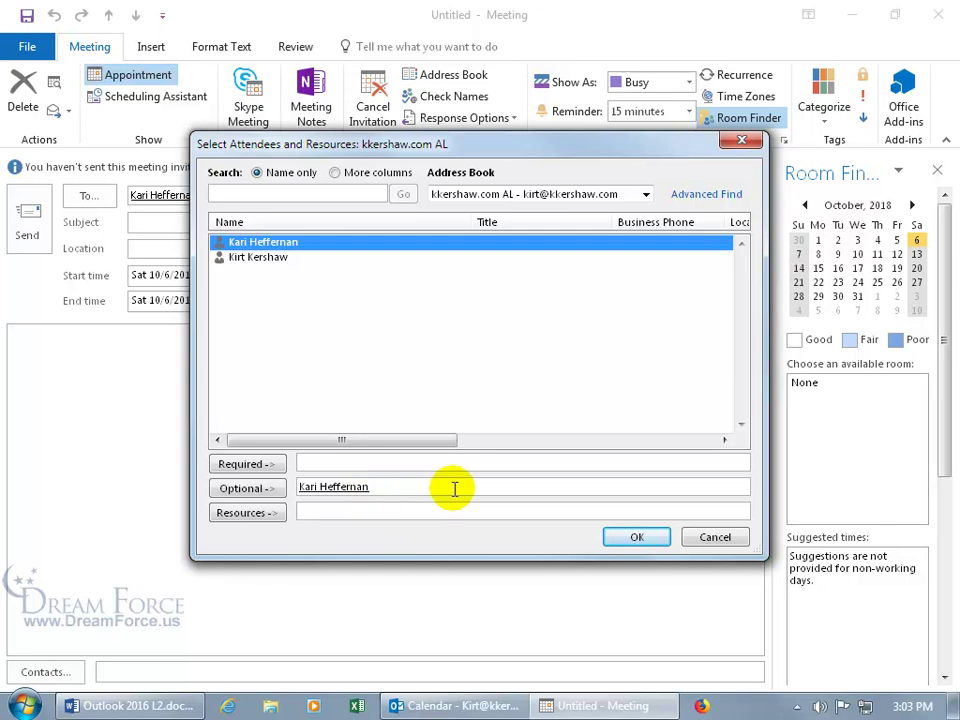
click(625, 540)
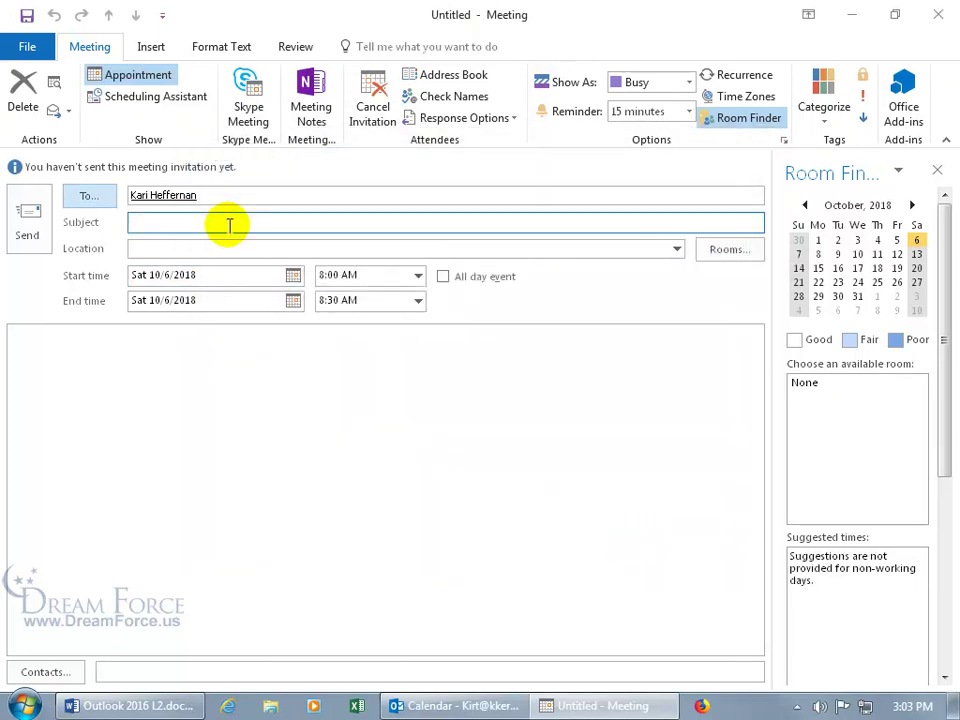
Title the meeting 'Pumpkin Carving' and enter 'Smashing Pumpkins Farms' as its location
click(233, 200)
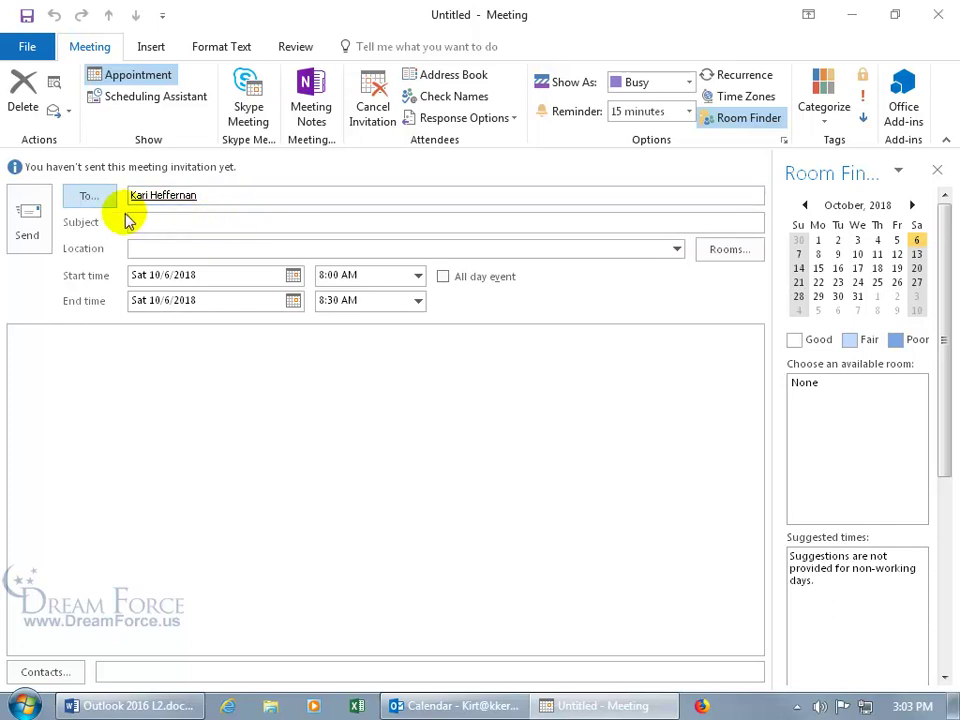
click(197, 223)
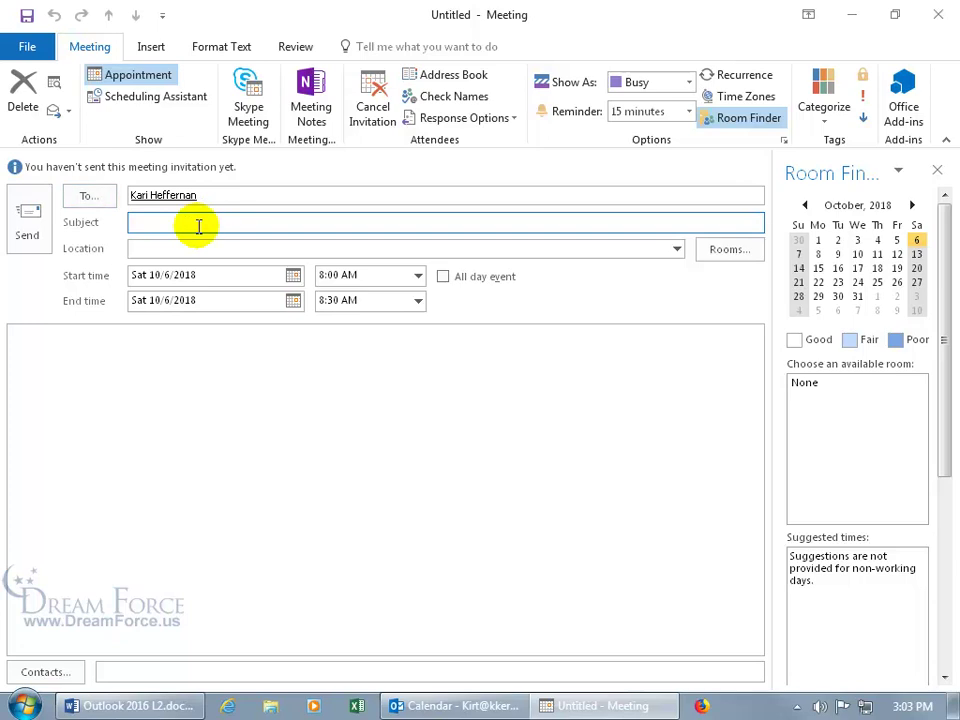
text(Pumpkin Carving)
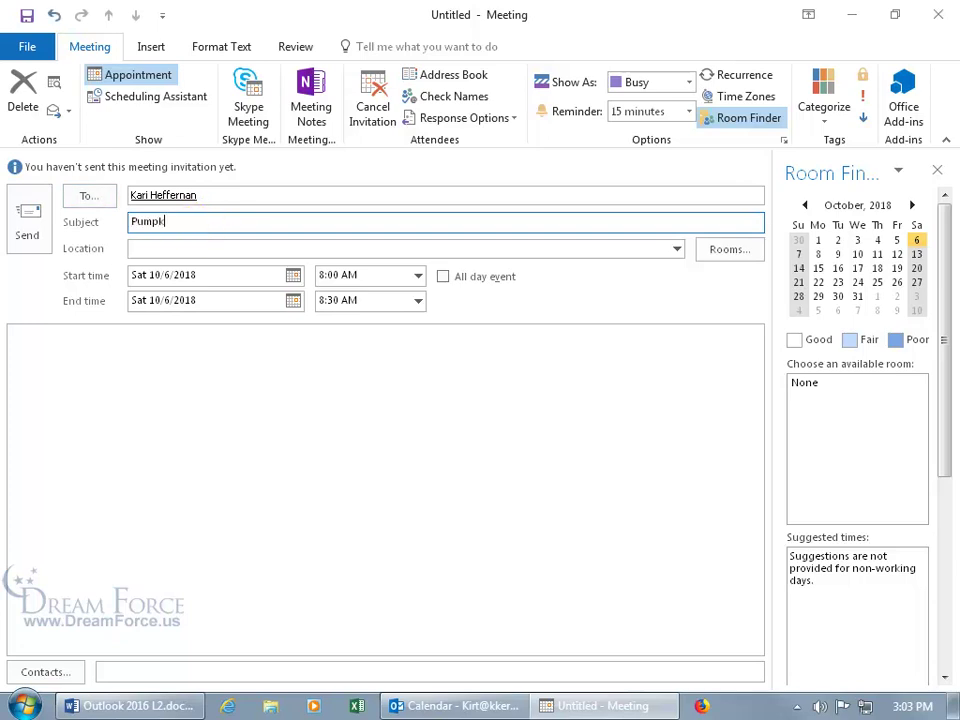
click(200, 249)
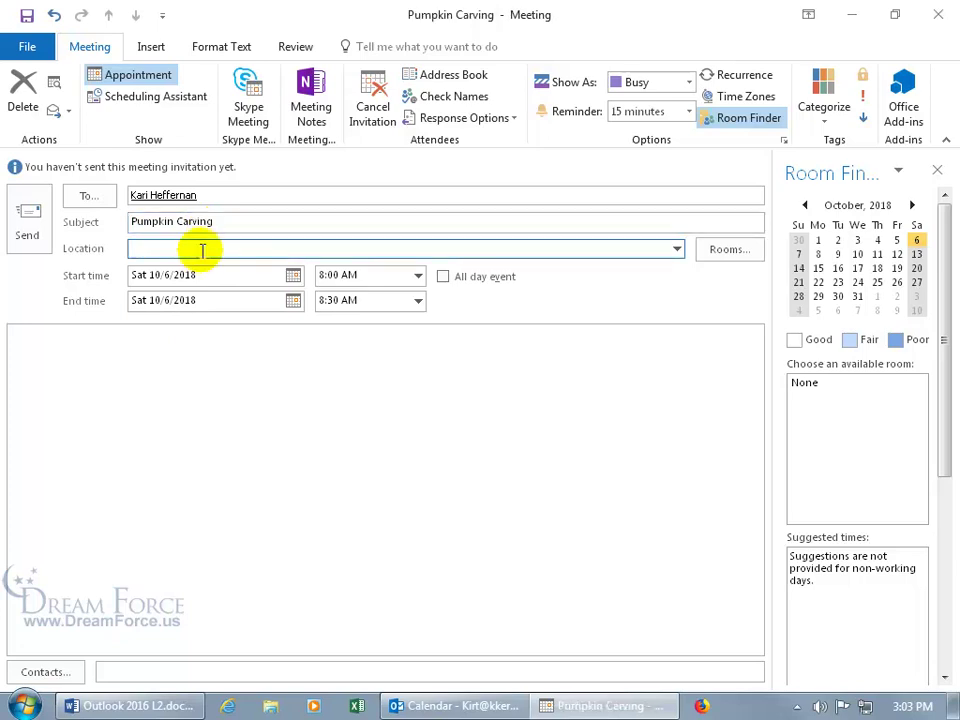
text(Smashing Pumpkins Farms)
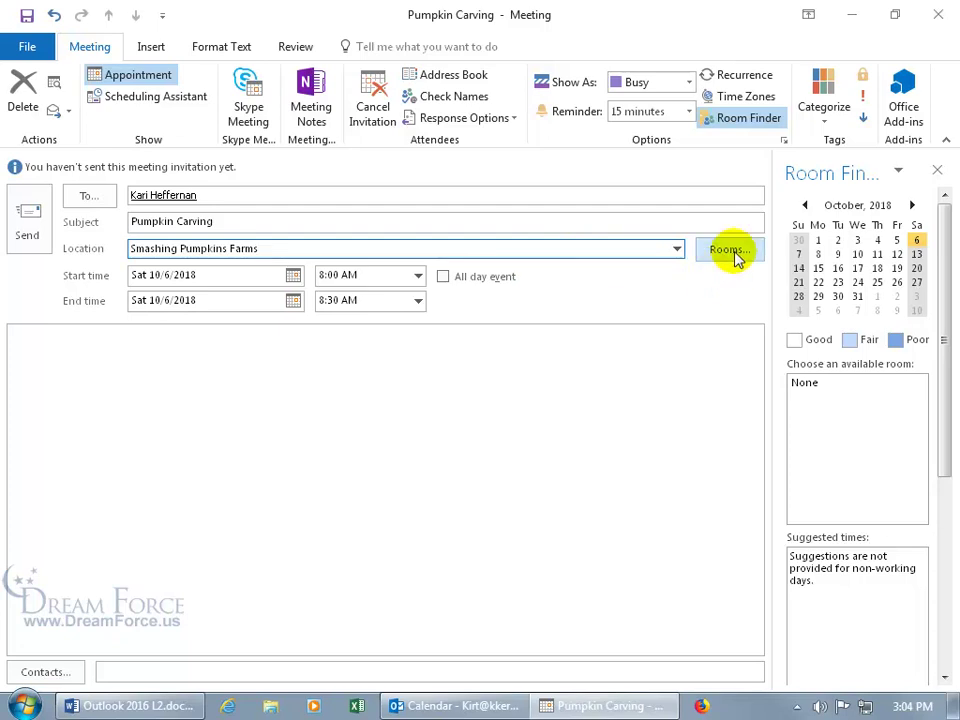
Check the recent locations list, then add Training Room in the Select Rooms dialog
click(677, 248)
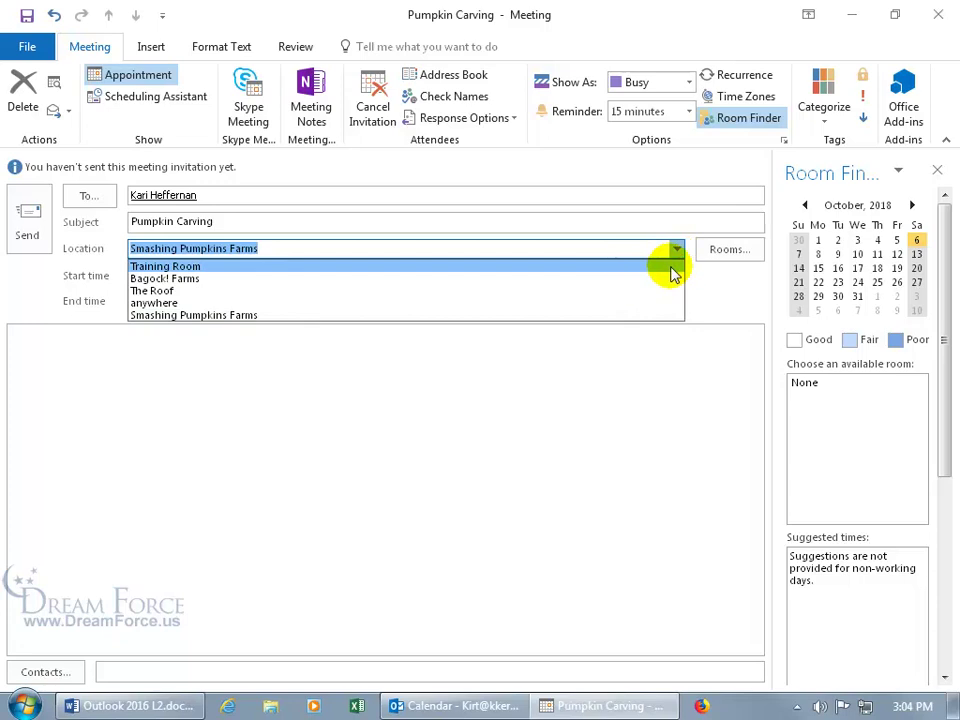
click(718, 274)
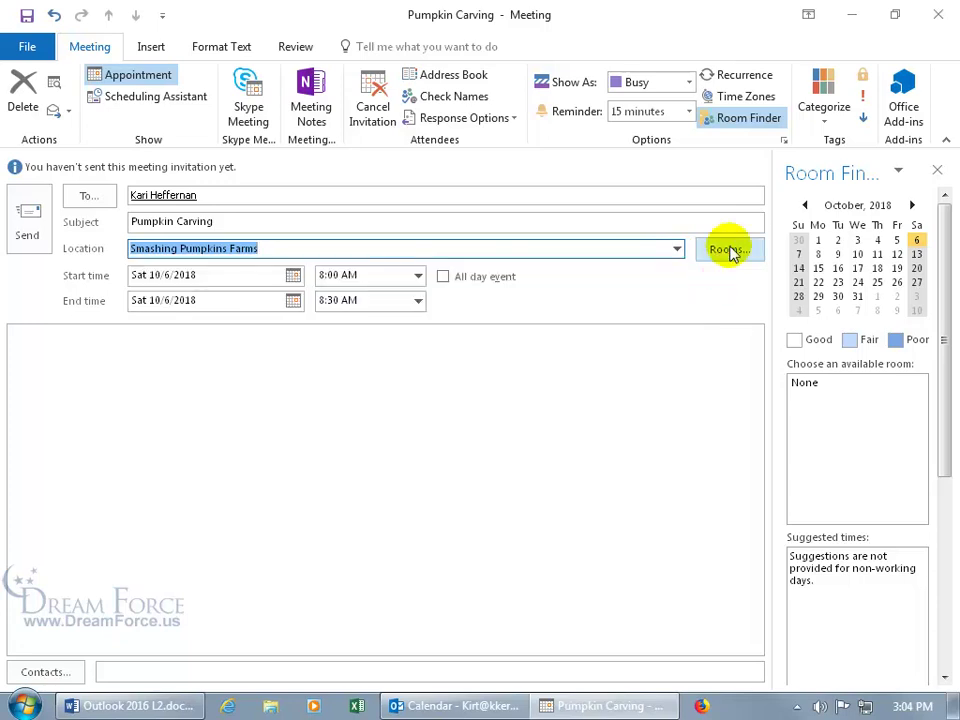
click(728, 250)
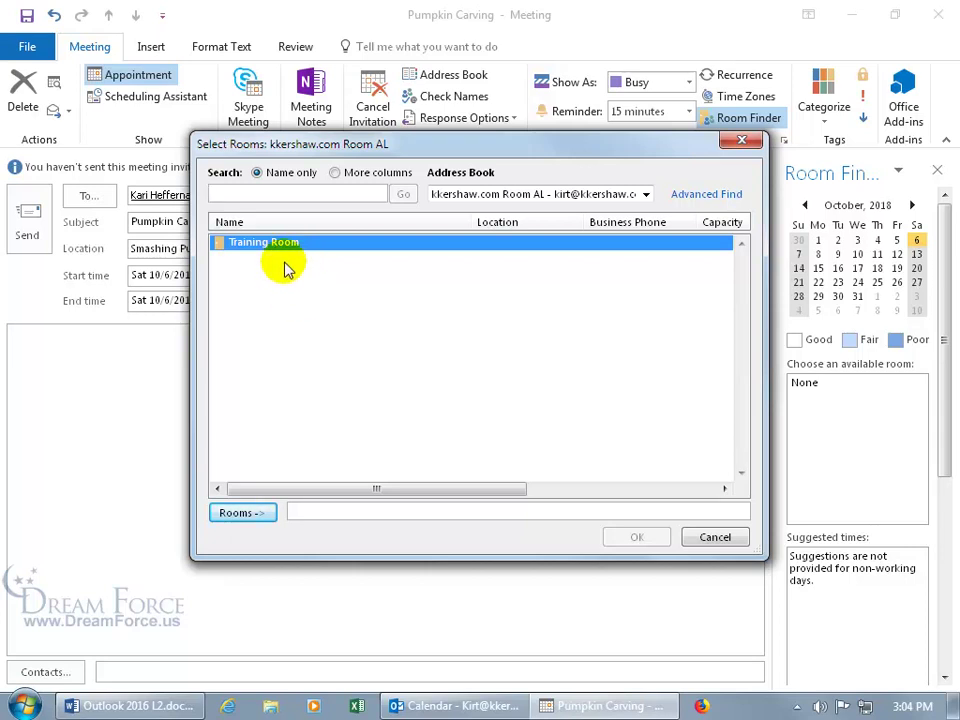
click(255, 514)
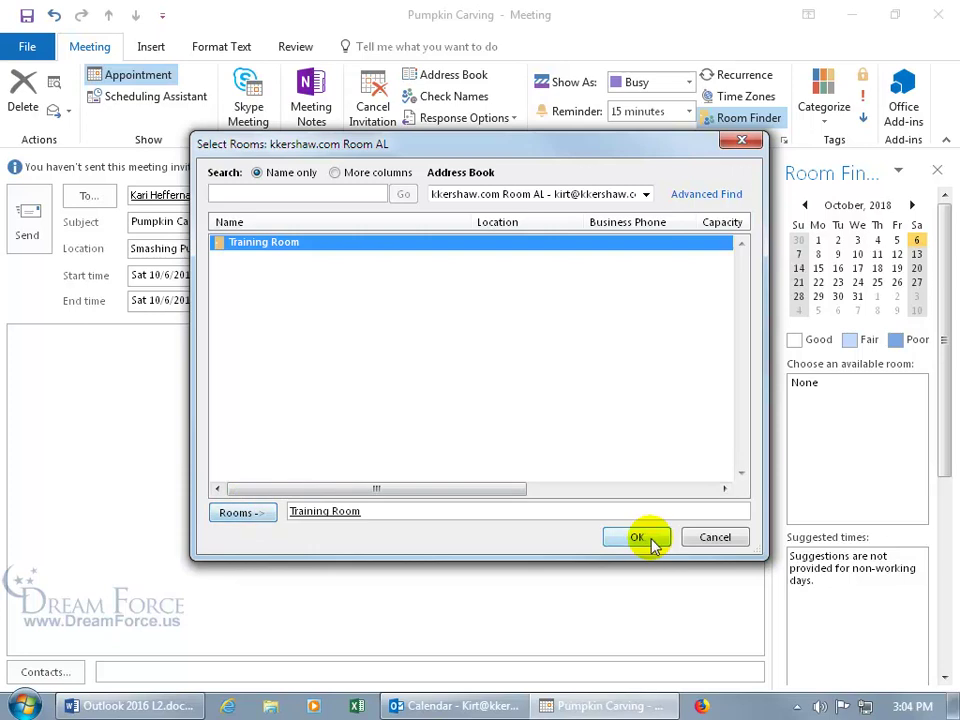
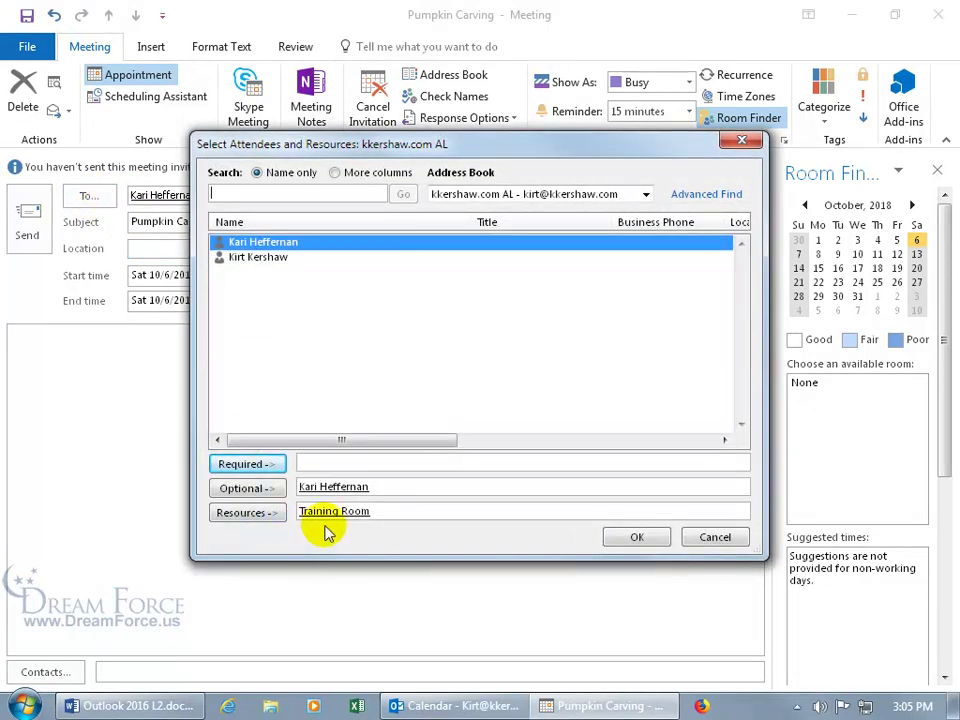
Confirm the optional attendee and the Training Room resource for the Pumpkin Carving invitation
click(652, 537)
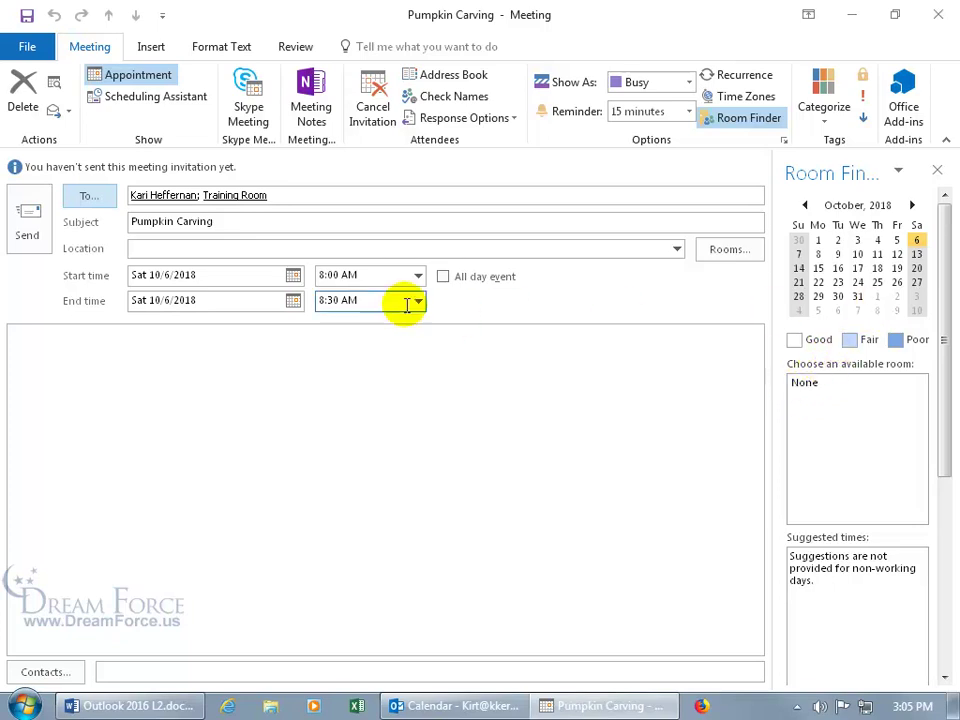
Change the meeting date to Friday 10/5/2018 and review Room Finder's suggested half-hour slots
click(293, 275)
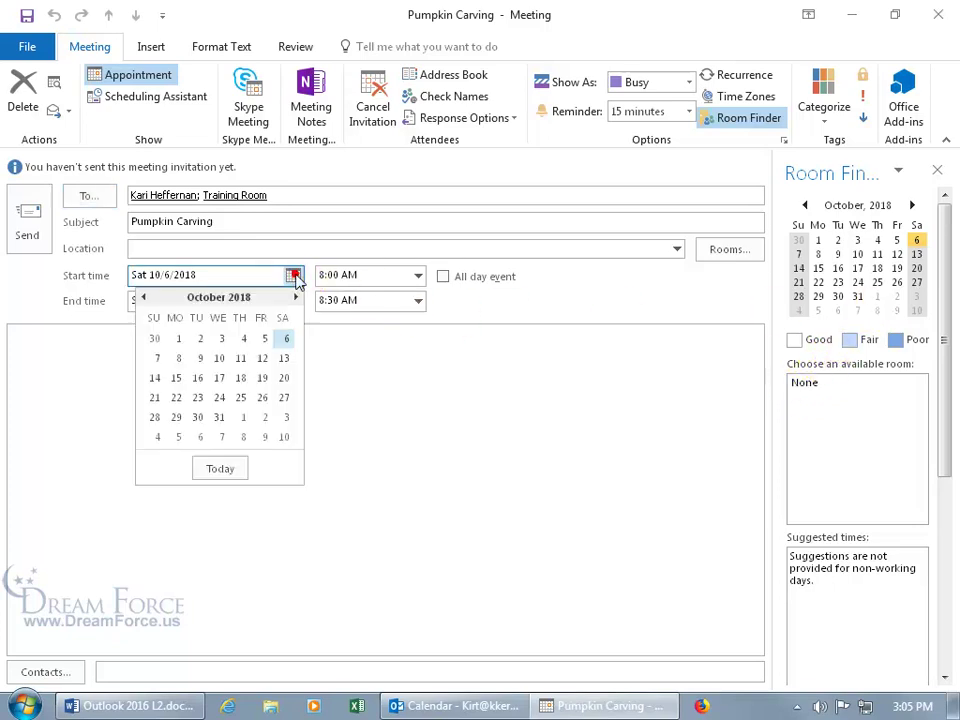
click(263, 338)
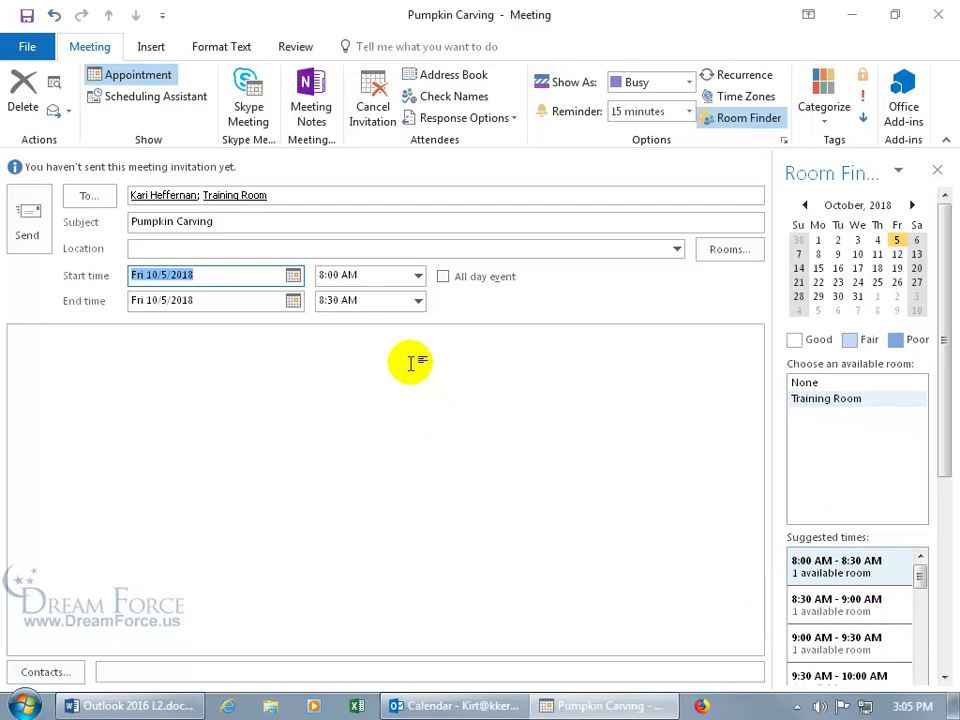
drag(920, 570, 921, 675)
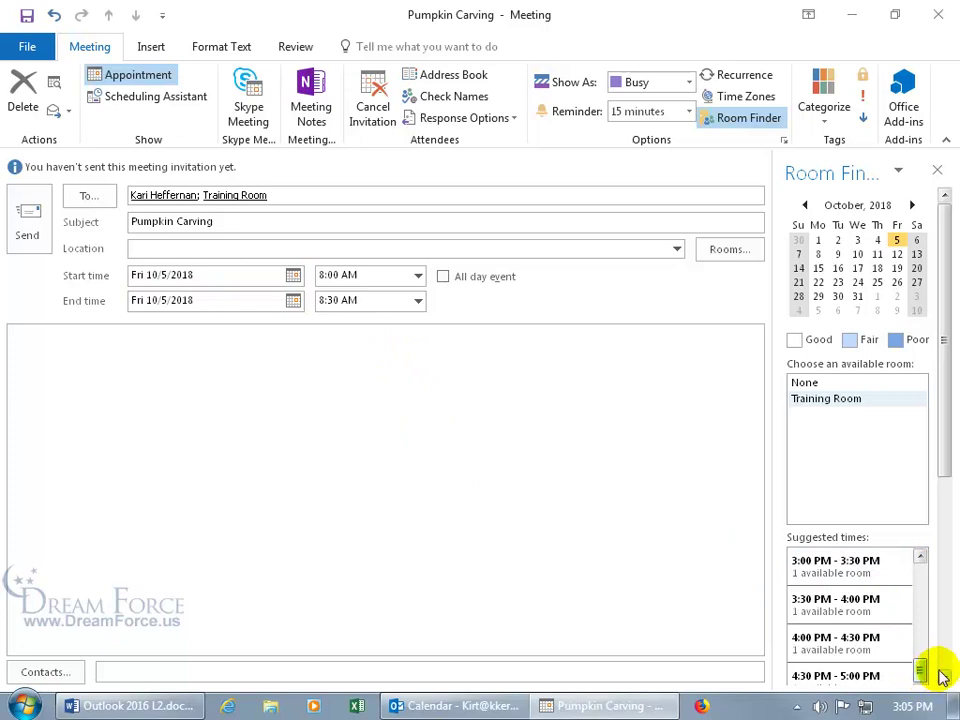
click(944, 678)
click(944, 678)
click(944, 679)
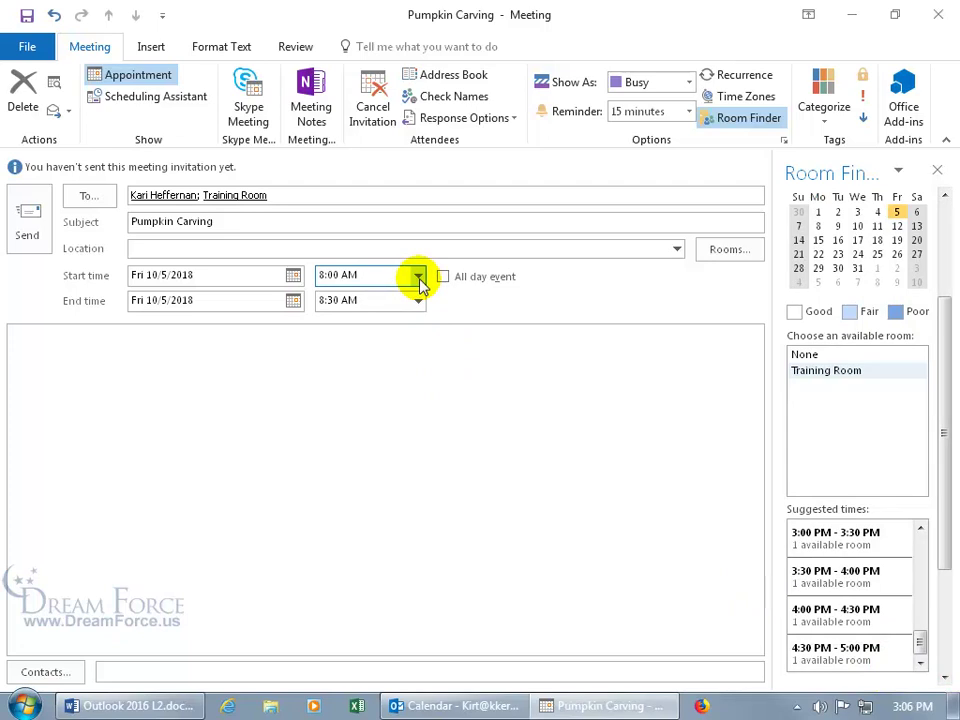
Set the meeting start time to 5:00 PM
click(420, 277)
click(418, 392)
click(418, 392)
click(418, 392)
double_click(418, 392)
click(418, 392)
double_click(418, 392)
double_click(418, 392)
double_click(418, 392)
click(418, 392)
click(380, 379)
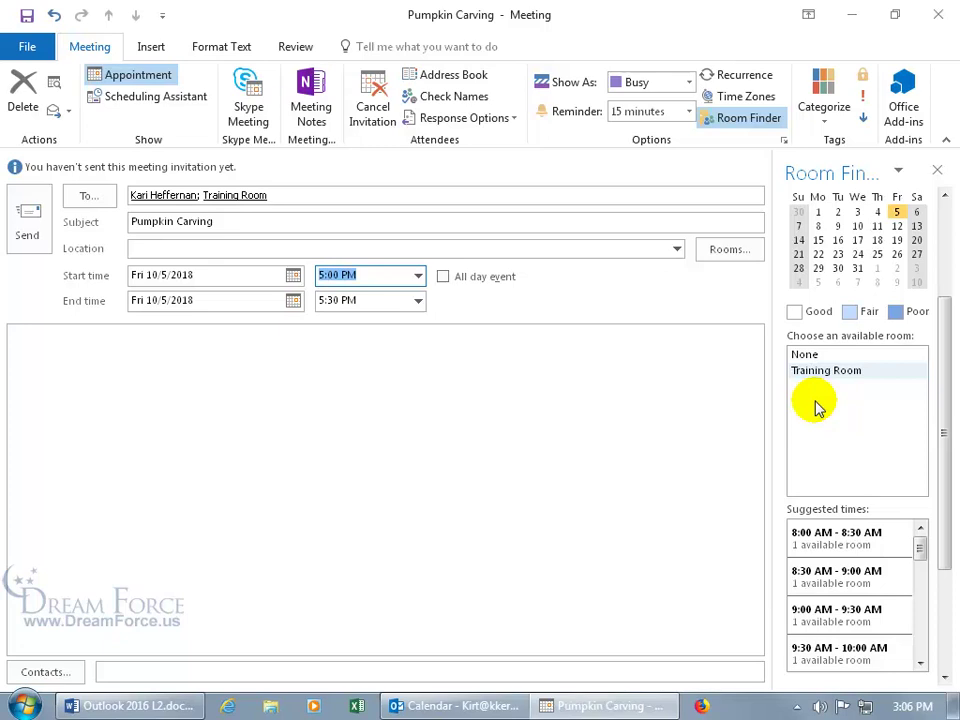
Set the end time to 6:00 PM, making it a one-hour meeting
click(418, 301)
click(372, 355)
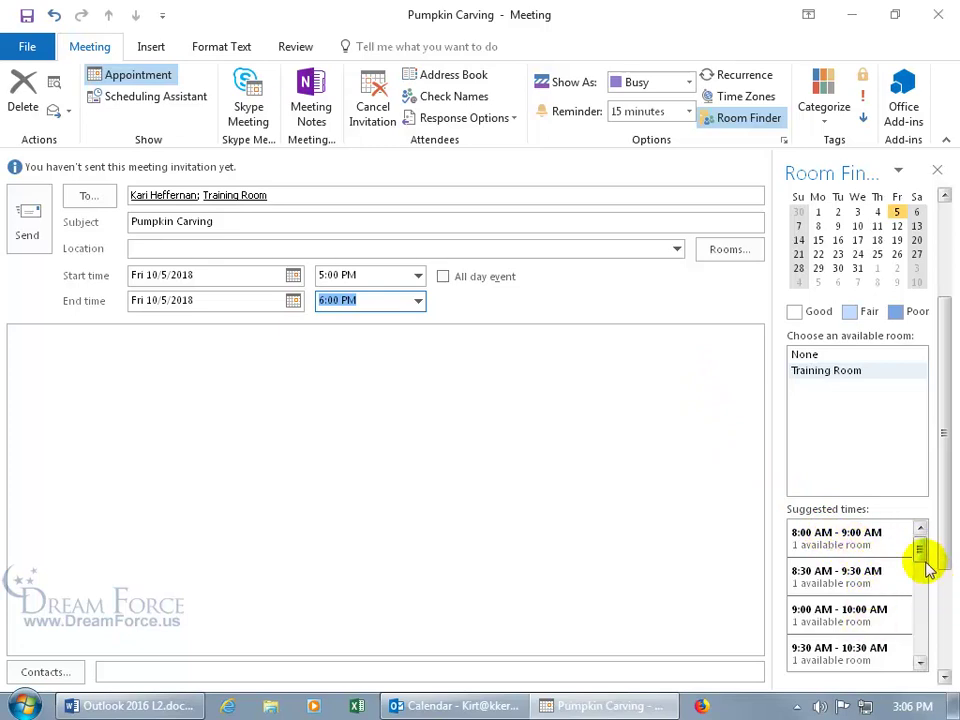
drag(921, 553, 921, 561)
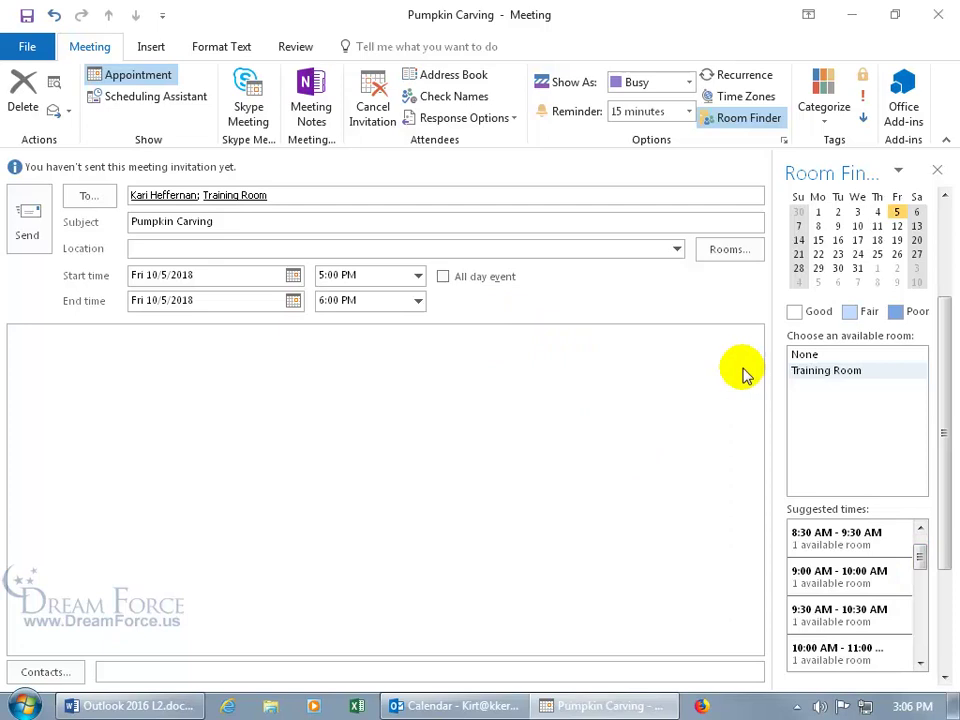
key(shift+Tab)
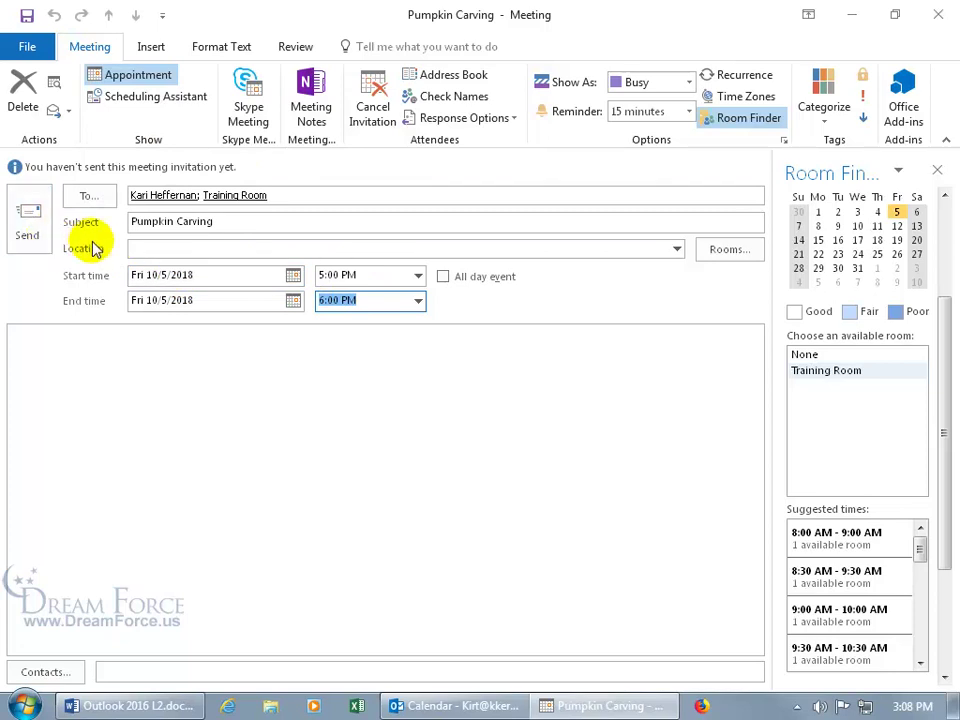
In the Scheduling Assistant, drag the meeting block to run 4:00–5:00 PM
click(157, 100)
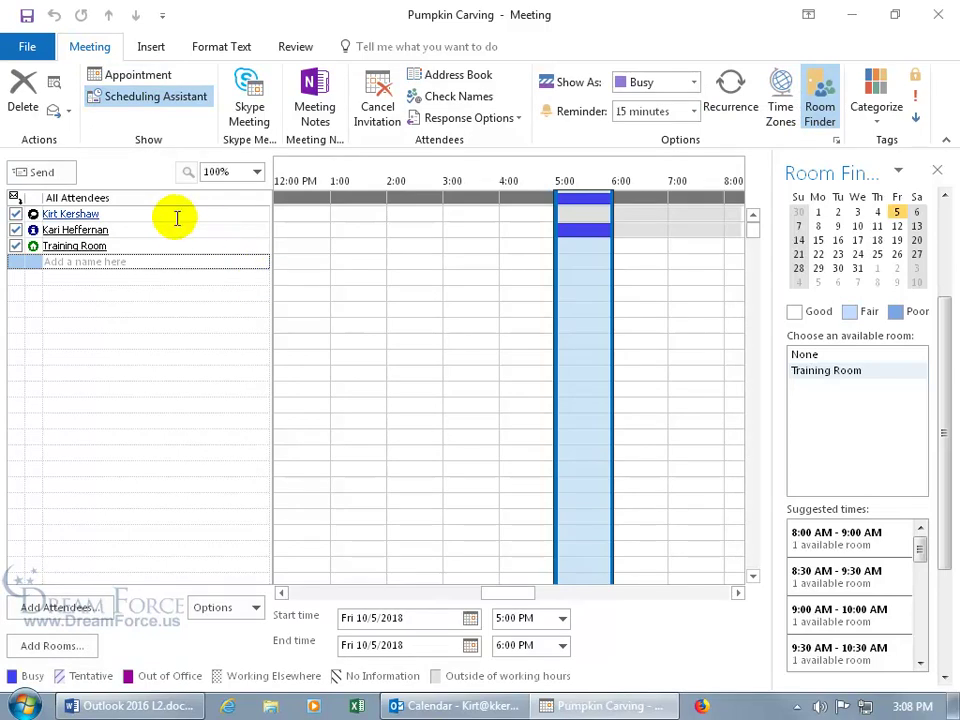
mouse_move(129, 246)
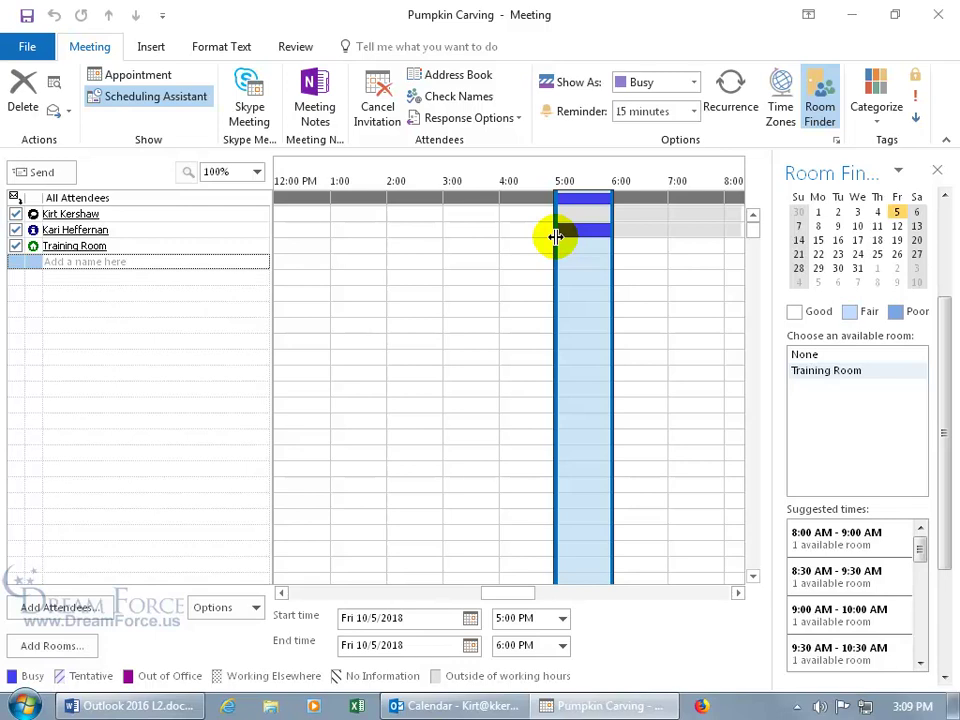
drag(556, 237, 500, 239)
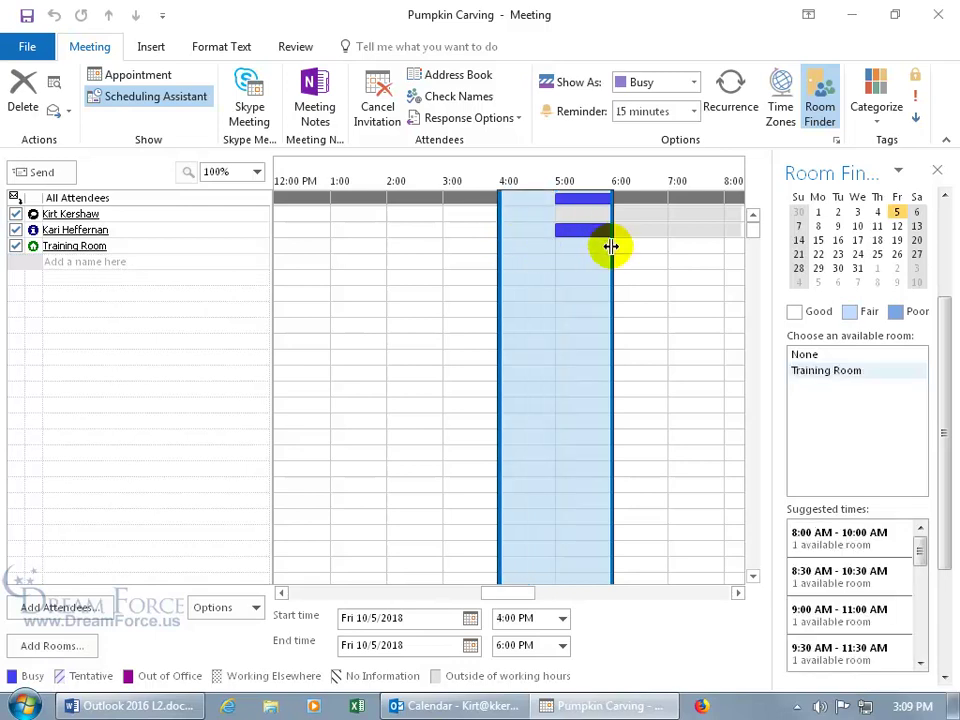
drag(611, 246, 562, 249)
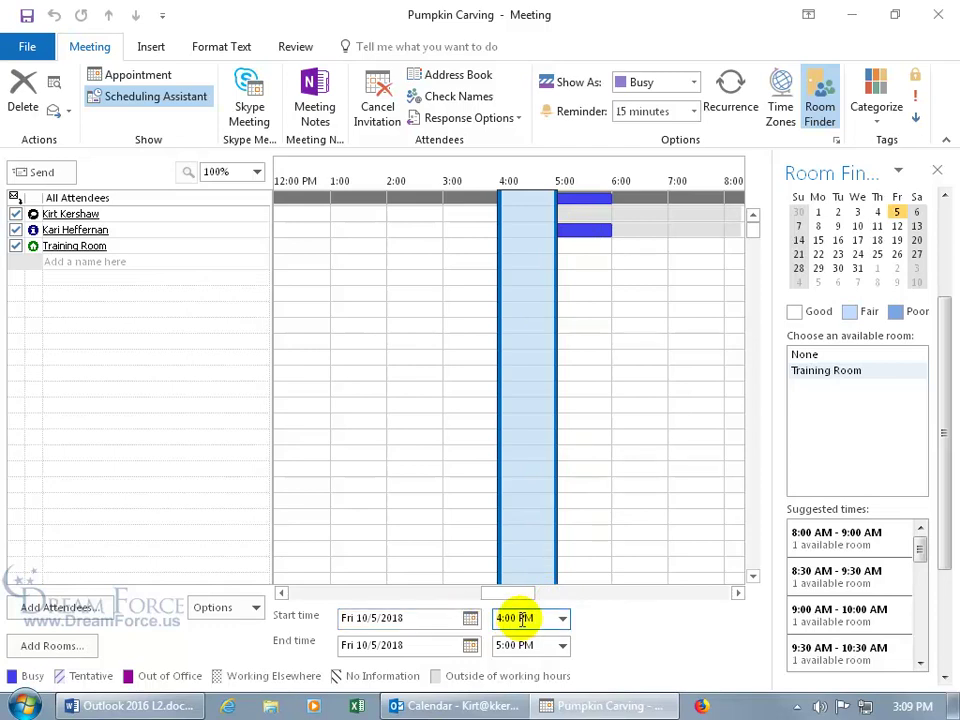
Edit the start time to 4:01 PM
click(562, 618)
click(508, 620)
click(509, 620)
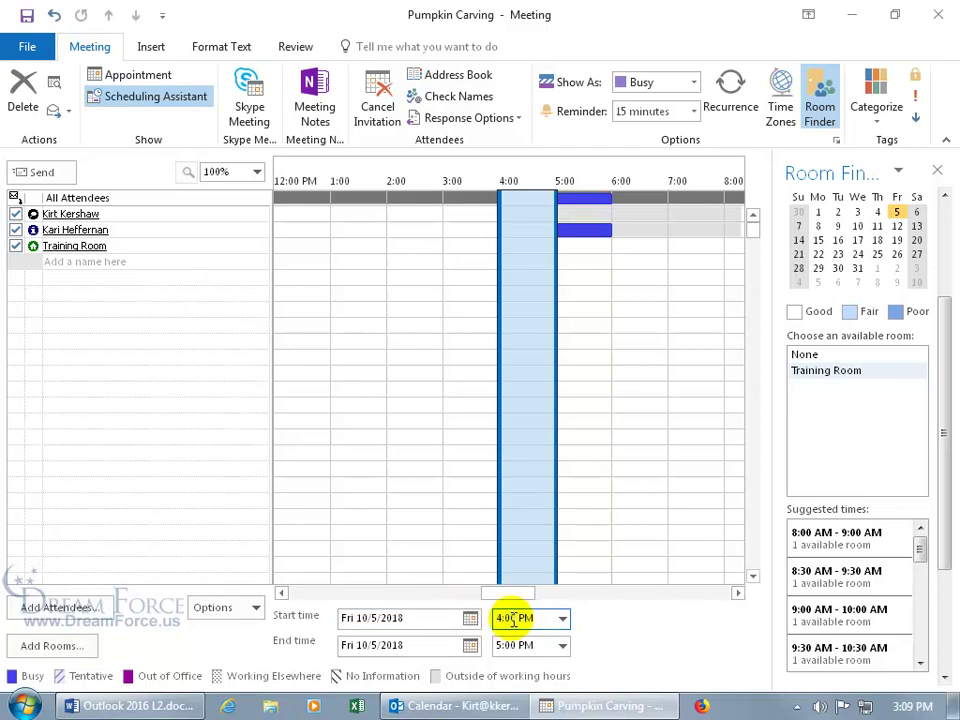
click(510, 618)
key(BackSpace)
text(1)
key(Tab)
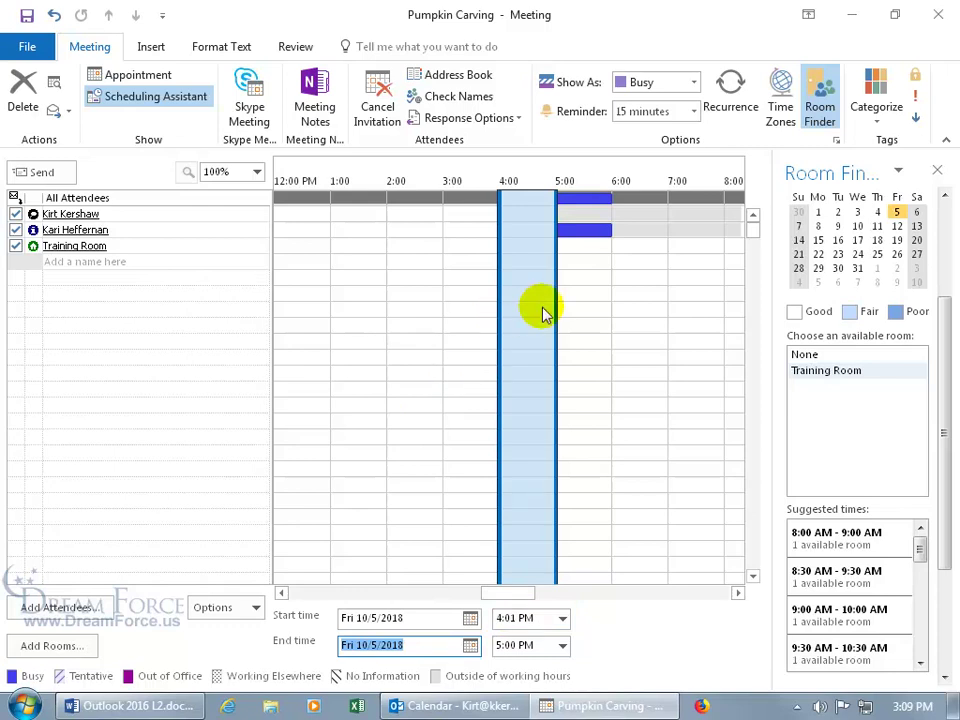
Set the meeting reminder to None and go back to the Appointment view
click(694, 113)
click(656, 132)
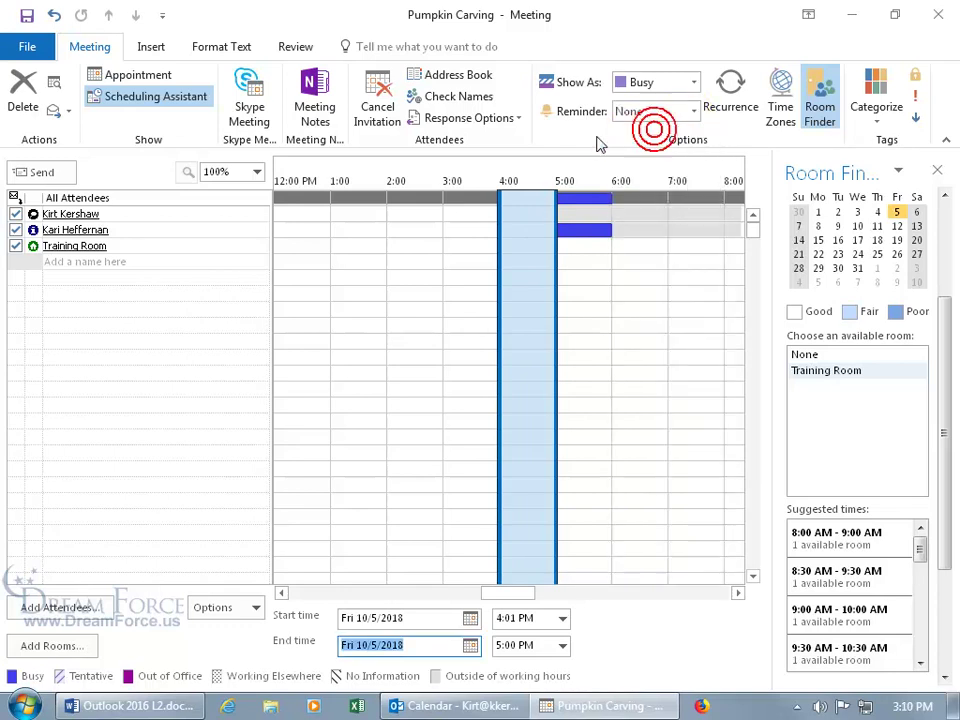
click(108, 263)
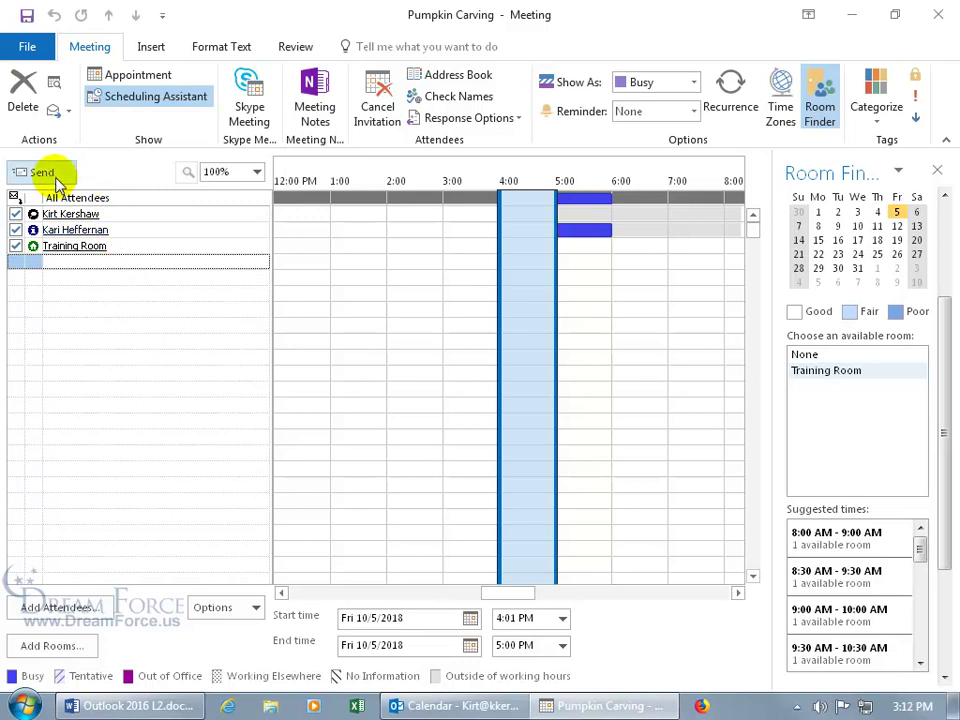
click(118, 76)
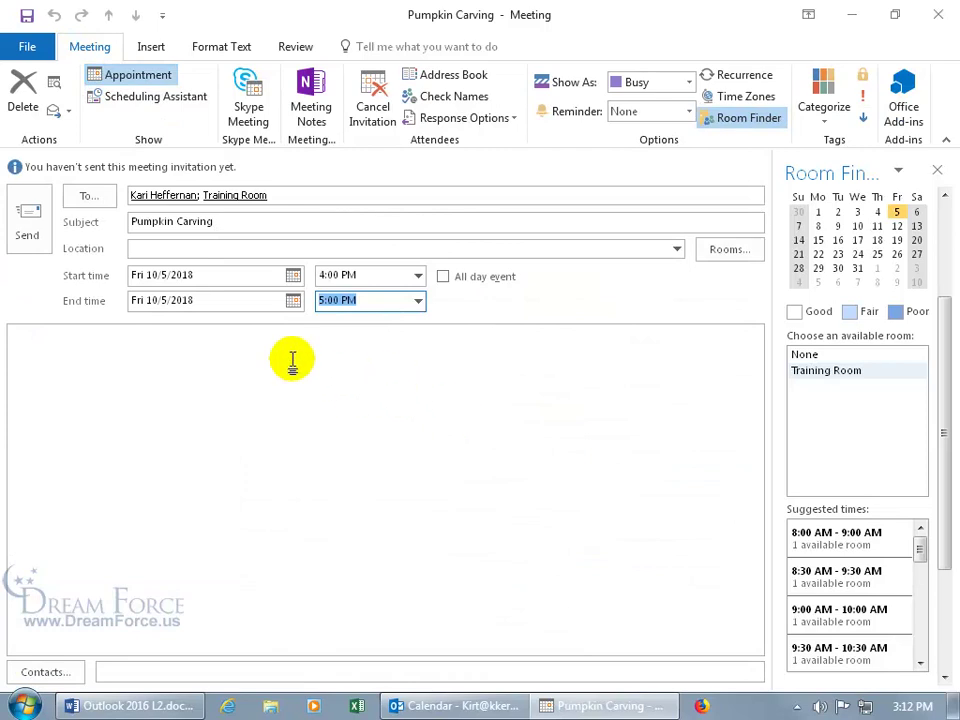
Send the Pumpkin Carving invitation and check it on October 5 at 4:00 PM
click(30, 222)
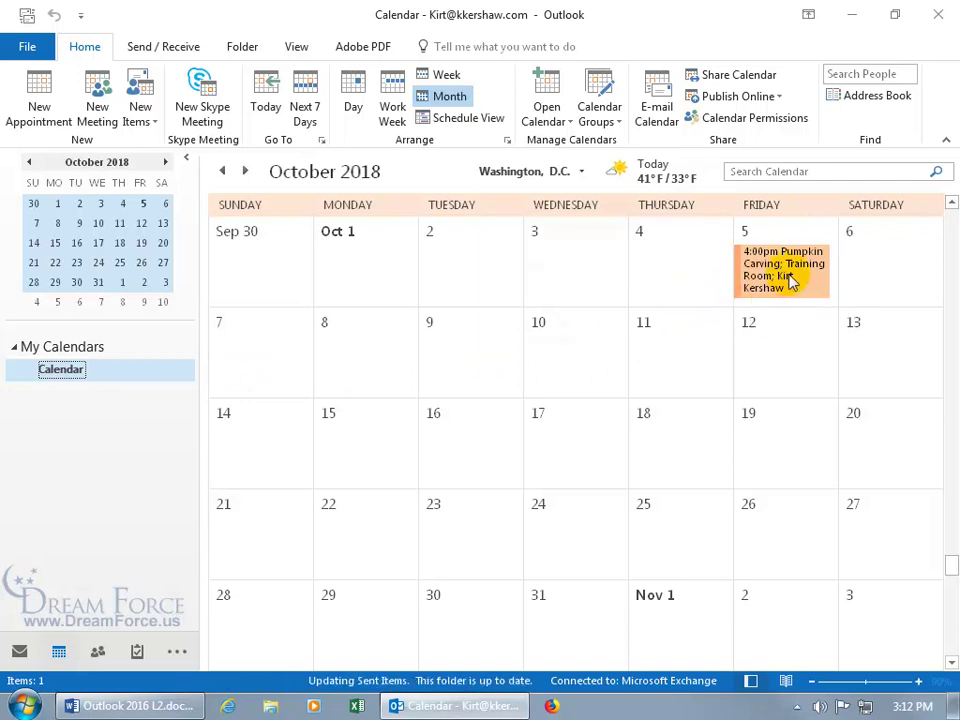
mouse_move(791, 283)
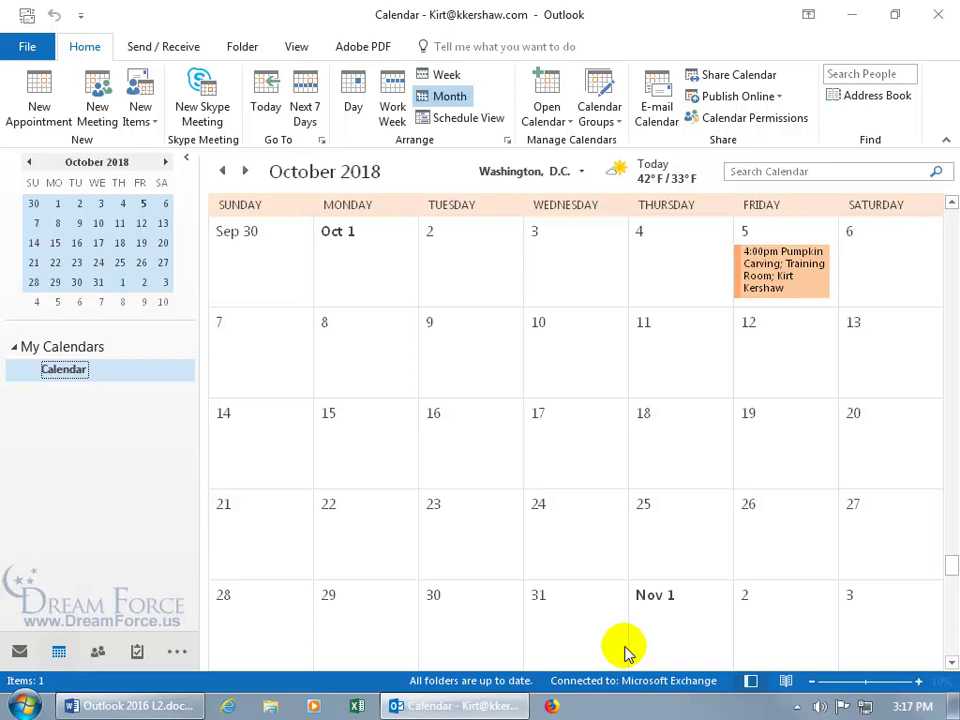
Close Outlook and restart it with the Outlook mail profile
click(936, 14)
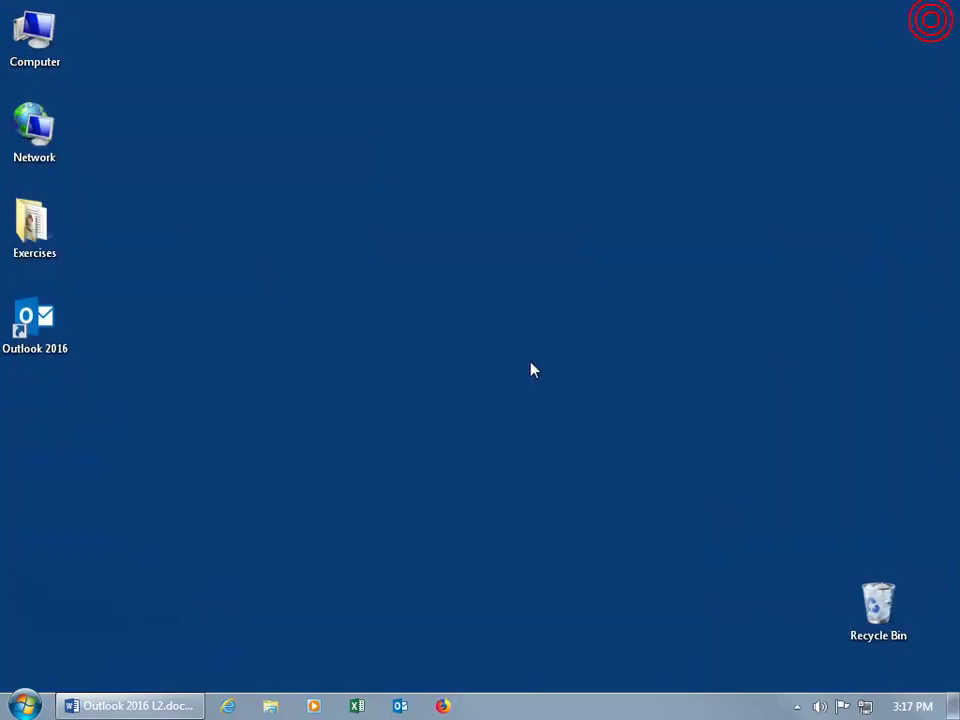
double_click(50, 328)
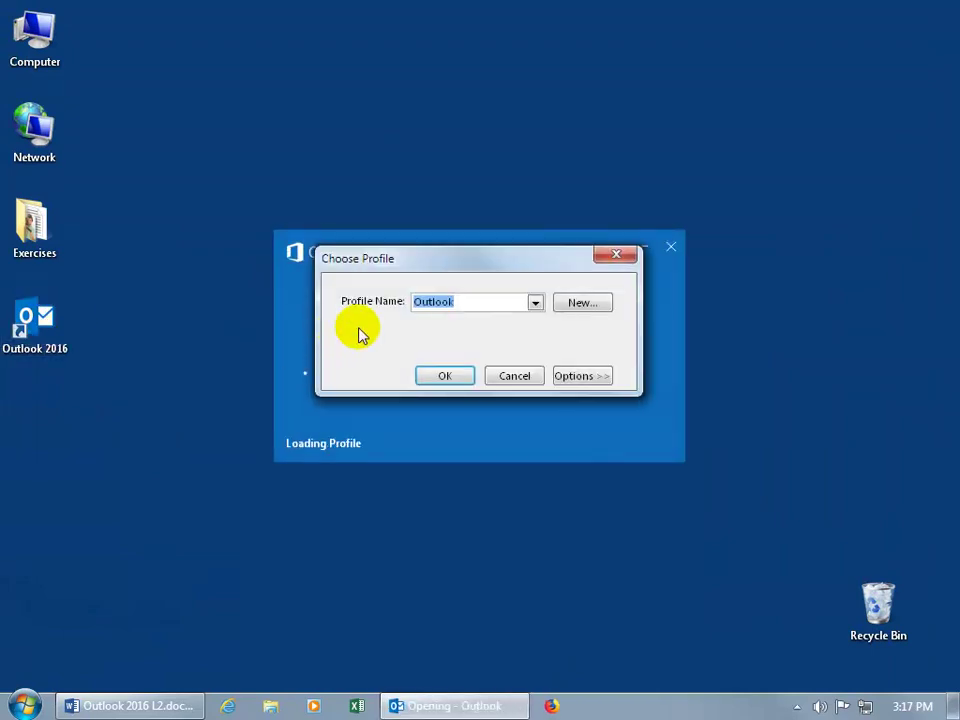
click(536, 302)
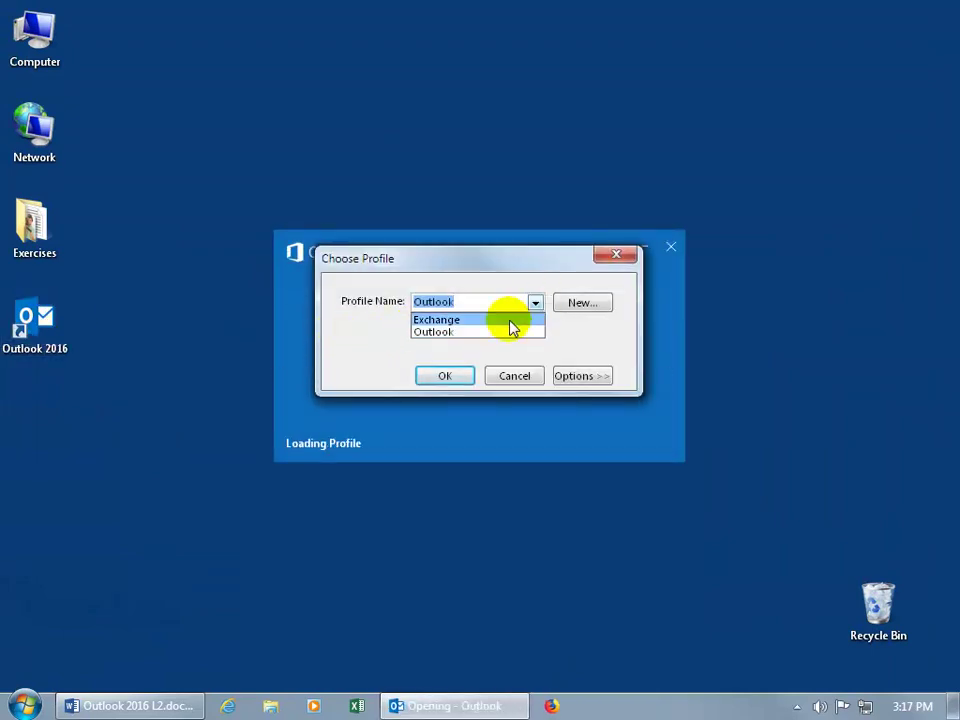
click(458, 333)
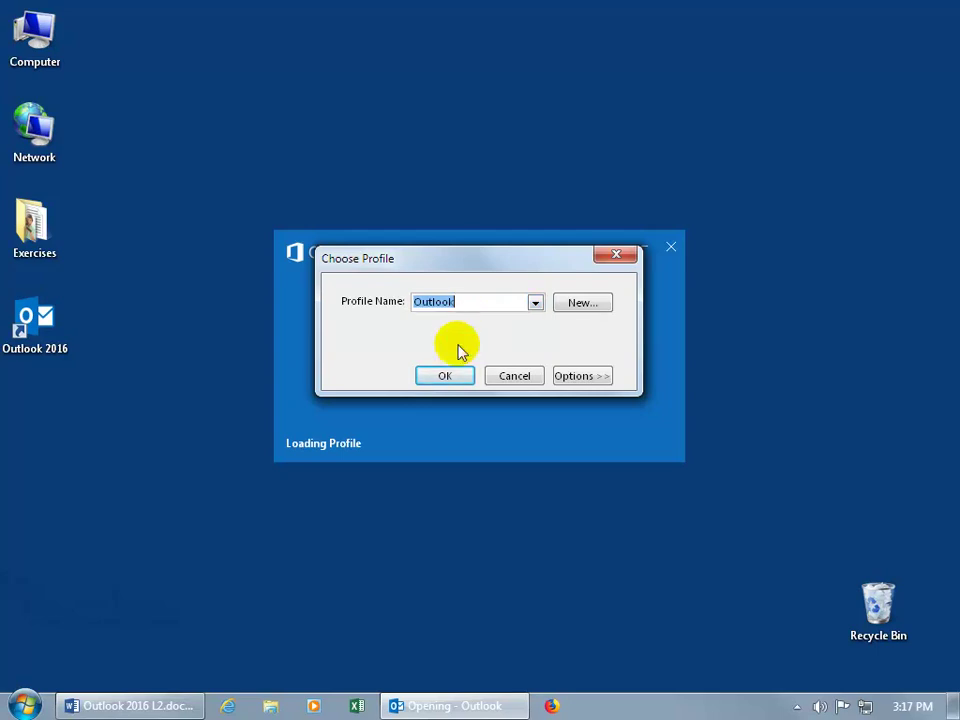
click(453, 377)
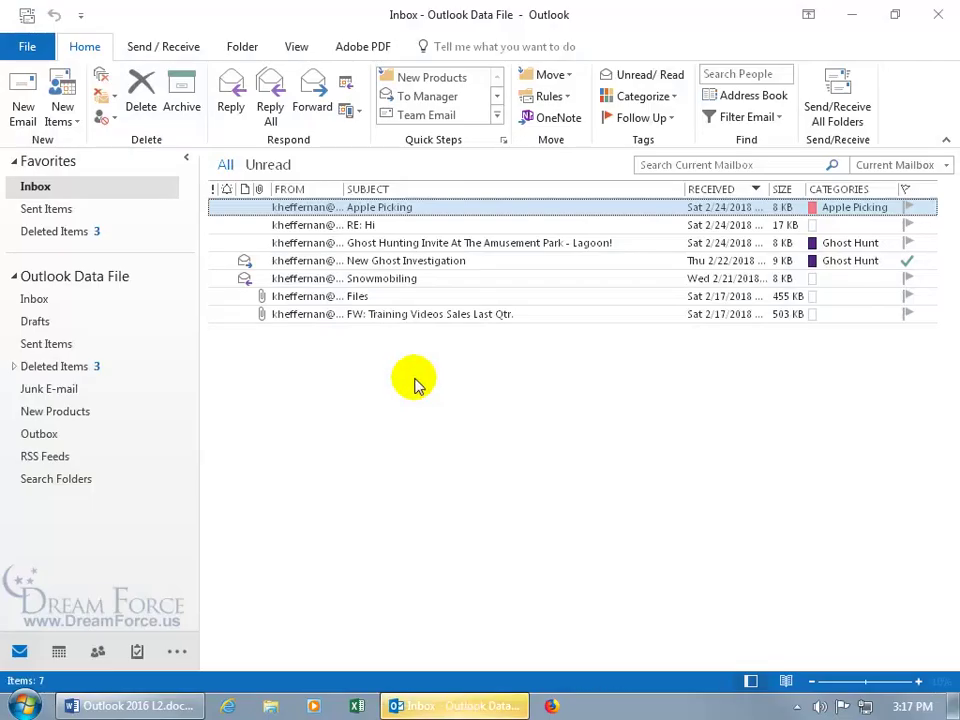
Switch to Calendar and jump the month view to October 2018
click(59, 652)
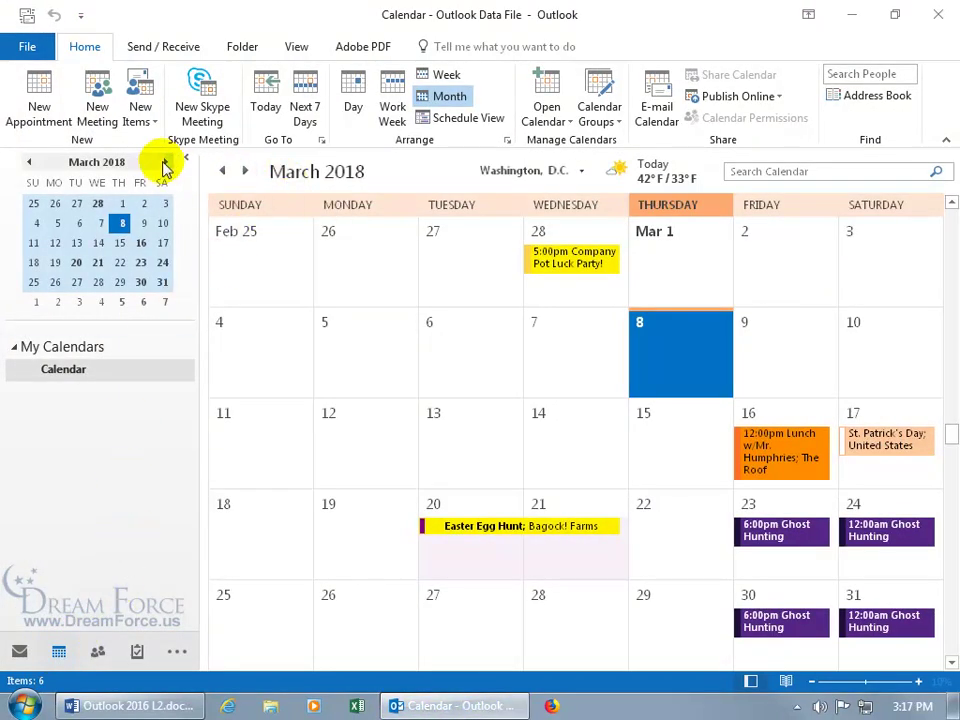
drag(112, 162, 117, 173)
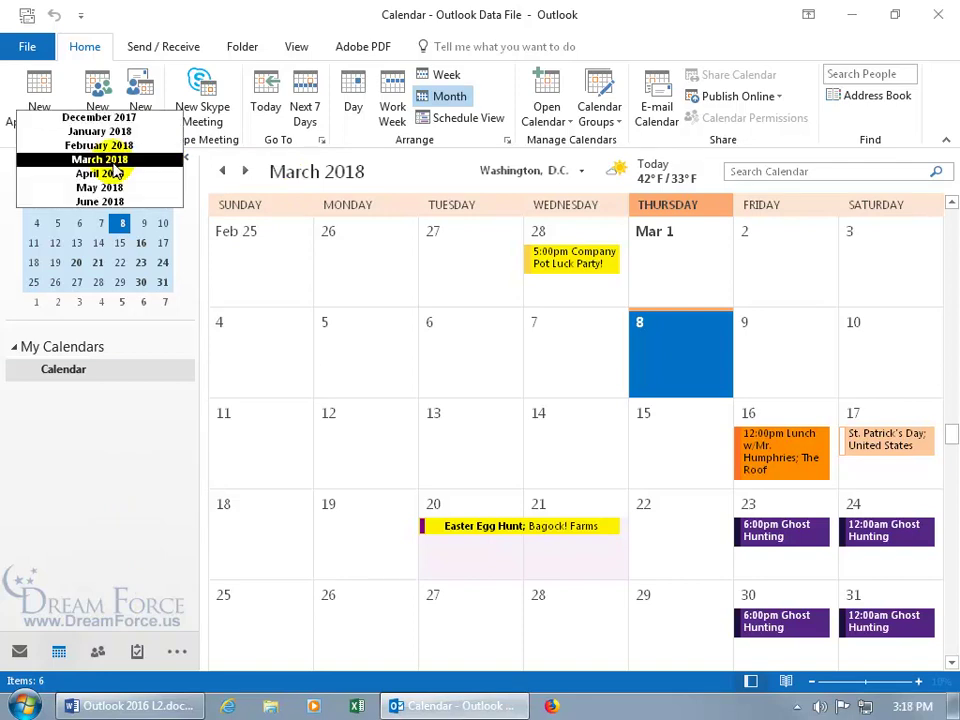
drag(117, 173, 100, 205)
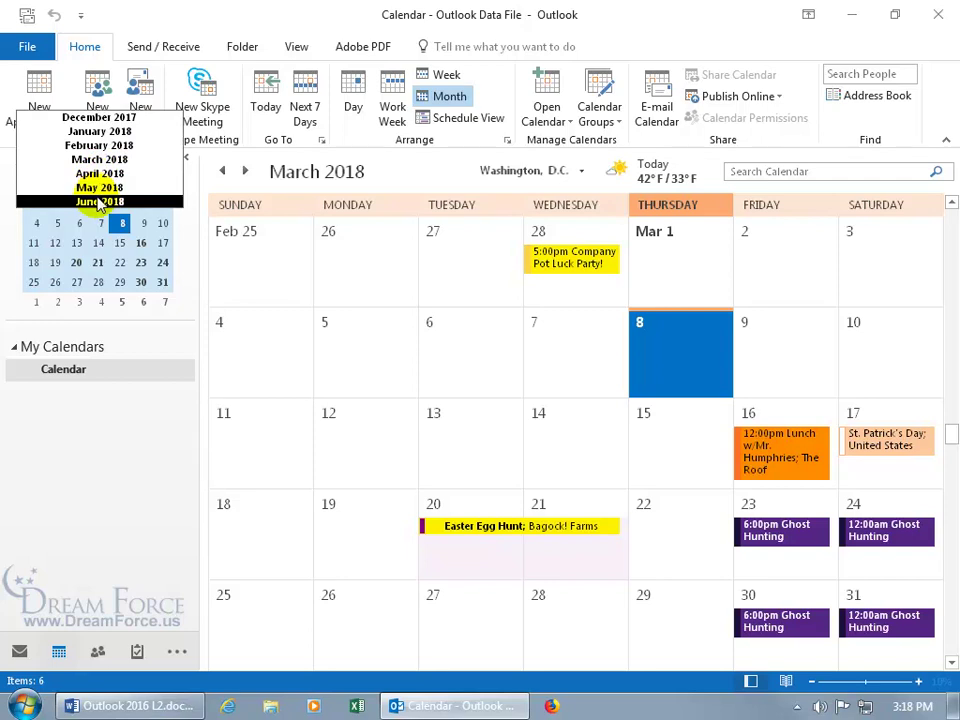
drag(100, 205, 108, 135)
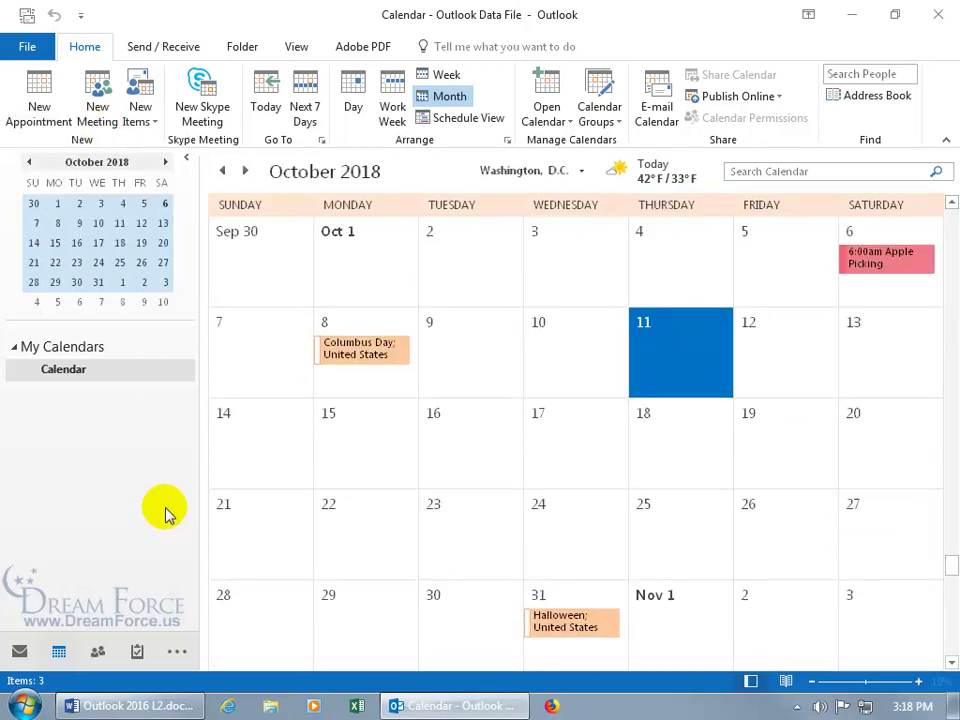
Create a meeting request on Friday, October 5, inviting a contact from autocomplete
right_click(771, 258)
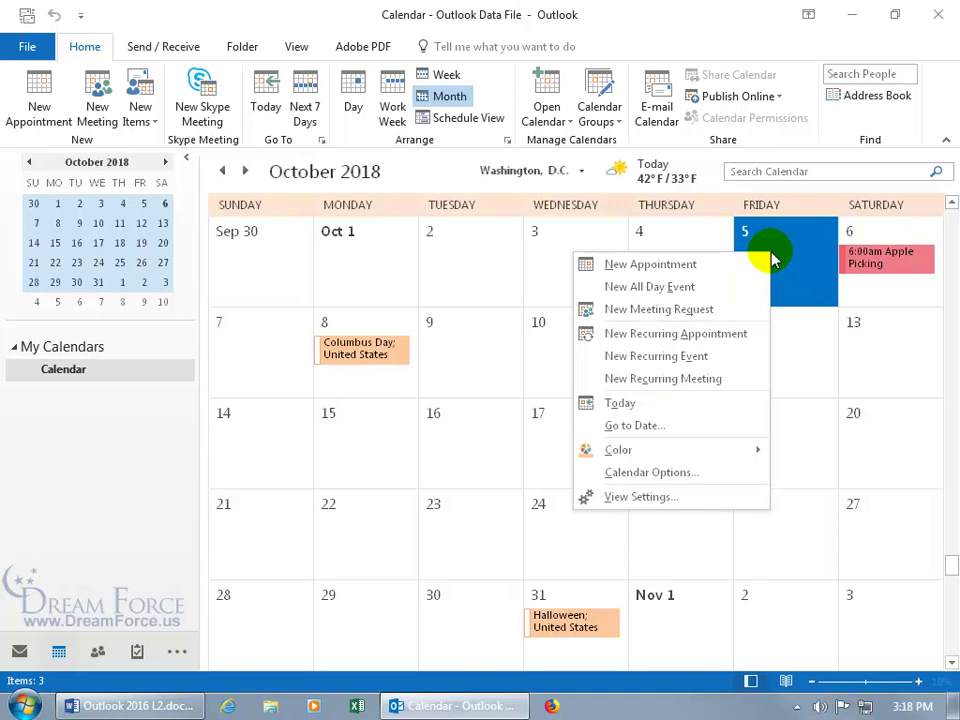
click(707, 311)
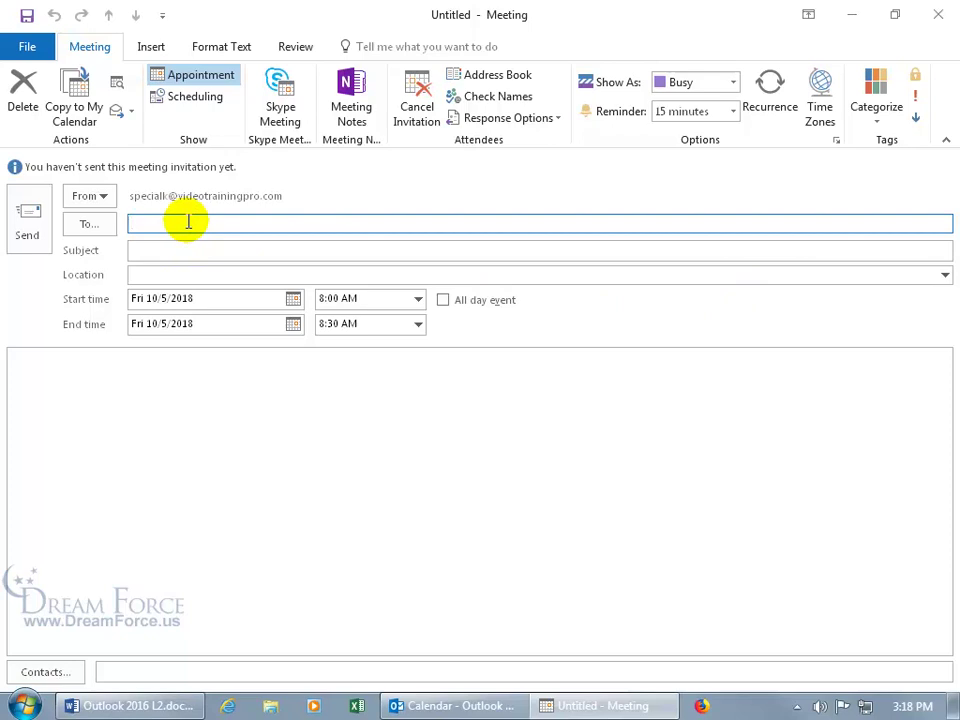
text(k)
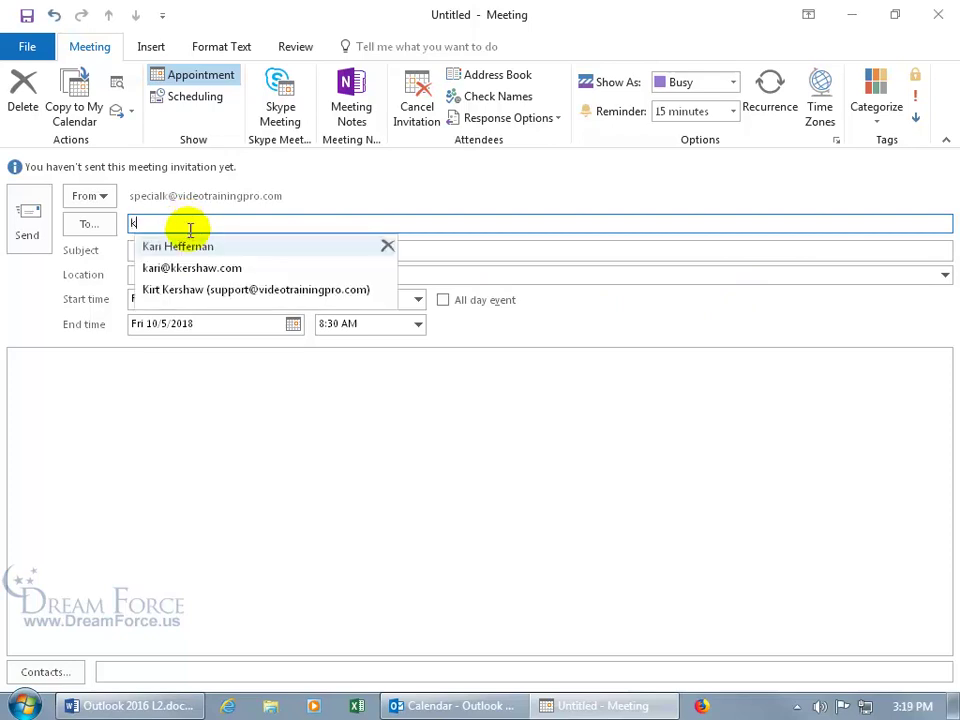
click(213, 250)
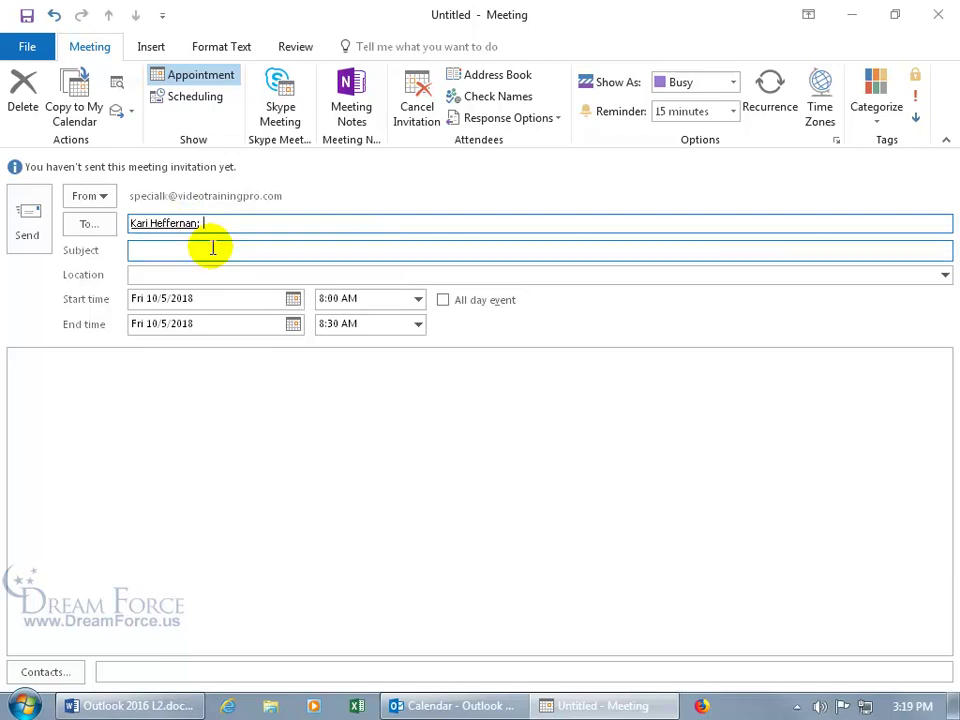
Move the invited contact from required to optional attendees
click(92, 223)
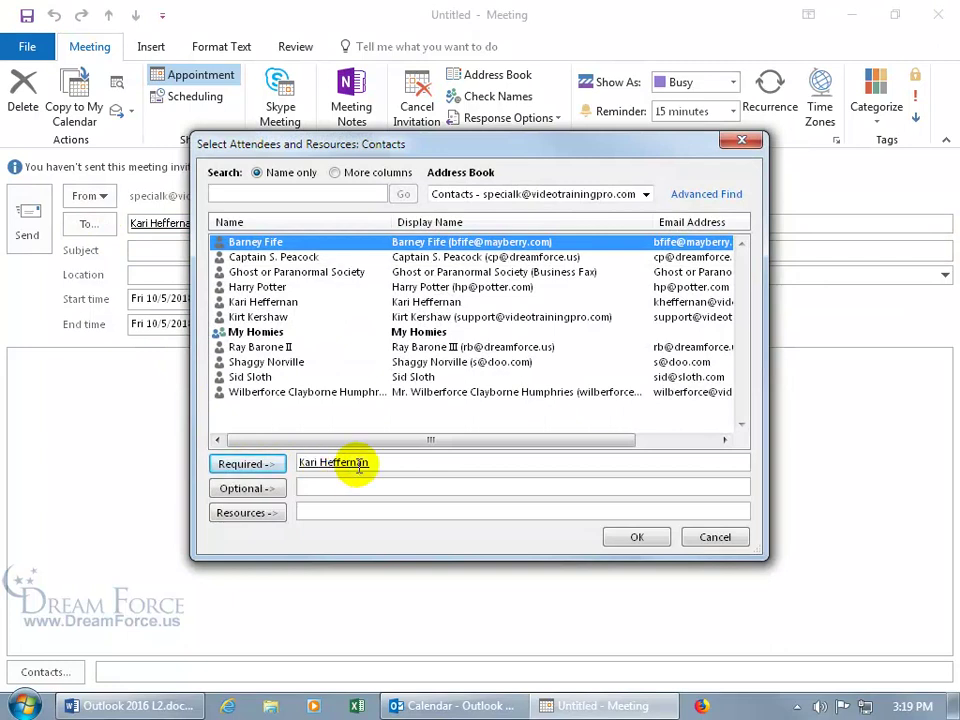
click(358, 490)
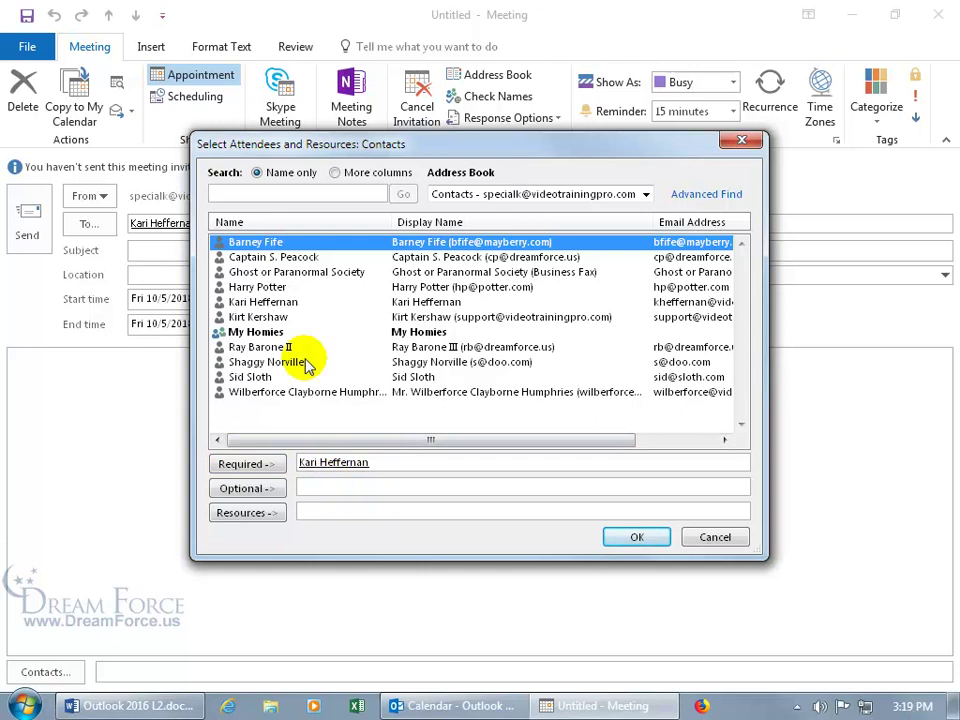
click(287, 303)
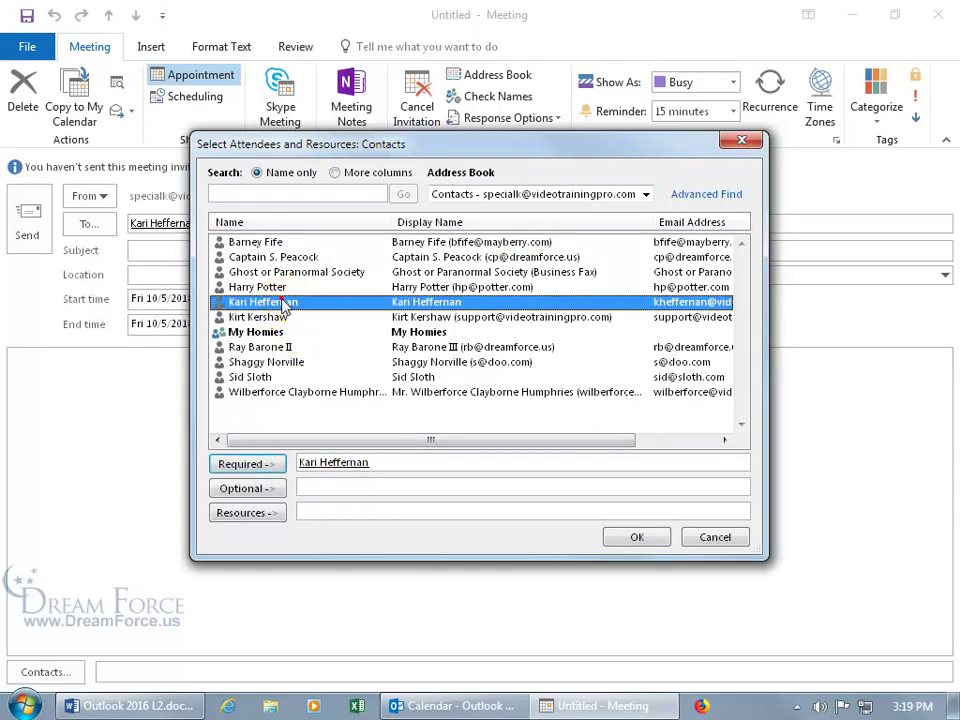
click(266, 489)
click(312, 463)
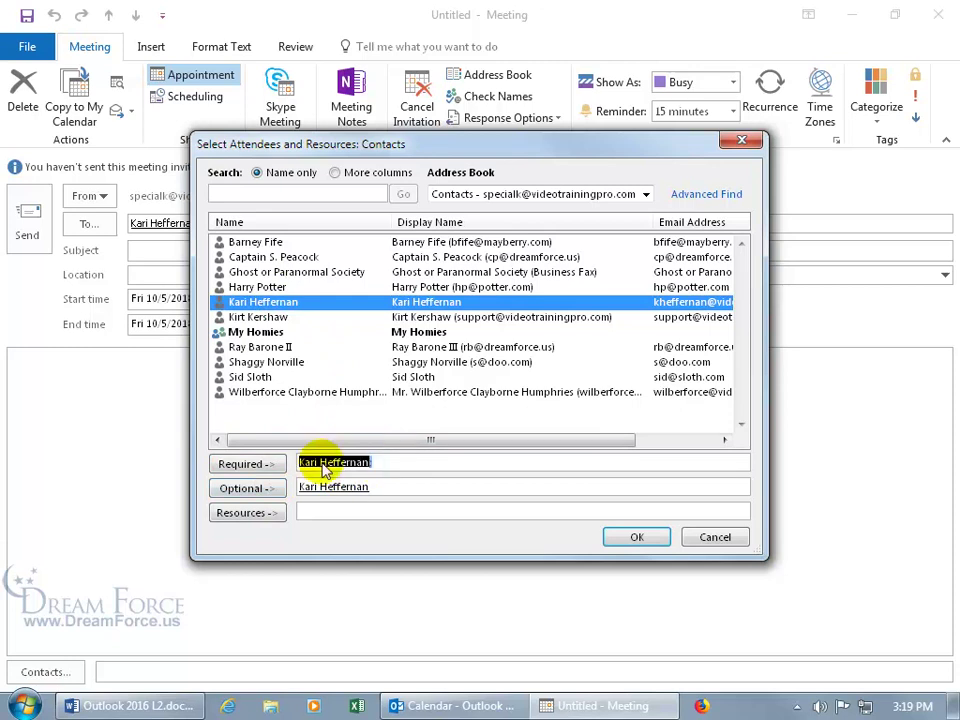
key(Delete)
click(630, 537)
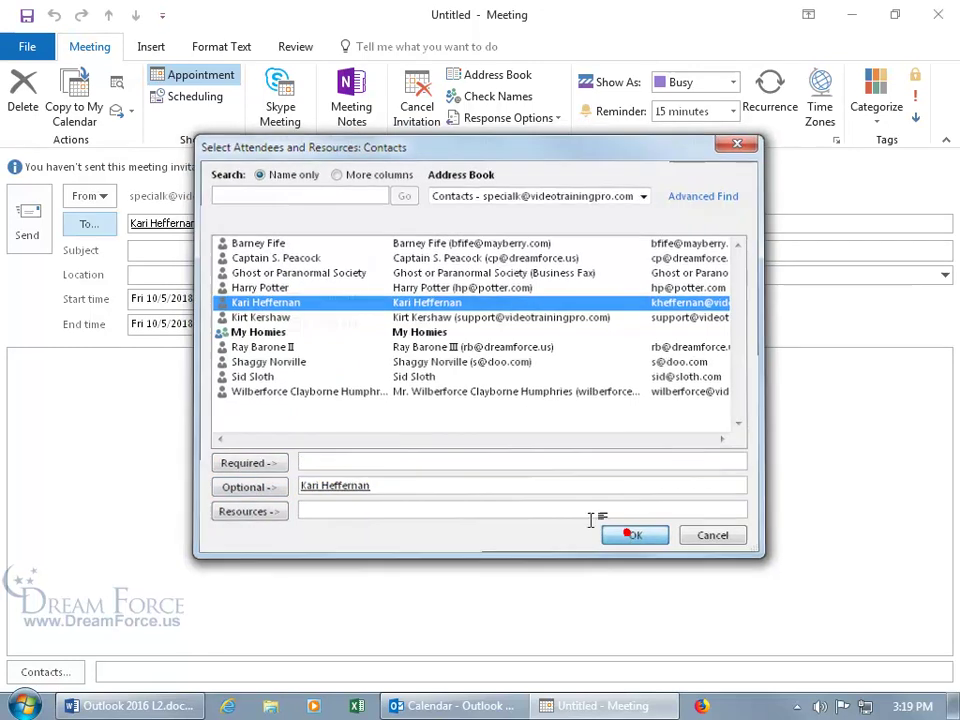
Enter 'Pumpkin Carving' as the subject and reopen the attendees and resources list
click(194, 252)
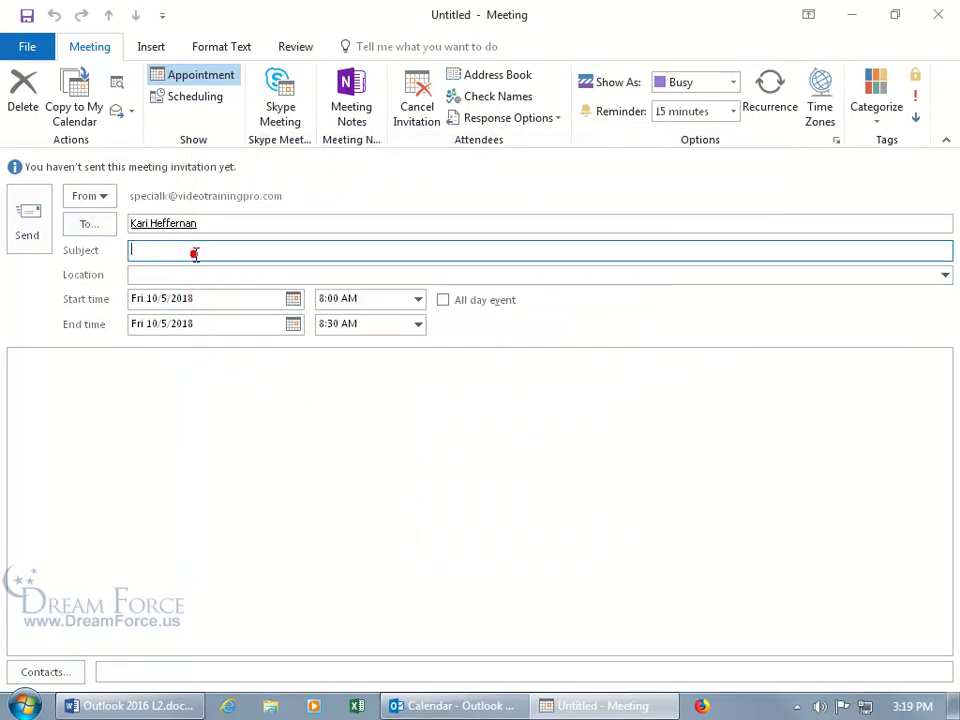
text(Pumpkin Carving)
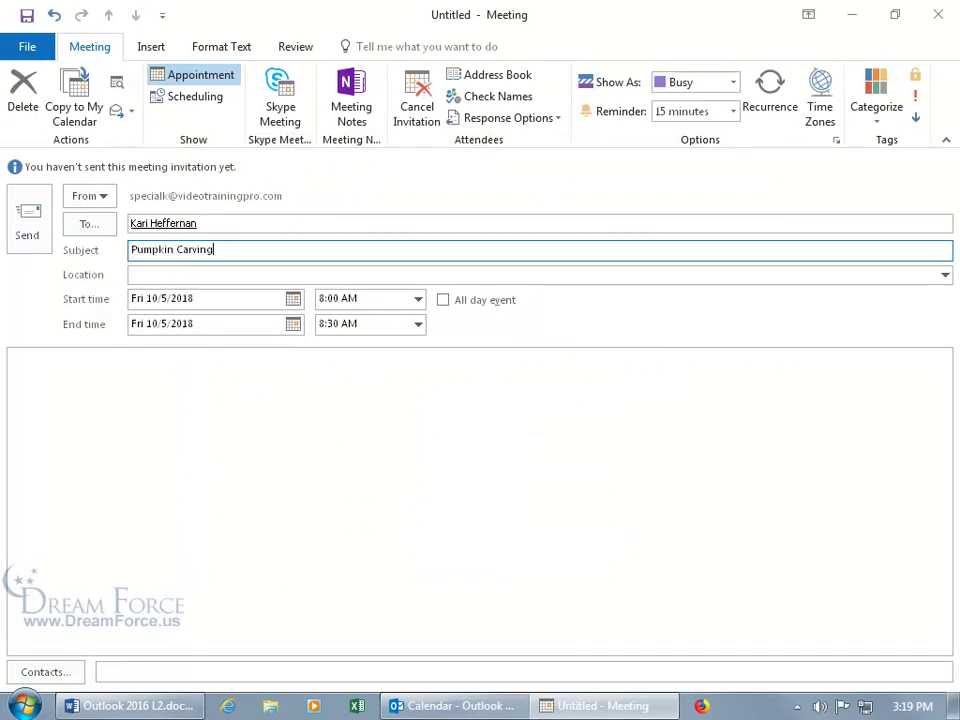
click(196, 268)
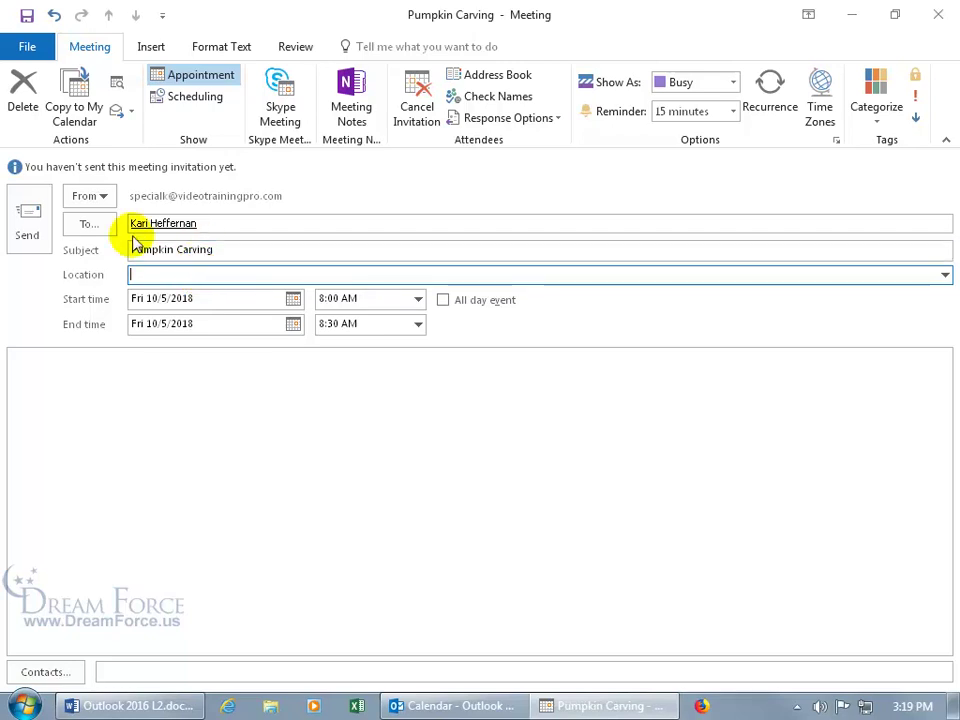
click(95, 225)
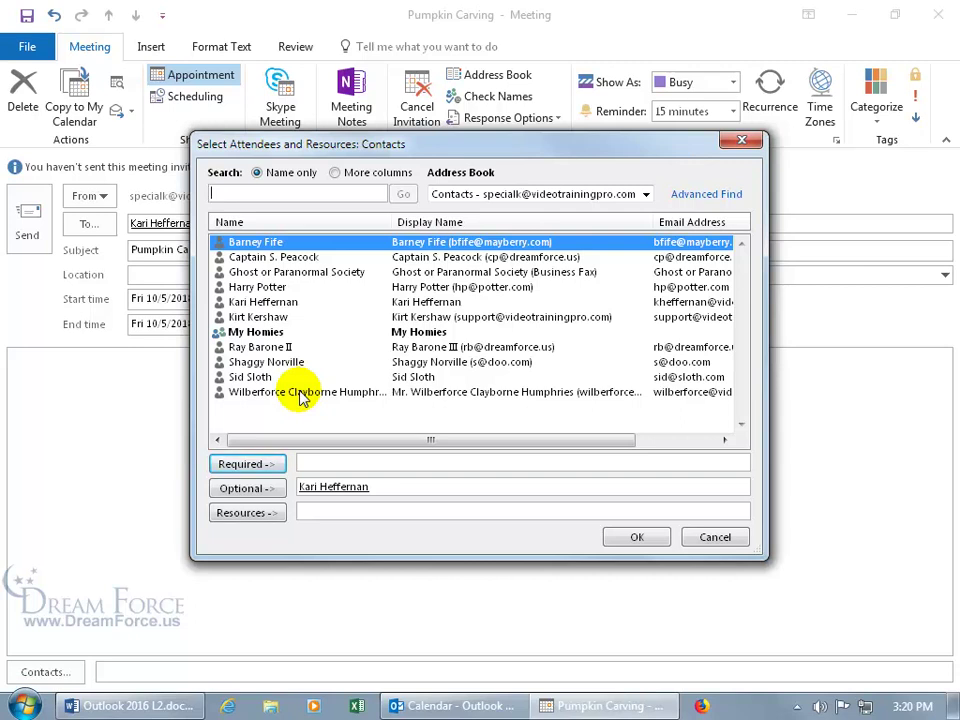
Add Room 102's address as a resource and confirm the attendees and resources
click(340, 512)
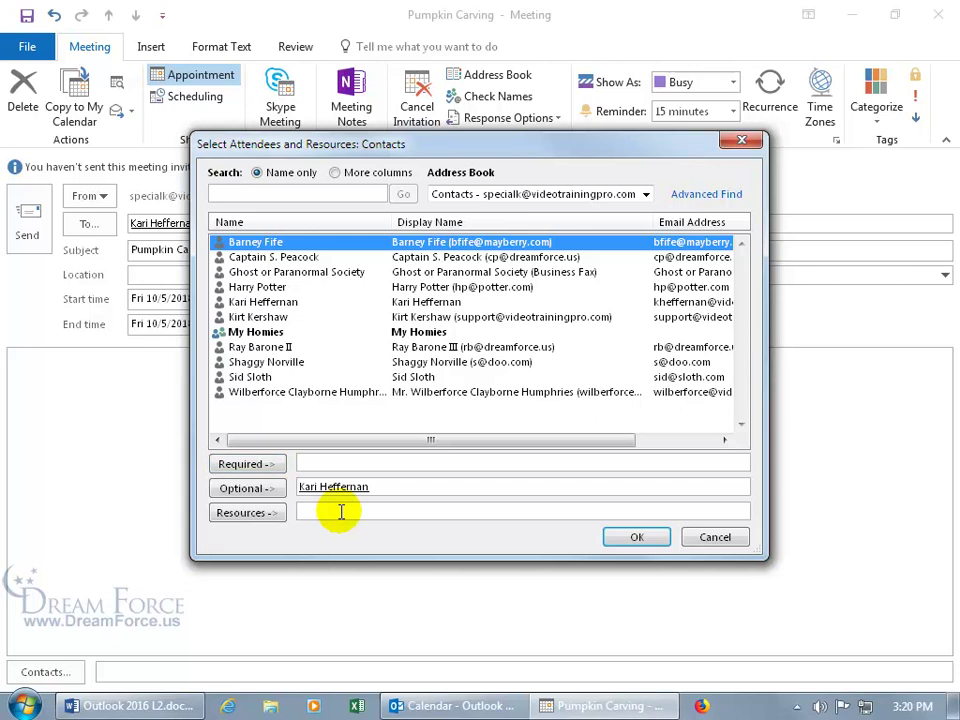
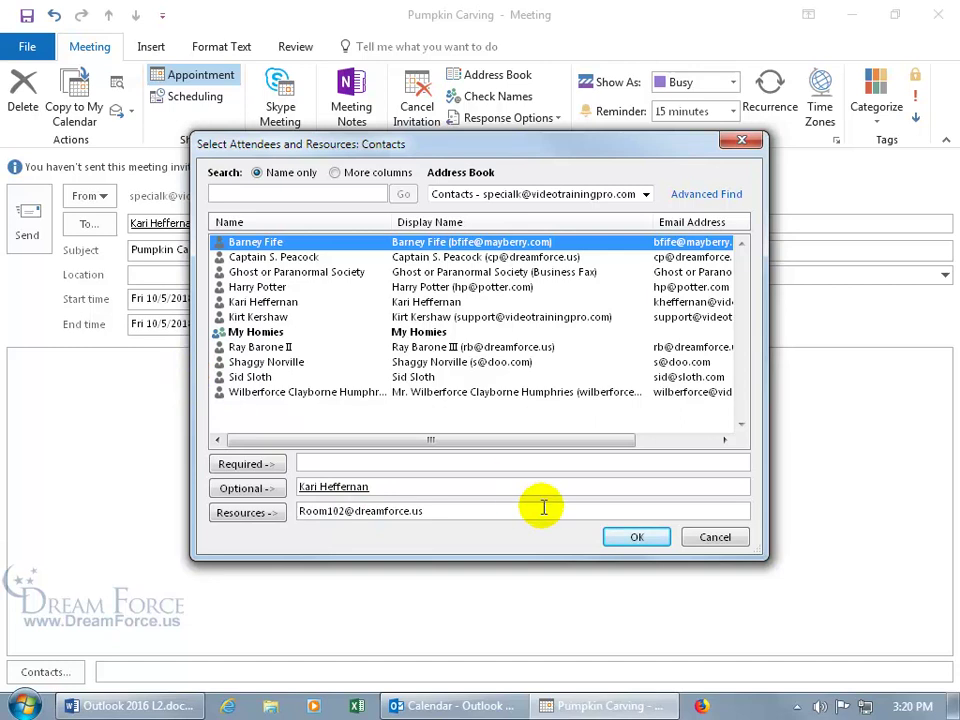
click(628, 538)
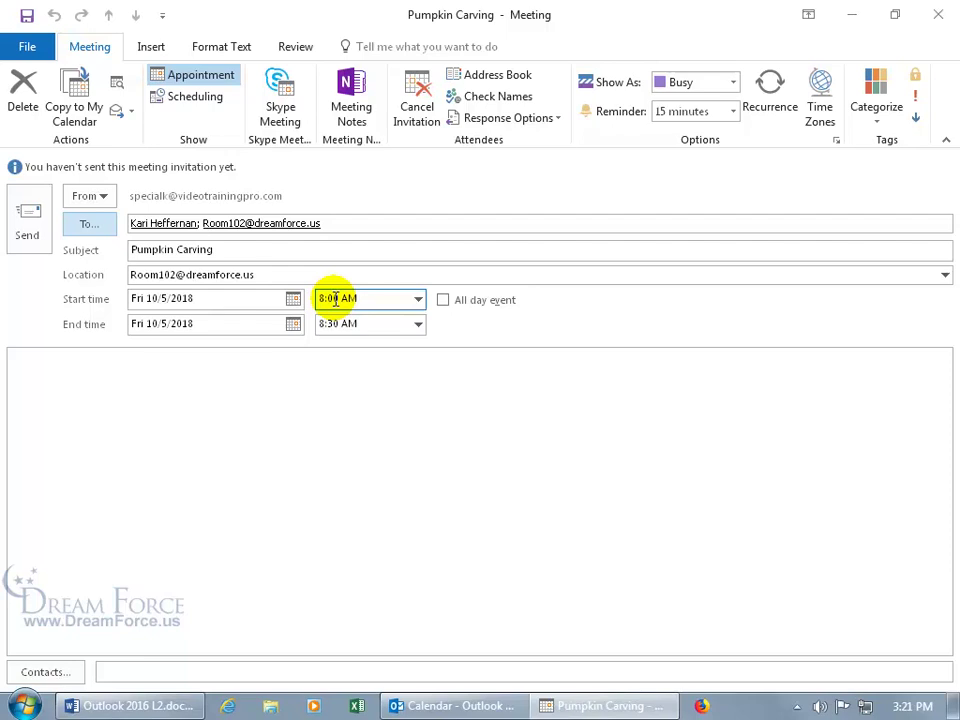
Replace the room address in Location with 'Smashing Pumpkins Farms'
click(312, 274)
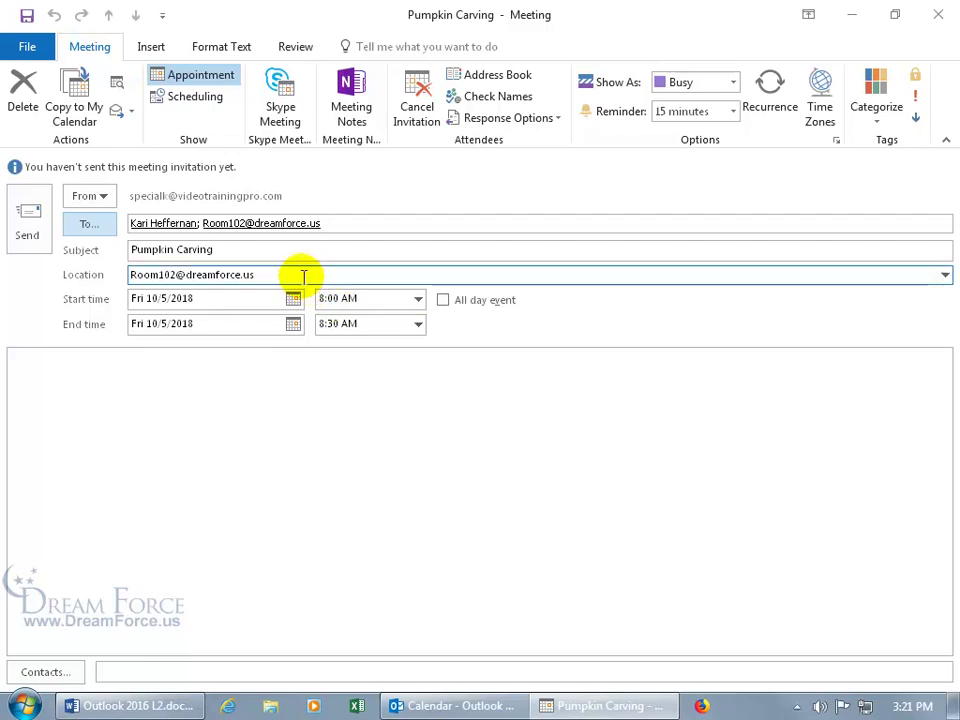
drag(254, 274, 133, 285)
key(BackSpace)
click(300, 275)
text(Smashing Pumpkins Farms)
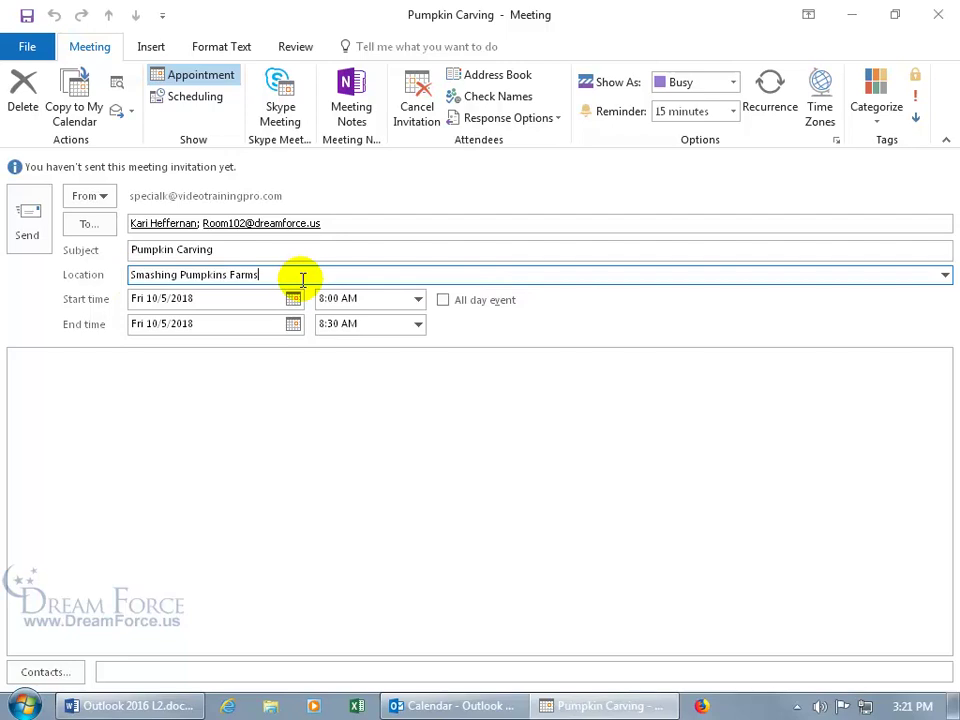
Set the meeting to start at 5:00 PM and end at 6:00 PM
click(345, 298)
click(321, 298)
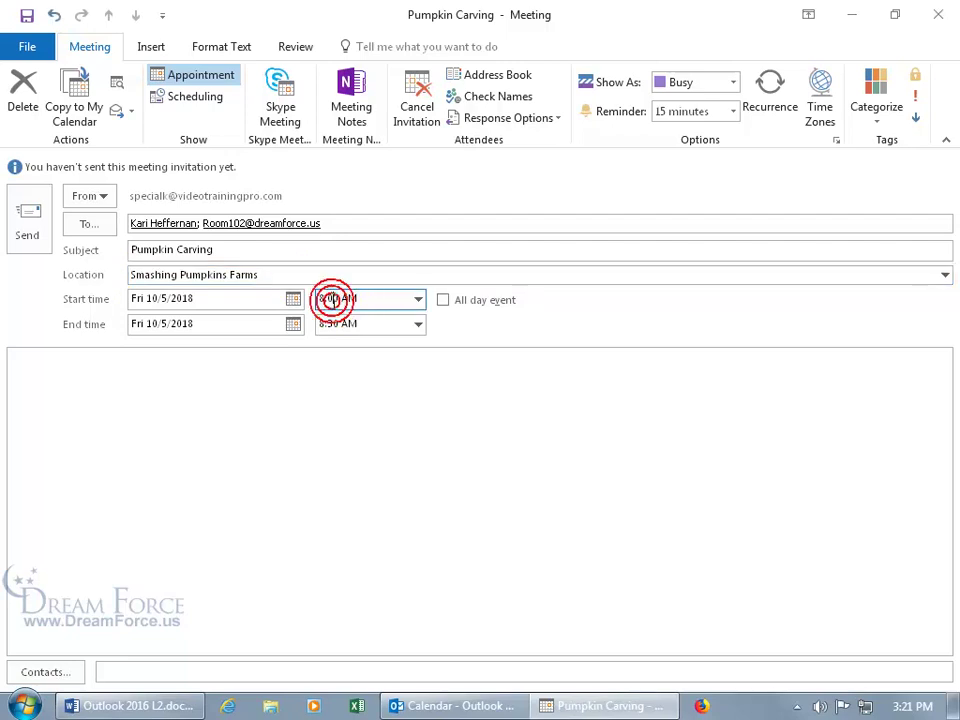
click(337, 298)
text(5:00 )
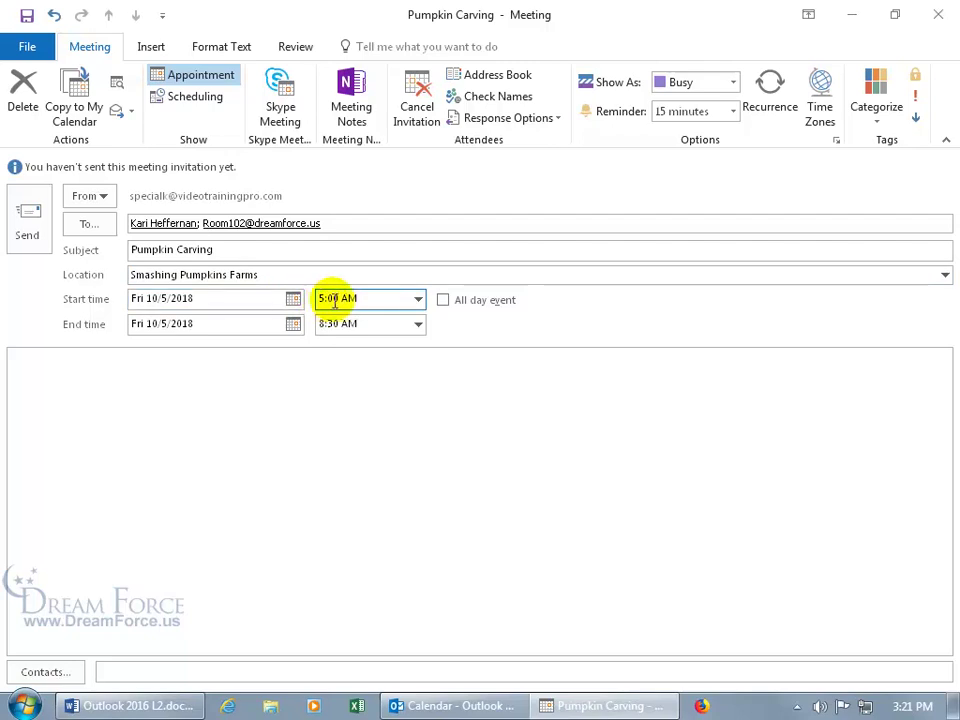
text(PM)
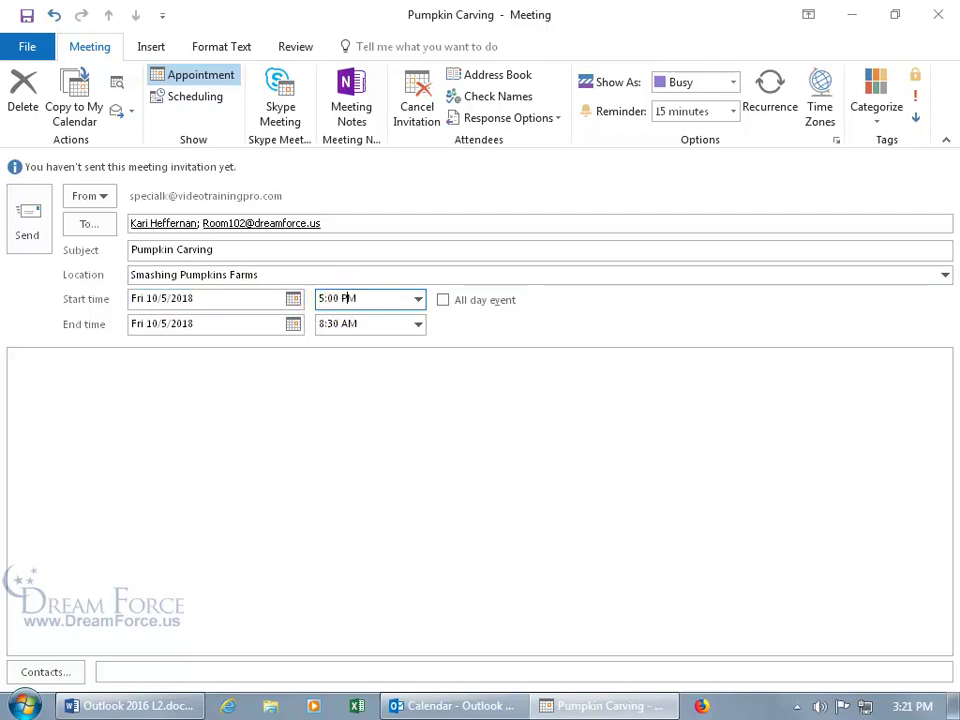
key(Tab)
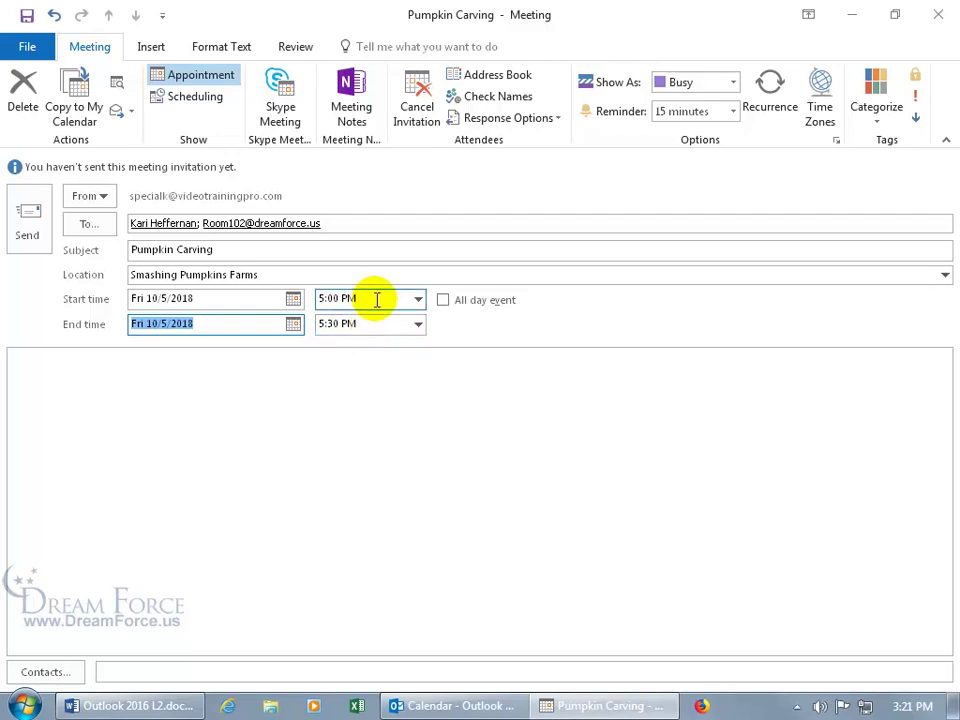
click(418, 324)
click(378, 375)
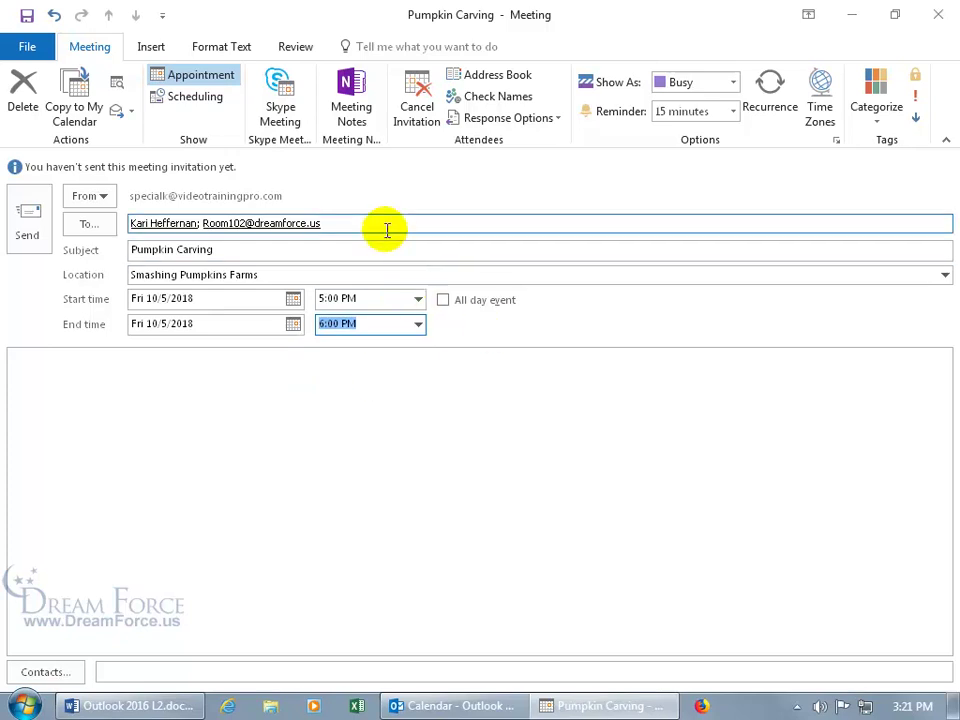
Swap the room address in To for a second autocompleted contact, then review the attendee list without changes
click(356, 227)
key(BackSpace)
key(BackSpace)
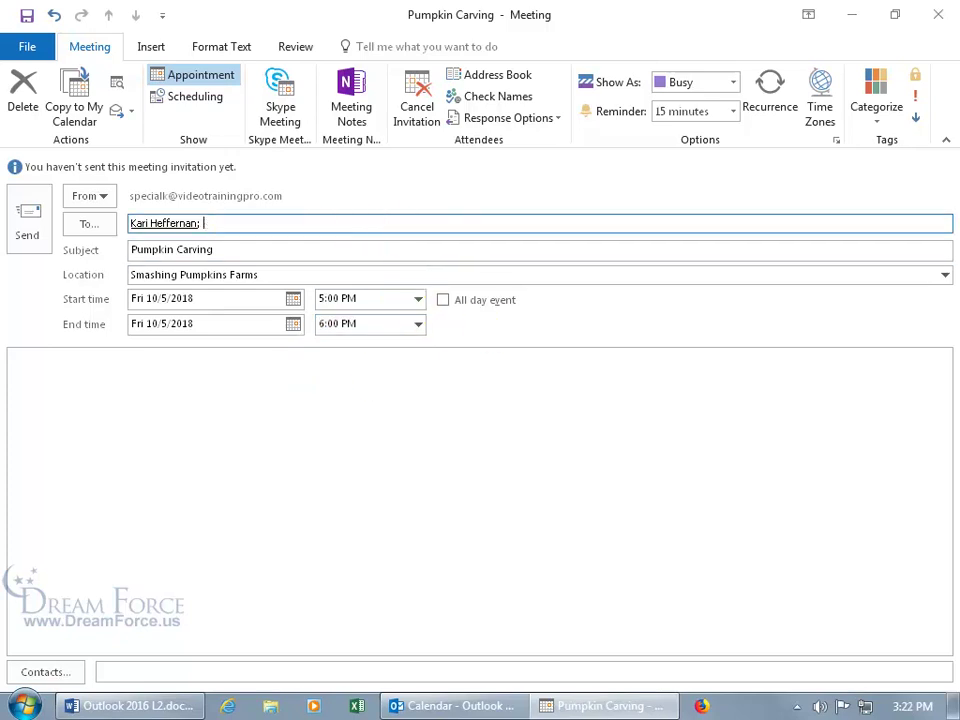
text(w)
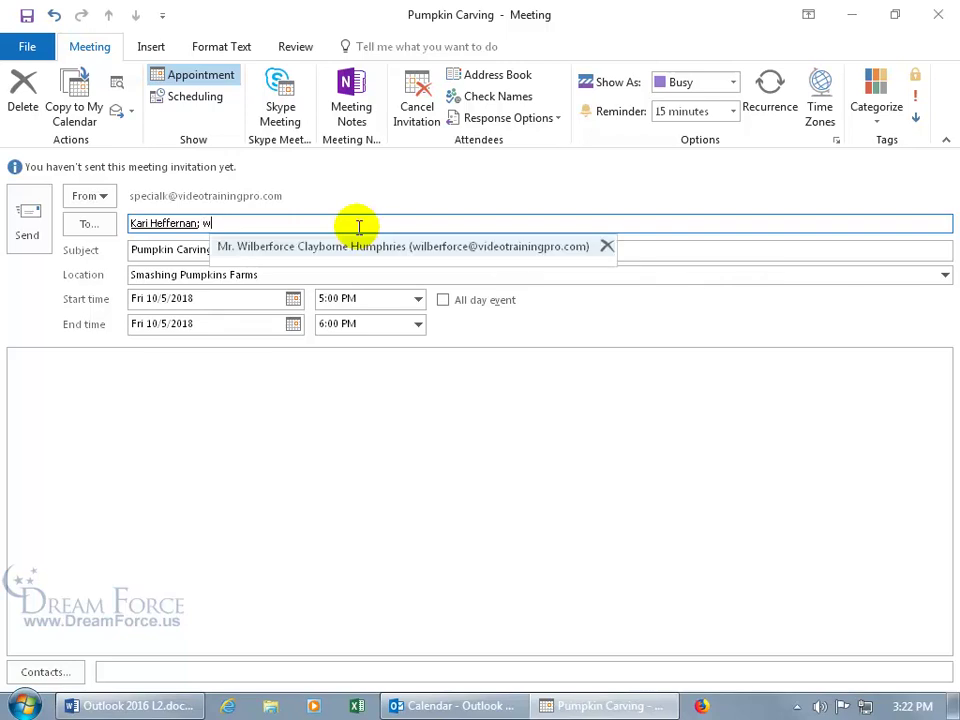
key(Return)
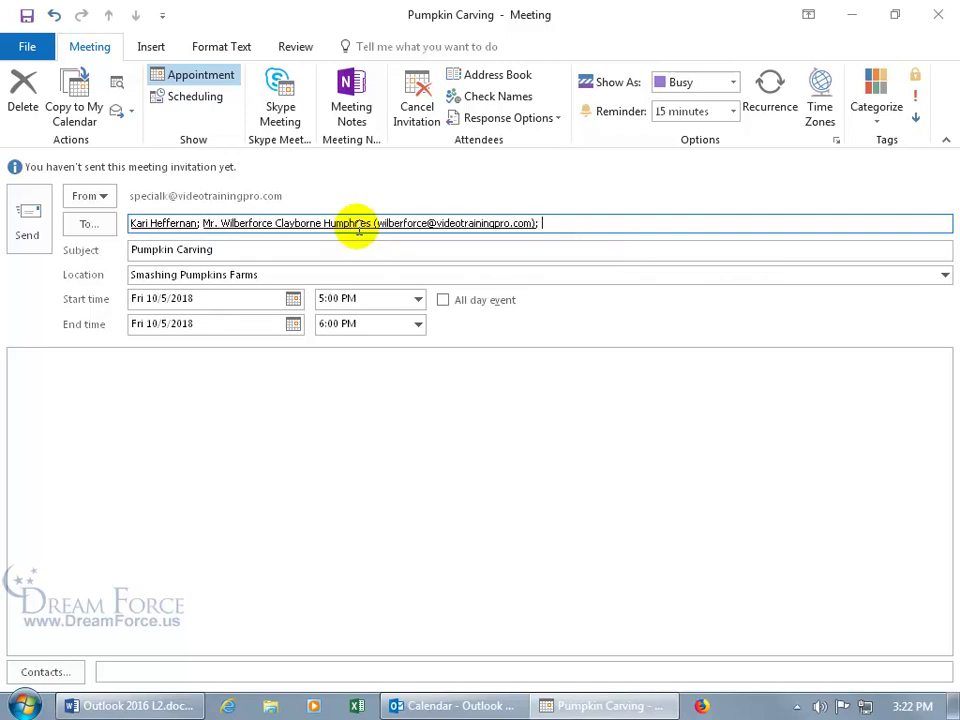
click(95, 226)
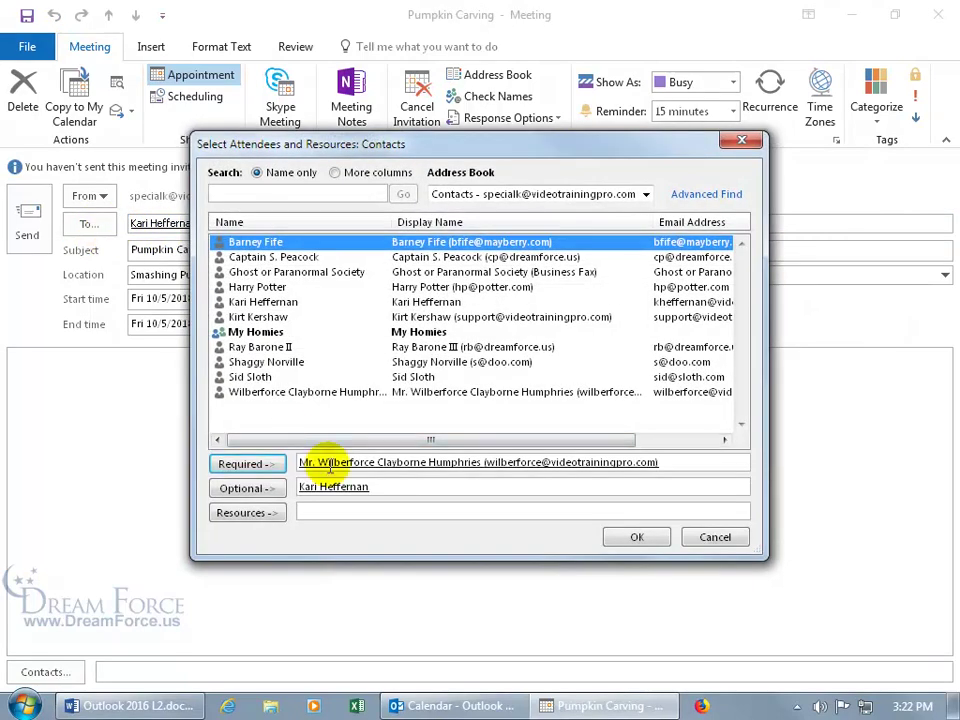
click(714, 538)
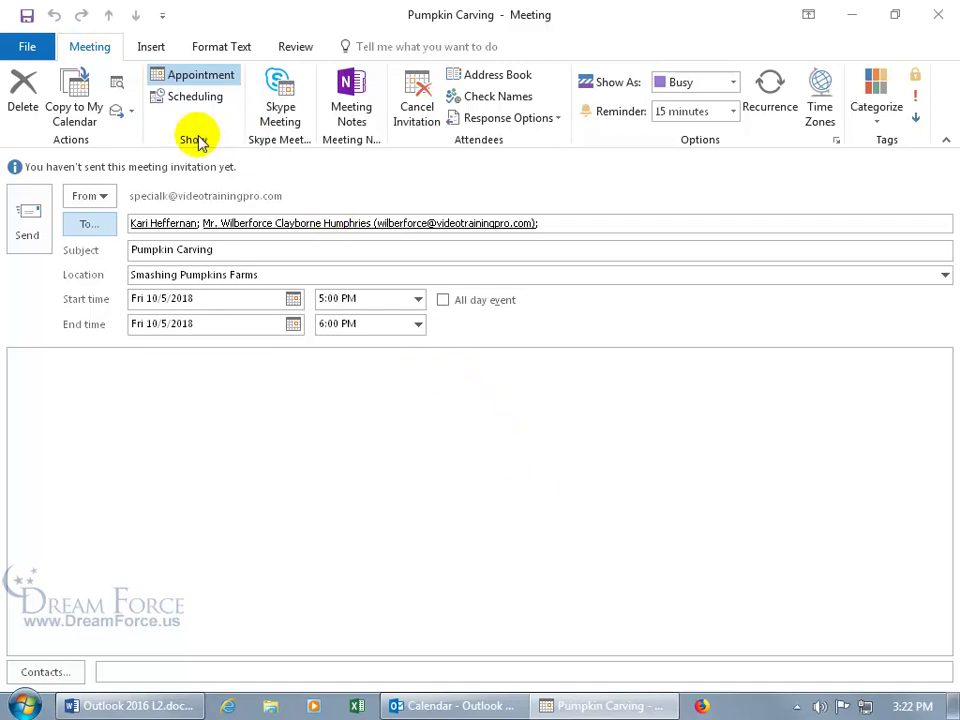
Check both invitees' availability in the Scheduling Assistant, then return to the Appointment view
click(195, 96)
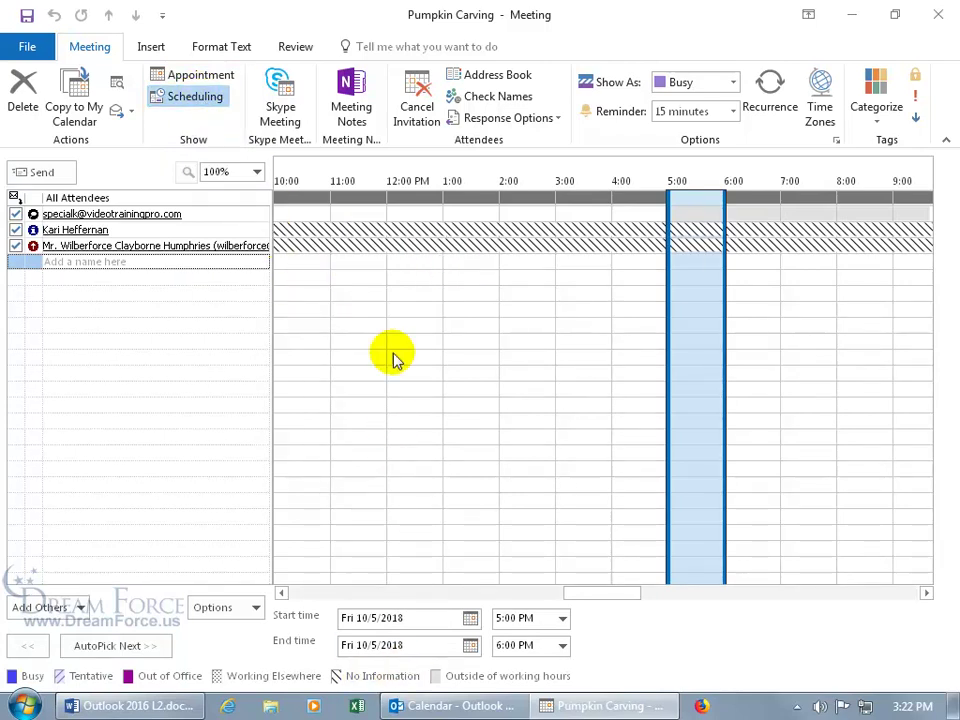
mouse_move(393, 258)
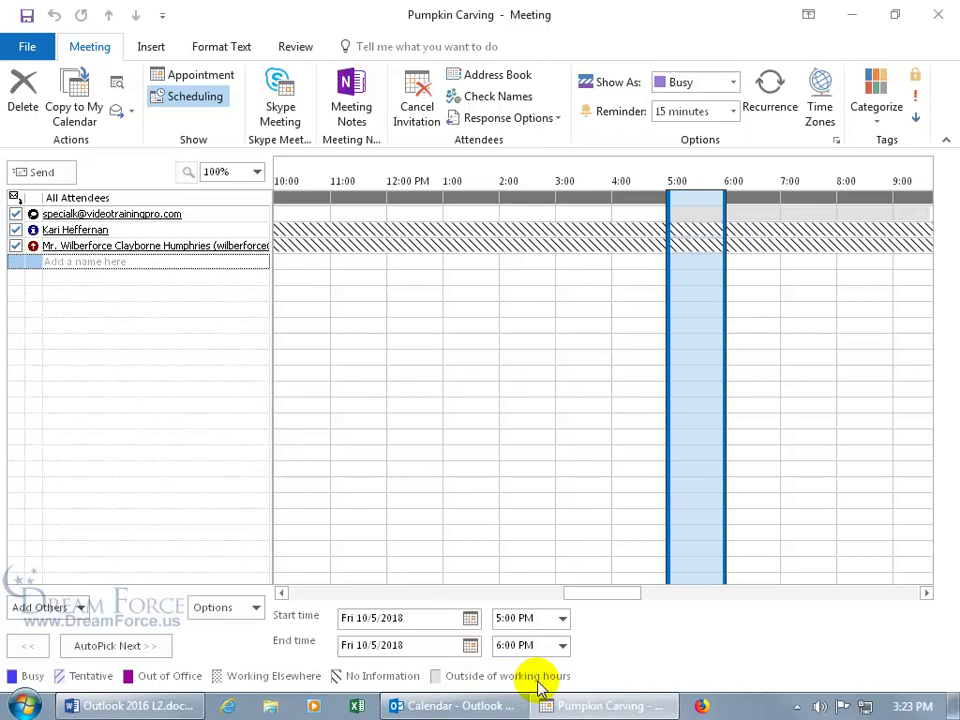
click(172, 78)
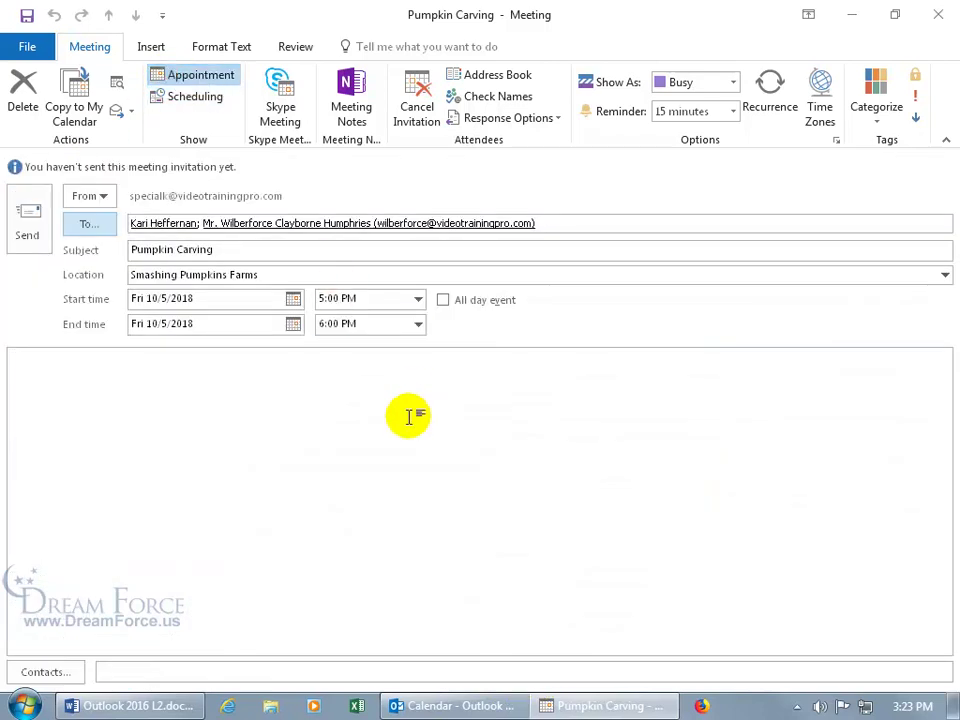
Send the Pumpkin Carving invitation for Friday 10/5, 5:00–6:00 PM at Smashing Pumpkins Farms
click(26, 214)
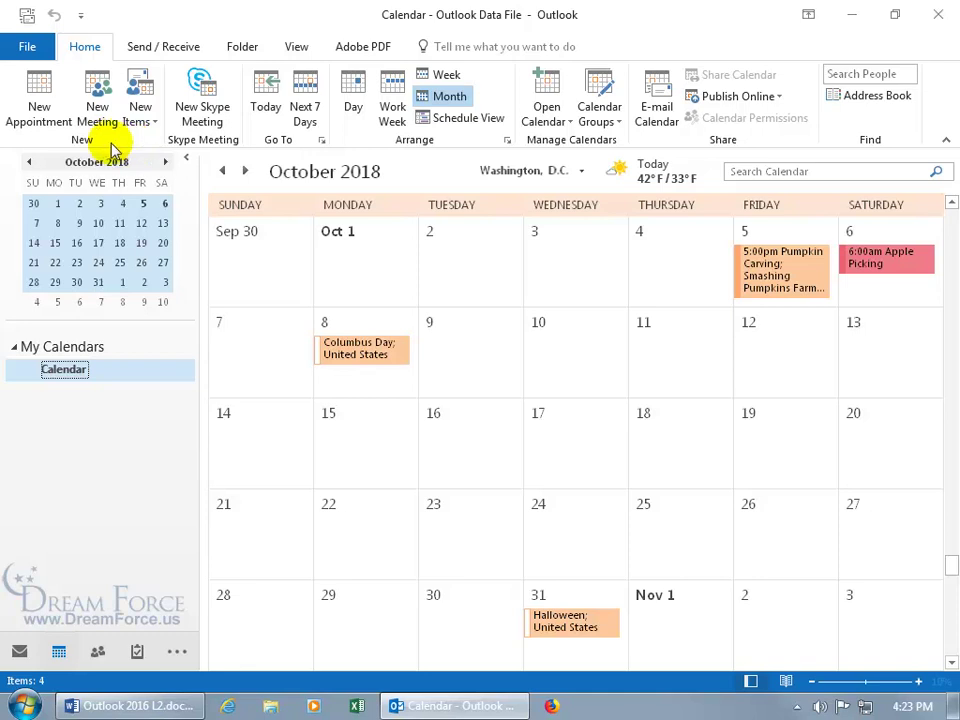
click(97, 108)
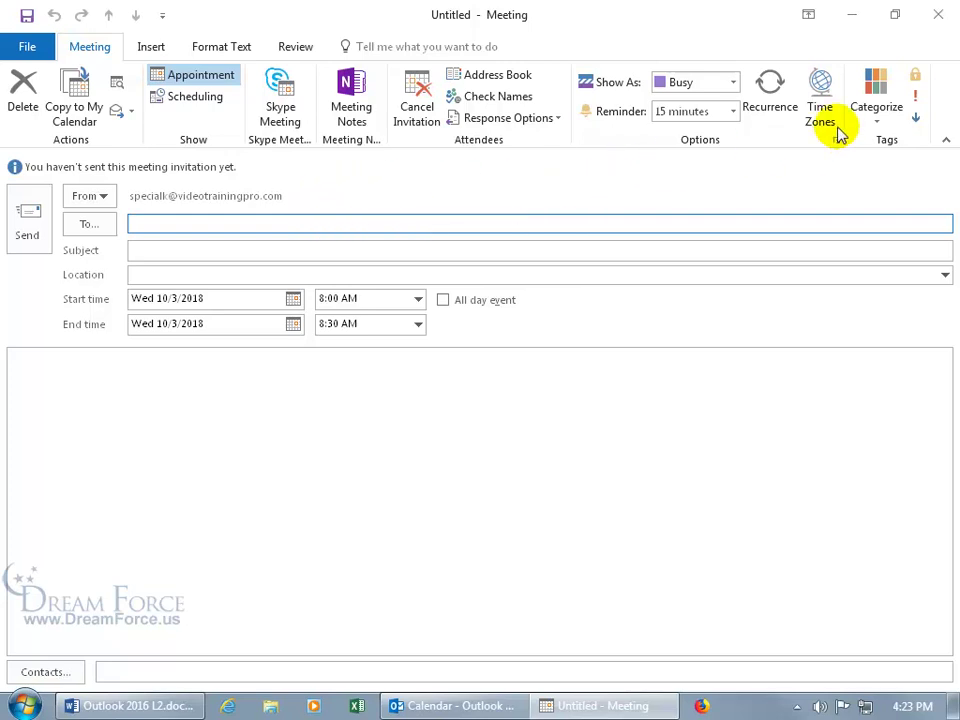
click(772, 115)
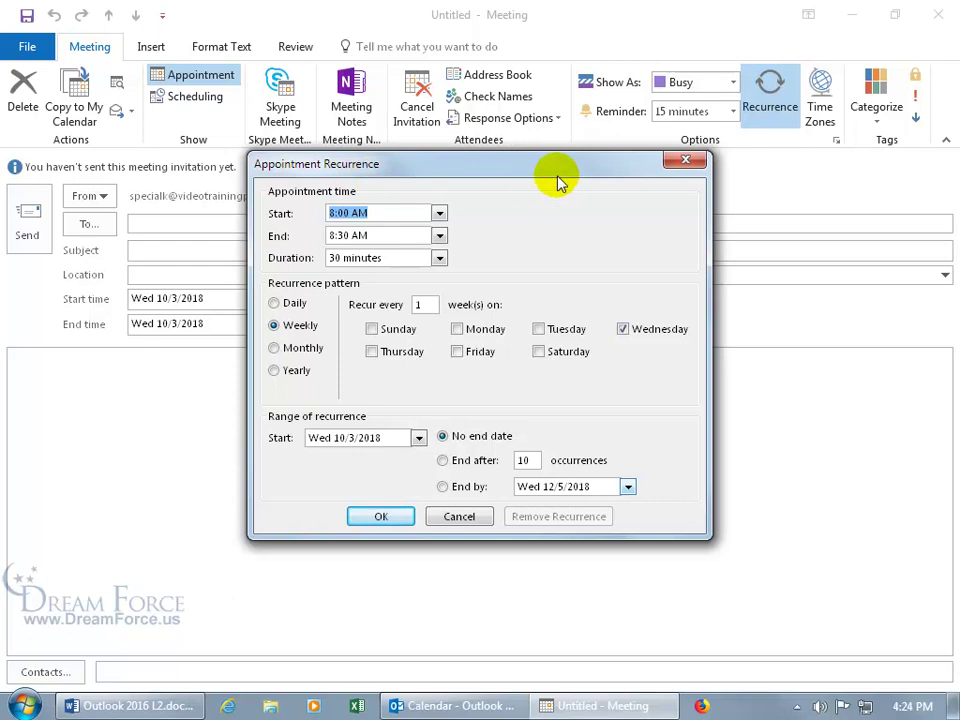
click(685, 160)
click(936, 12)
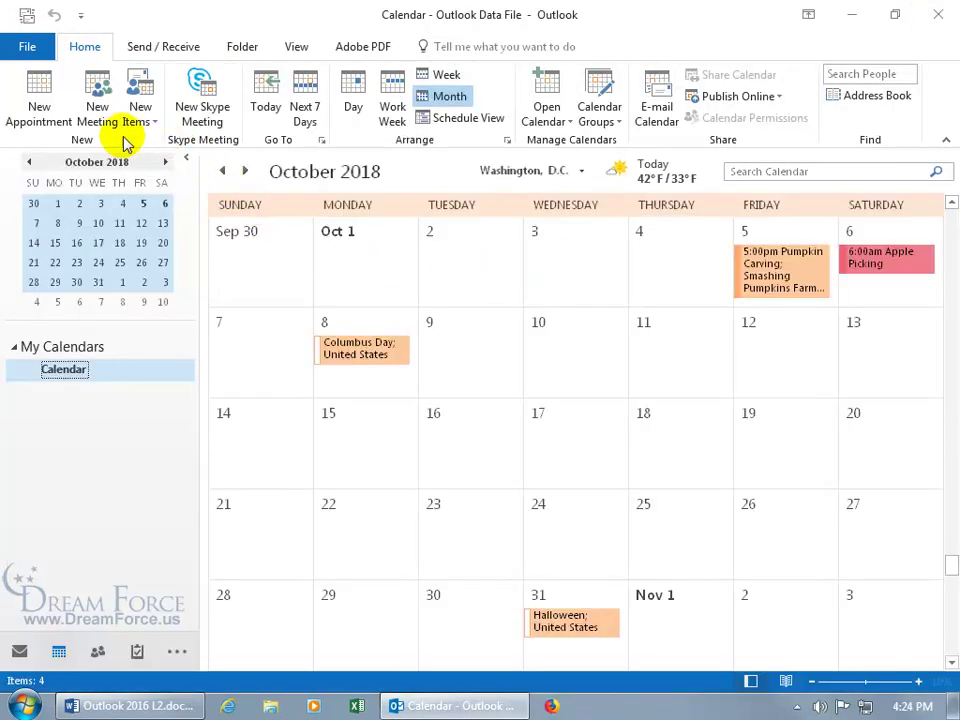
click(147, 122)
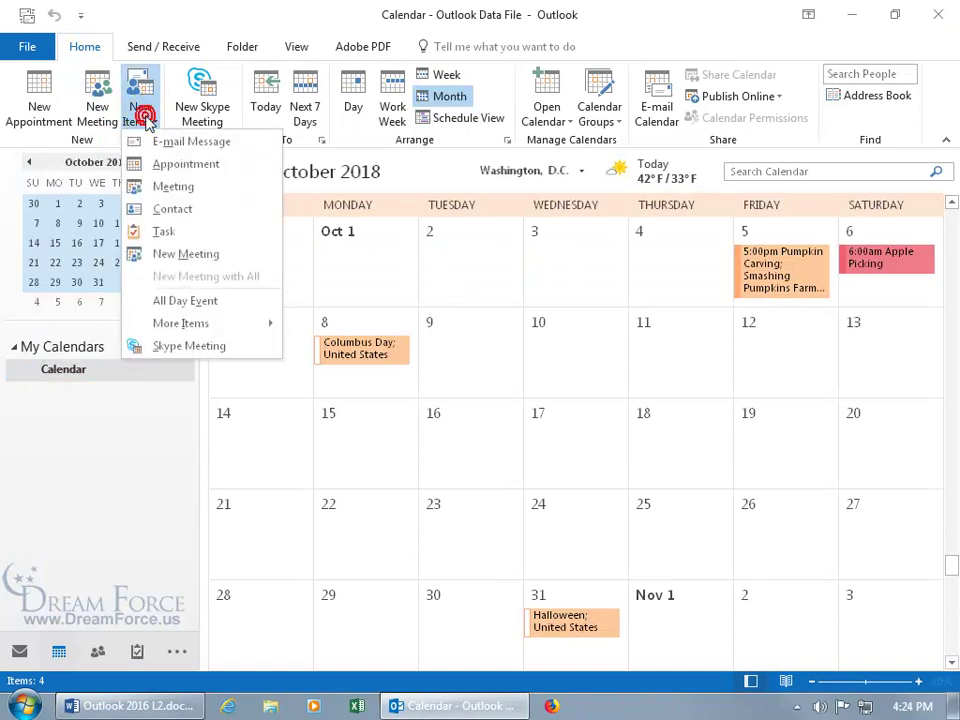
mouse_move(195, 331)
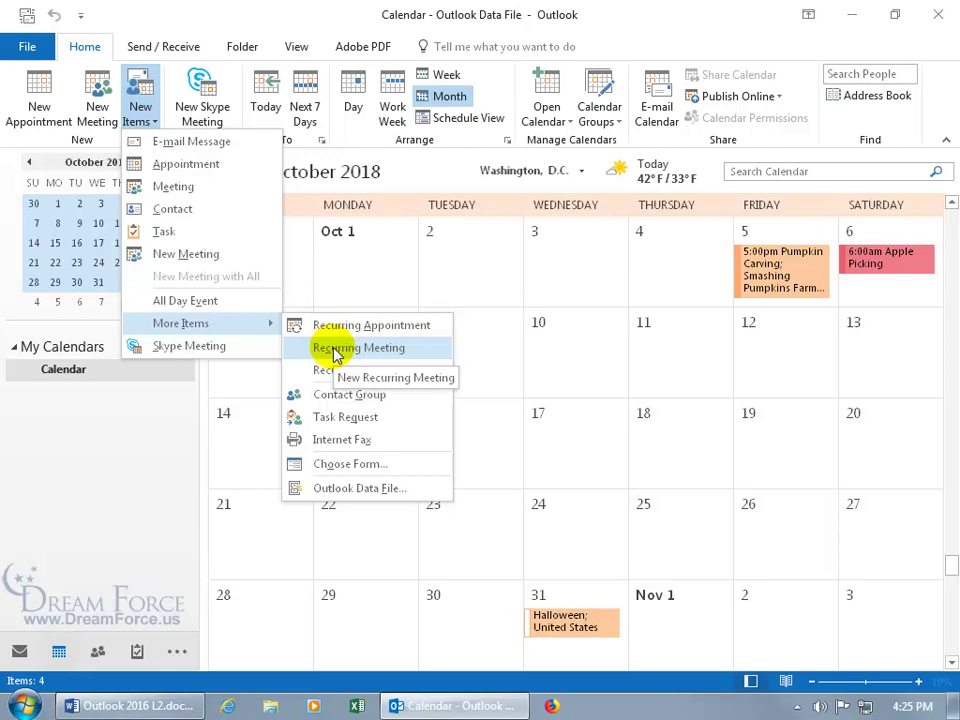
click(336, 350)
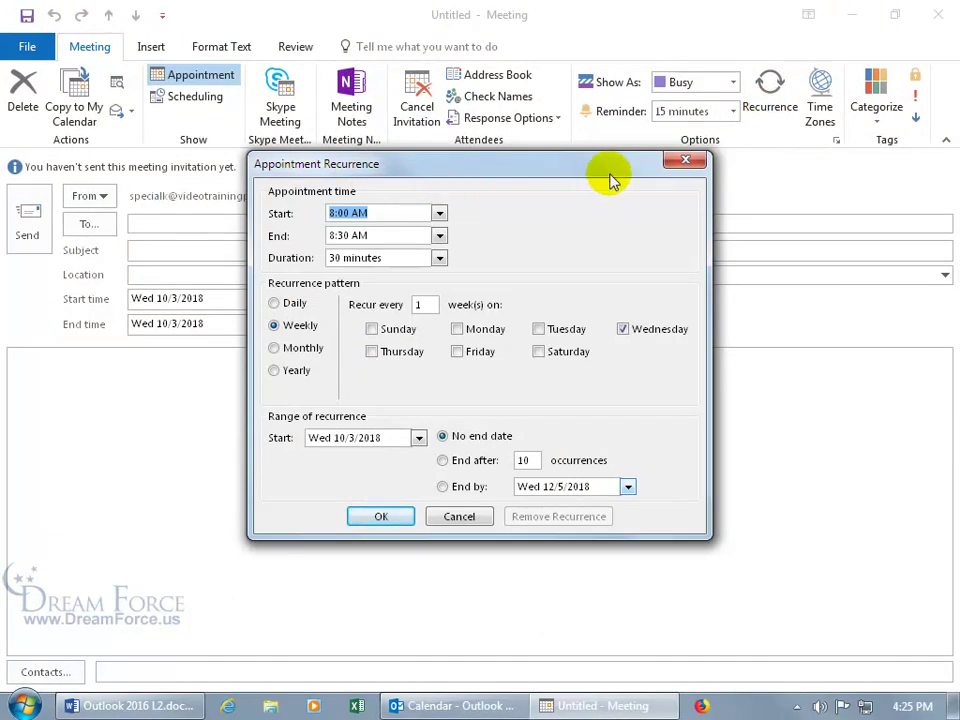
click(684, 160)
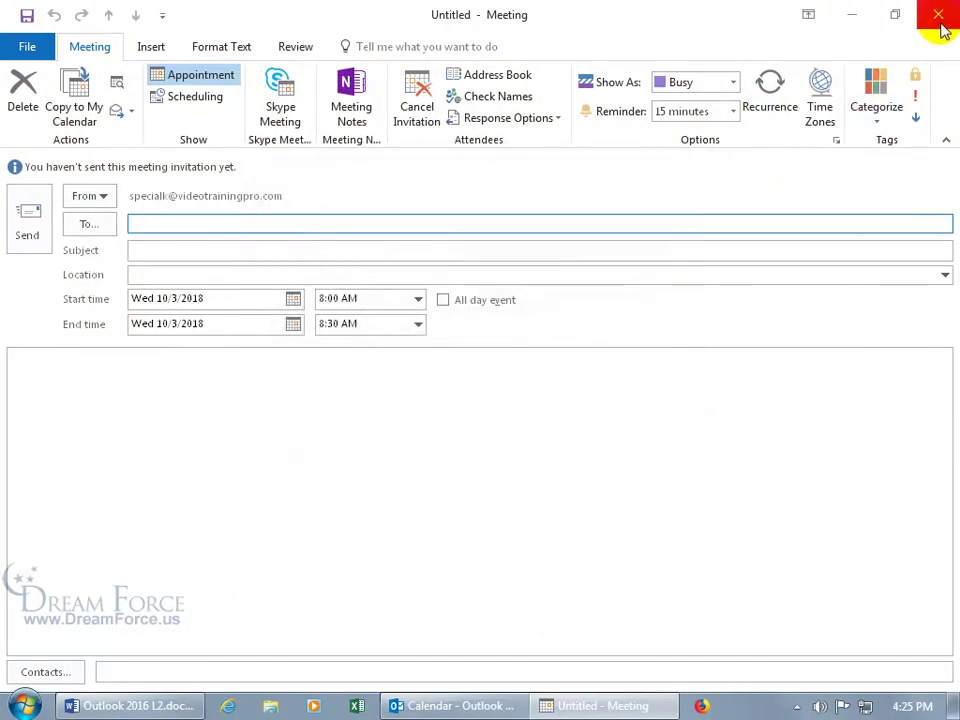
click(936, 15)
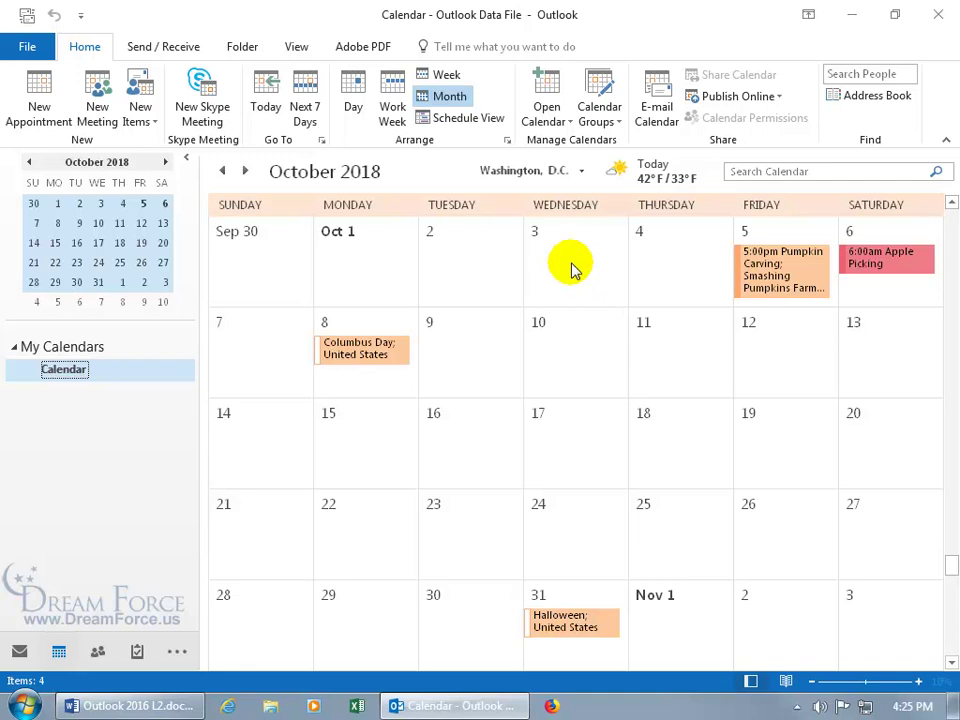
Create a New Recurring Meeting from Wednesday, October 3 in the month view
right_click(575, 271)
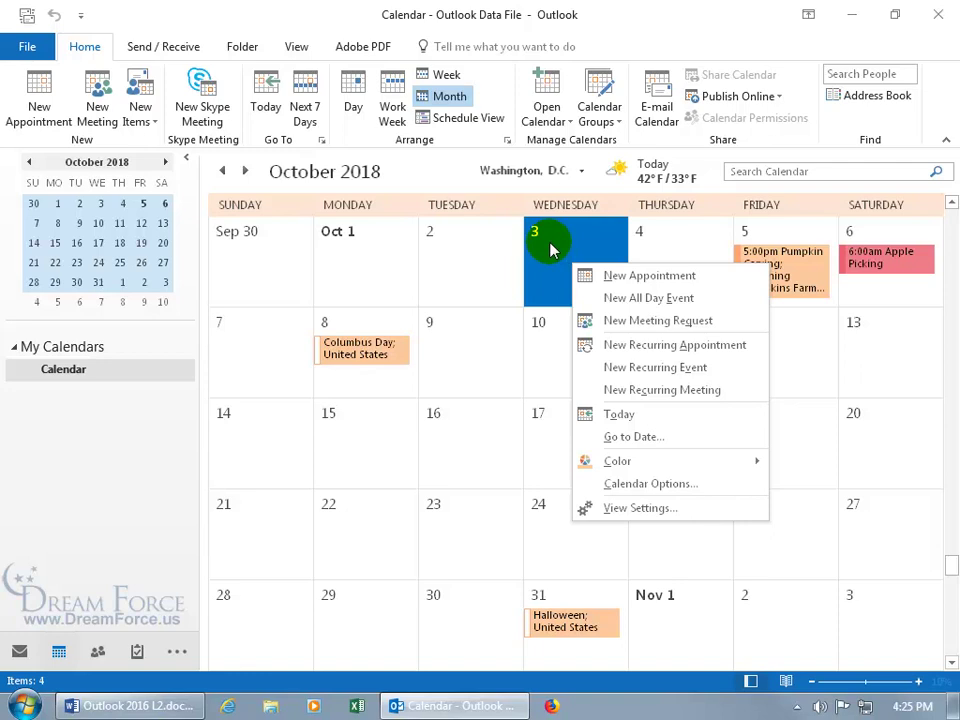
click(652, 390)
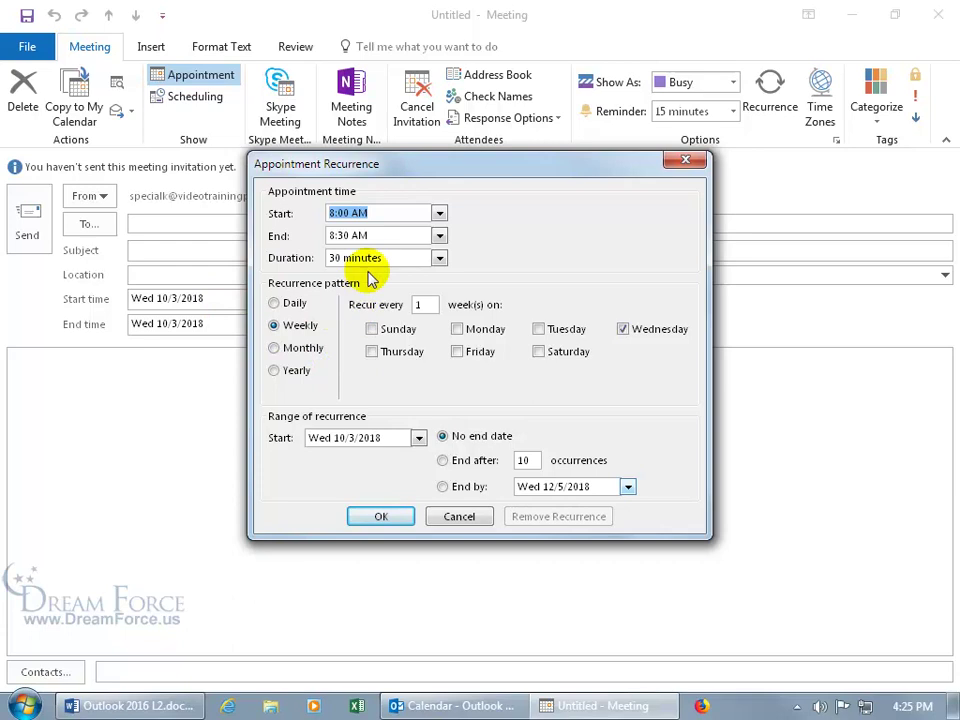
Set the recurrence to a 7:00 PM start, 1 hour duration, weekly on Wednesday and Friday
click(439, 214)
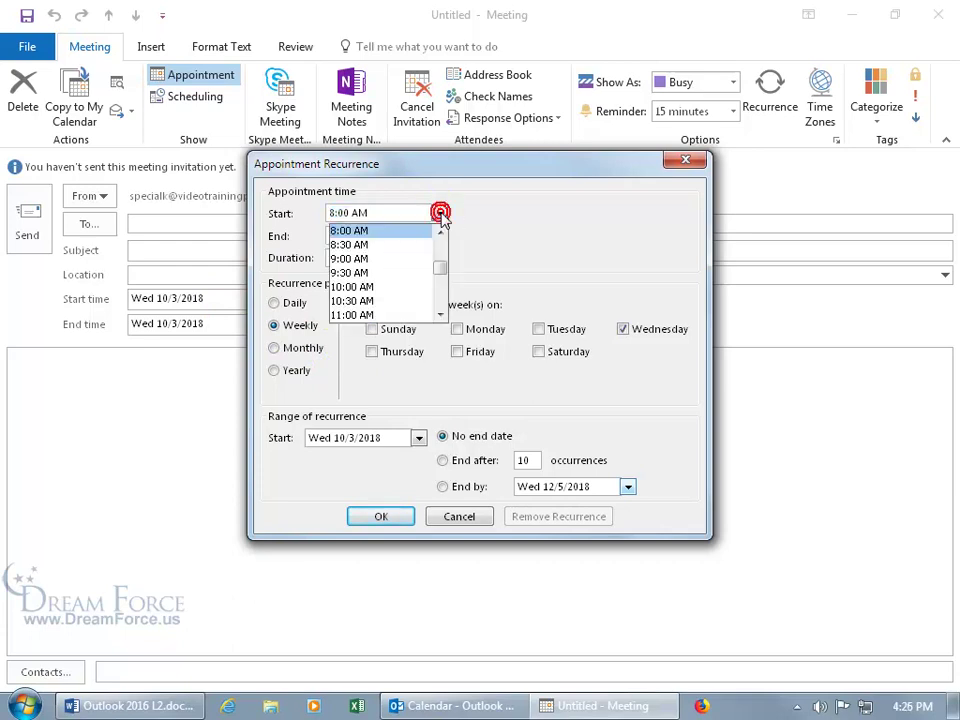
drag(443, 270, 438, 308)
click(405, 315)
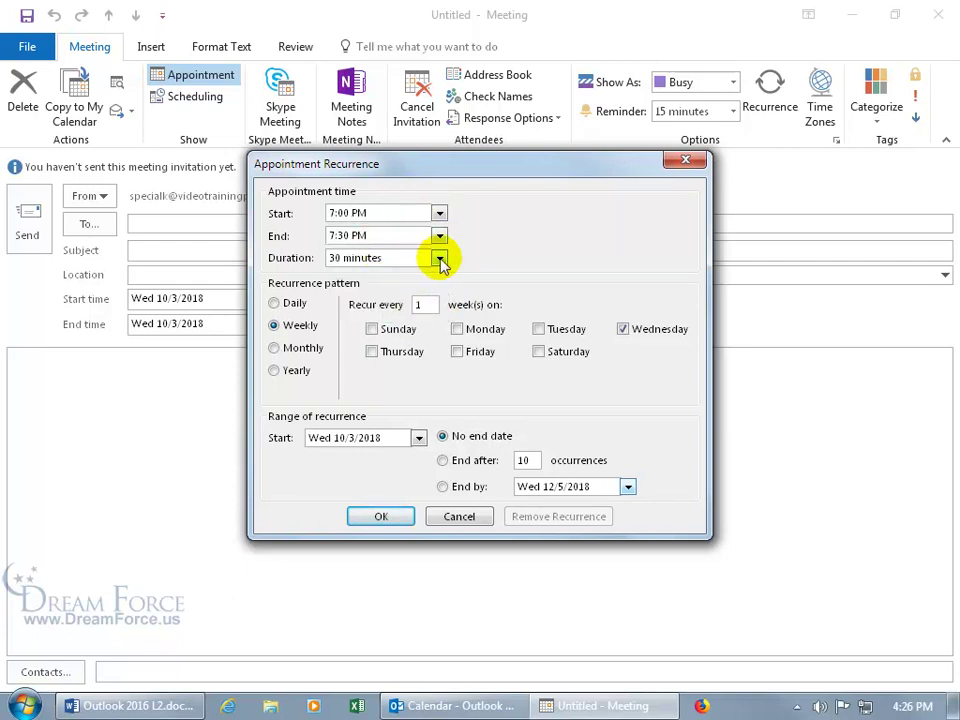
click(439, 257)
click(413, 292)
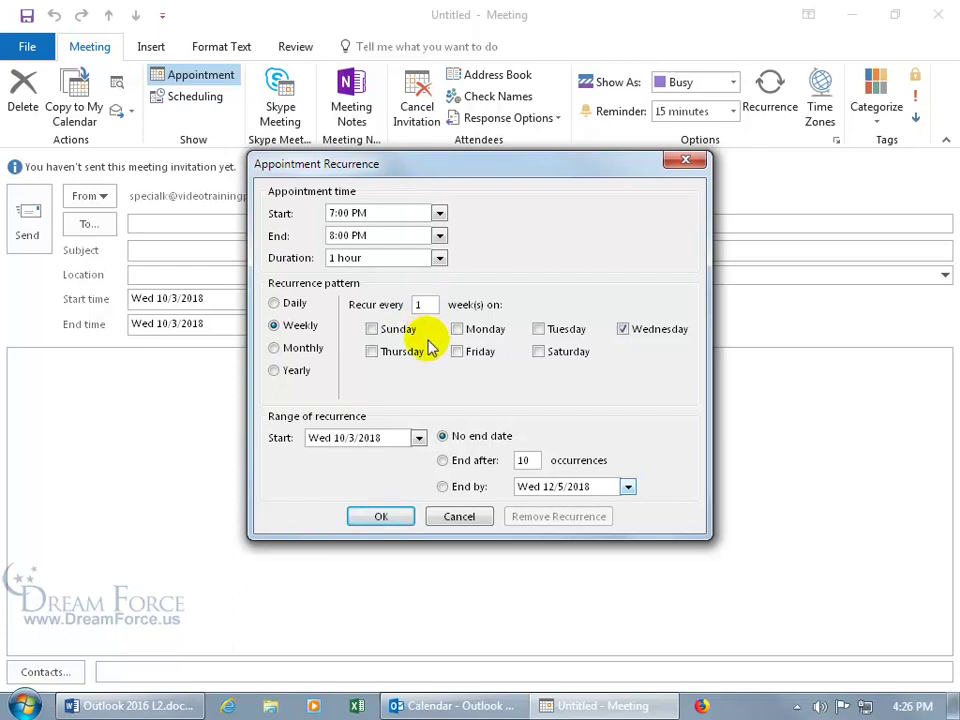
click(457, 352)
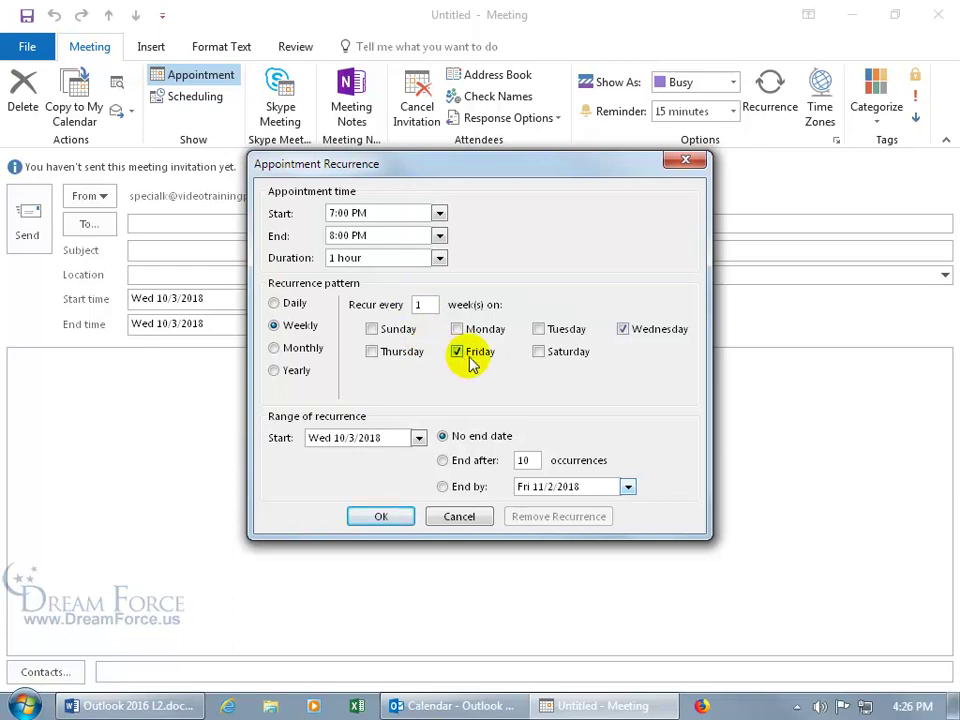
Set the series range to start Fri 10/5/2018 and end by Fri 10/26/2018, then apply it
click(419, 439)
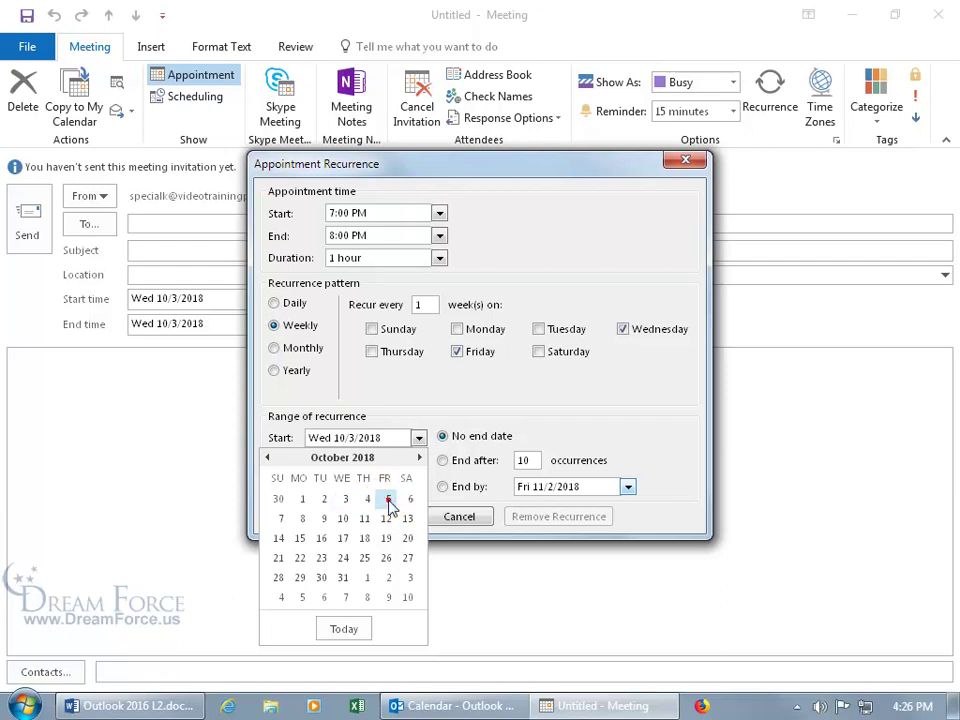
click(388, 500)
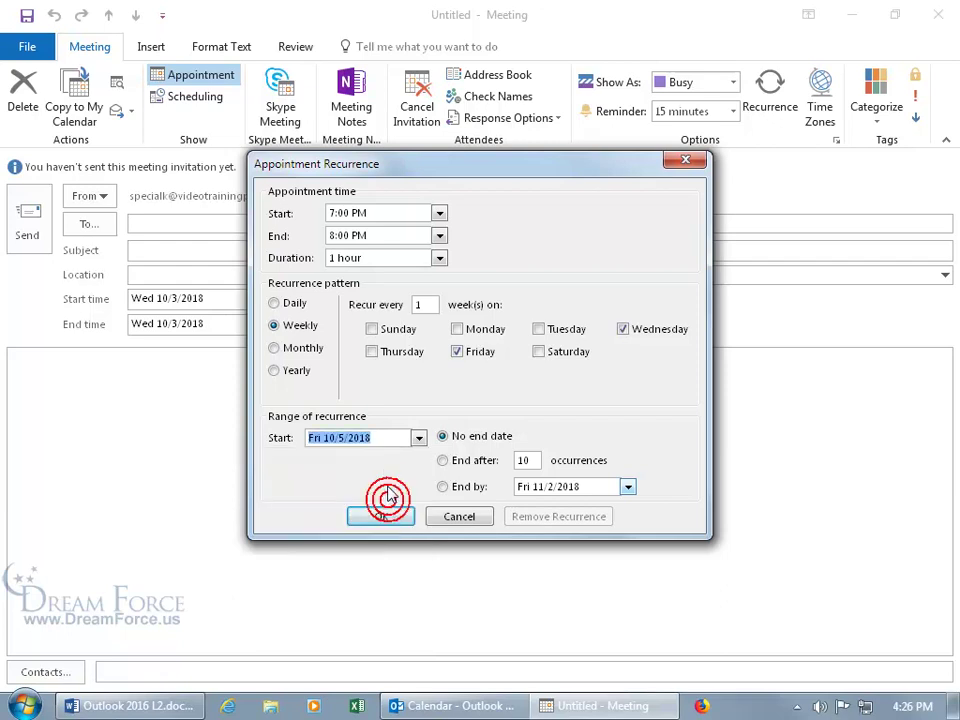
click(442, 460)
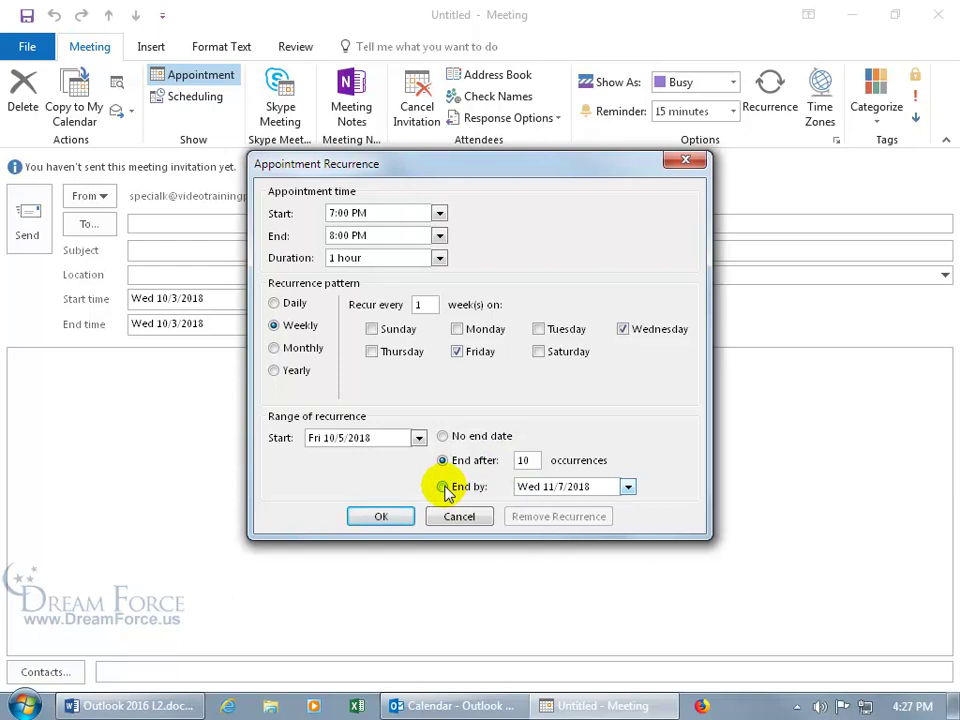
click(442, 487)
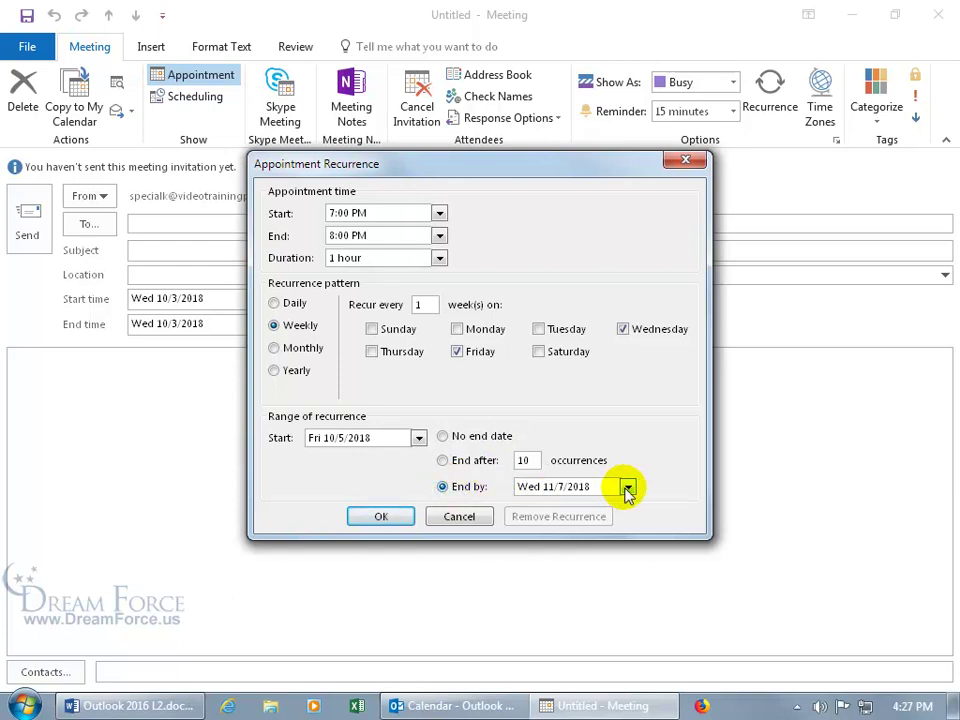
click(627, 487)
click(476, 506)
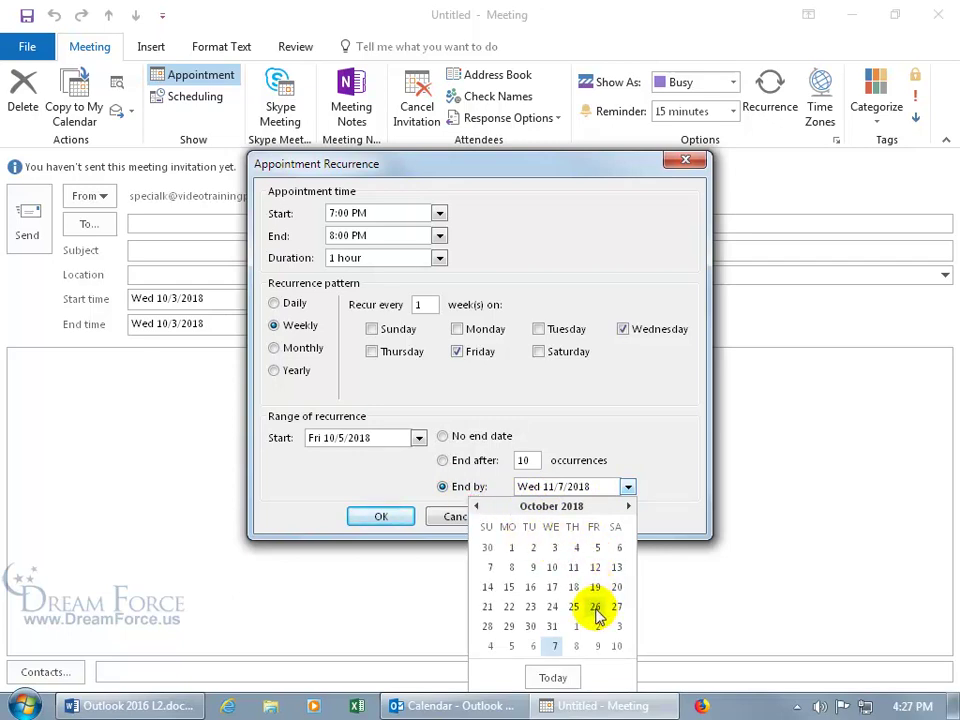
click(595, 607)
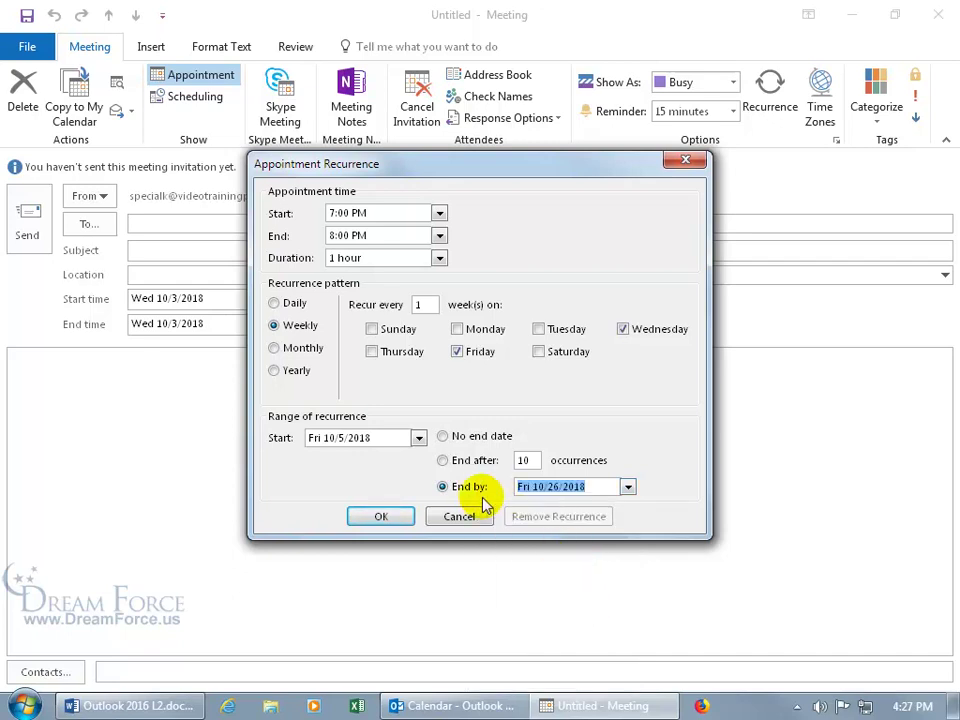
click(381, 515)
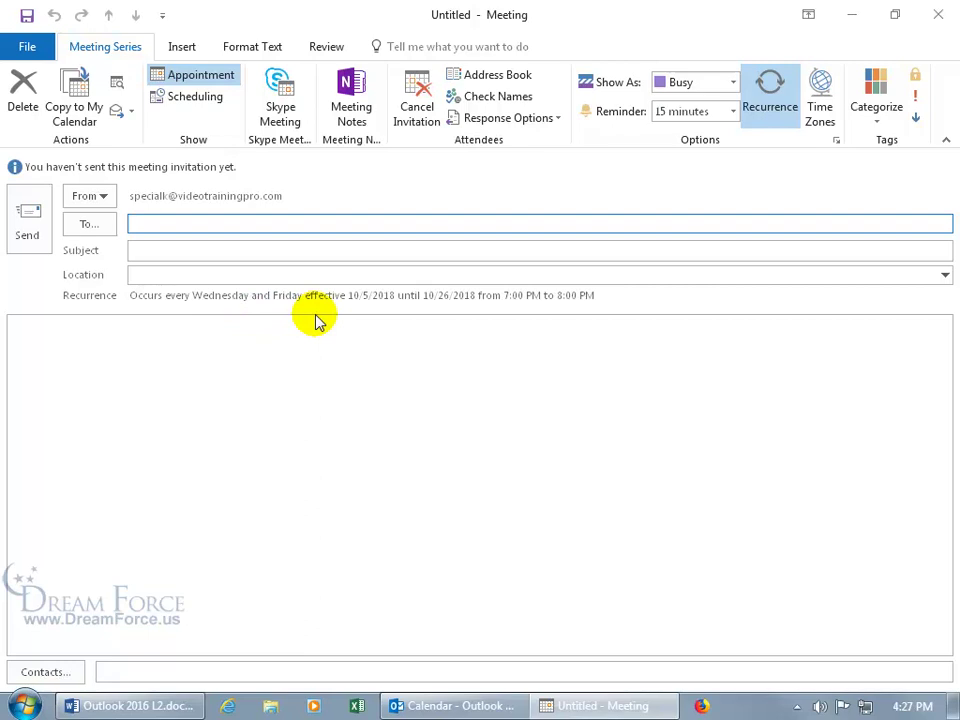
Reopen the Appointment Recurrence settings from the Meeting Series ribbon
click(772, 105)
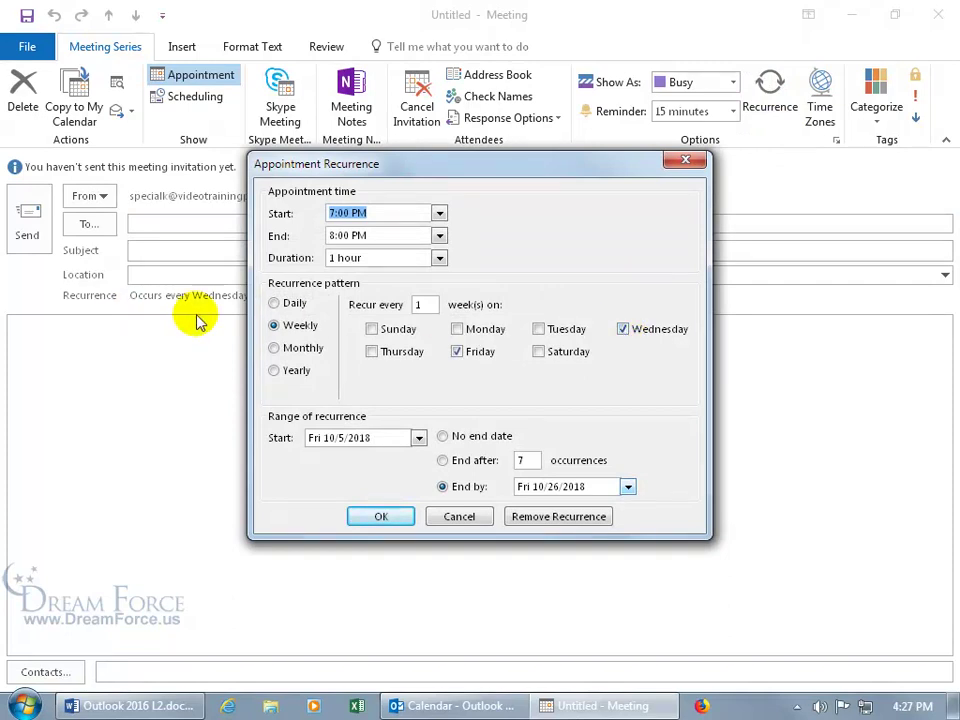
Untick Wednesday so the series repeats only on Fridays, and apply the change
click(623, 329)
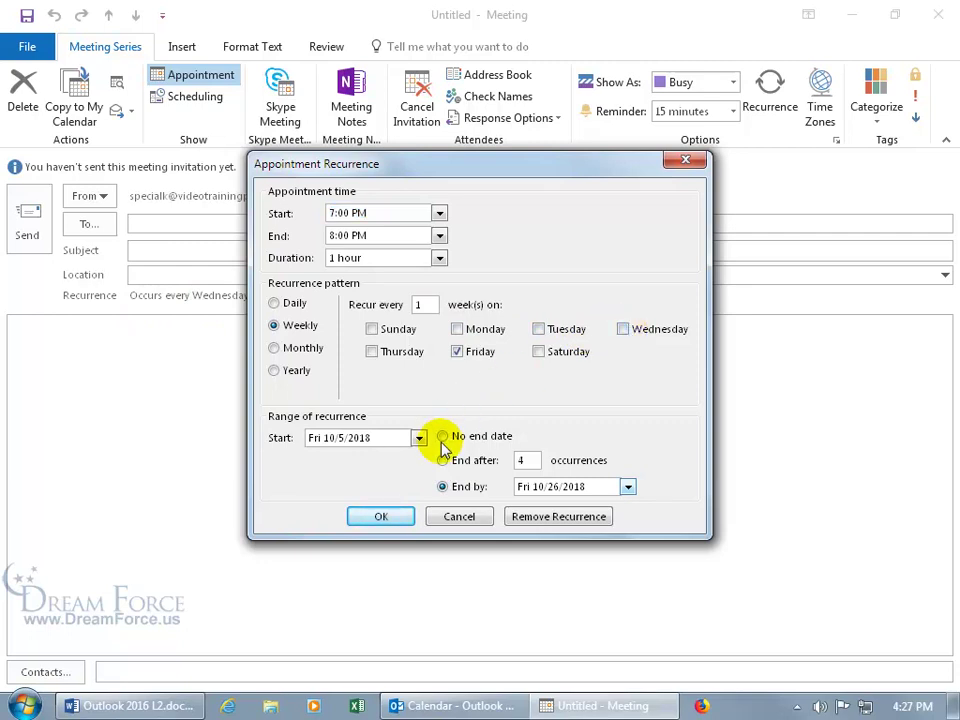
click(381, 515)
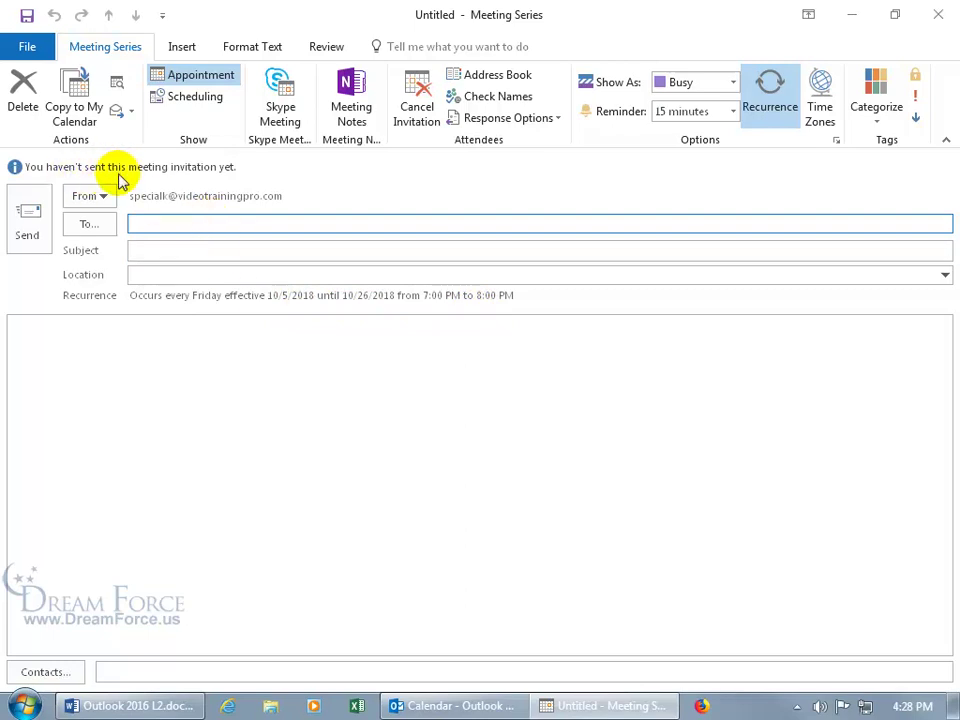
Add the two suggested attendees (K… and W…) to the meeting's To field
click(174, 222)
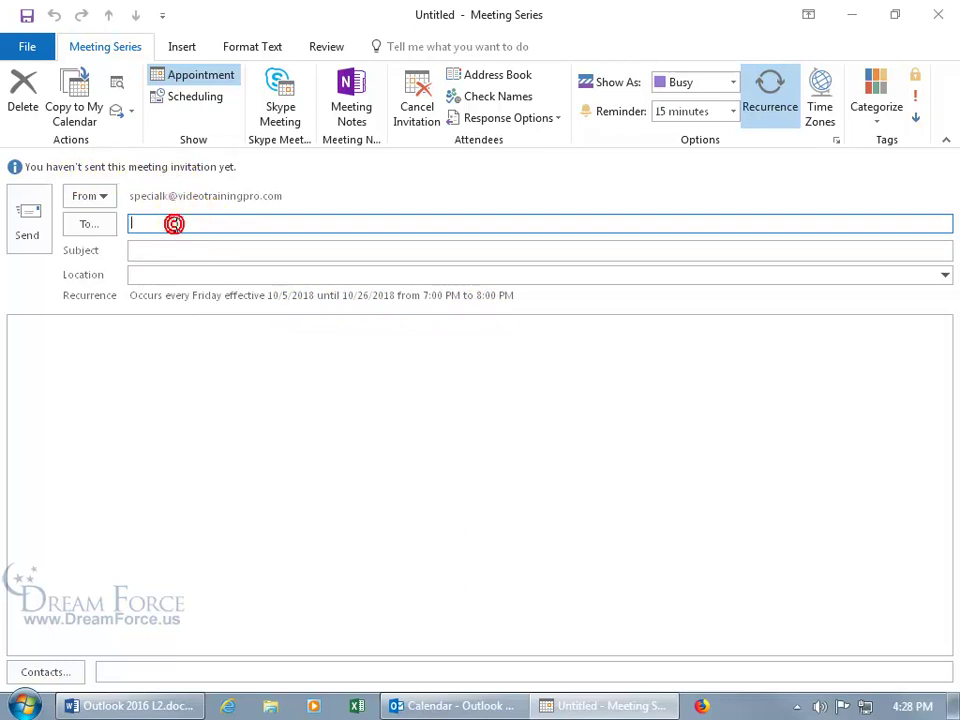
text(k)
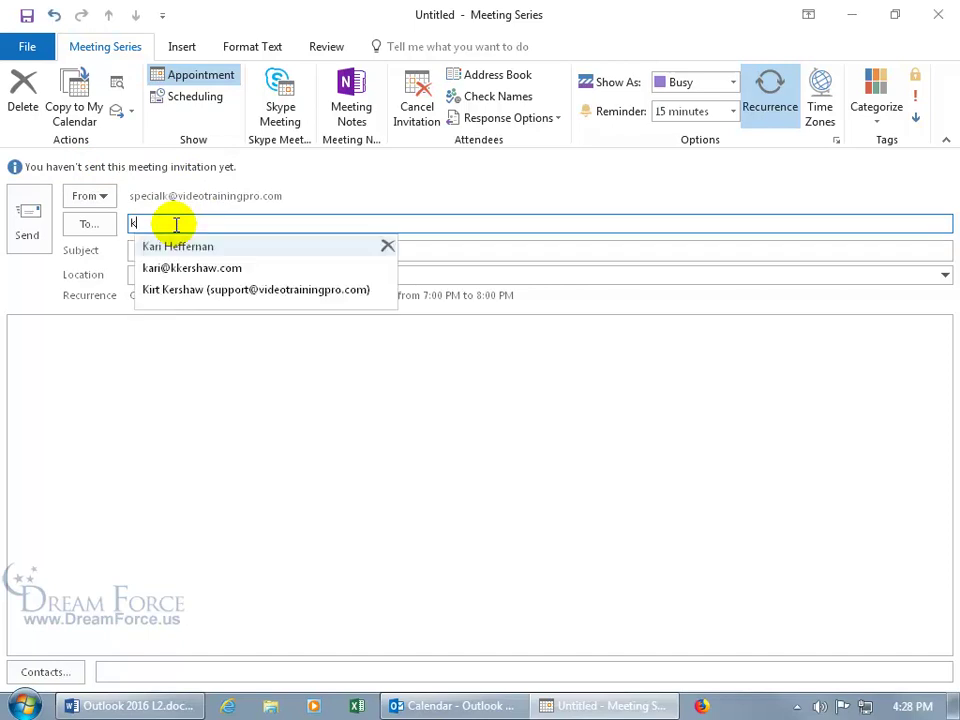
key(Return)
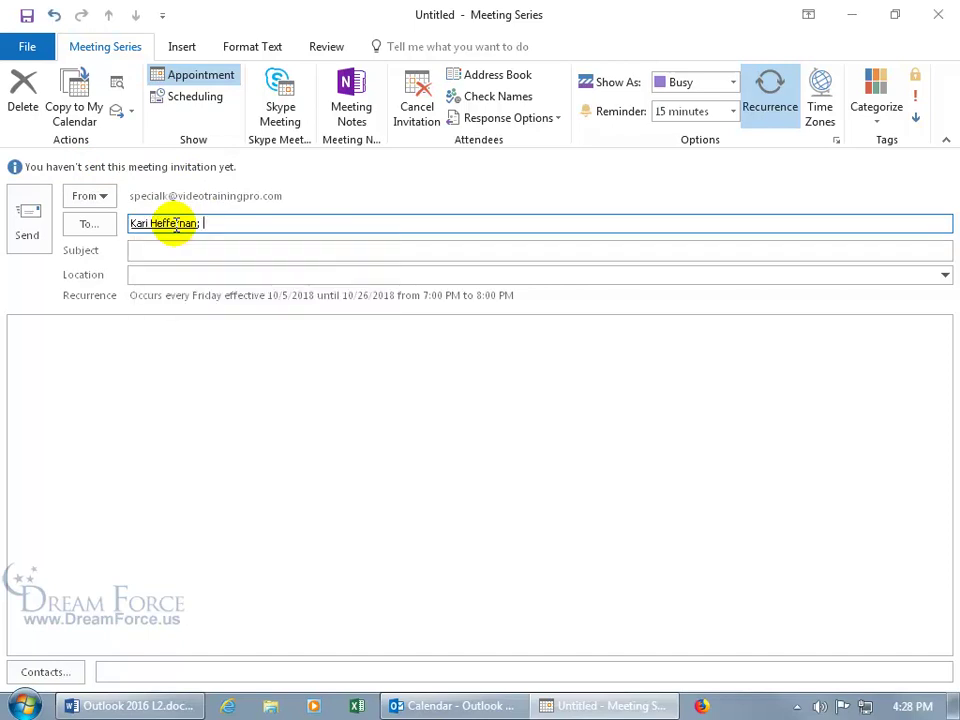
text(w)
key(Return)
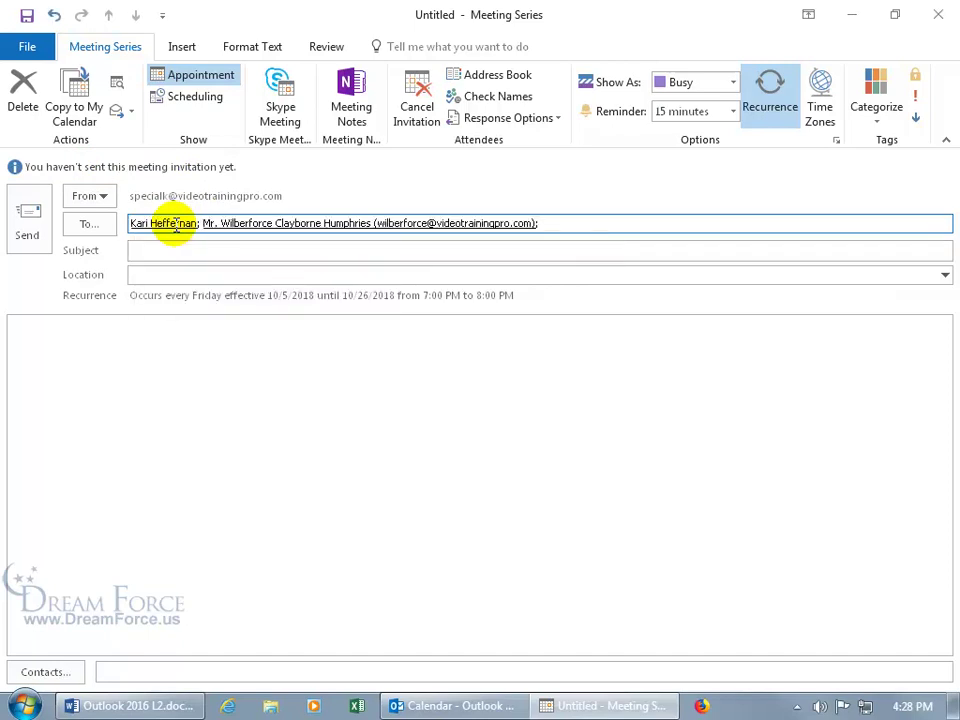
Give the meeting the subject 'Halloween Investigation Prep', leave Location empty, and send it
click(168, 249)
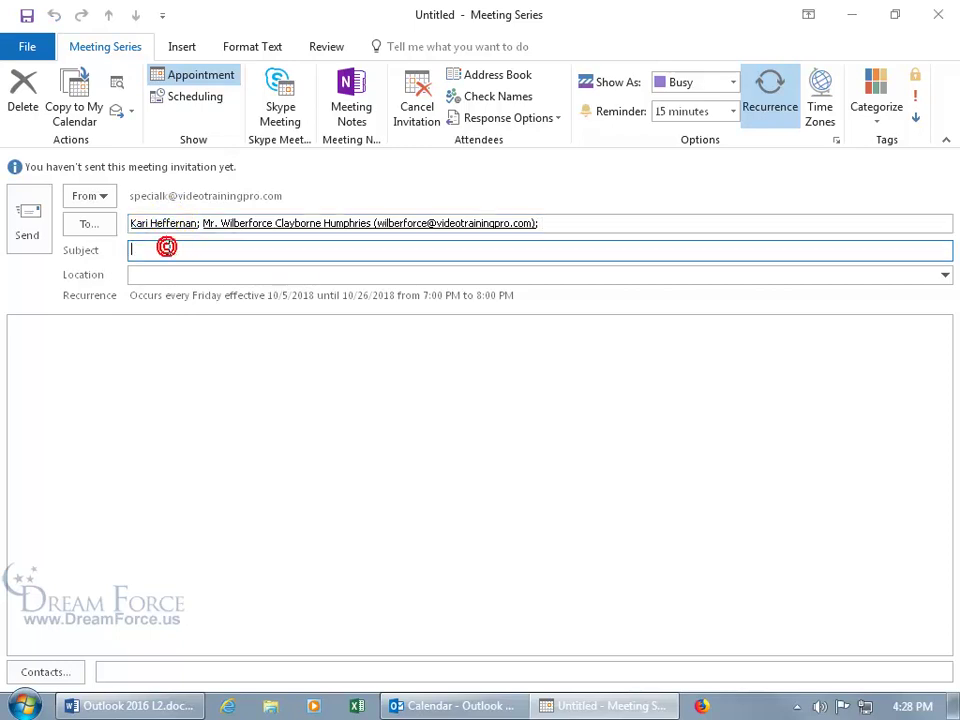
text(Halloween Investigation Prep)
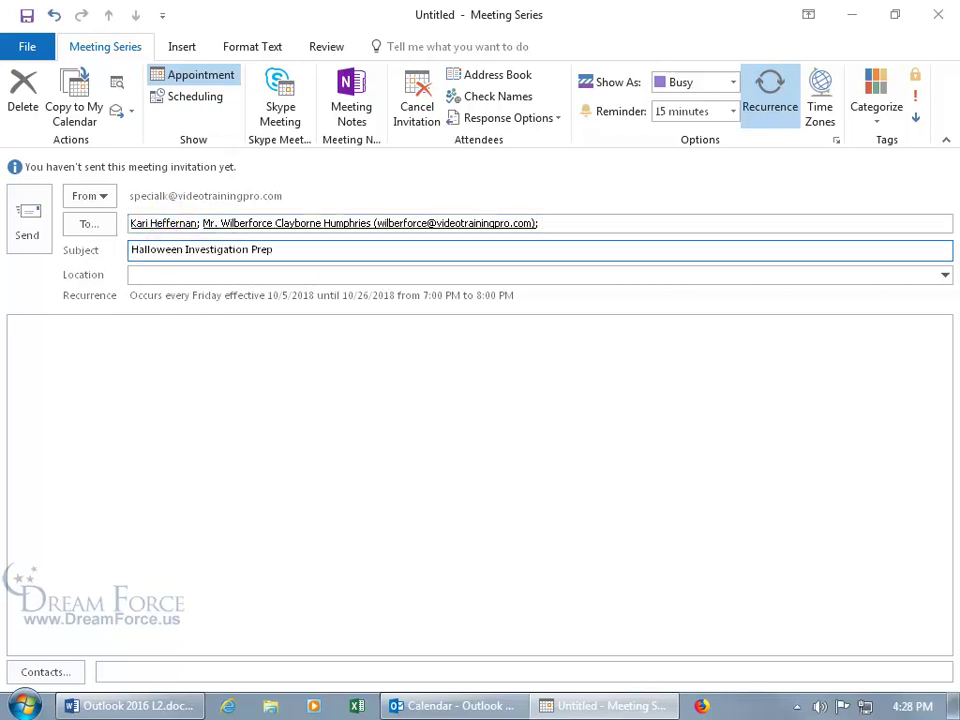
click(188, 273)
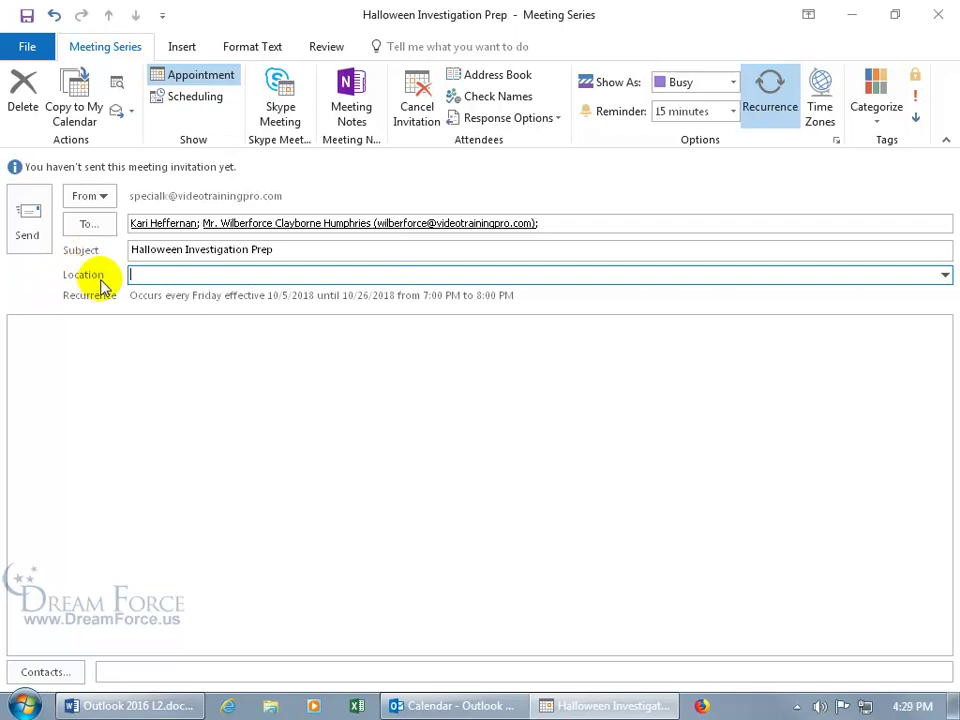
click(27, 228)
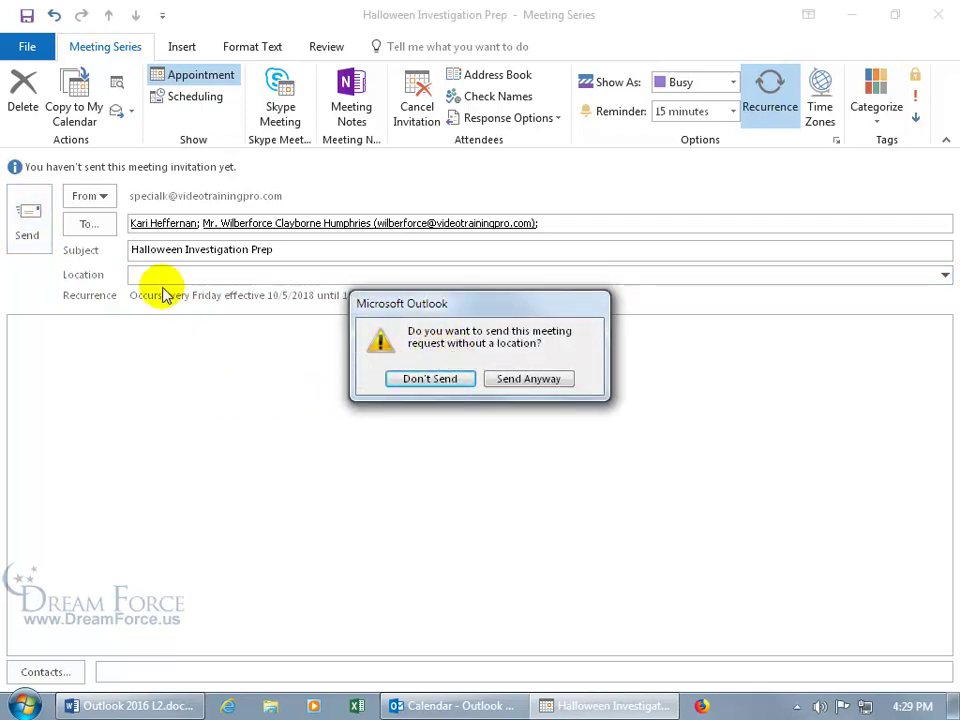
Confirm Send Anyway so the Halloween Investigation Prep series goes out with no location
click(527, 380)
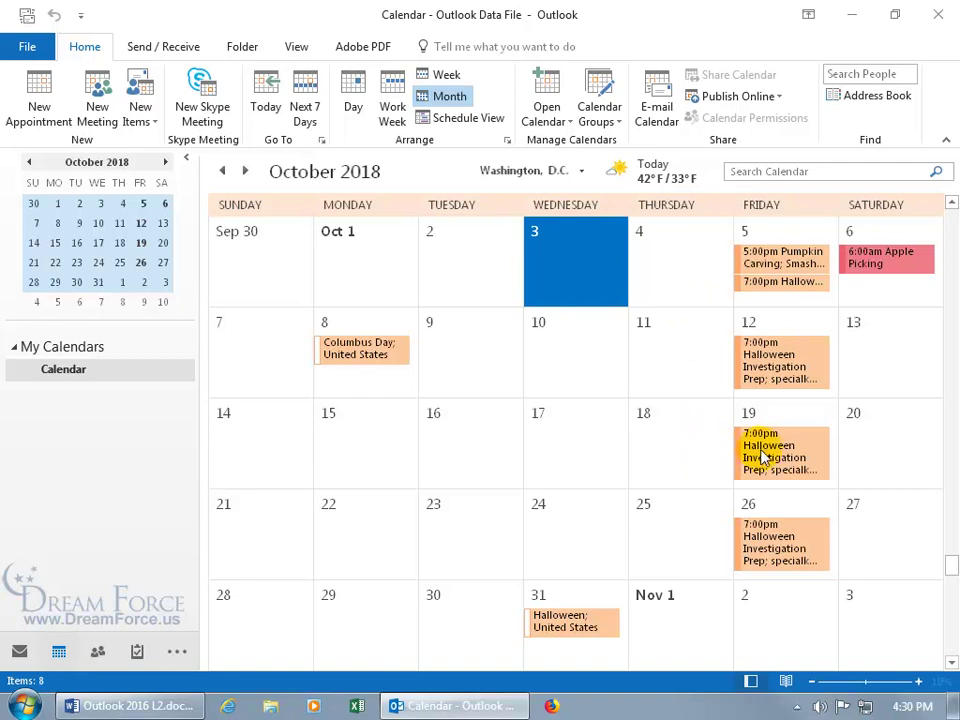
right_click(765, 450)
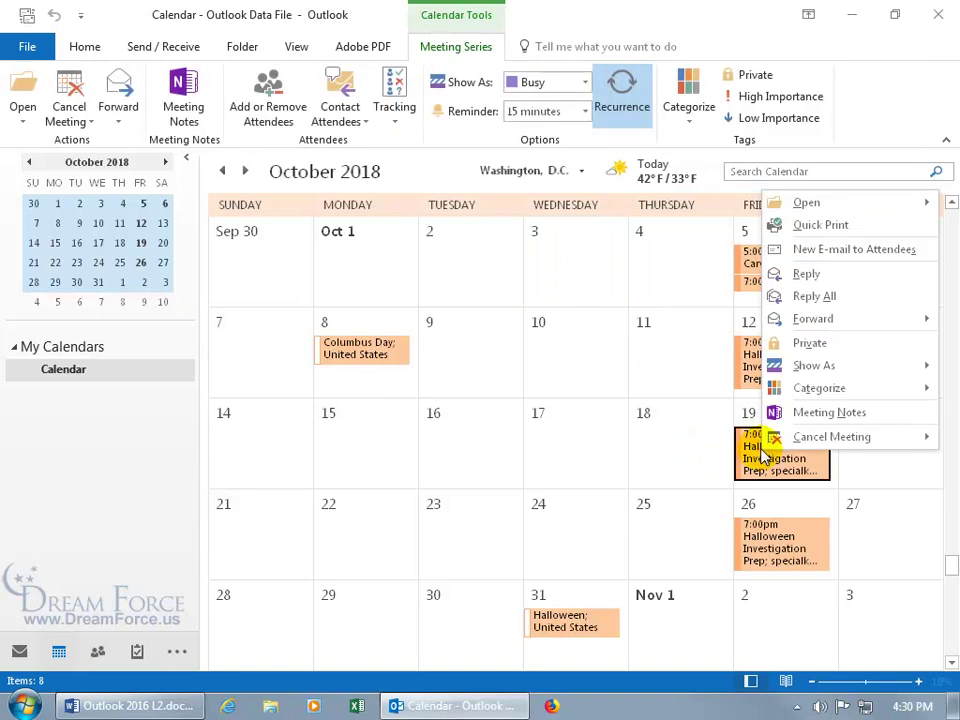
mouse_move(782, 437)
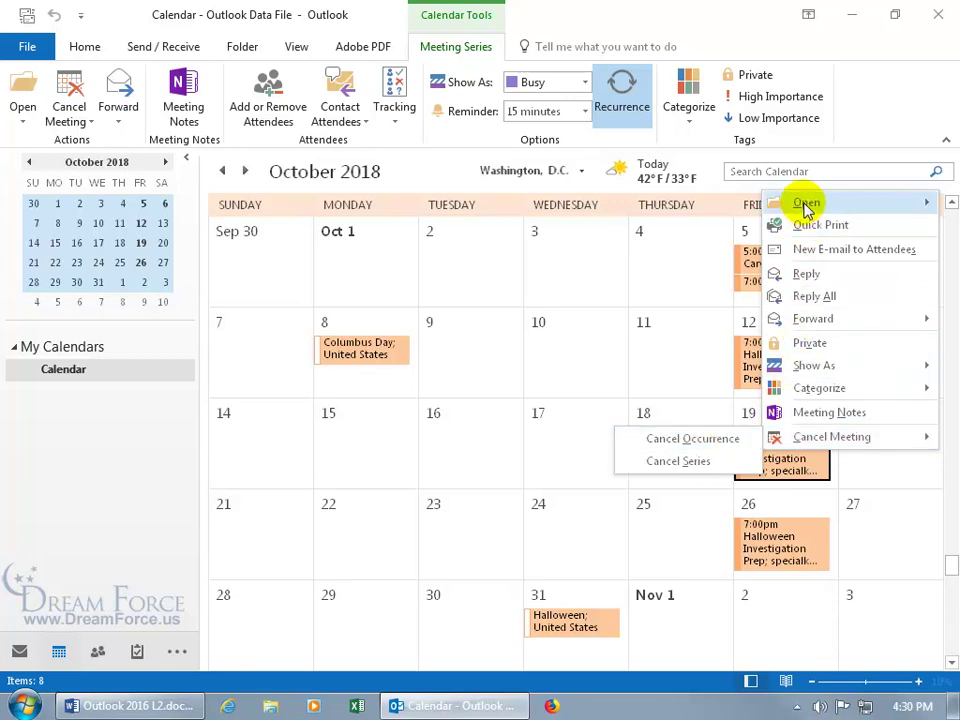
mouse_move(804, 201)
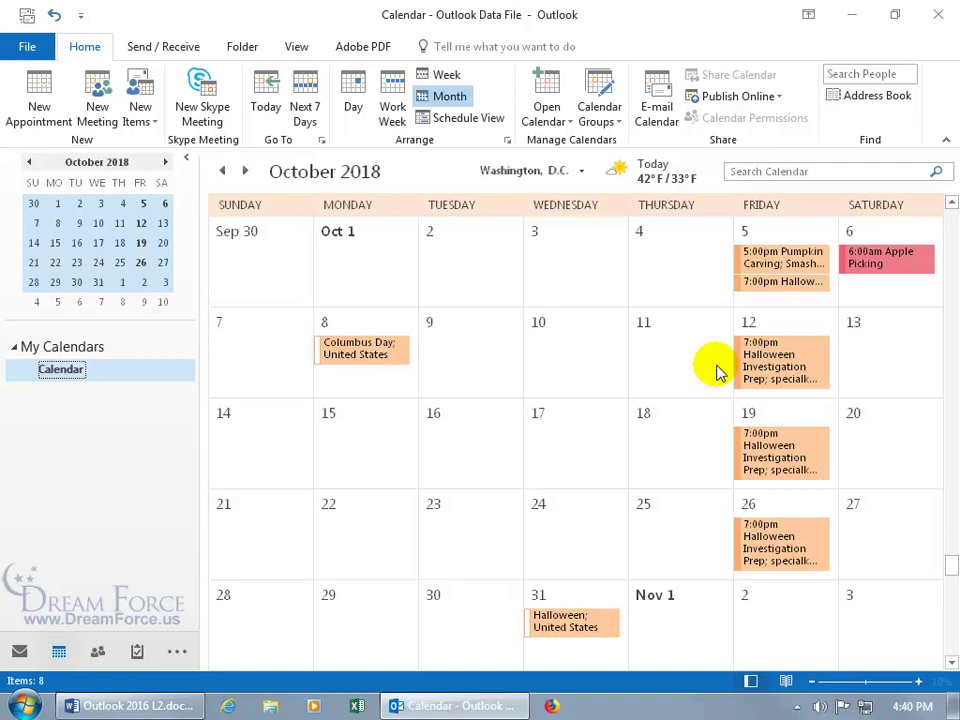
Mark only the selected October 12 meeting Private, then undo that change
click(773, 362)
mouse_move(773, 362)
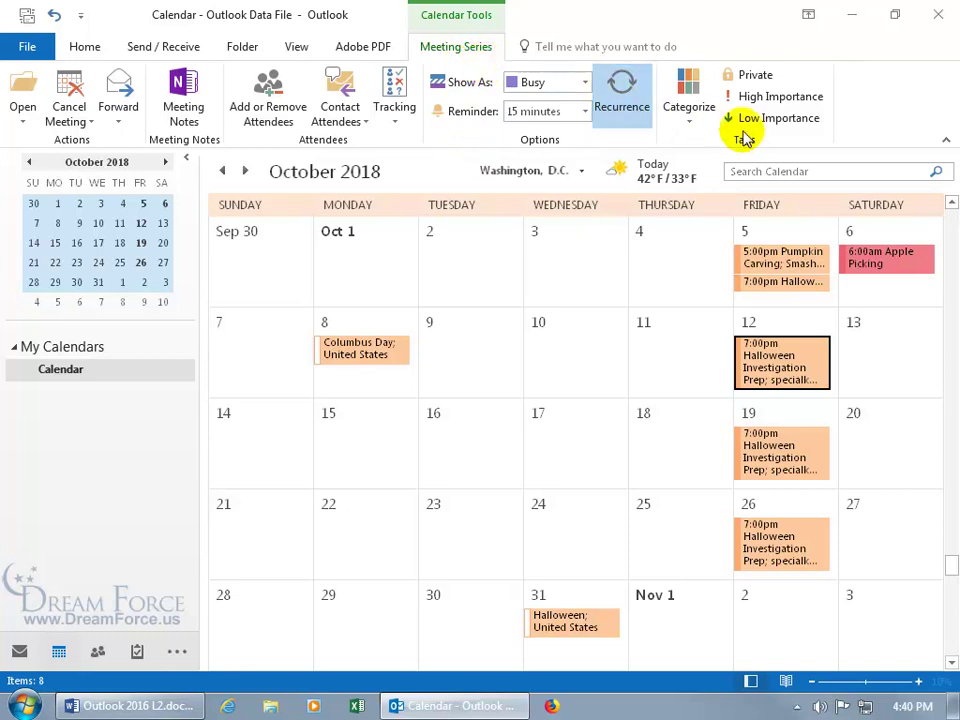
click(748, 80)
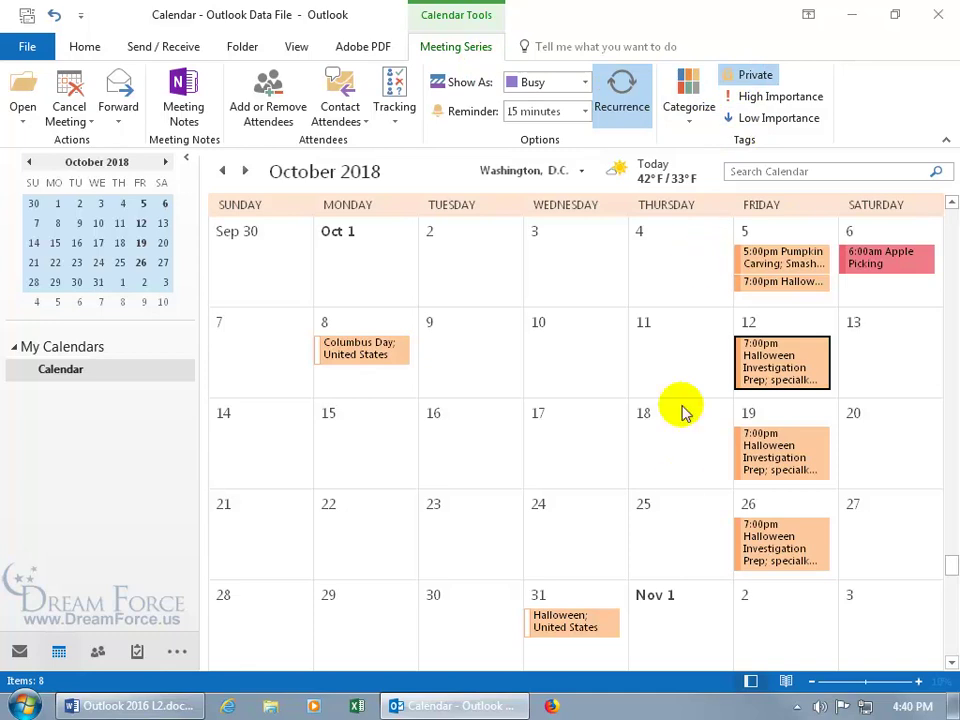
click(748, 76)
Open the entire Halloween Investigation Prep series, mark it Private, and save and close
double_click(785, 362)
click(450, 370)
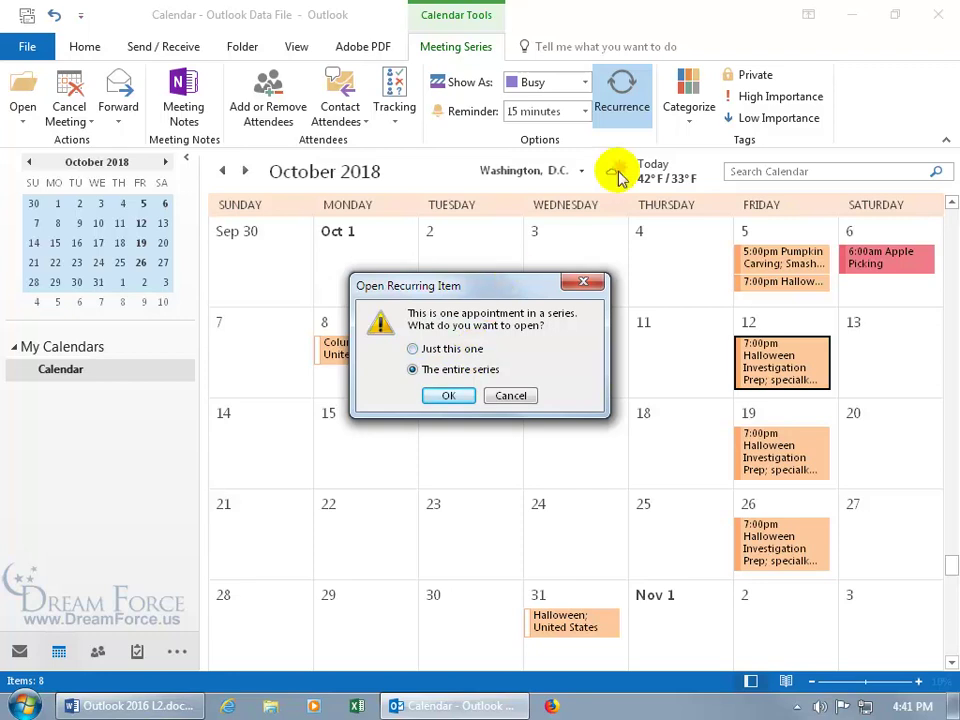
click(457, 397)
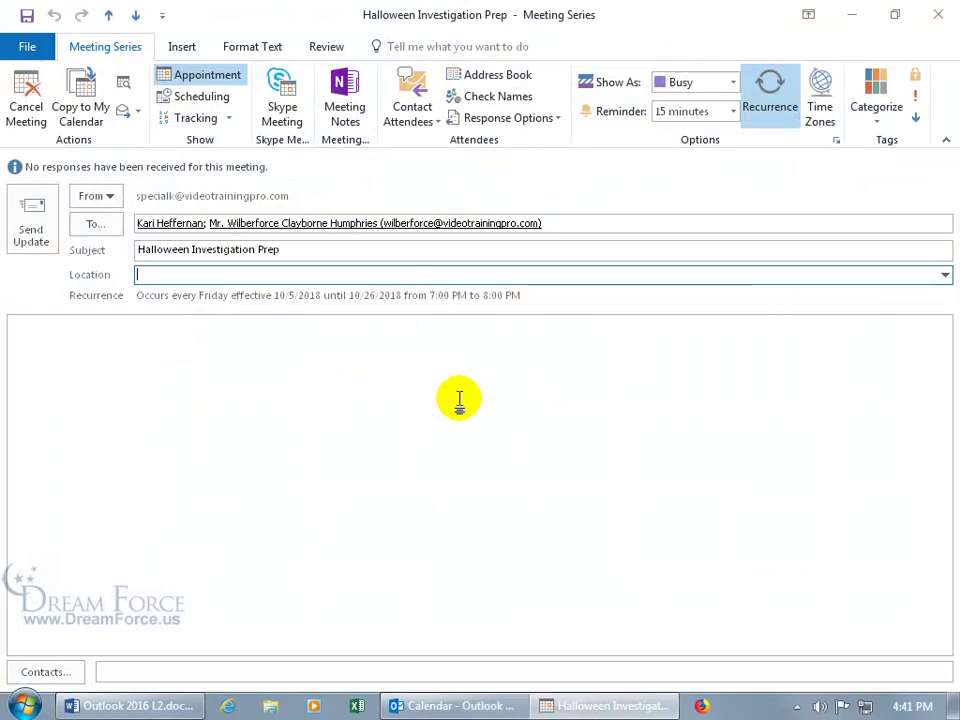
click(916, 80)
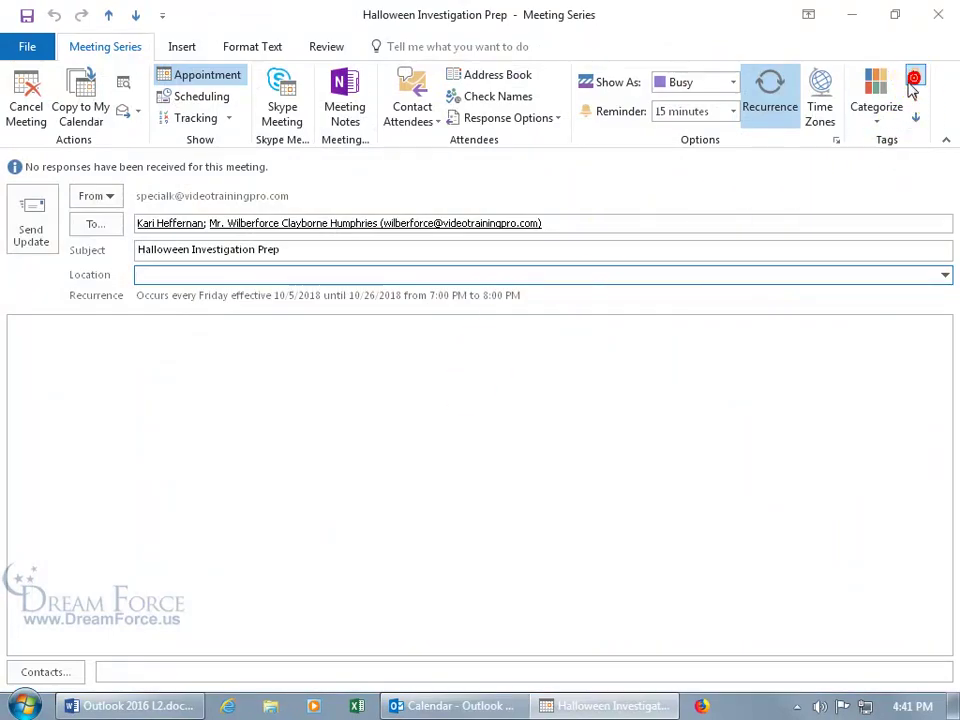
click(27, 15)
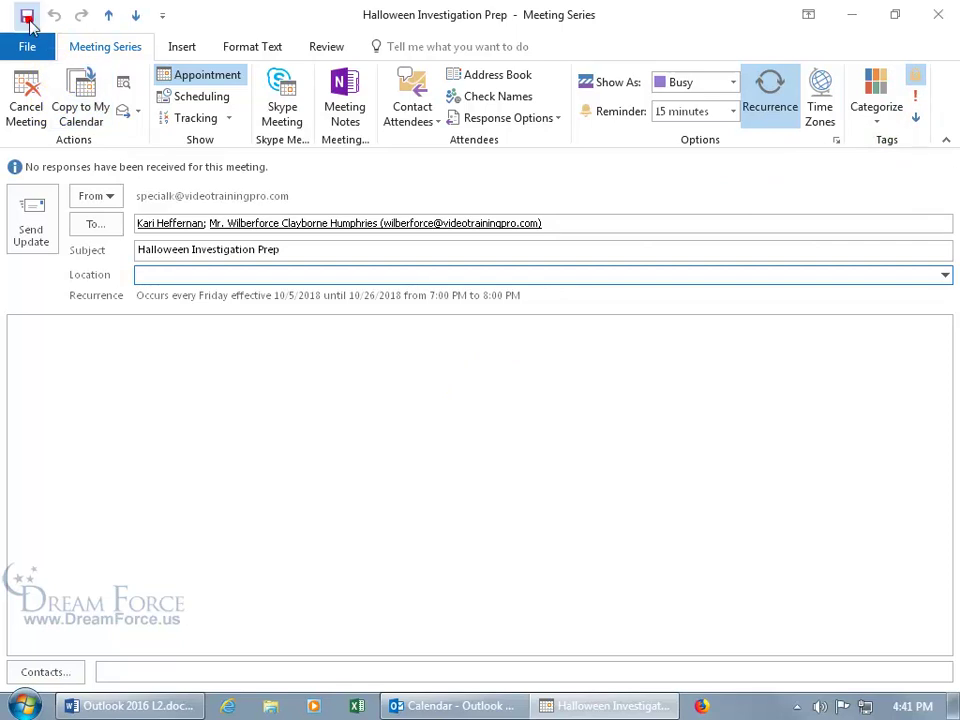
click(938, 14)
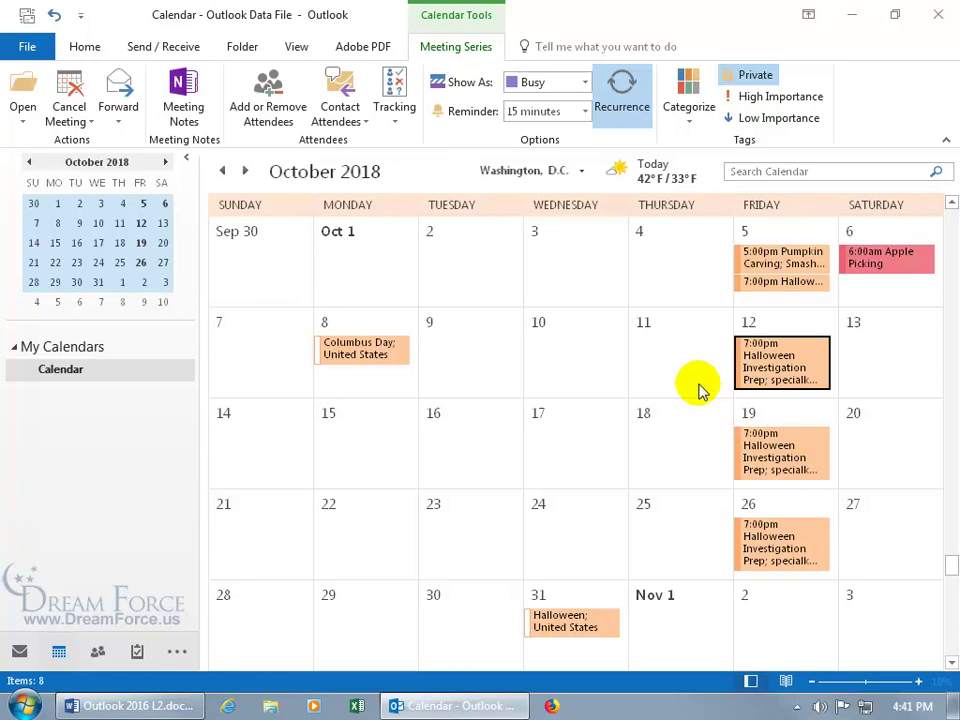
Switch the calendar to Week view for Oct 7–13 and scroll to the evening hours
click(86, 48)
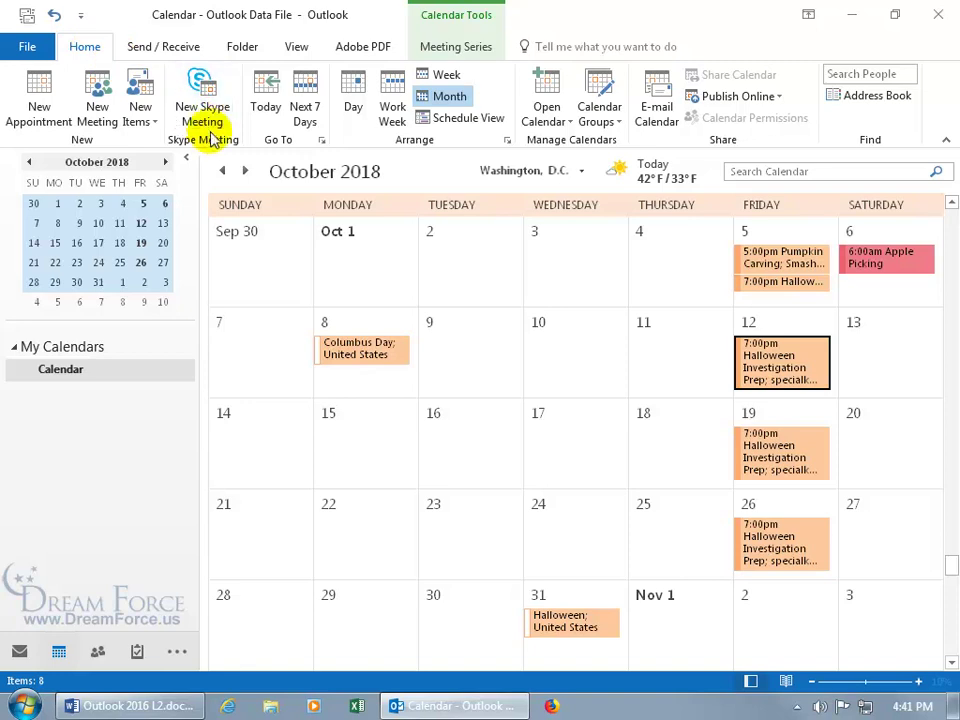
click(446, 76)
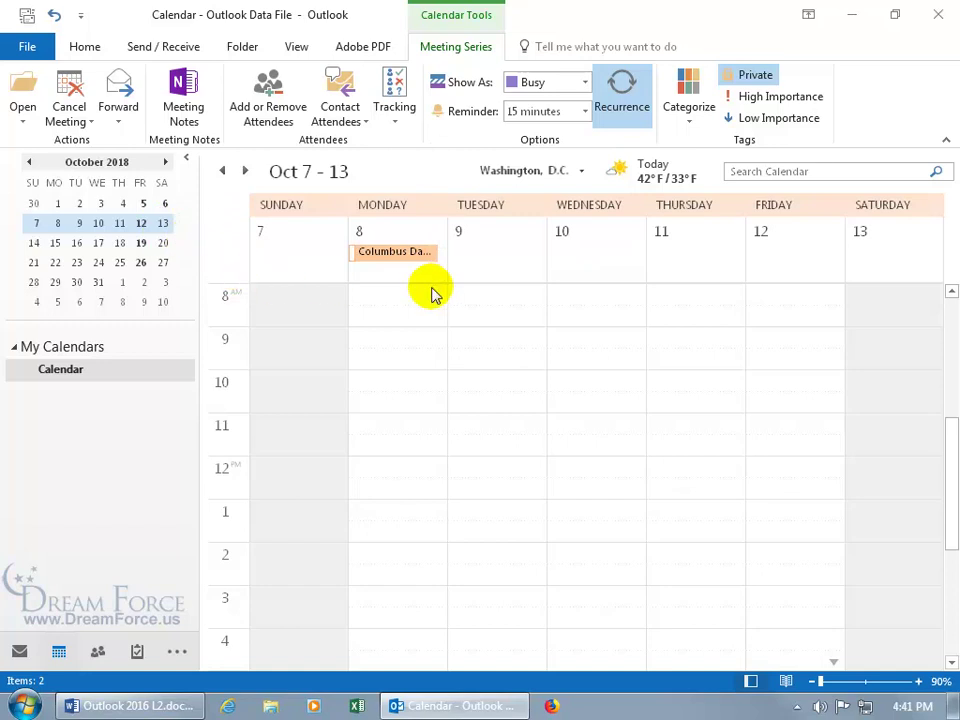
drag(954, 439, 945, 540)
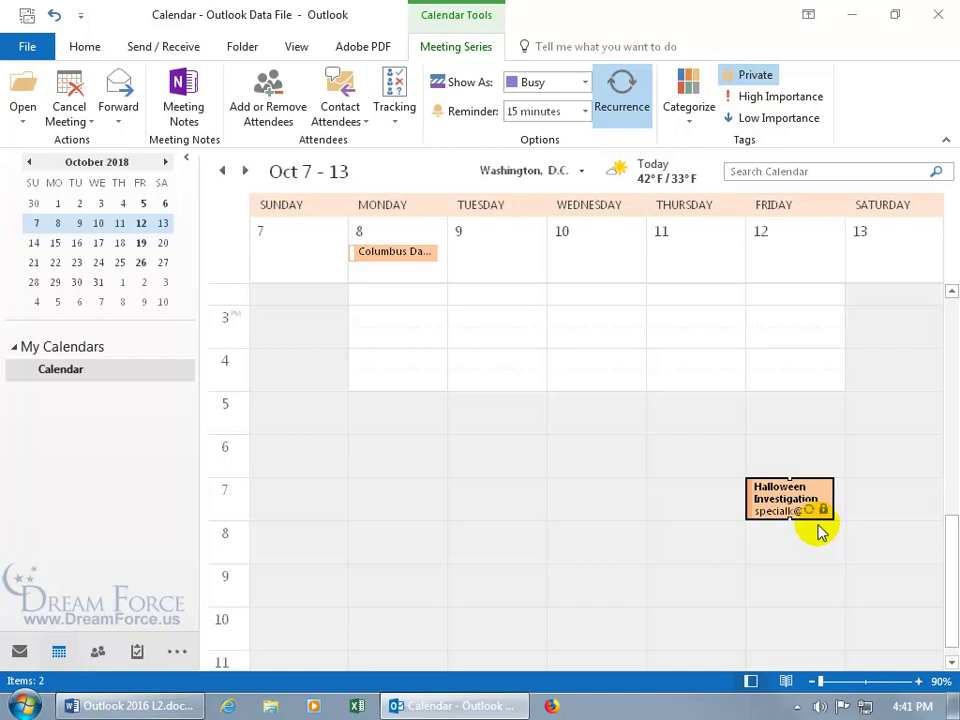
Reopen the entire Halloween Investigation Prep series from Friday the 12th and save and close it
double_click(805, 506)
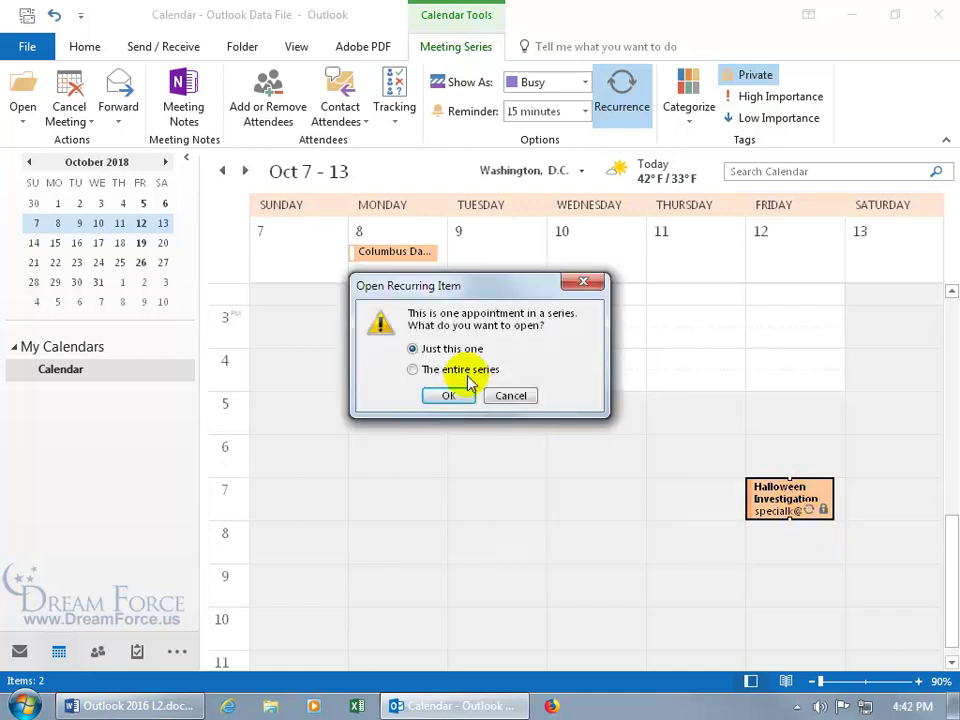
click(450, 371)
click(450, 396)
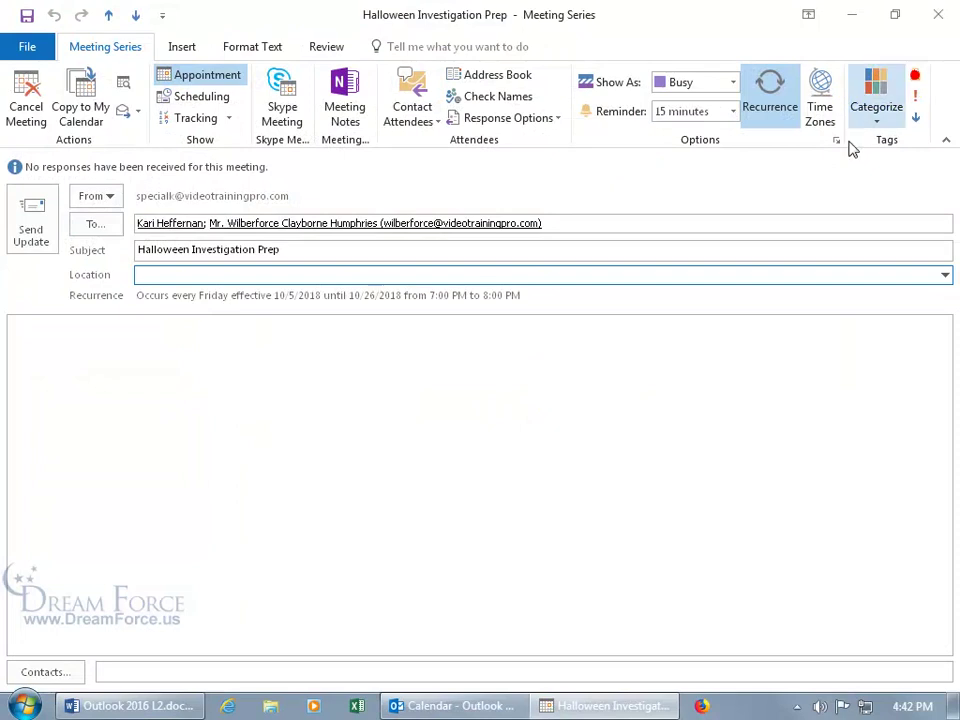
click(27, 15)
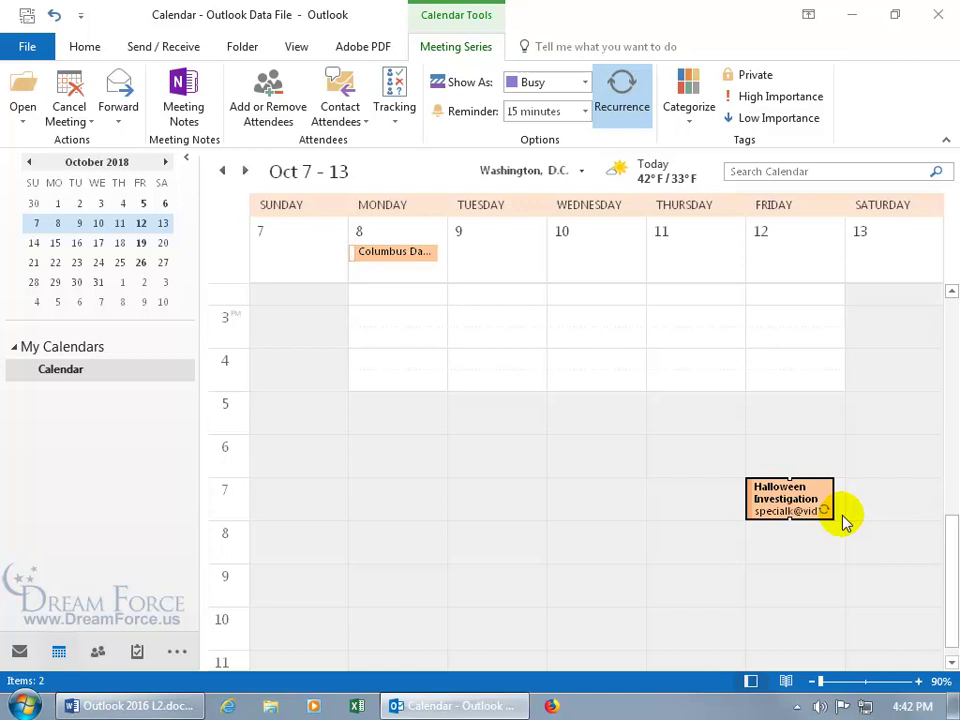
mouse_move(797, 504)
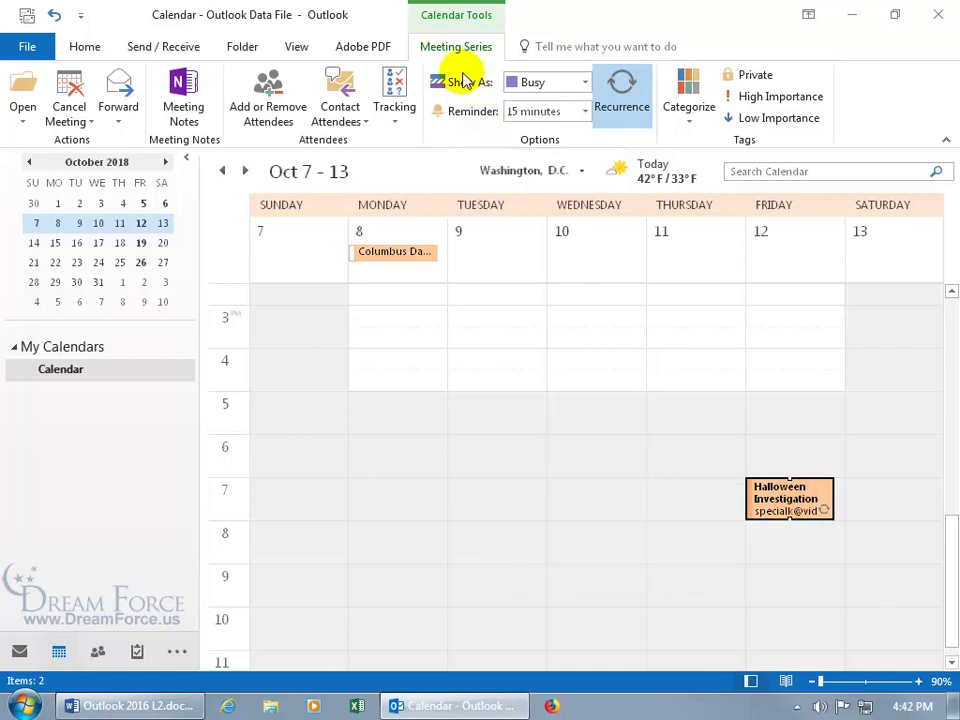
Mark the Friday 12th Halloween meeting Private and return the calendar to Month view
click(738, 80)
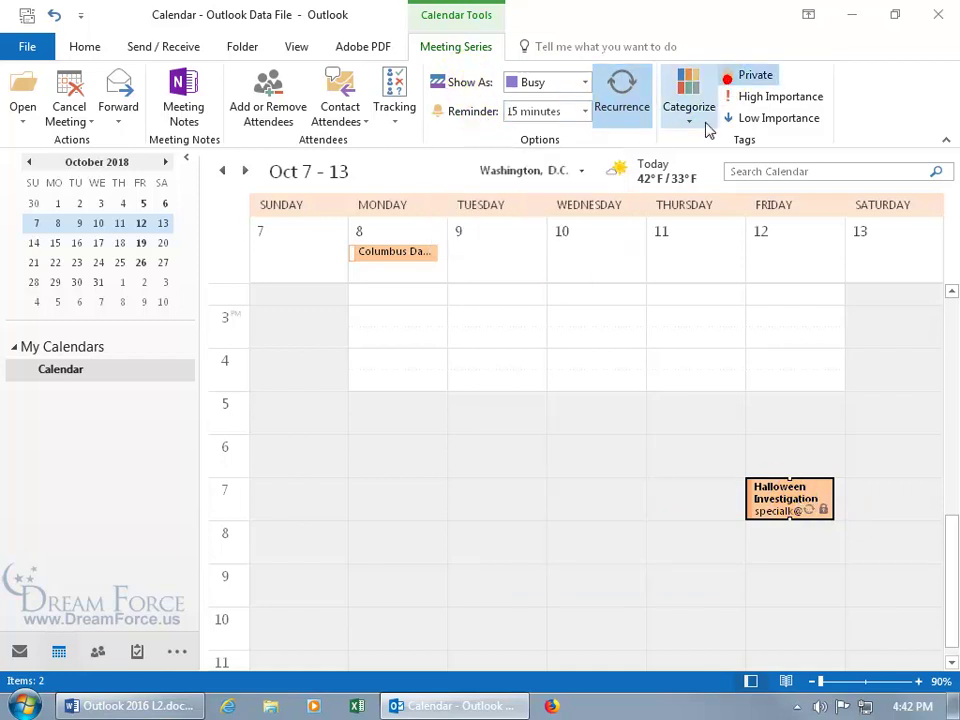
click(296, 50)
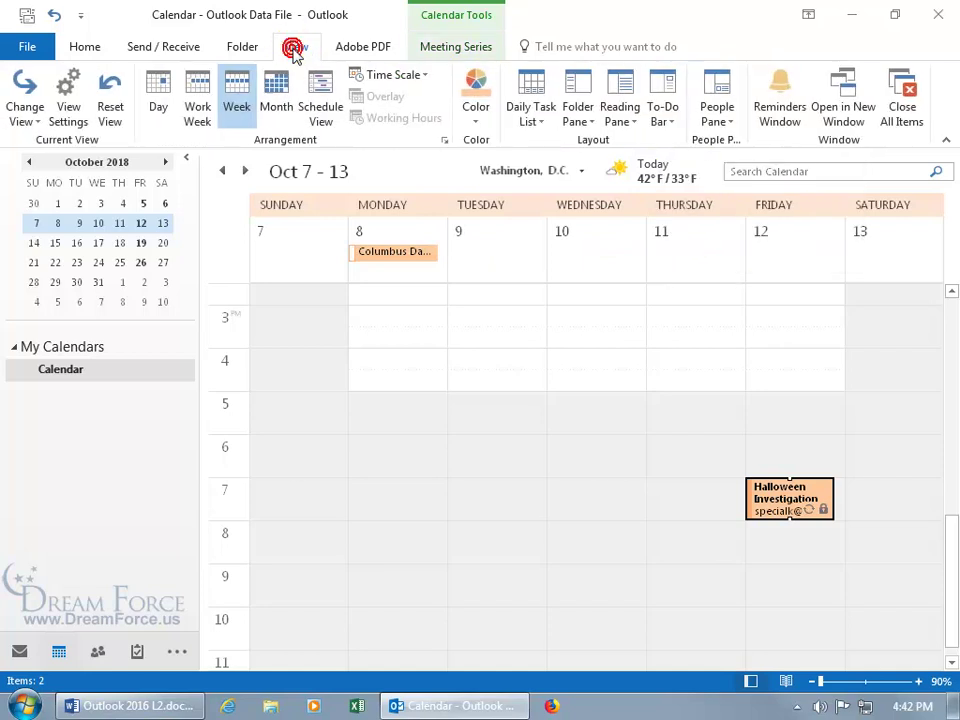
click(280, 95)
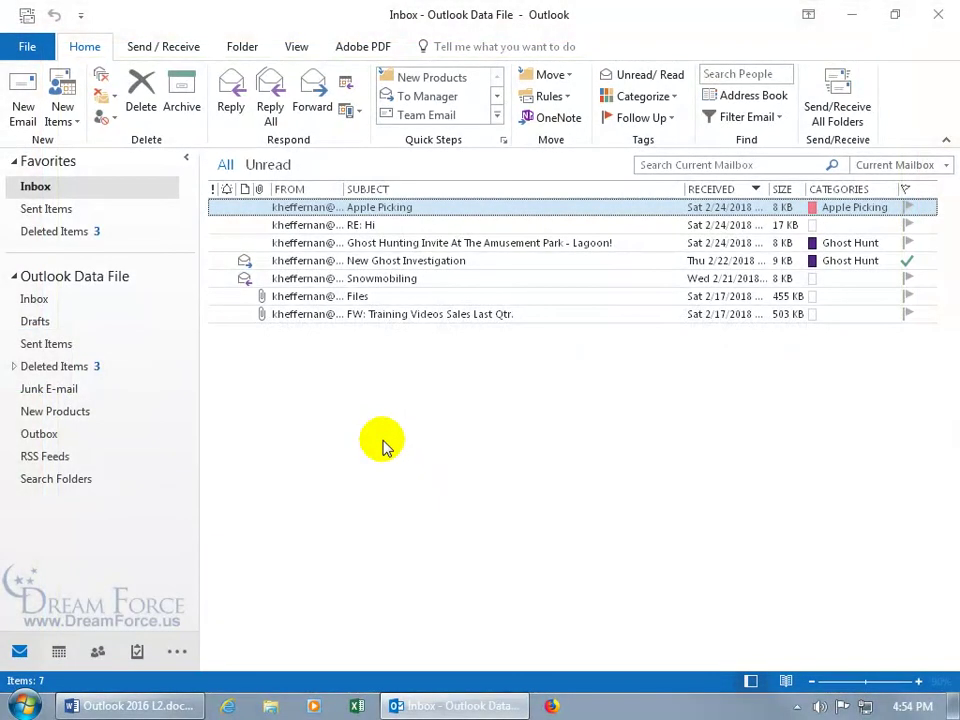
Open the Apple Picking message and schedule a meeting with its sender from the contact card
double_click(366, 208)
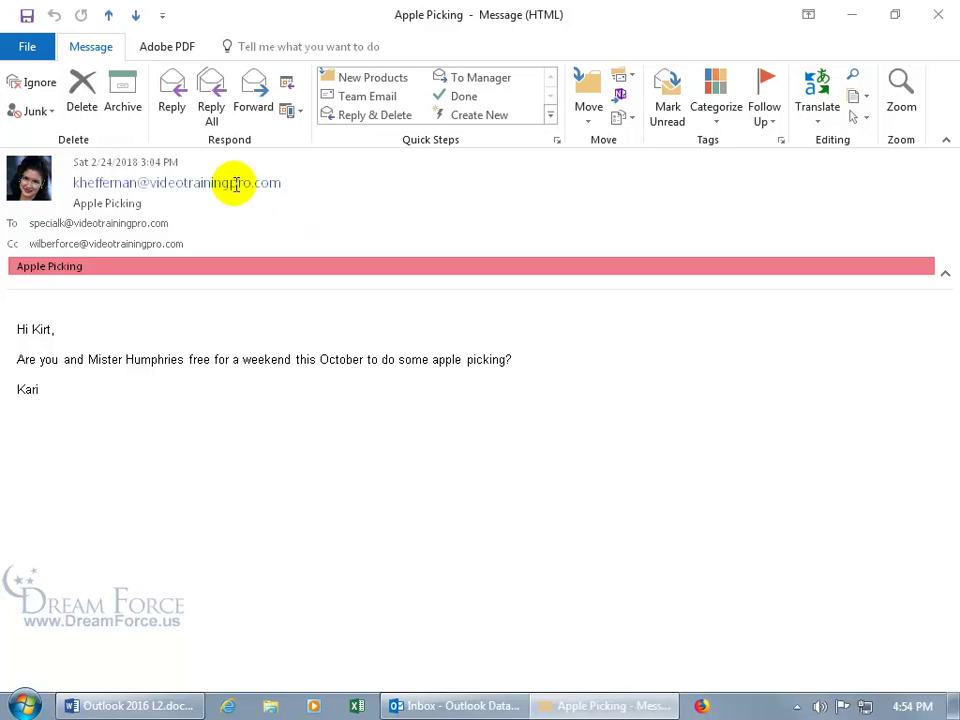
mouse_move(236, 184)
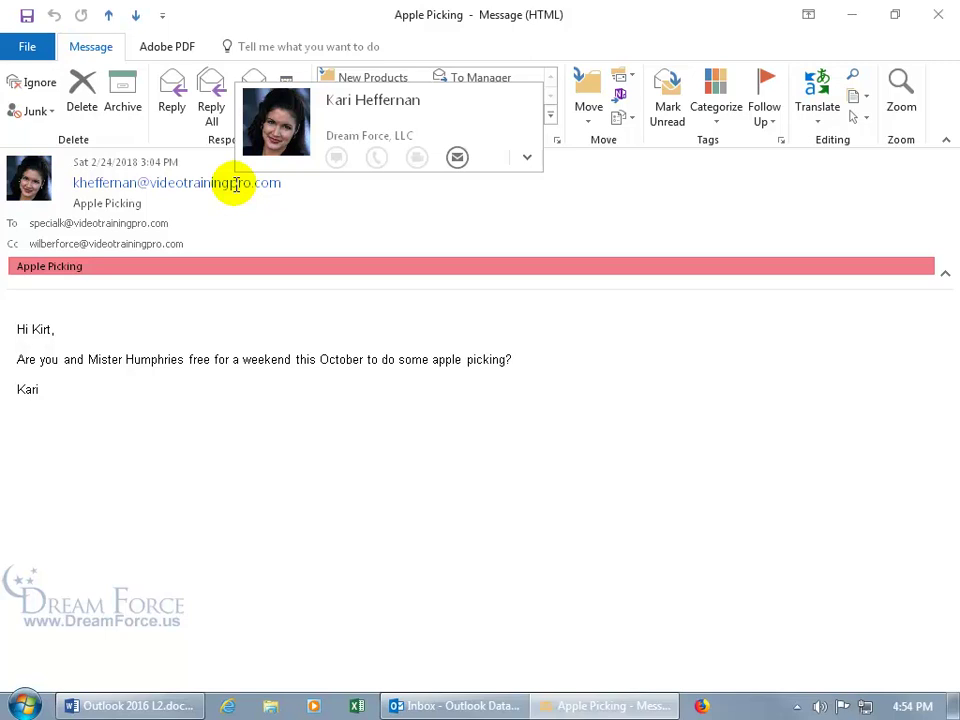
click(527, 156)
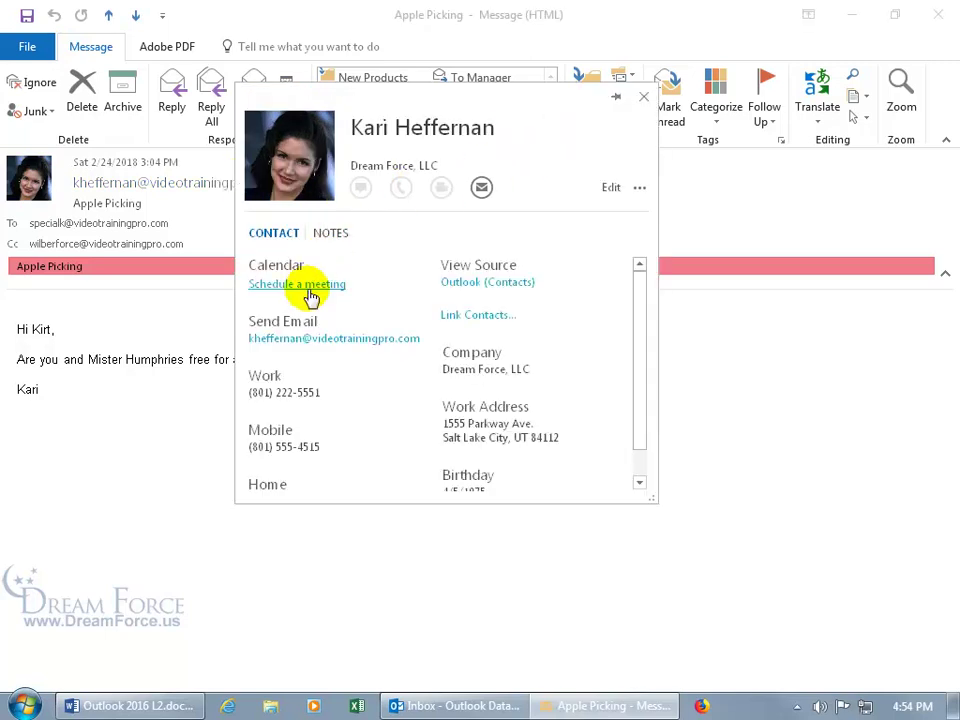
click(309, 285)
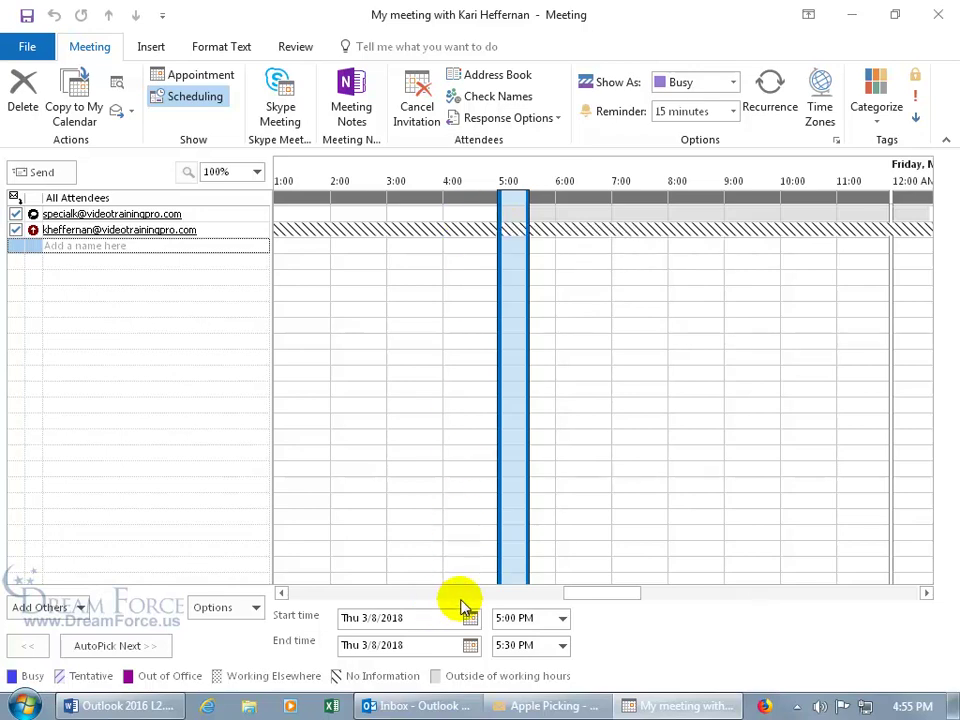
Set the meeting's start date to Wednesday, October 3, 2018
click(197, 76)
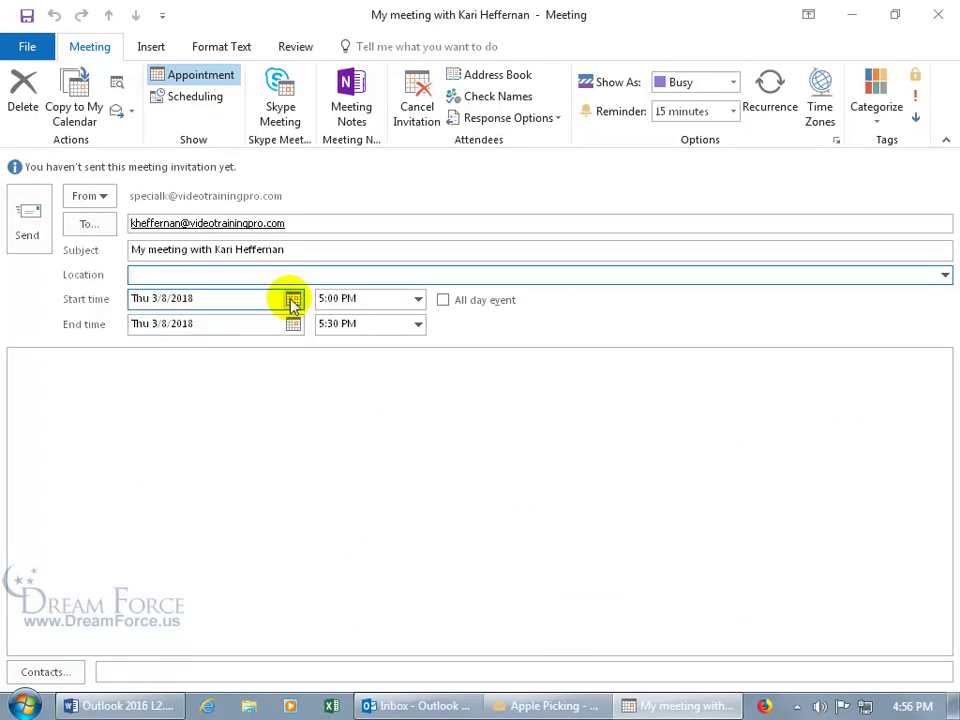
click(292, 300)
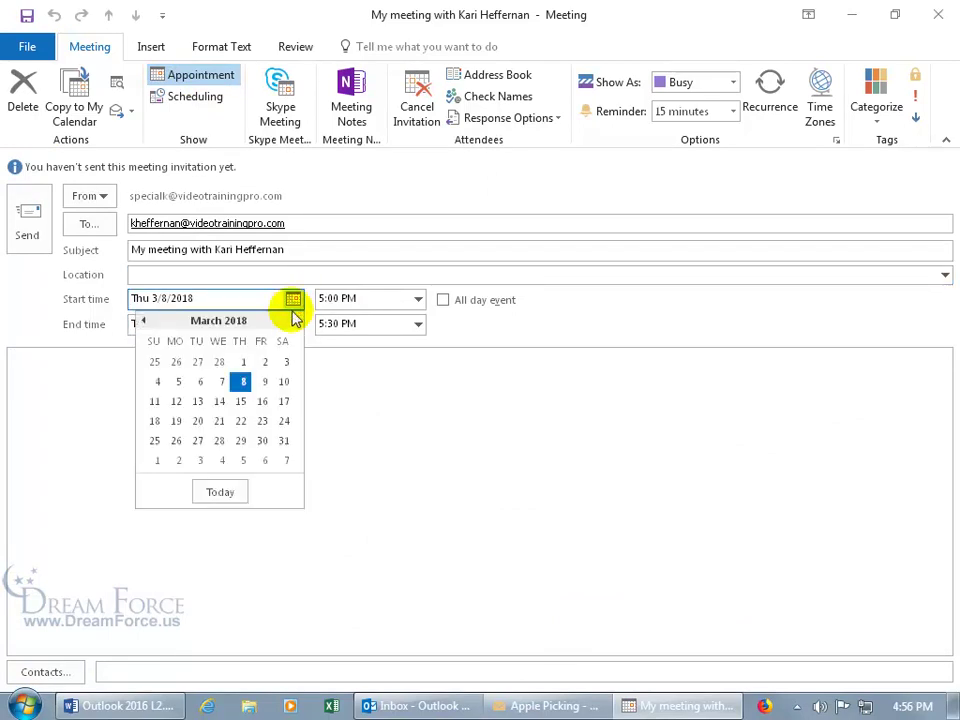
click(296, 322)
click(296, 322)
click(296, 322)
click(296, 322)
click(296, 322)
click(296, 322)
click(296, 322)
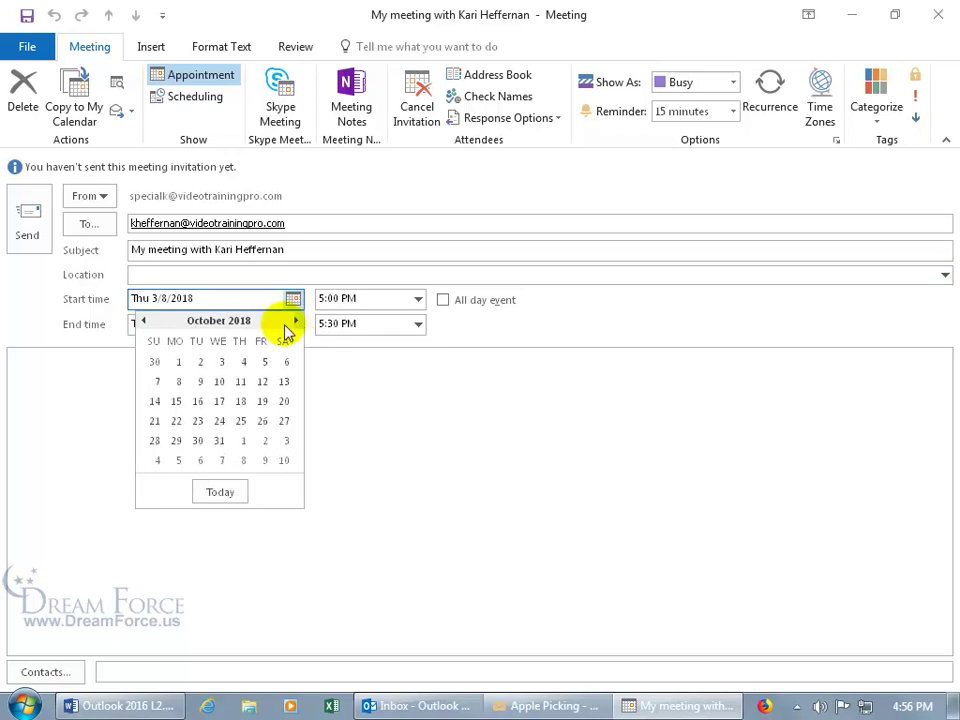
click(222, 361)
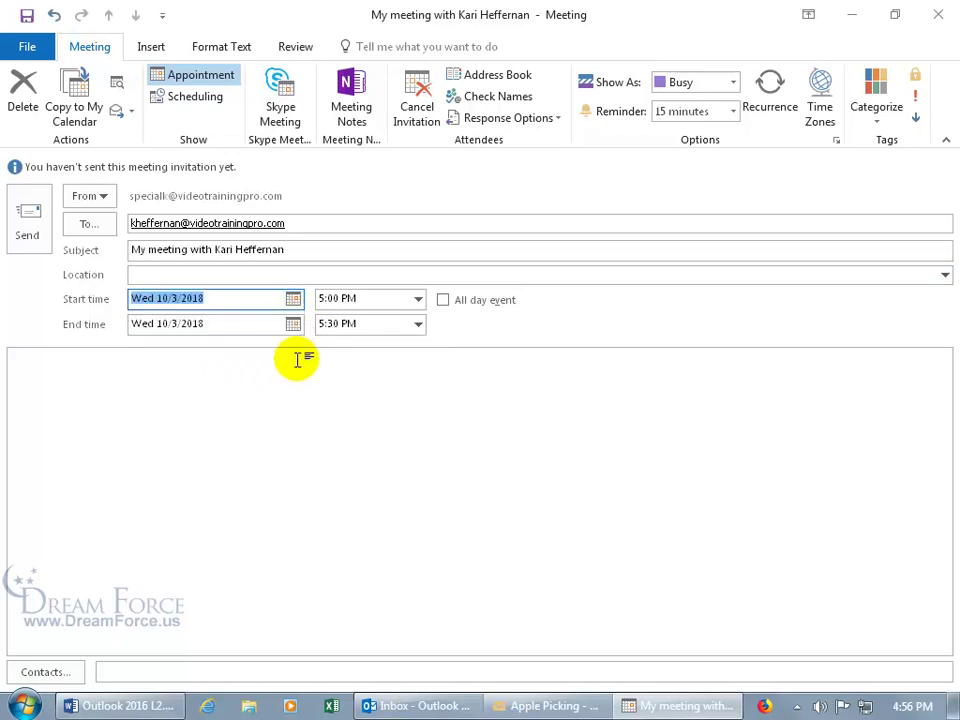
Start the meeting at 4:00 PM and set its reminder to None
click(419, 299)
click(418, 320)
click(418, 320)
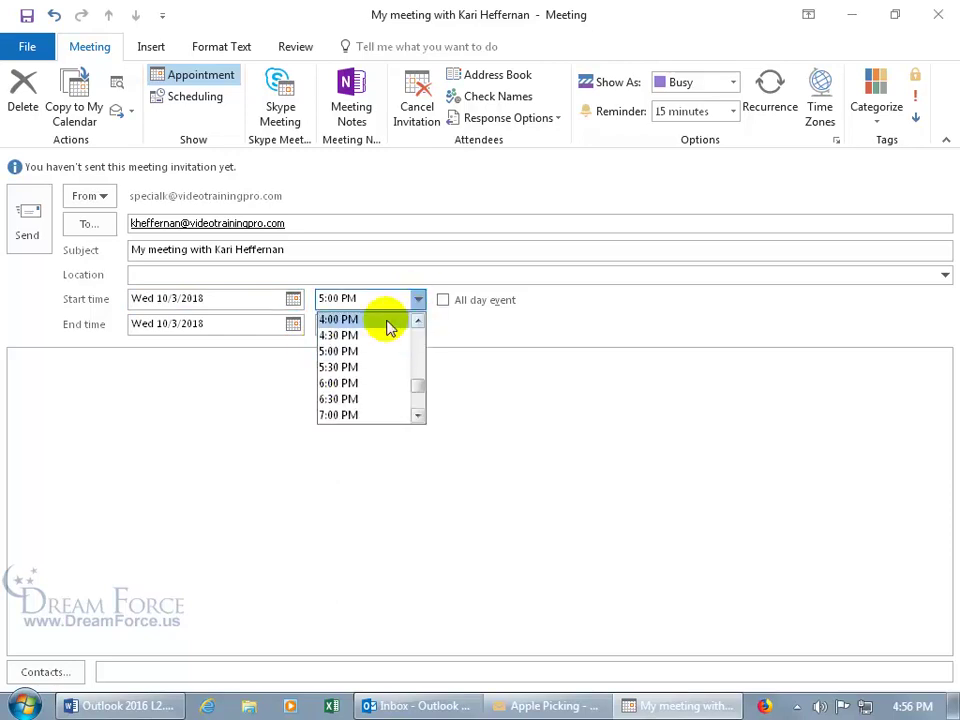
click(382, 320)
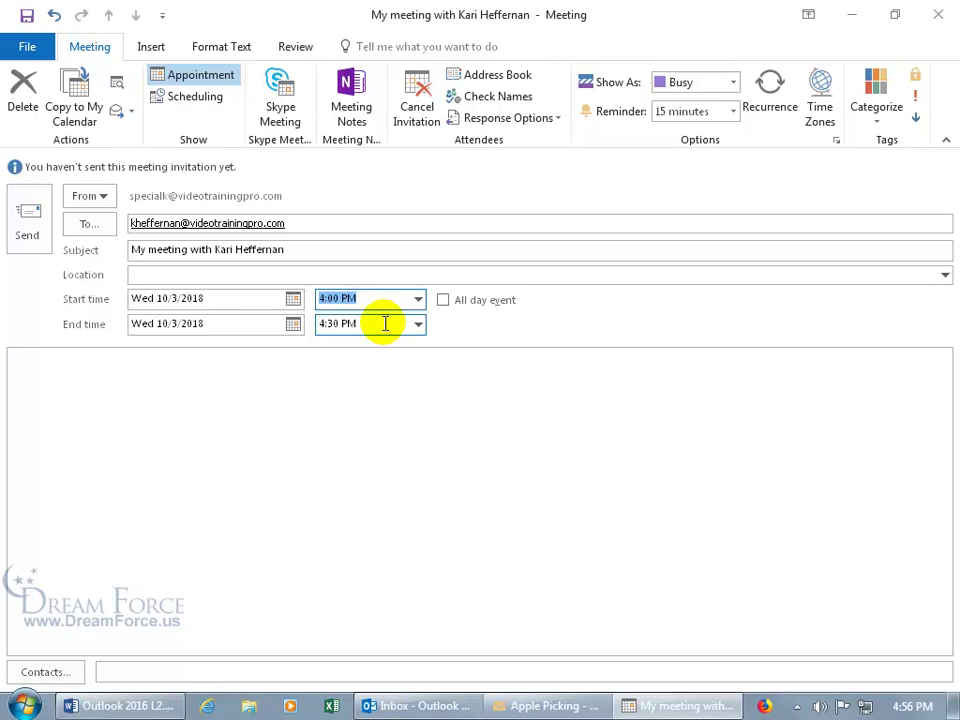
click(733, 111)
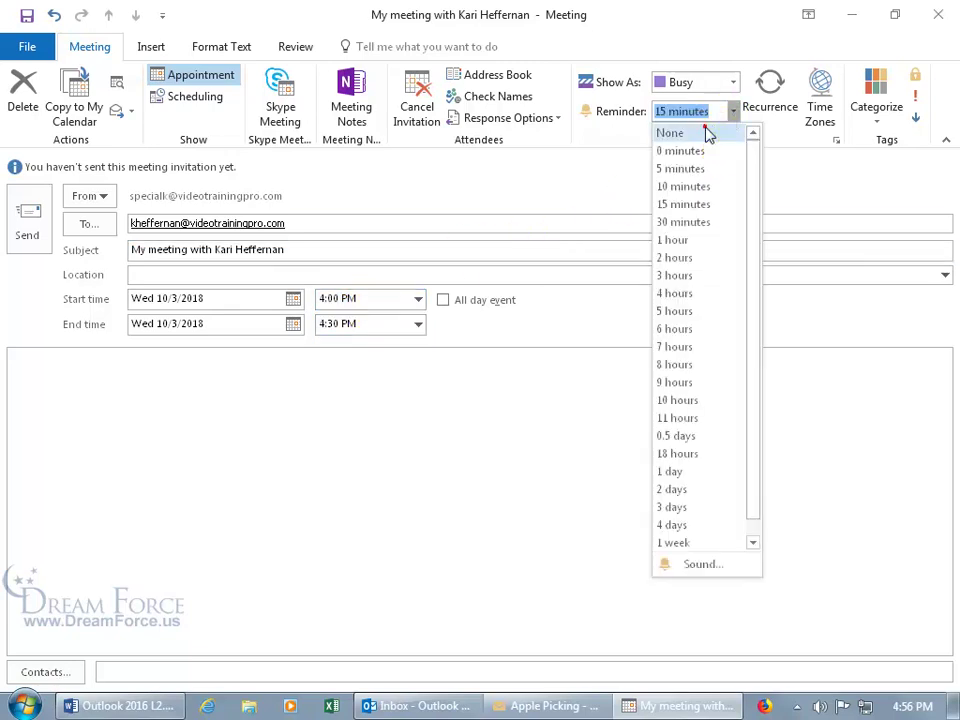
click(706, 131)
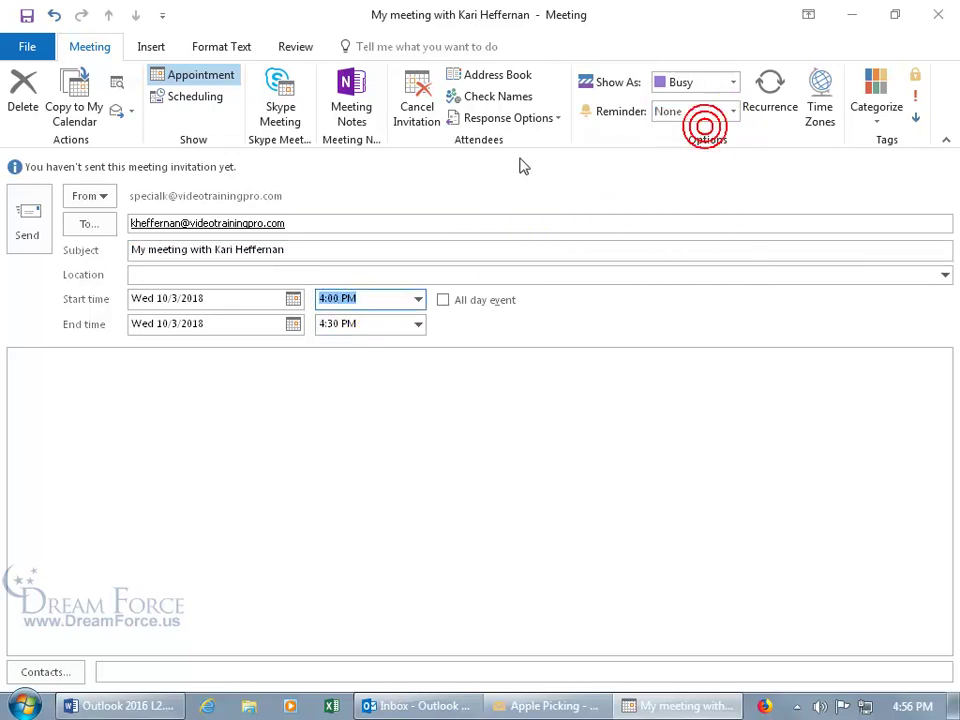
Send the invitation, choosing Send Anyway despite the missing location
click(33, 226)
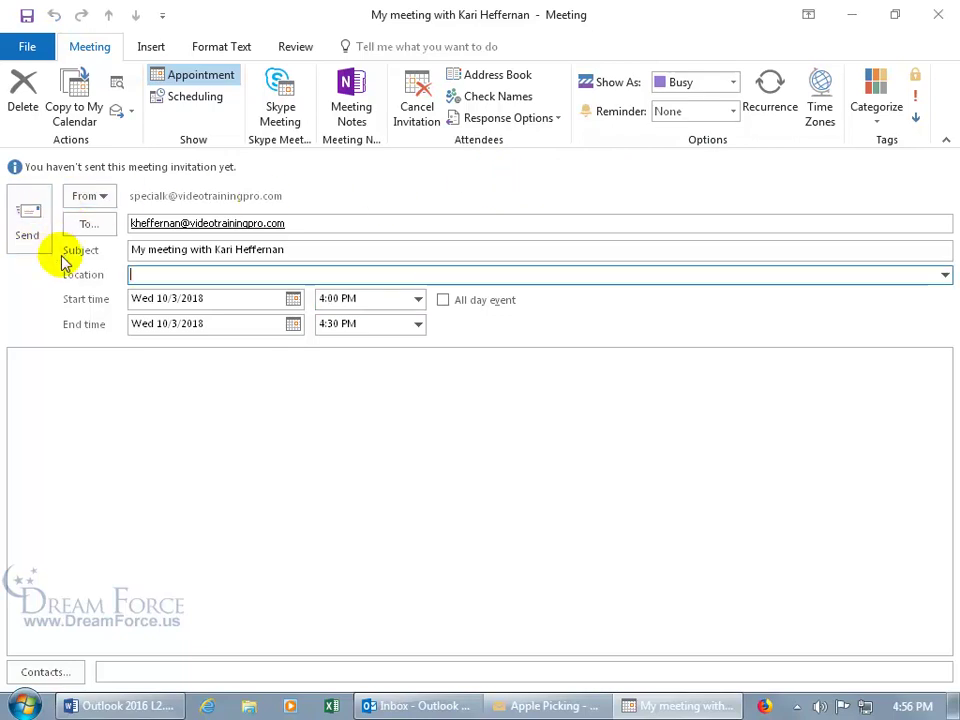
click(30, 216)
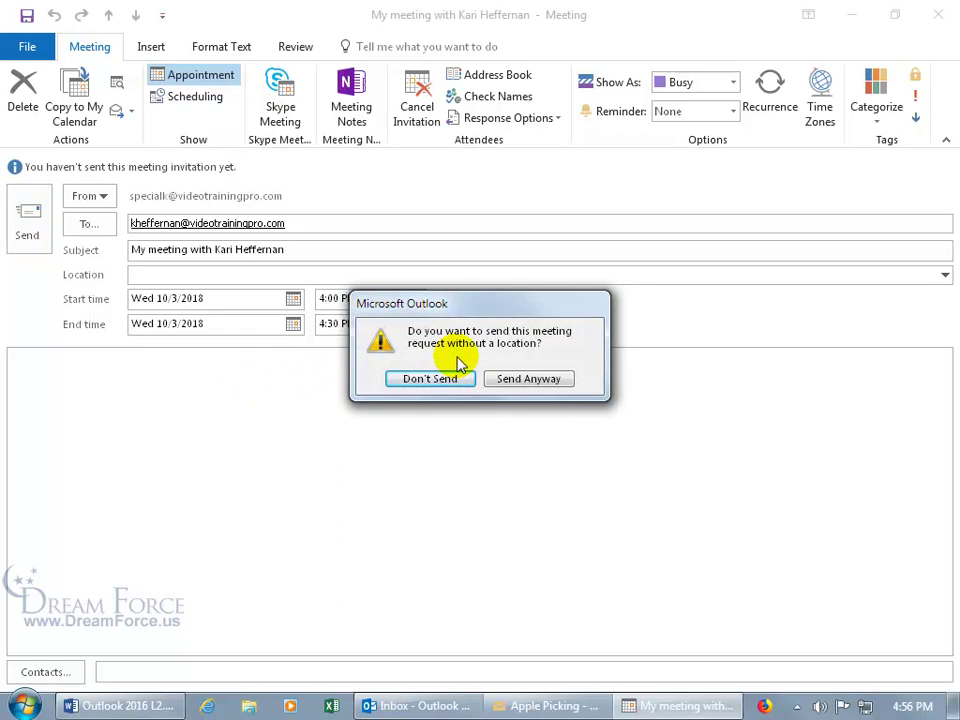
click(508, 379)
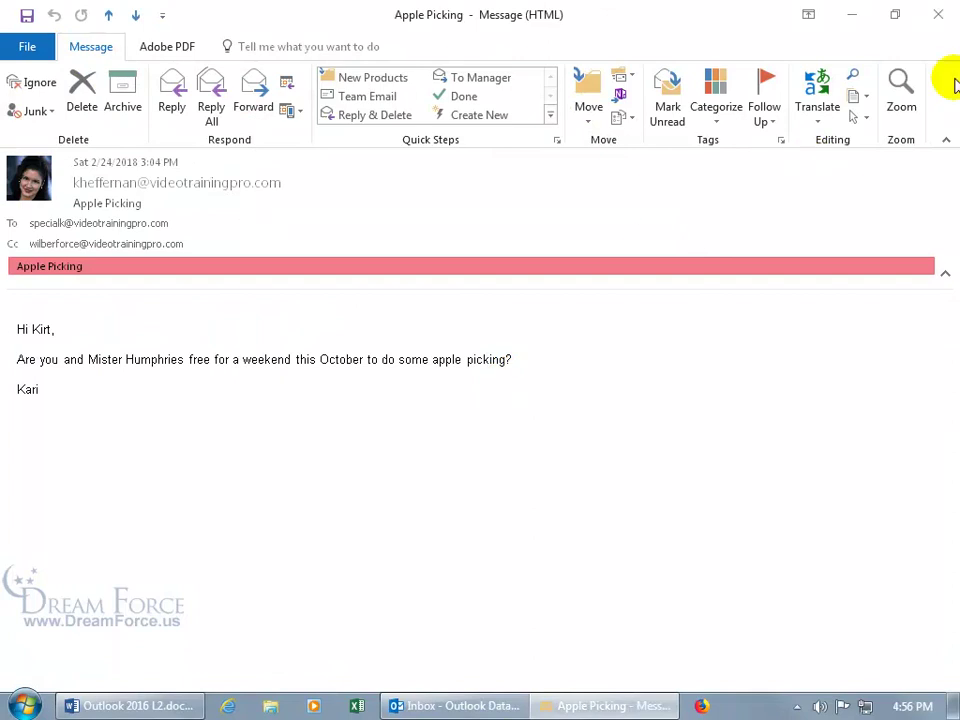
Close the Apple Picking message and bring up Go to Date from the calendar
click(940, 18)
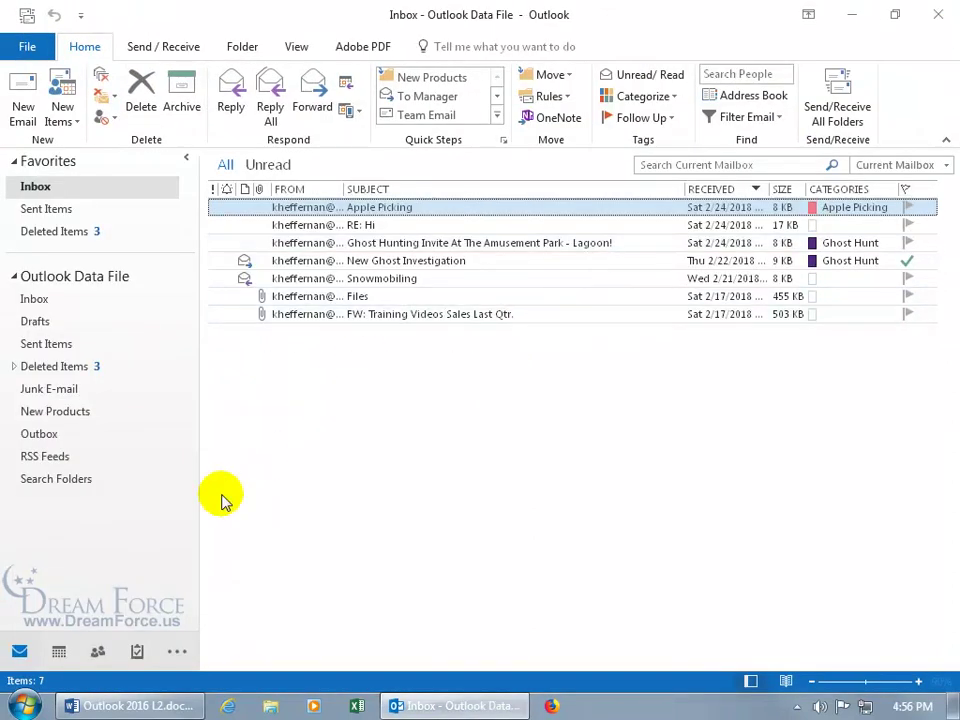
click(59, 651)
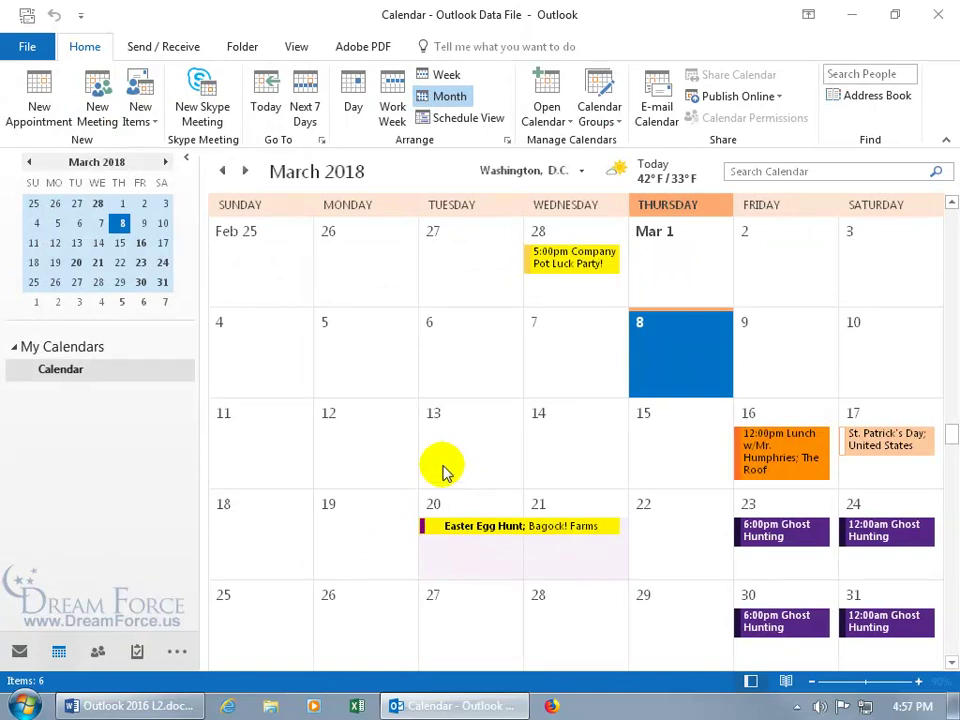
right_click(463, 447)
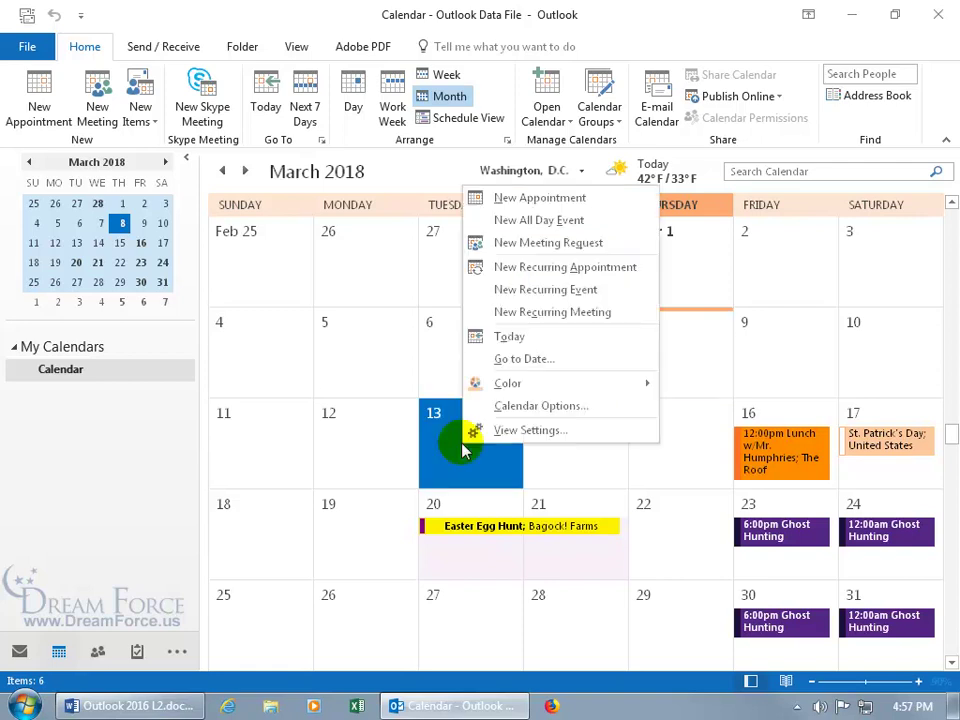
click(524, 364)
Replace the target date with 10/1/18 to show October 2018
click(546, 329)
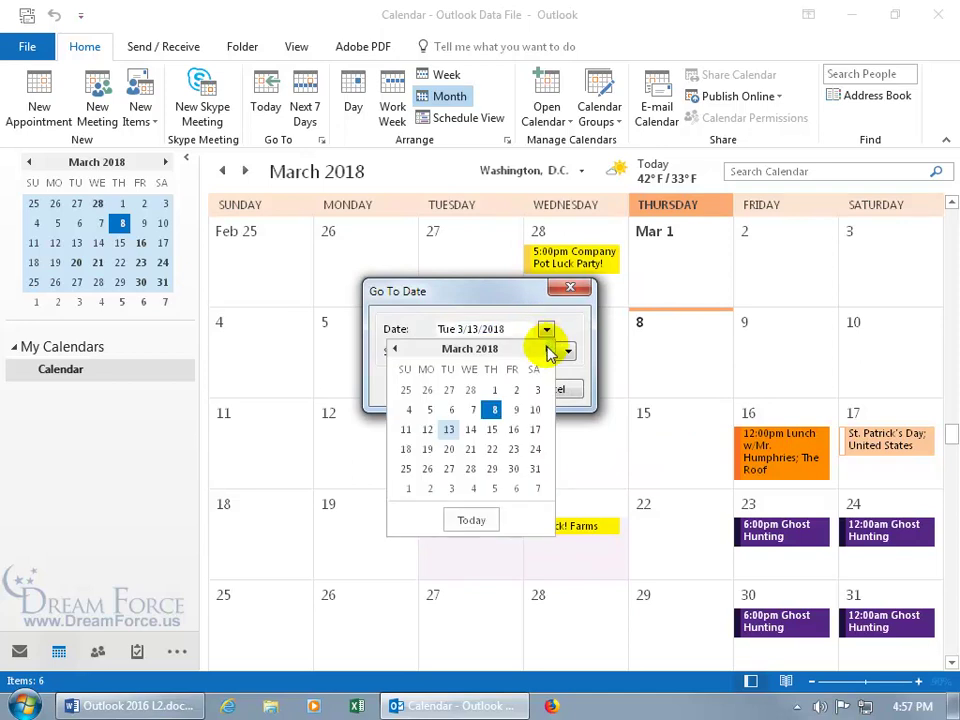
click(548, 350)
click(547, 349)
click(514, 328)
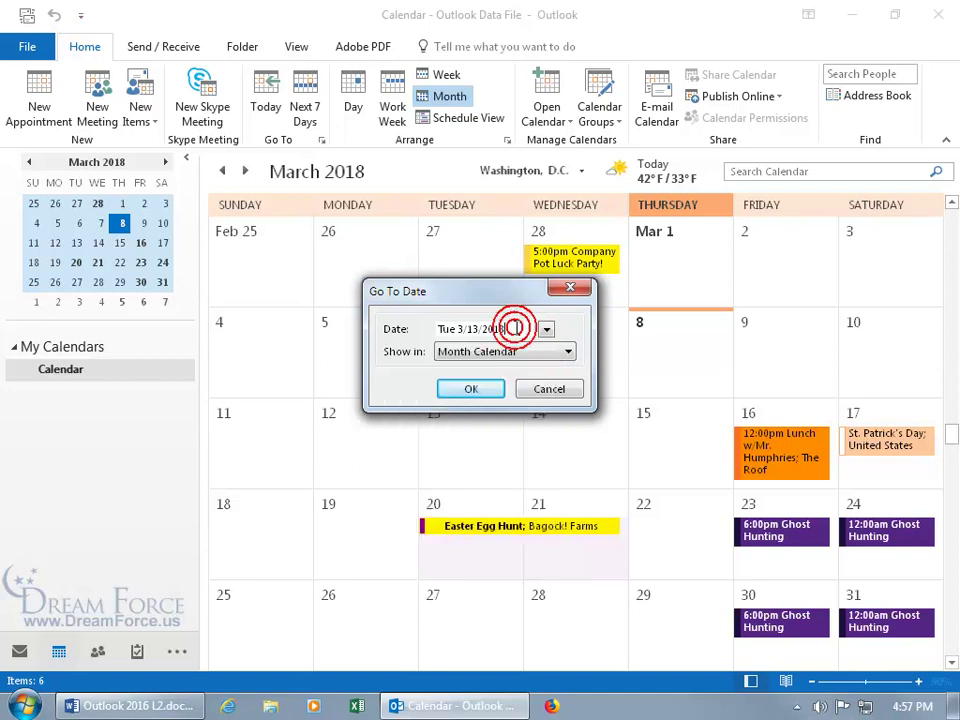
drag(514, 328, 396, 329)
key(Delete)
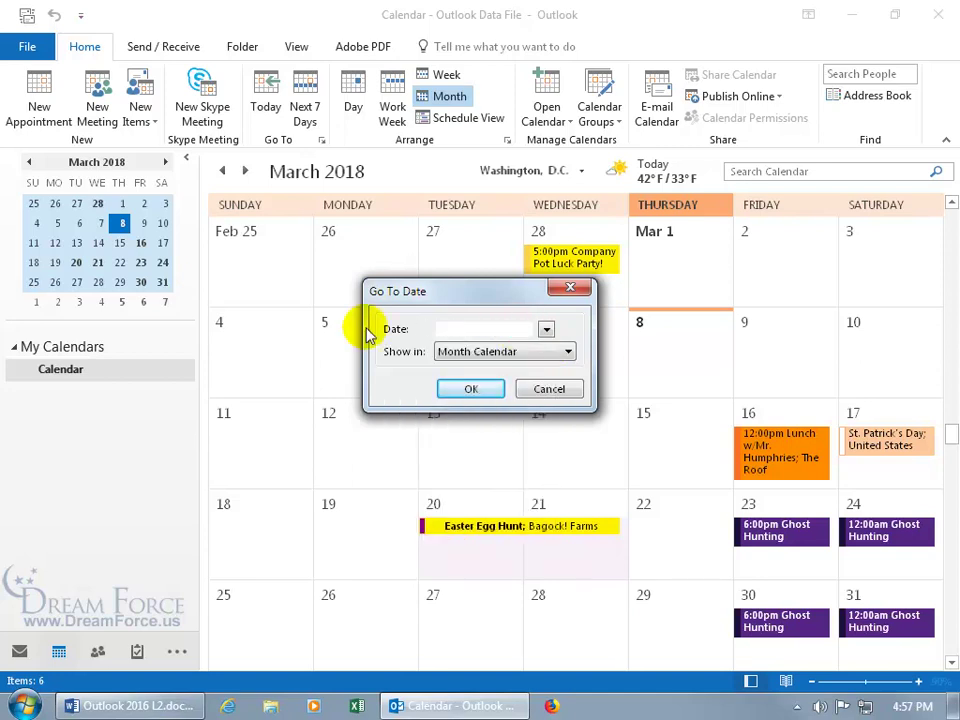
text(10/1/18)
key(Return)
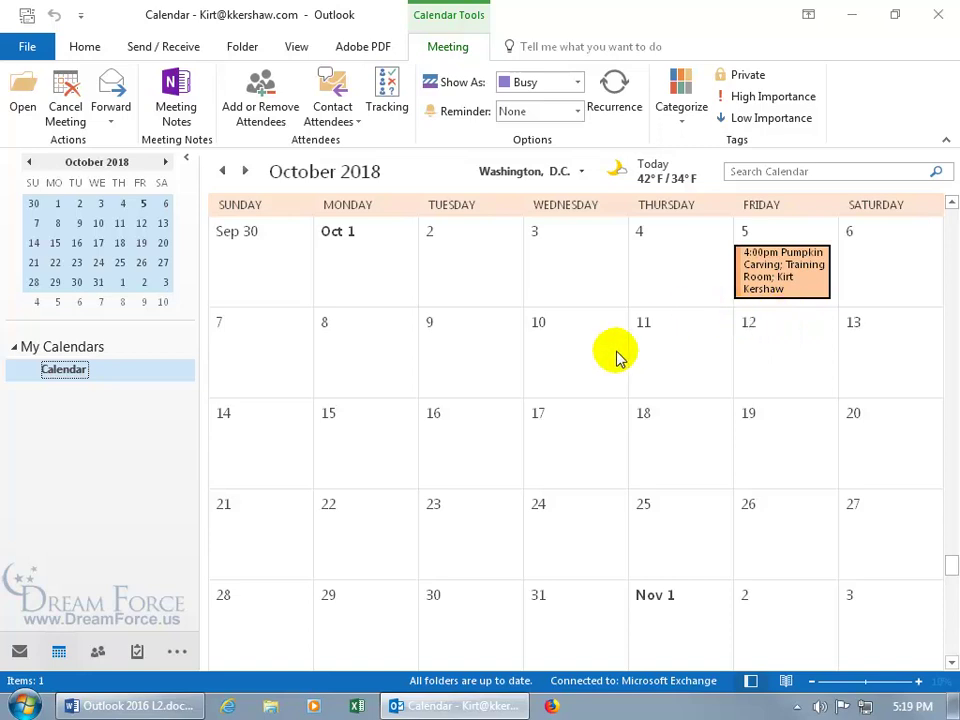
Go to 10/1/18 in the calendar and inspect the October 5 Haunted Houses meeting request
click(21, 653)
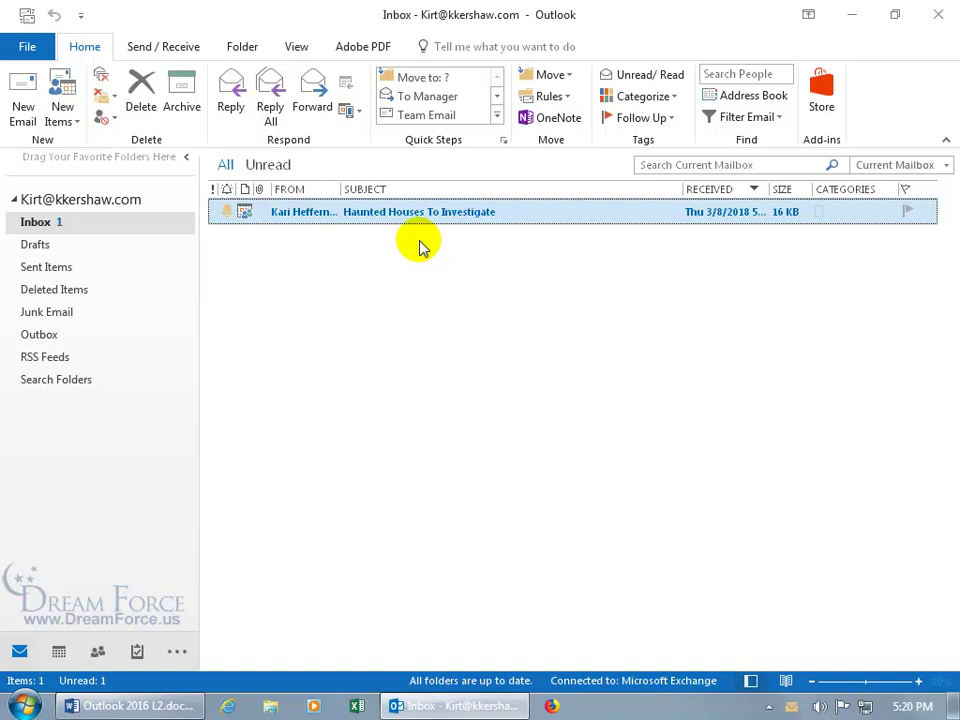
click(59, 651)
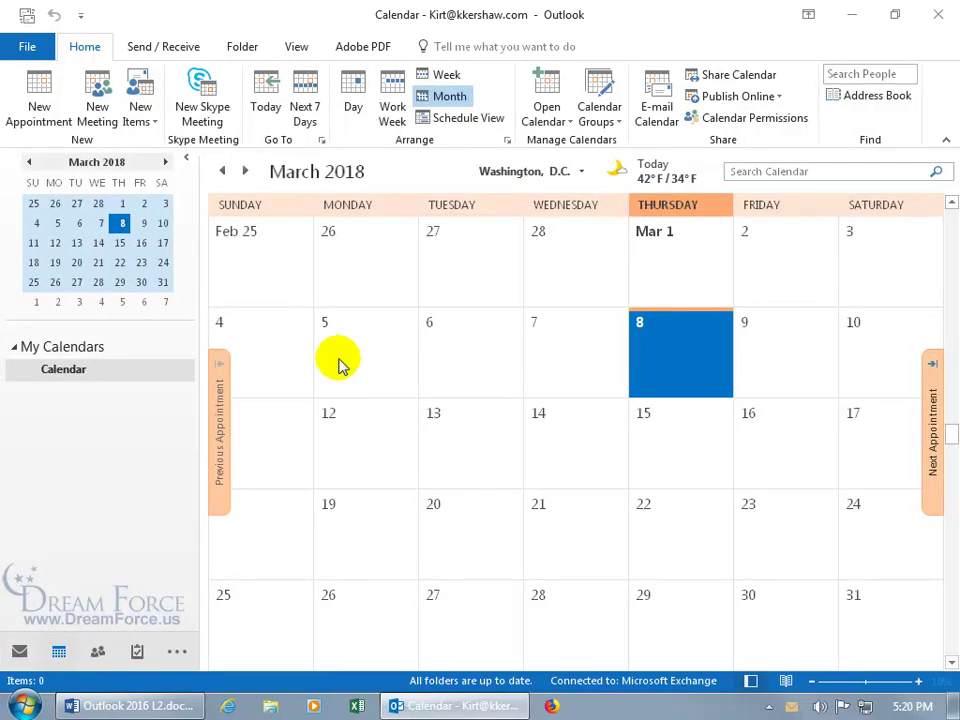
click(321, 141)
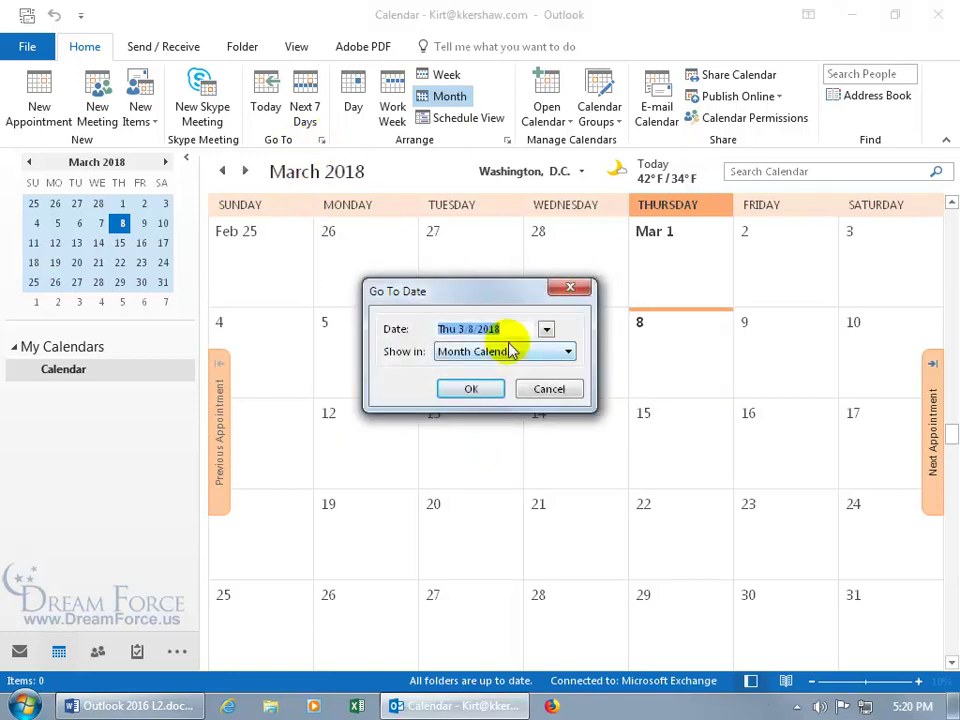
text(10/1/18)
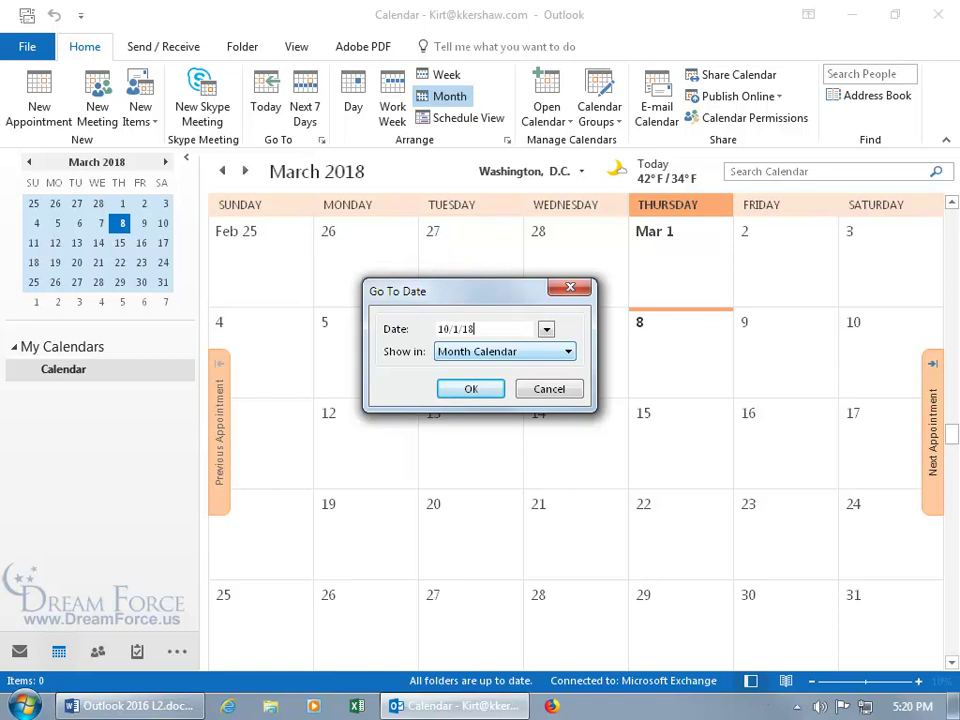
key(Return)
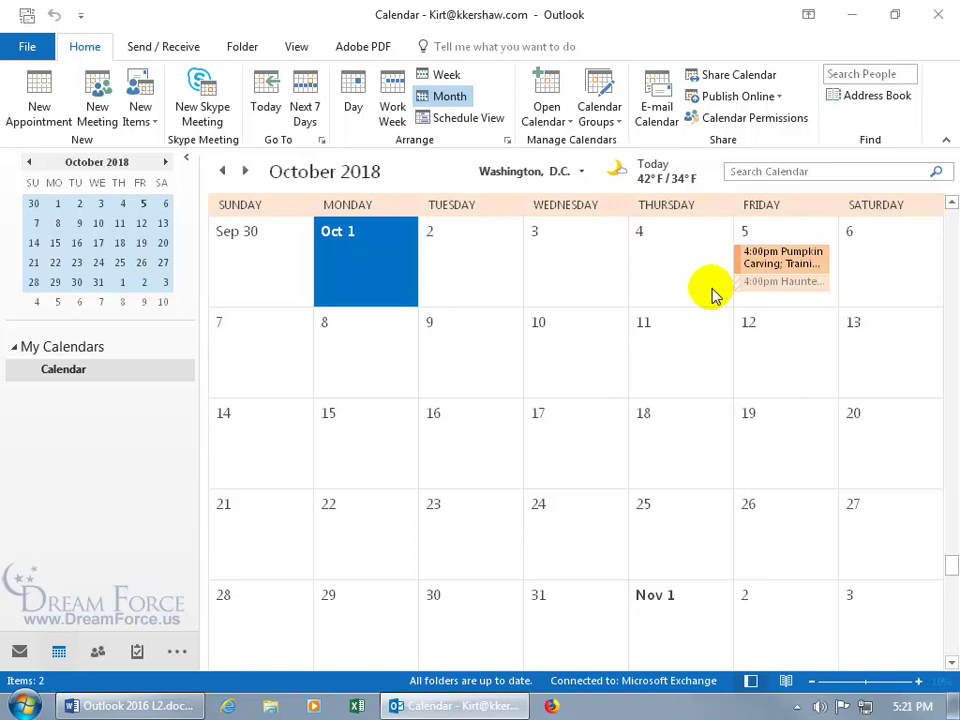
mouse_move(757, 290)
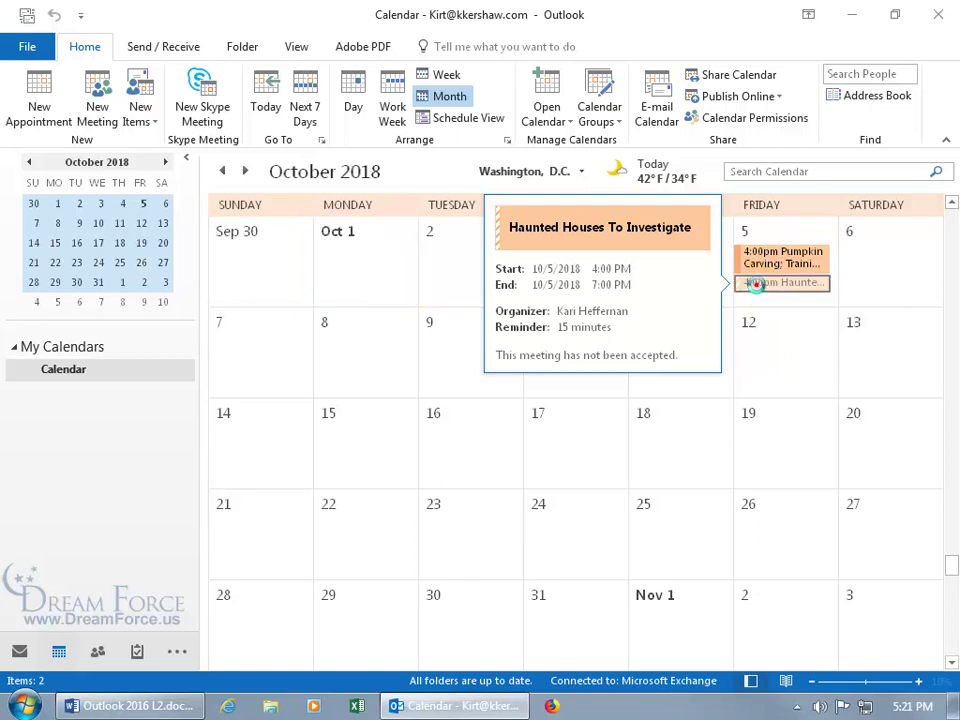
Open the Haunted Houses To Investigate request, close it, and return to Mail
double_click(760, 283)
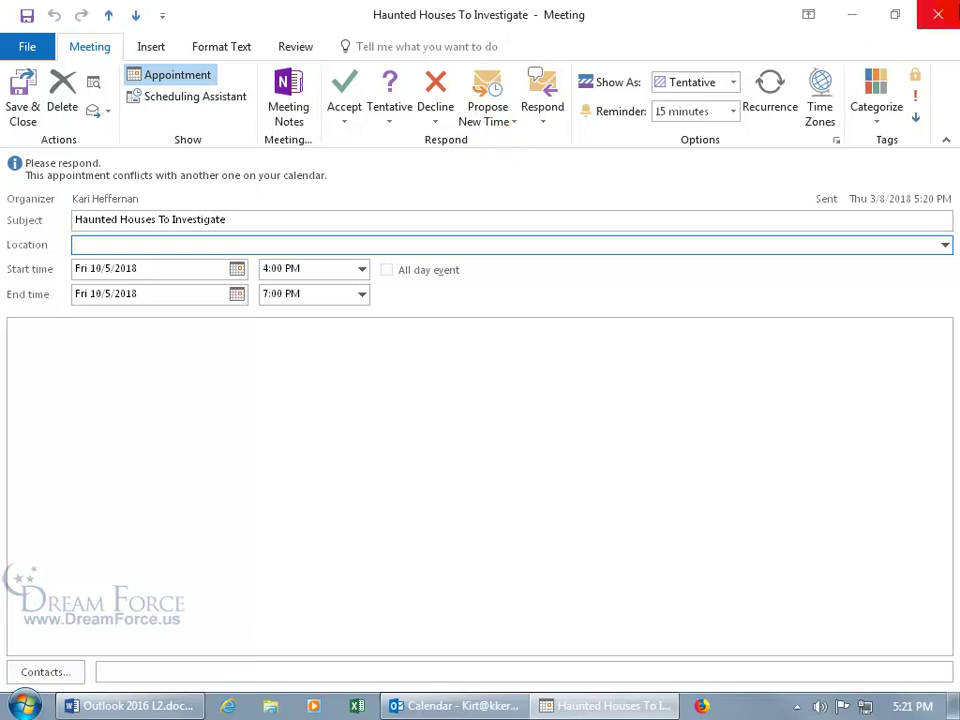
click(938, 14)
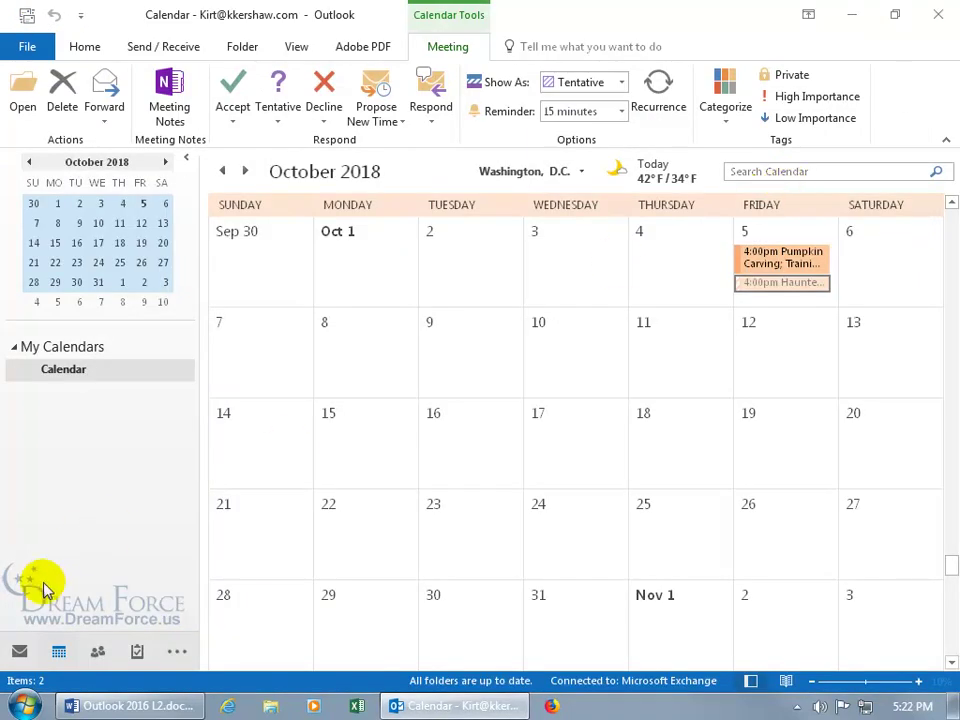
click(19, 651)
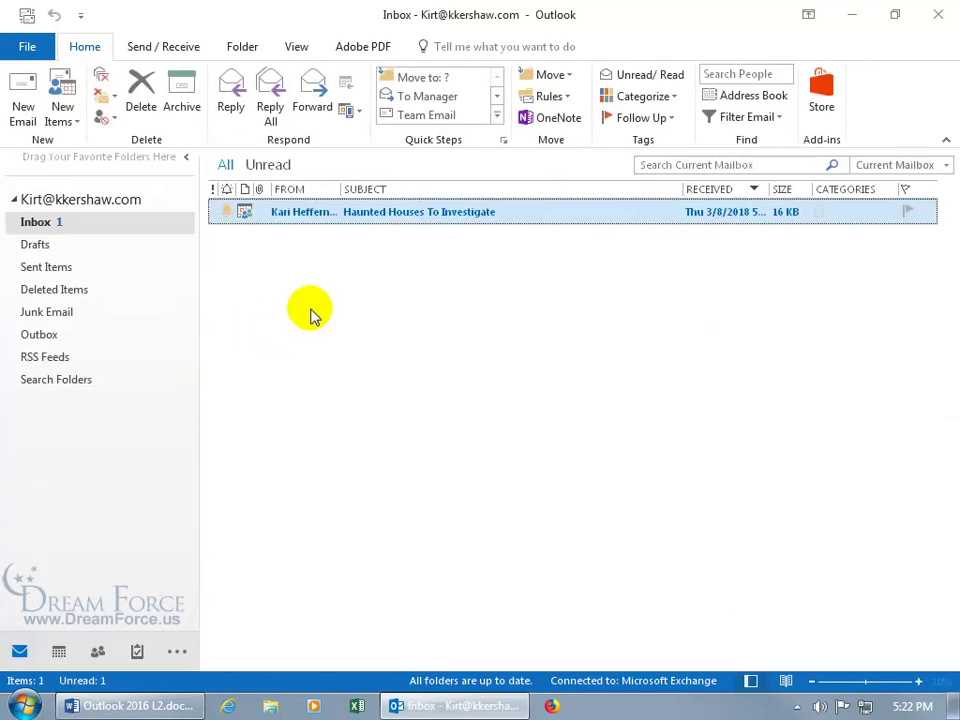
click(385, 212)
double_click(385, 212)
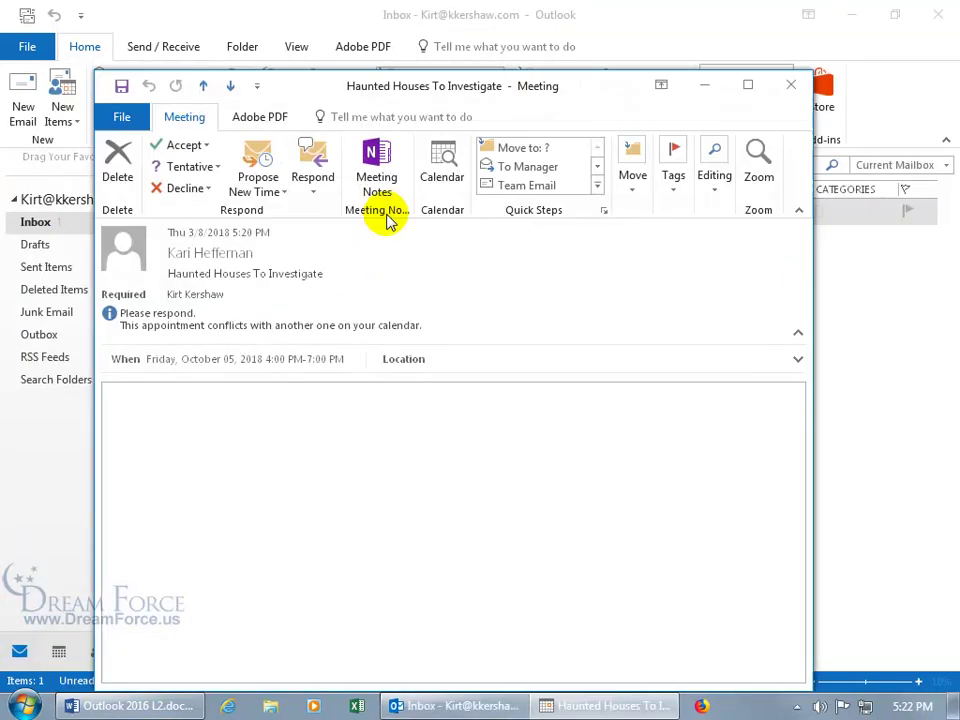
click(746, 82)
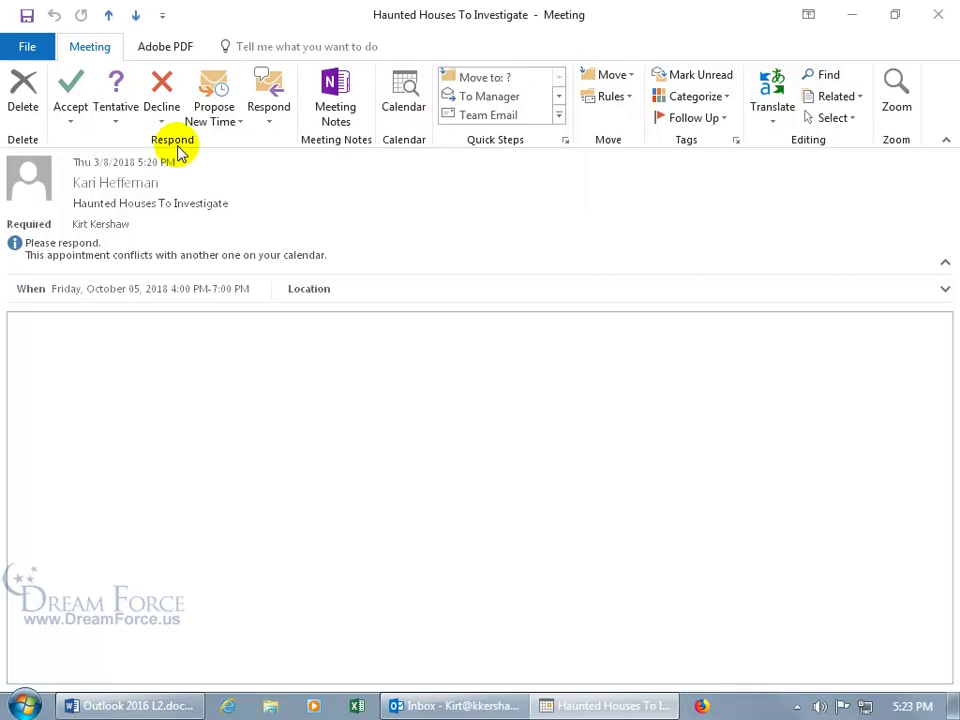
click(74, 125)
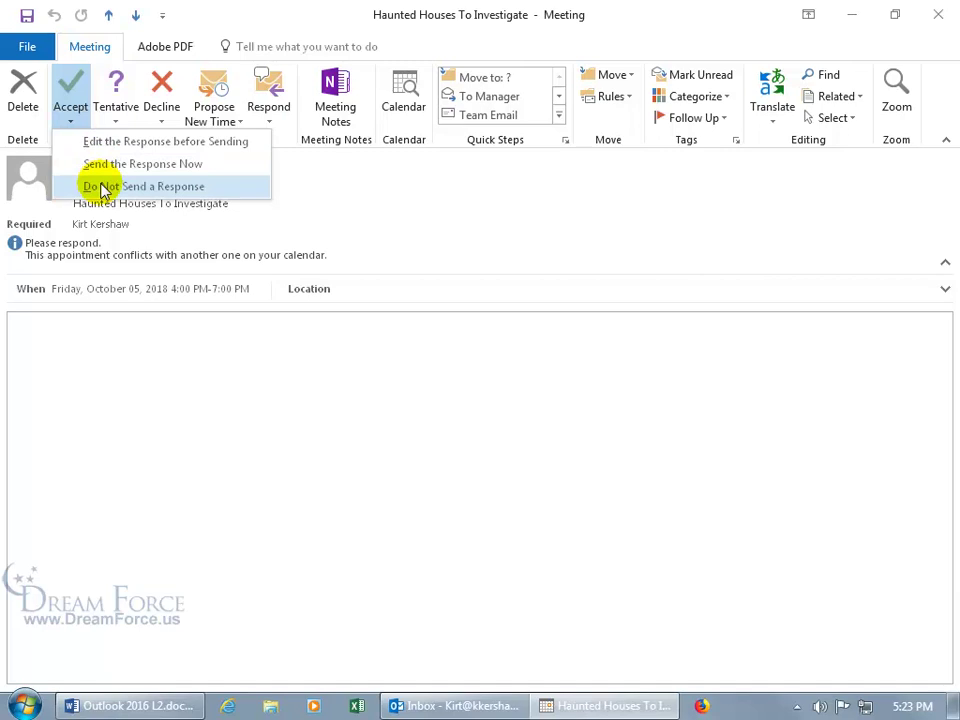
click(364, 219)
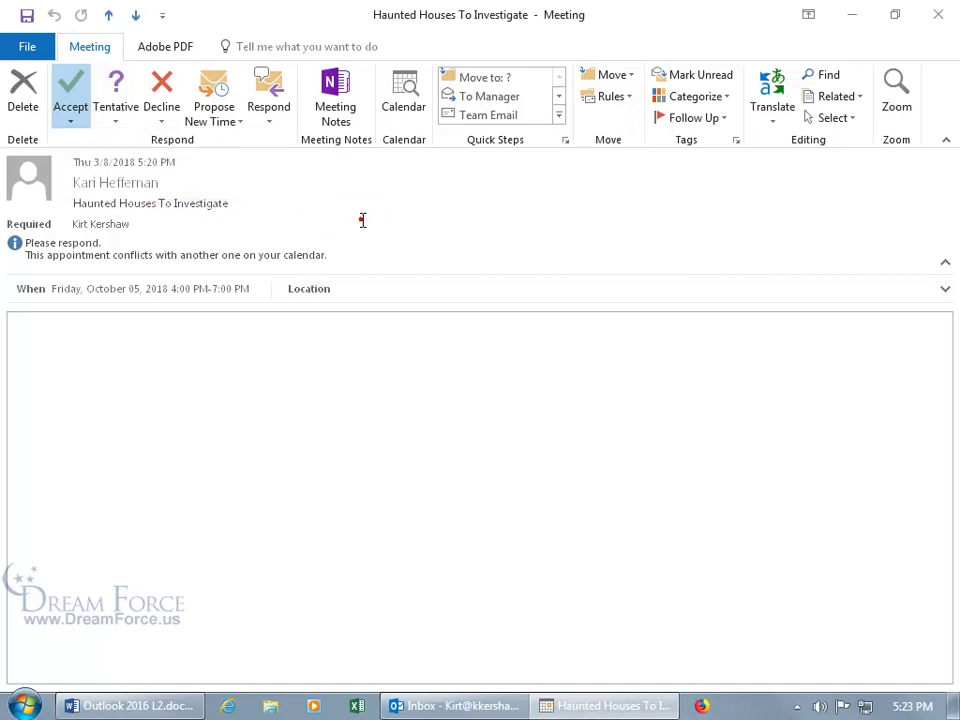
click(126, 122)
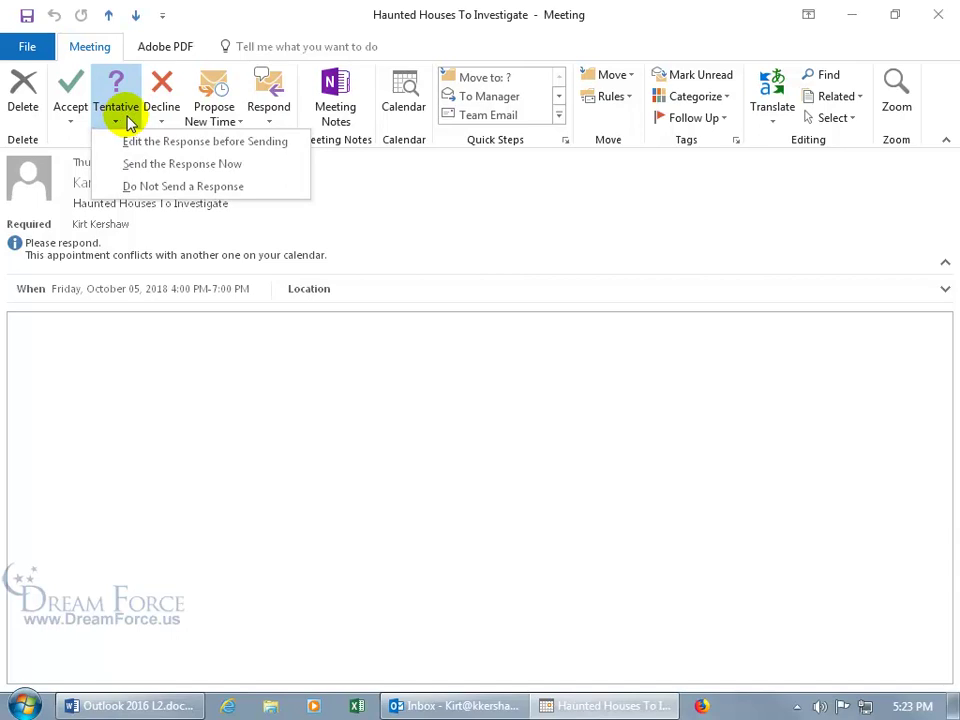
click(156, 122)
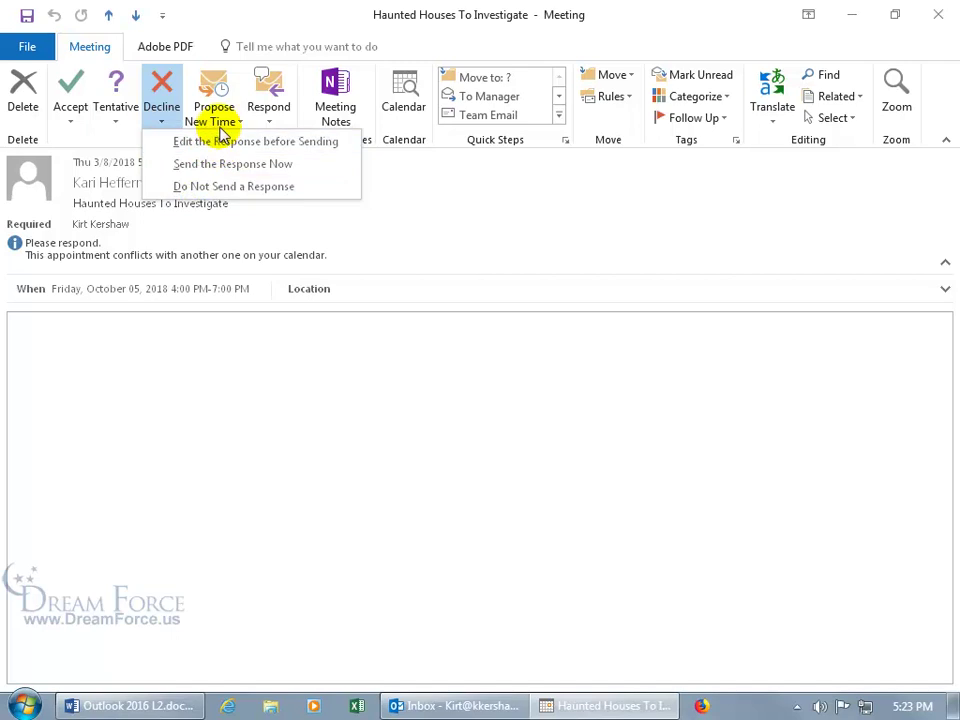
click(271, 122)
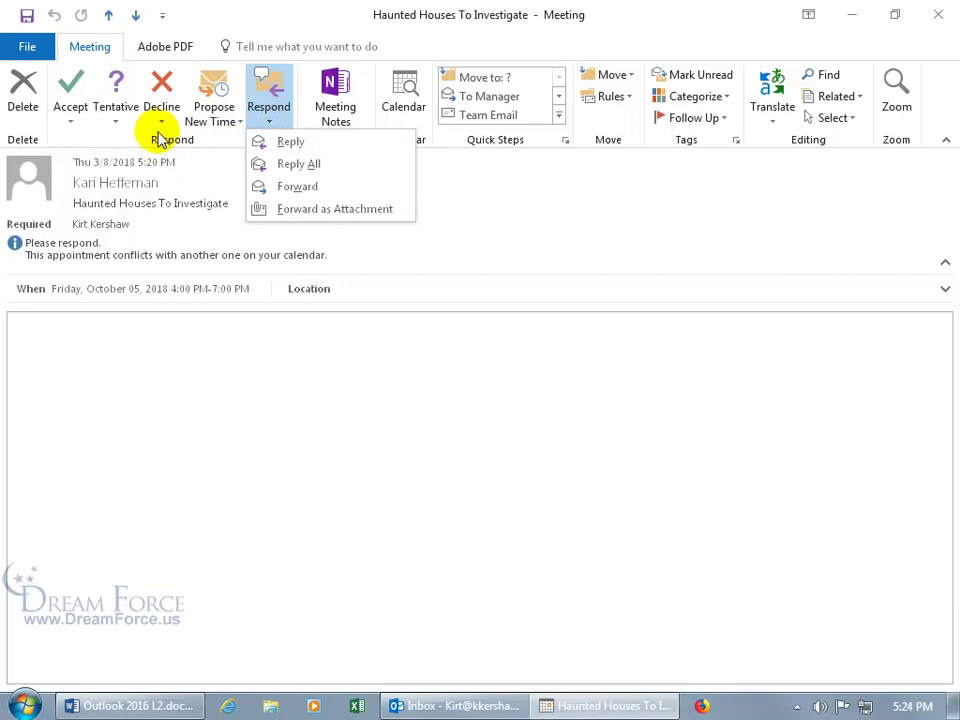
click(200, 170)
click(405, 105)
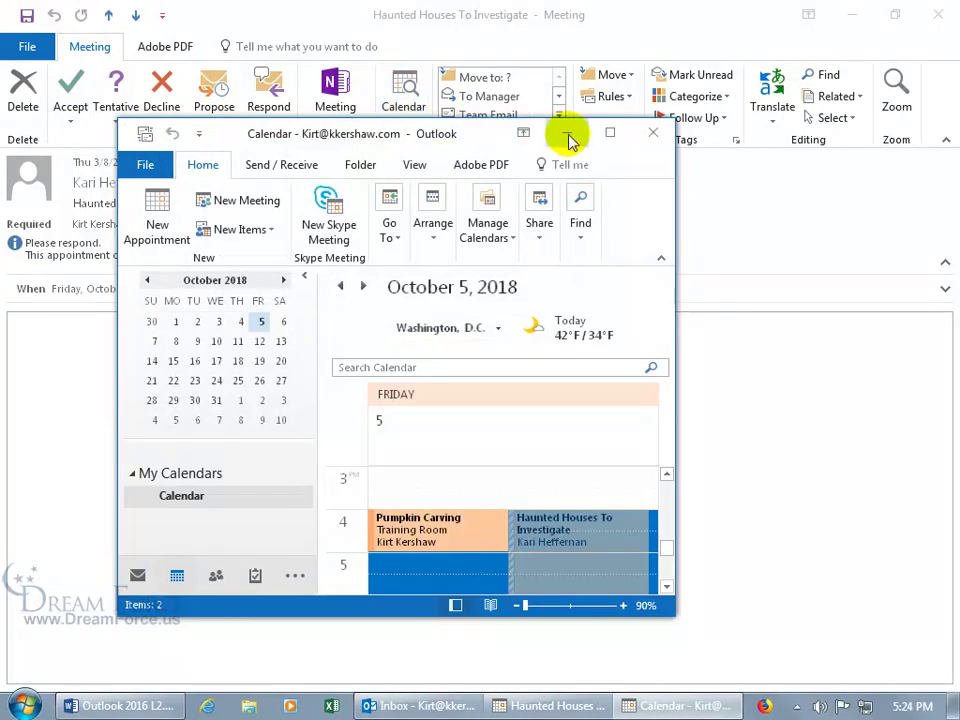
click(611, 133)
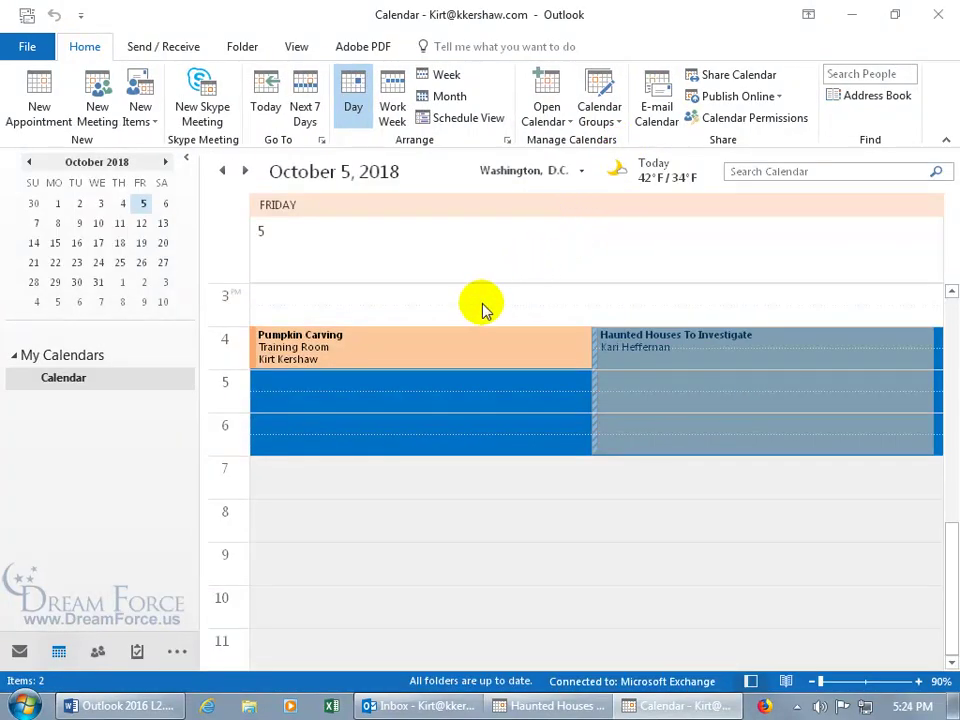
mouse_move(381, 345)
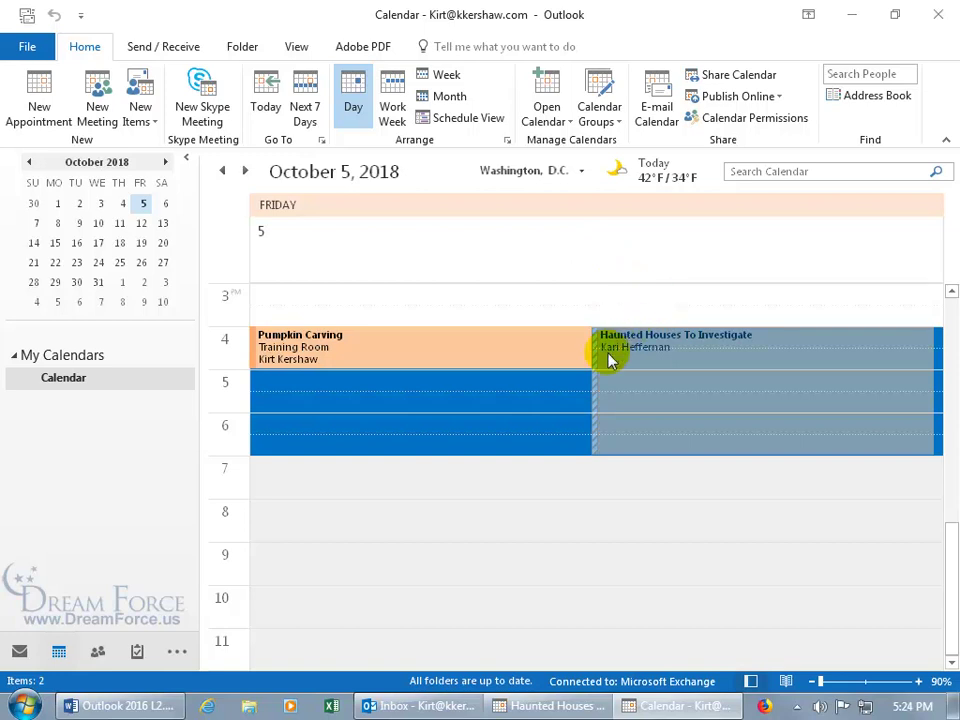
mouse_move(624, 425)
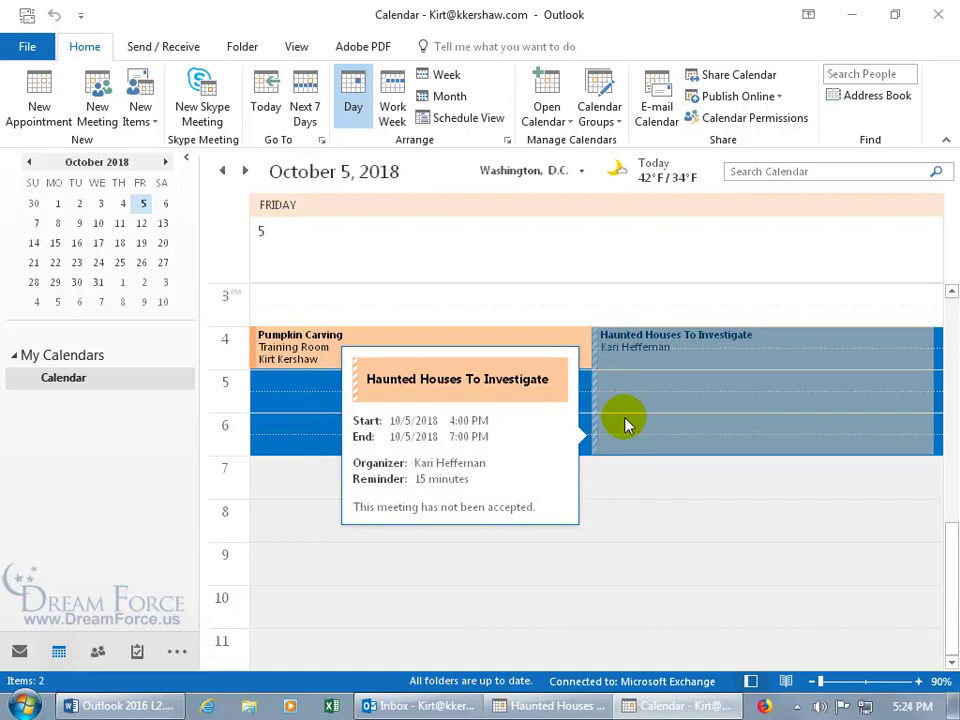
click(938, 14)
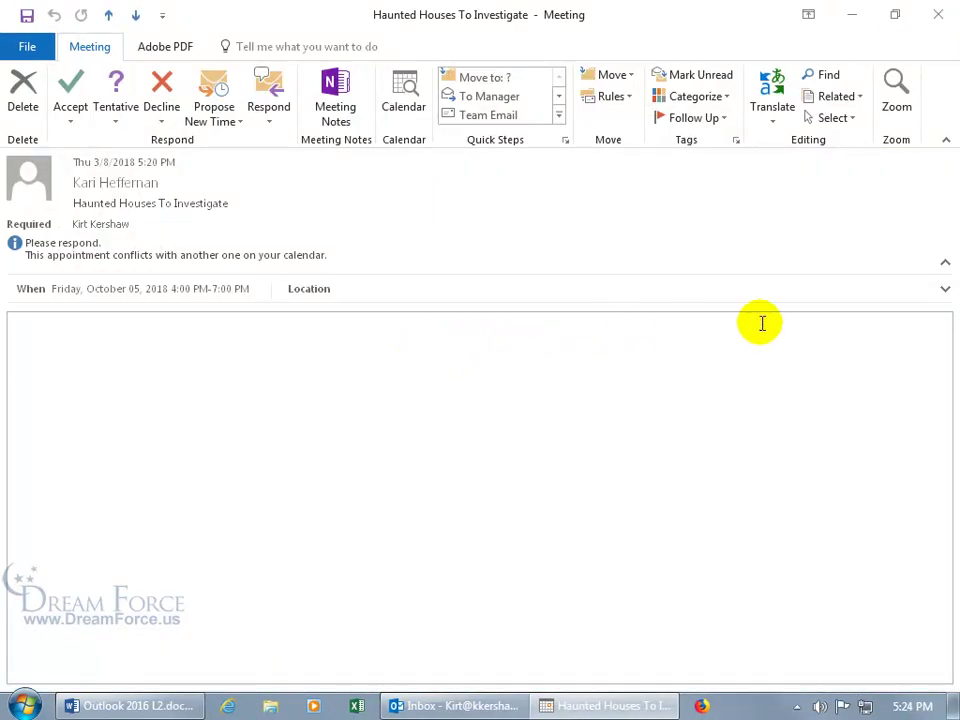
Preview the afternoon's overlapping appointments, then accept Haunted Houses To Investigate with Send the Response Now
click(945, 290)
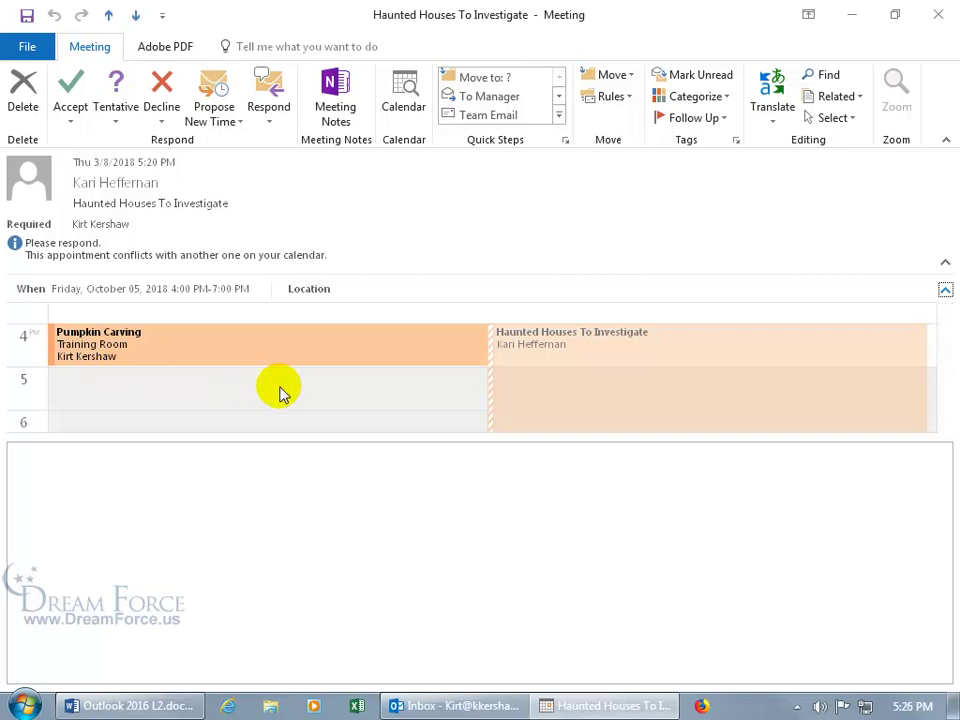
click(70, 118)
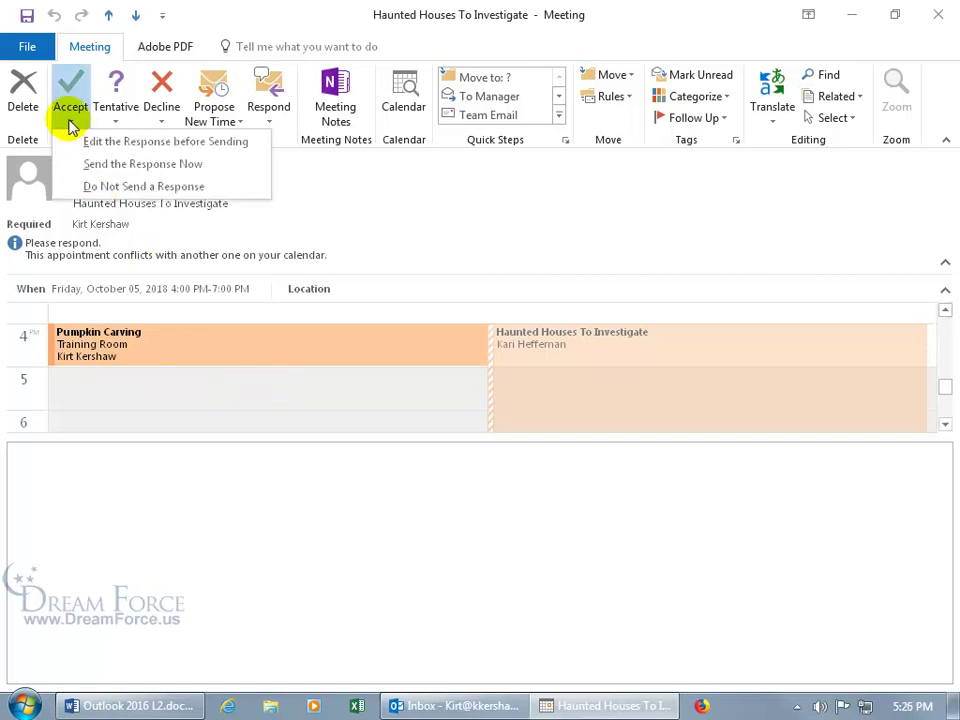
click(101, 172)
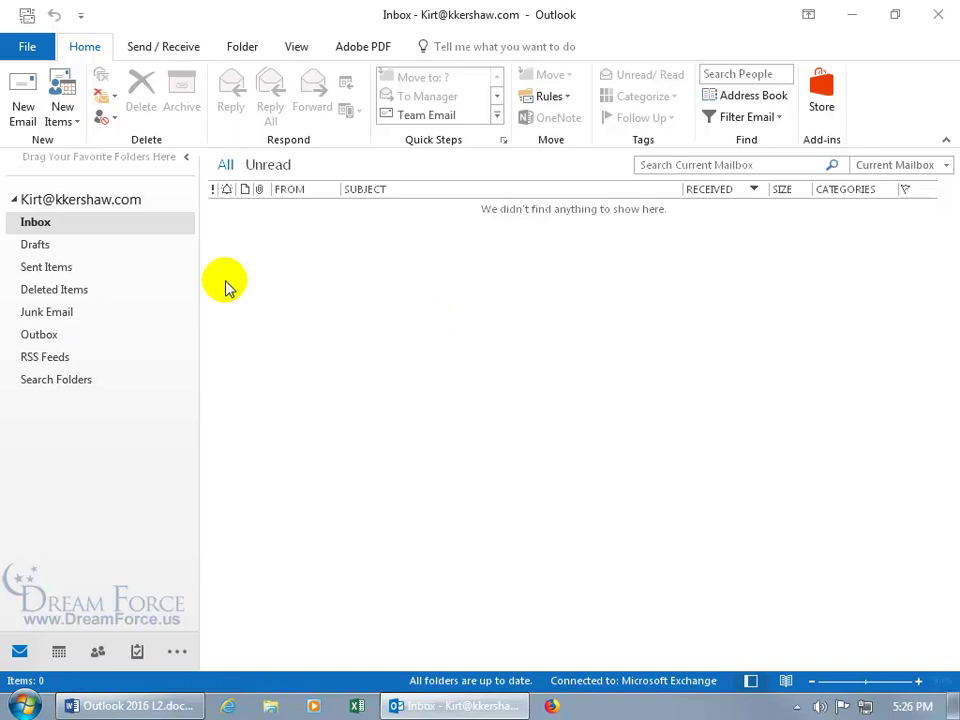
Open Sent Items and turn the Reading Pane off
click(47, 267)
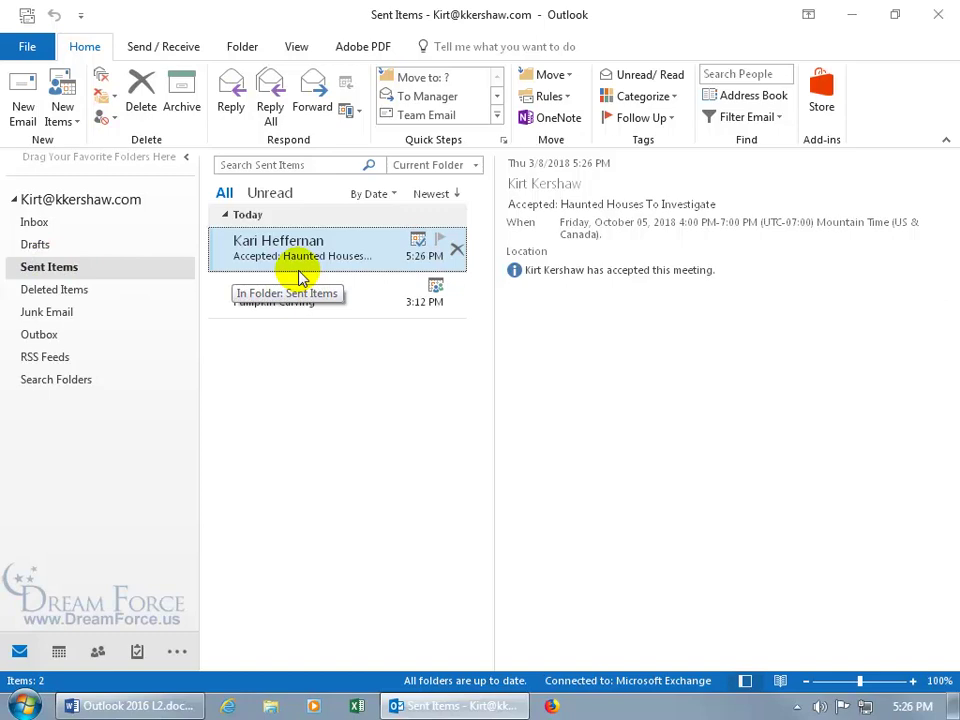
click(297, 48)
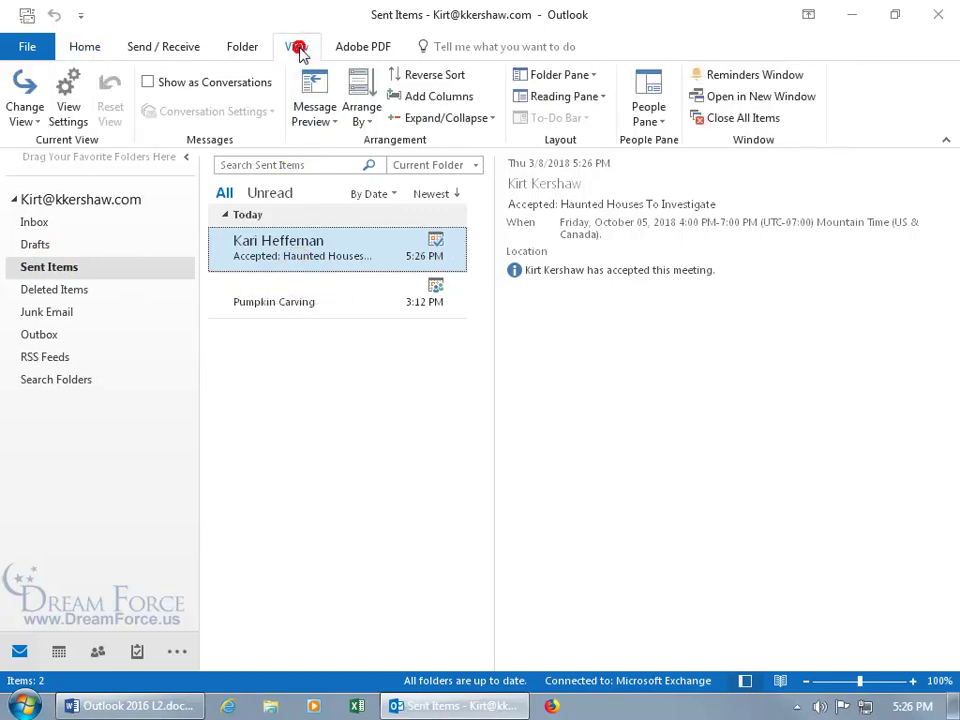
click(598, 100)
click(566, 168)
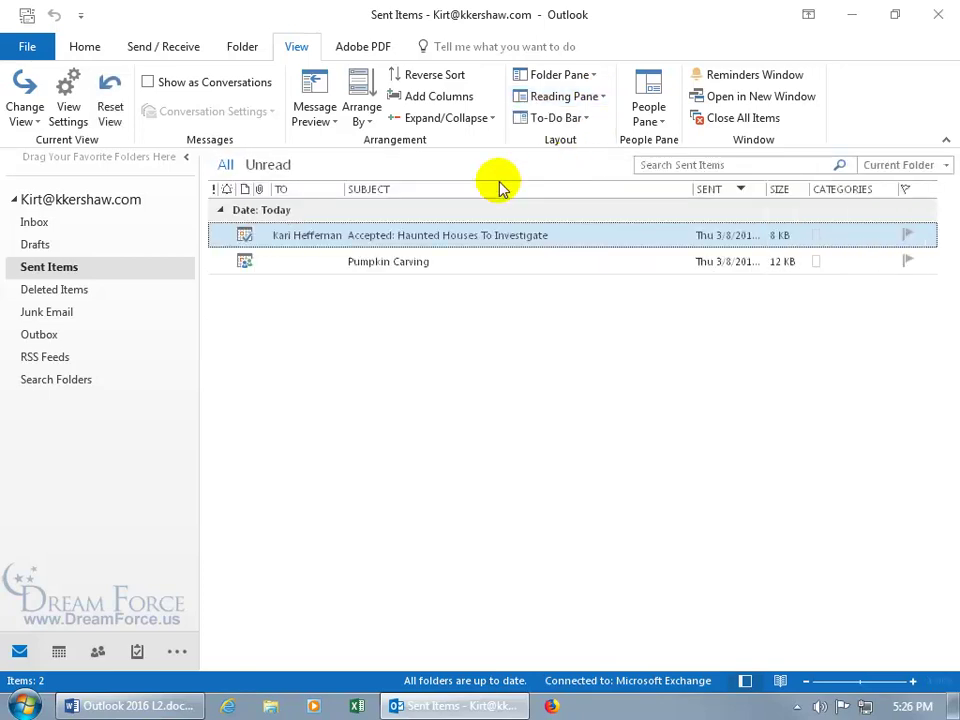
Remove all grouping from the Sent Items list in View Settings
right_click(425, 193)
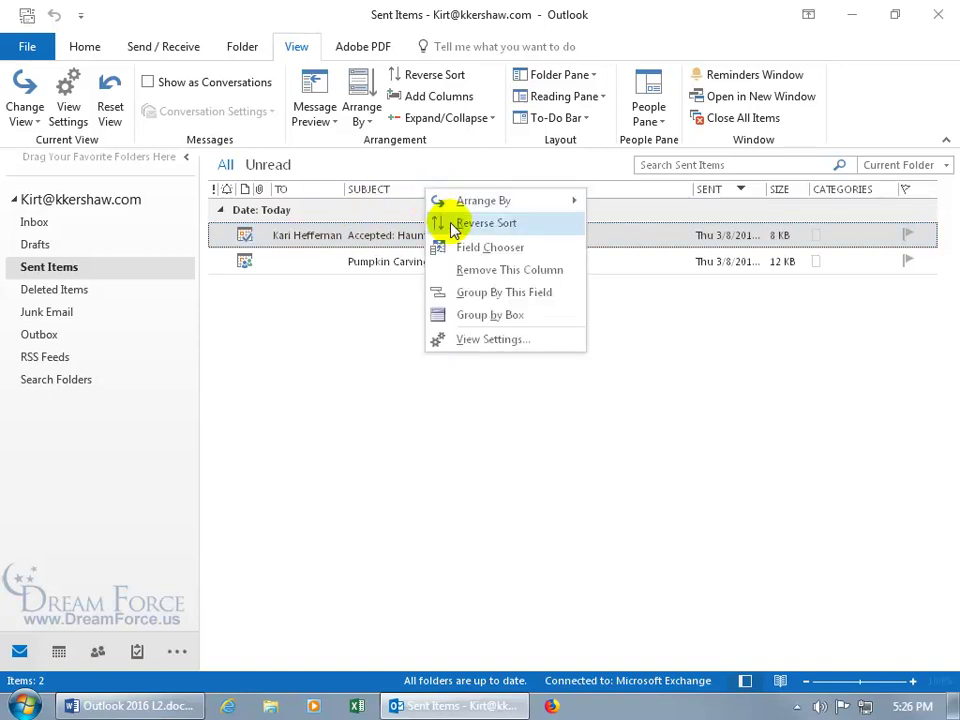
click(472, 340)
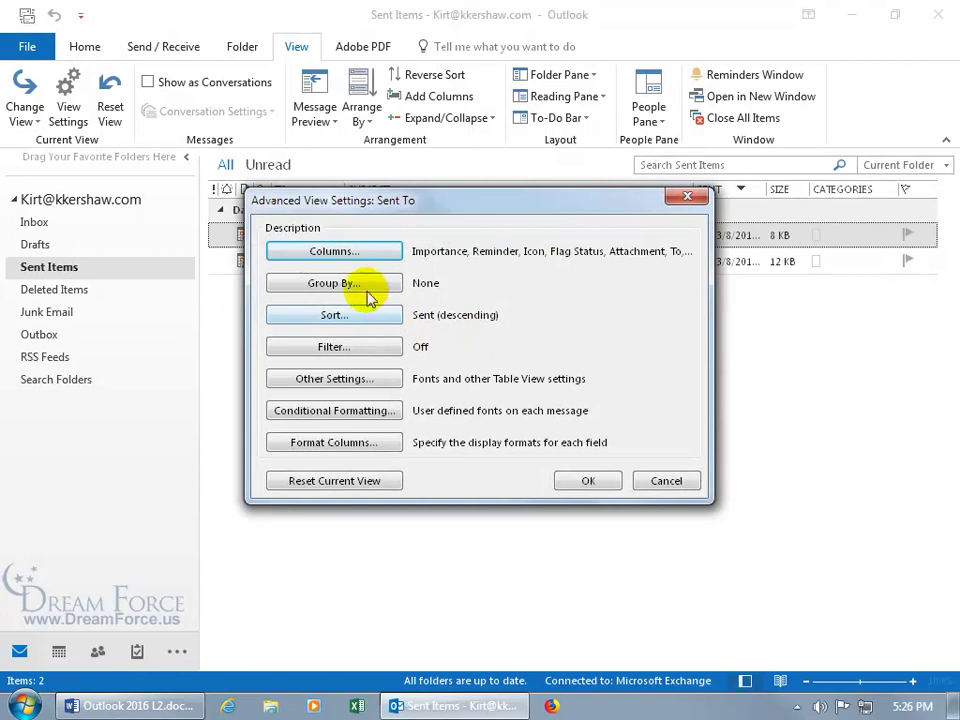
click(363, 287)
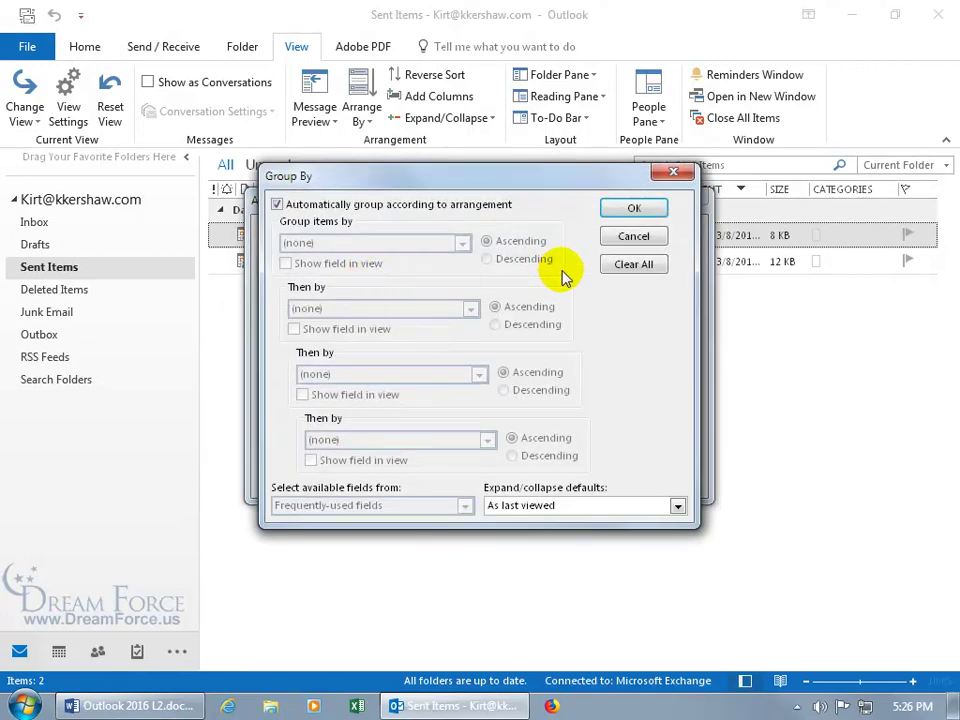
click(626, 266)
click(634, 208)
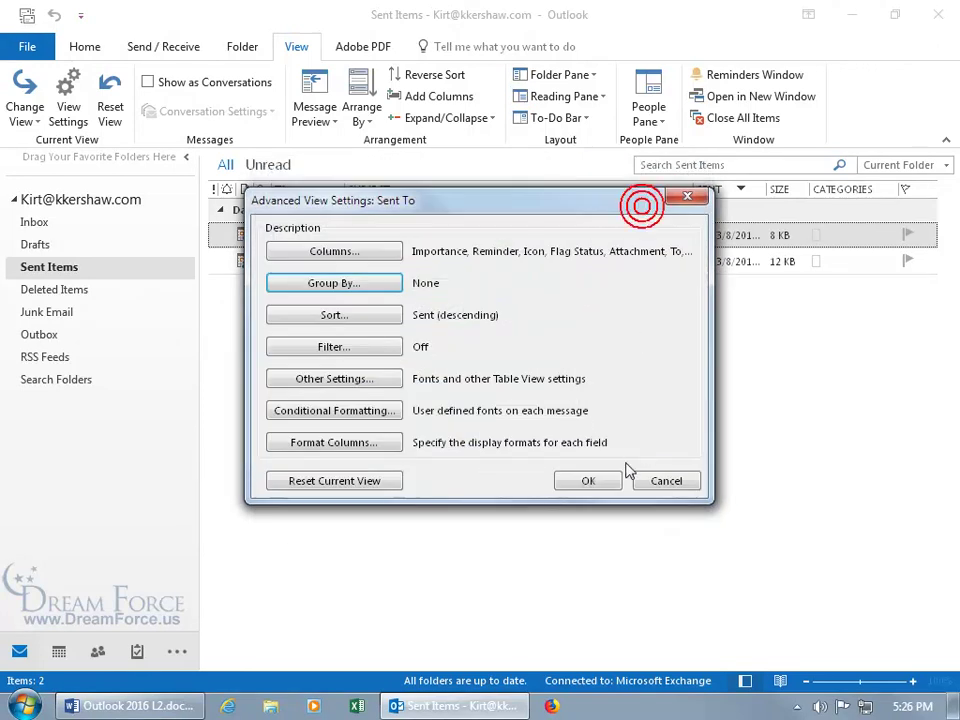
click(590, 482)
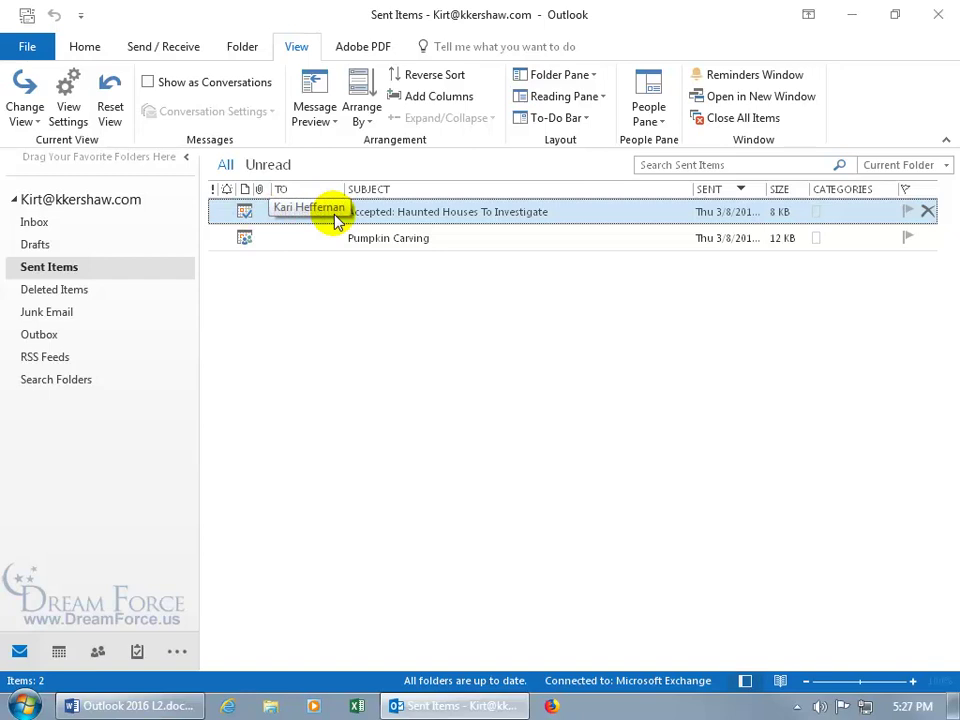
Open the Accepted: Haunted Houses To Investigate reply maximized, then close it
double_click(364, 216)
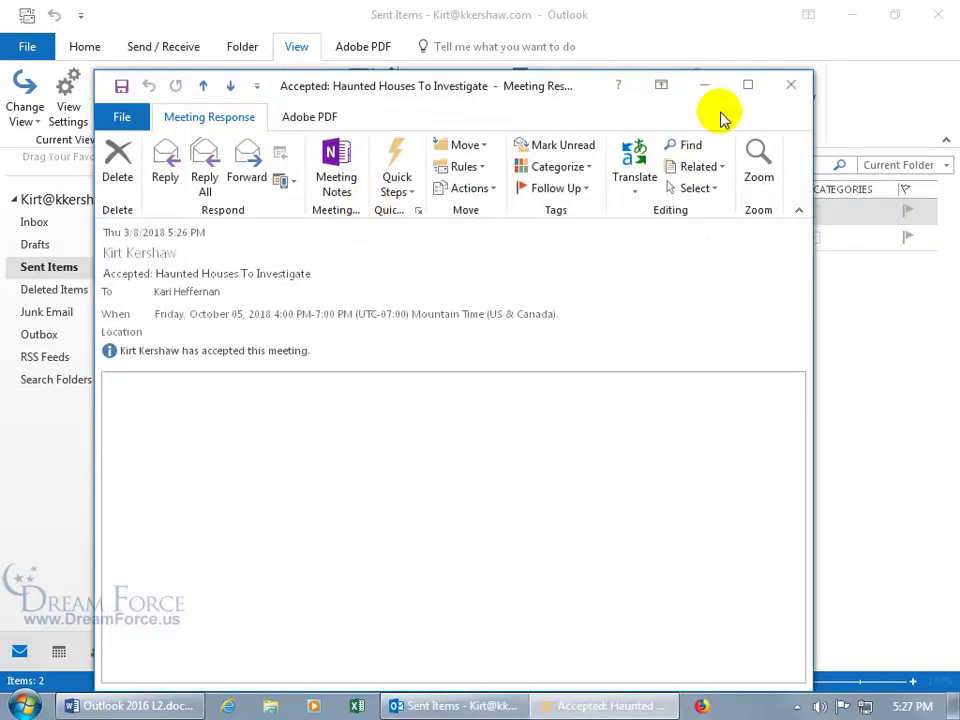
click(746, 84)
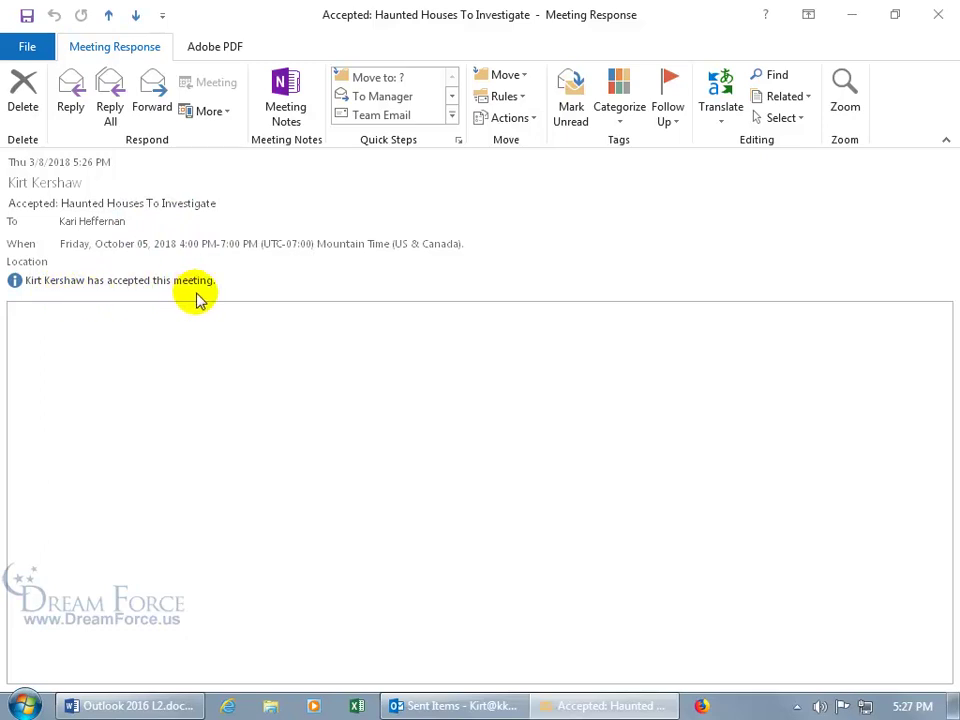
click(938, 14)
click(397, 418)
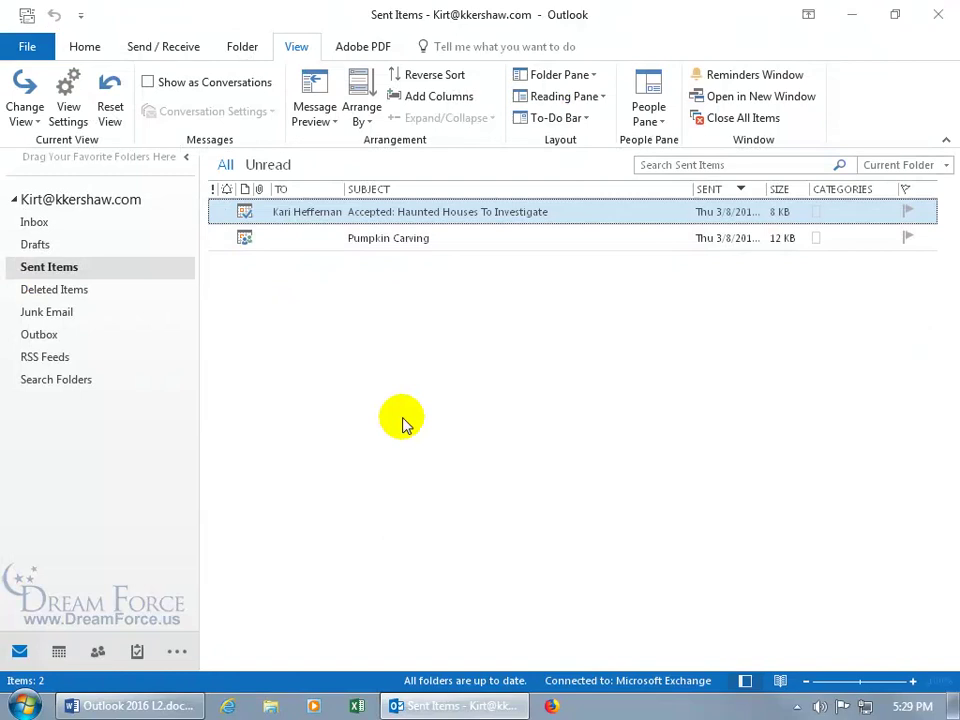
click(59, 651)
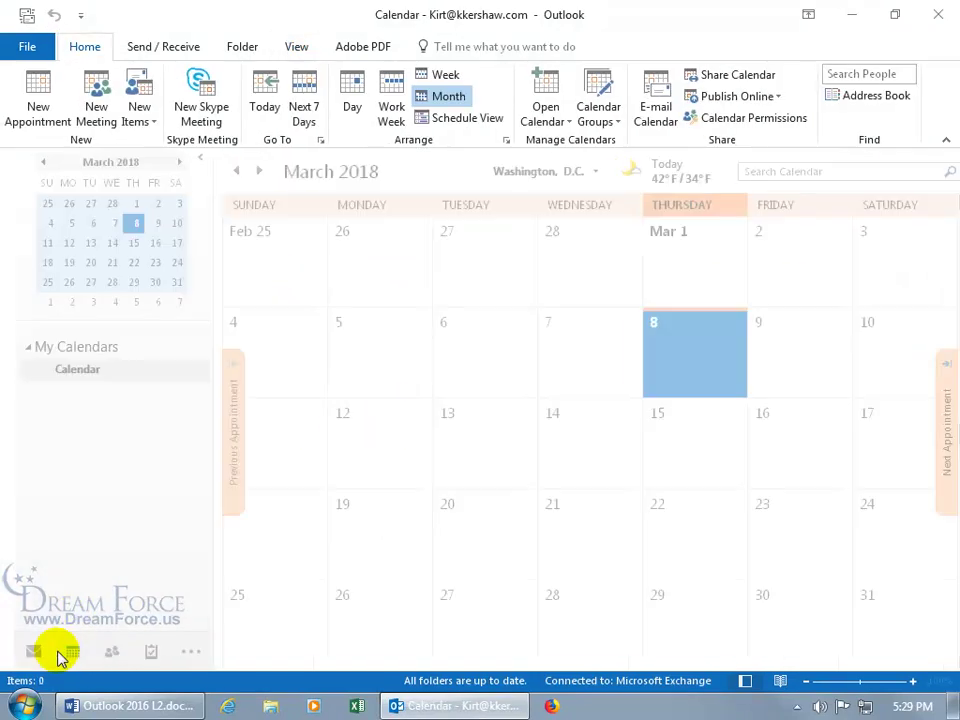
Jump the calendar to October 2018 using Go to Date 10/1/18
right_click(458, 349)
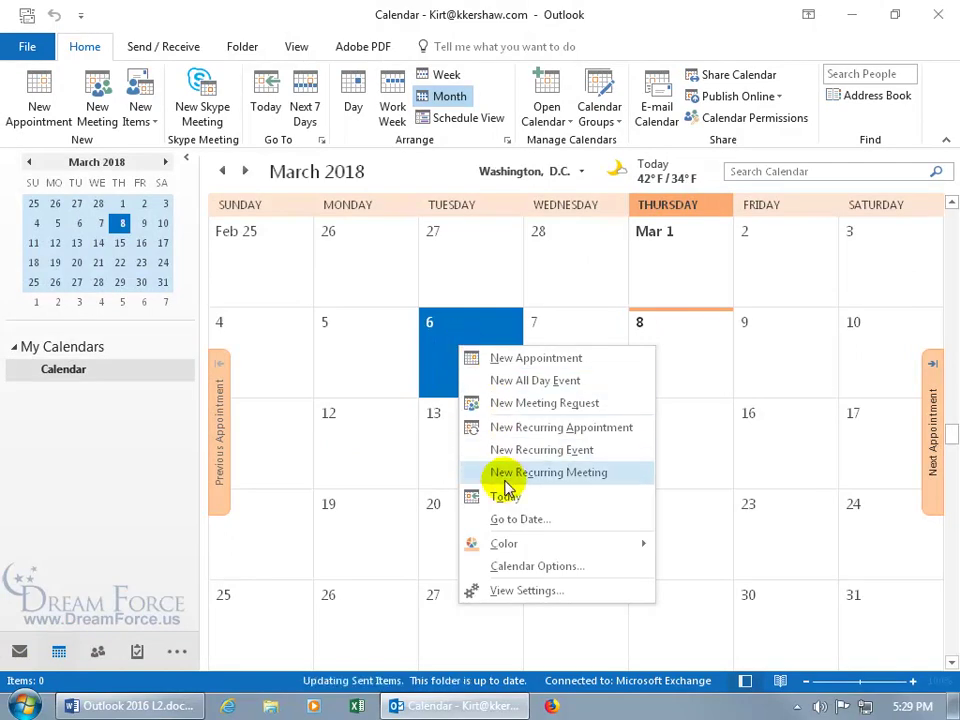
click(511, 520)
text(10/)
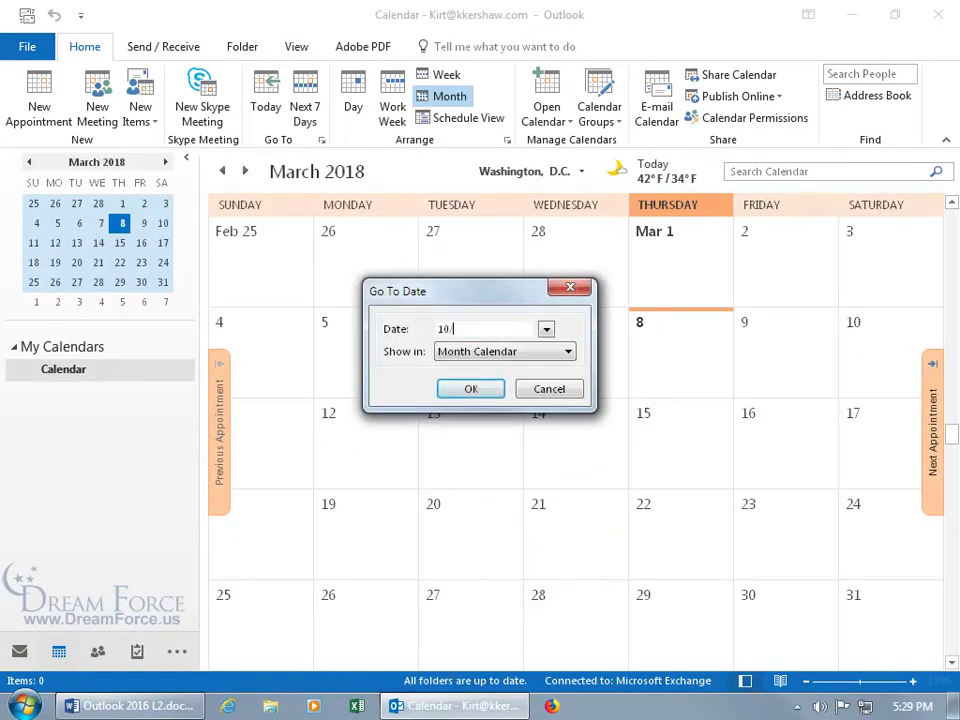
text(1/18)
key(Return)
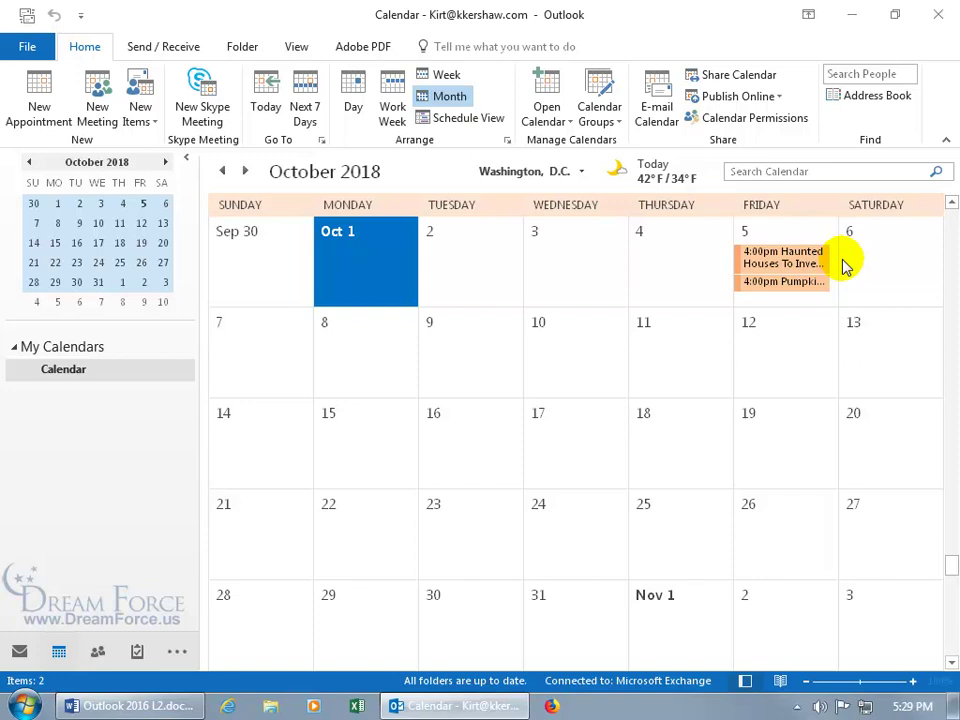
Change the Haunted Houses To Investigate reply to Tentative and send it now
mouse_move(837, 281)
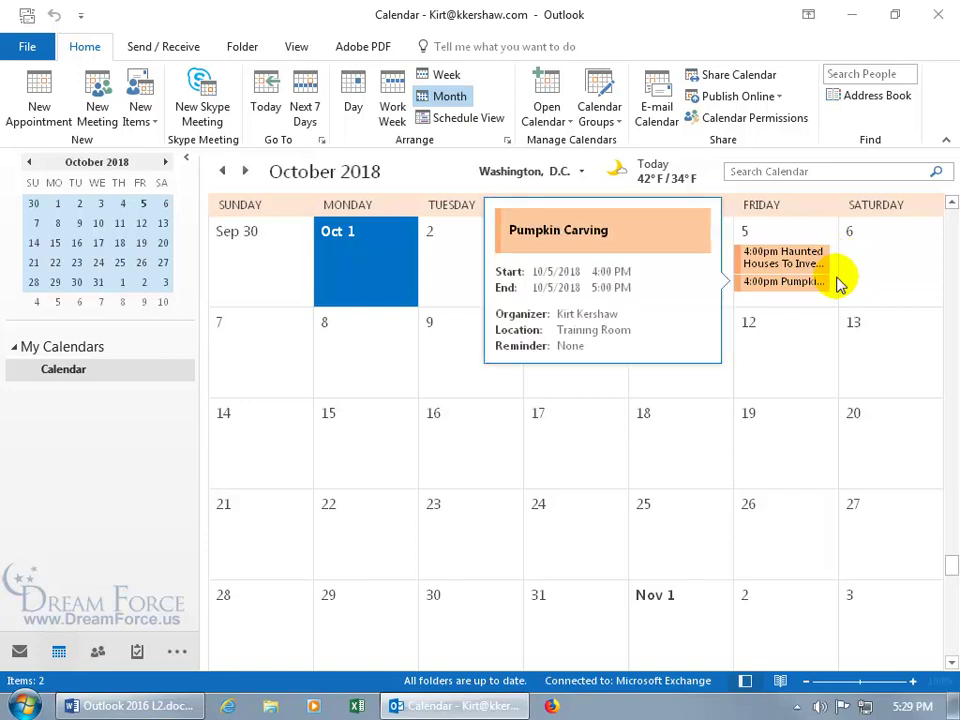
double_click(785, 254)
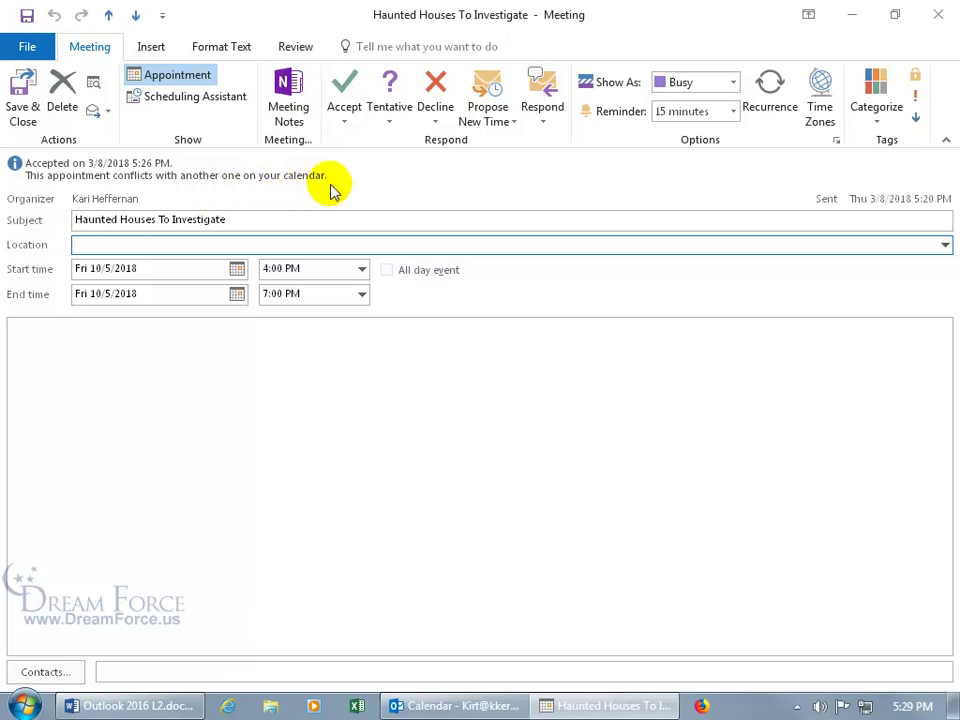
click(390, 115)
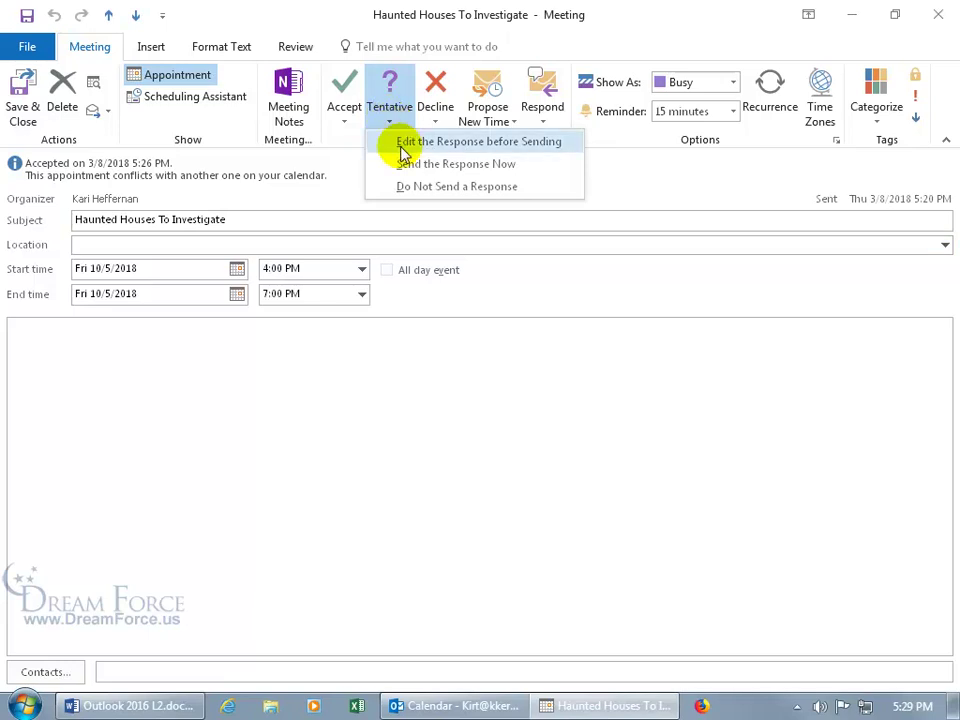
click(405, 164)
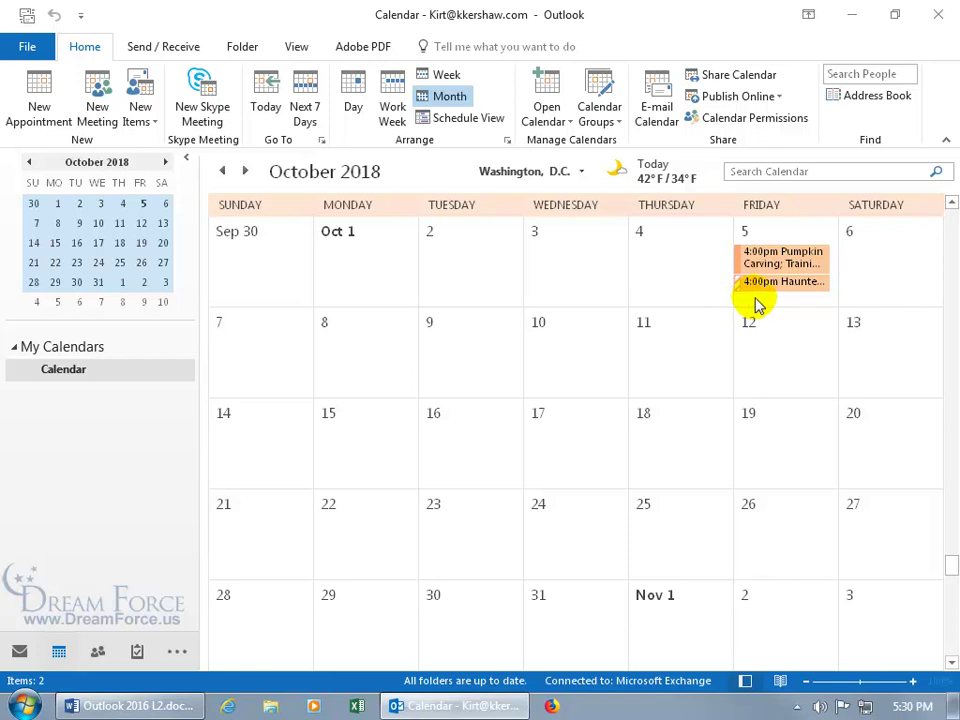
Decline Haunted Houses To Investigate with an edited note saying Pumpkin Carving was scheduled first
double_click(750, 282)
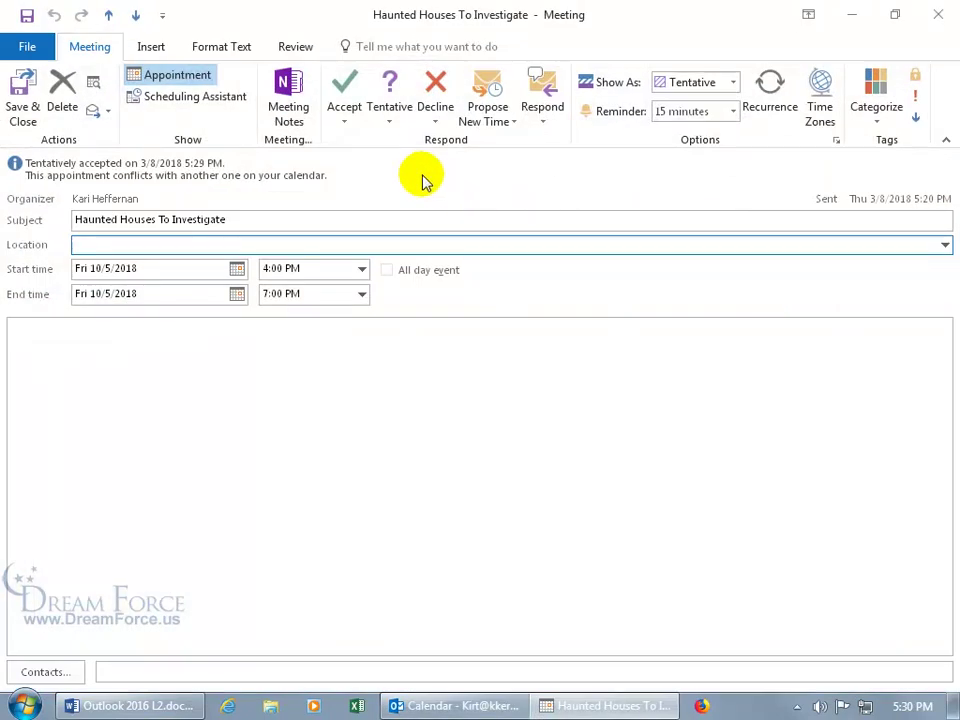
click(428, 110)
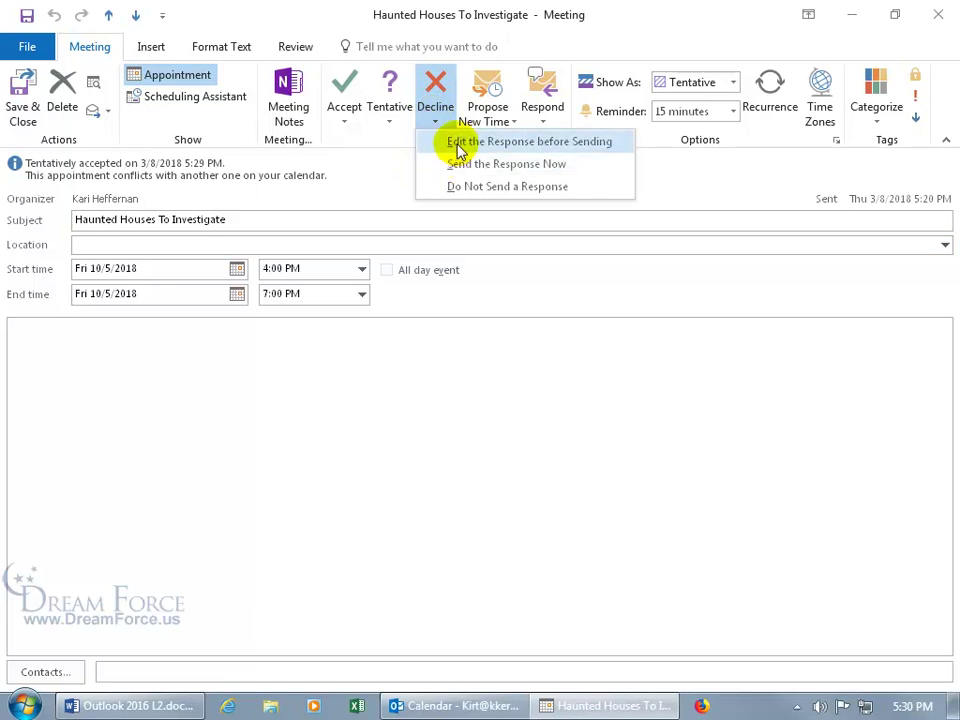
click(457, 146)
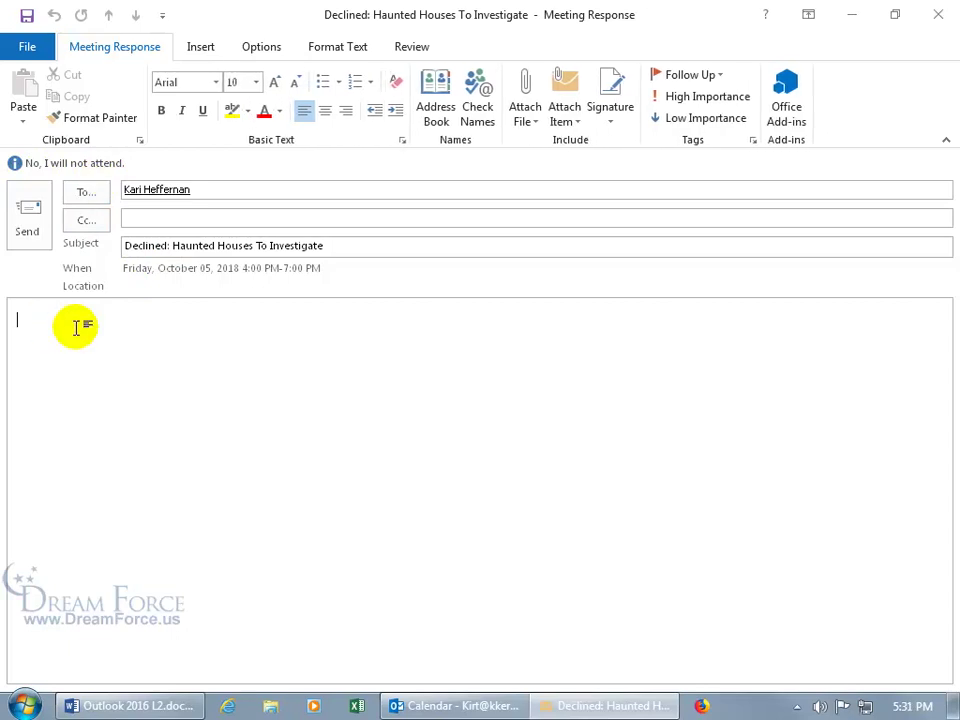
text(But I scheduled our Pumpkin Carving fir)
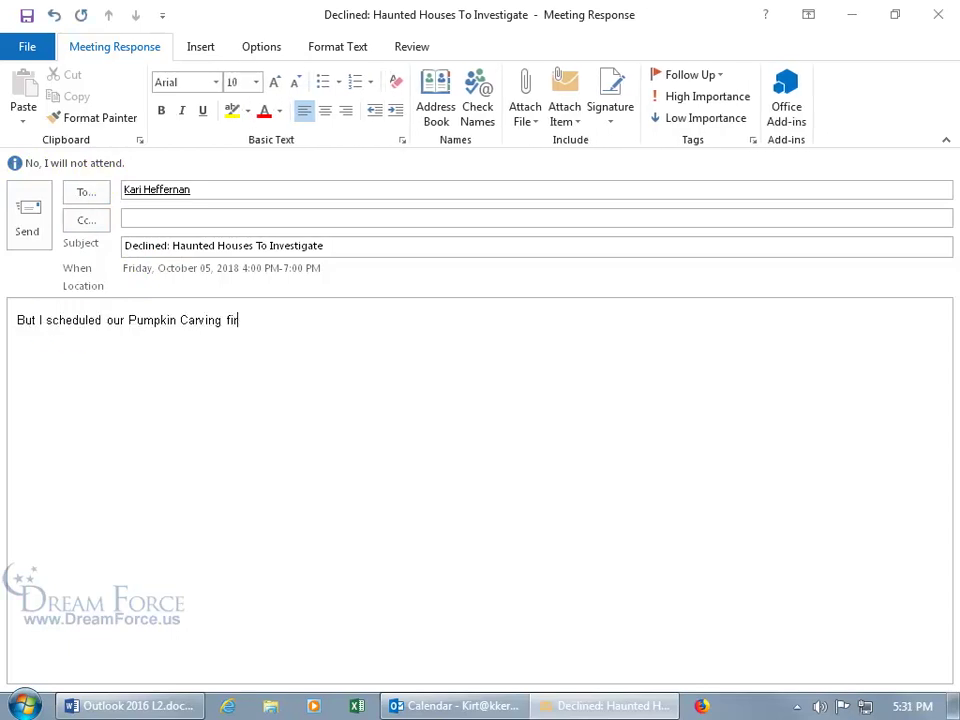
text(st and hadn't heard back, and so if you're really set on Haunted House Investigation, then please keep pushing it :))
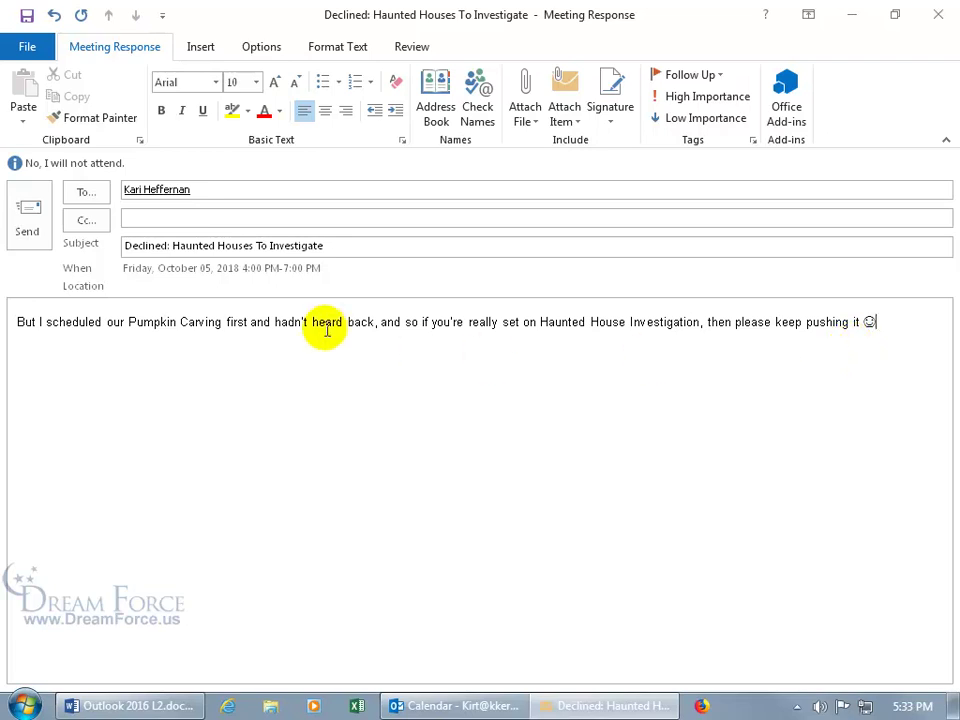
click(28, 212)
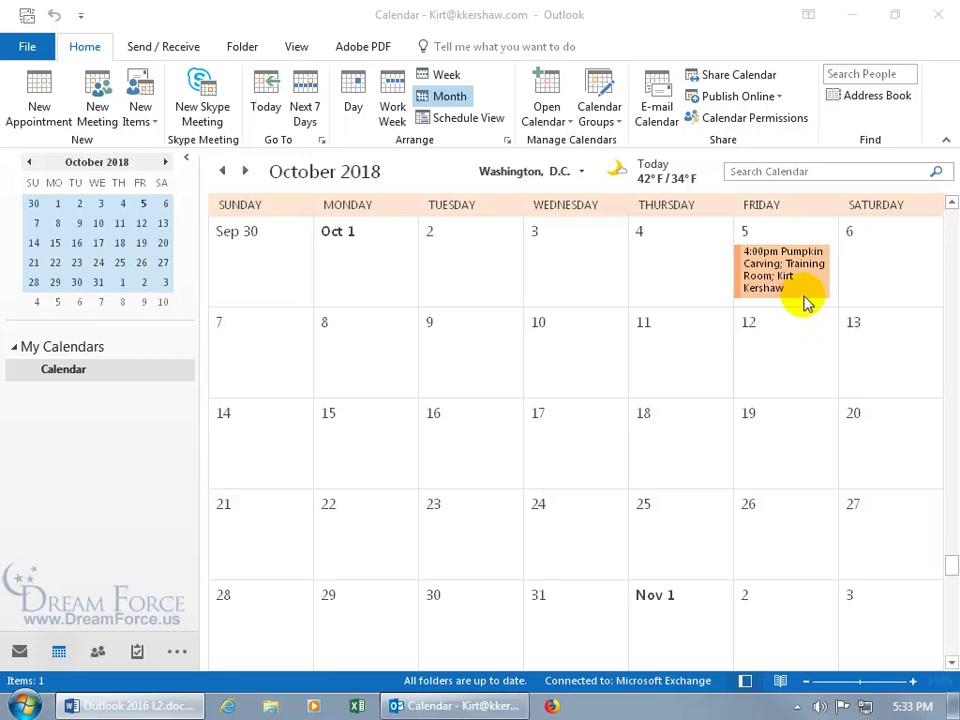
Open the Pumpkin Carving meeting to check its responses, then close it
double_click(789, 275)
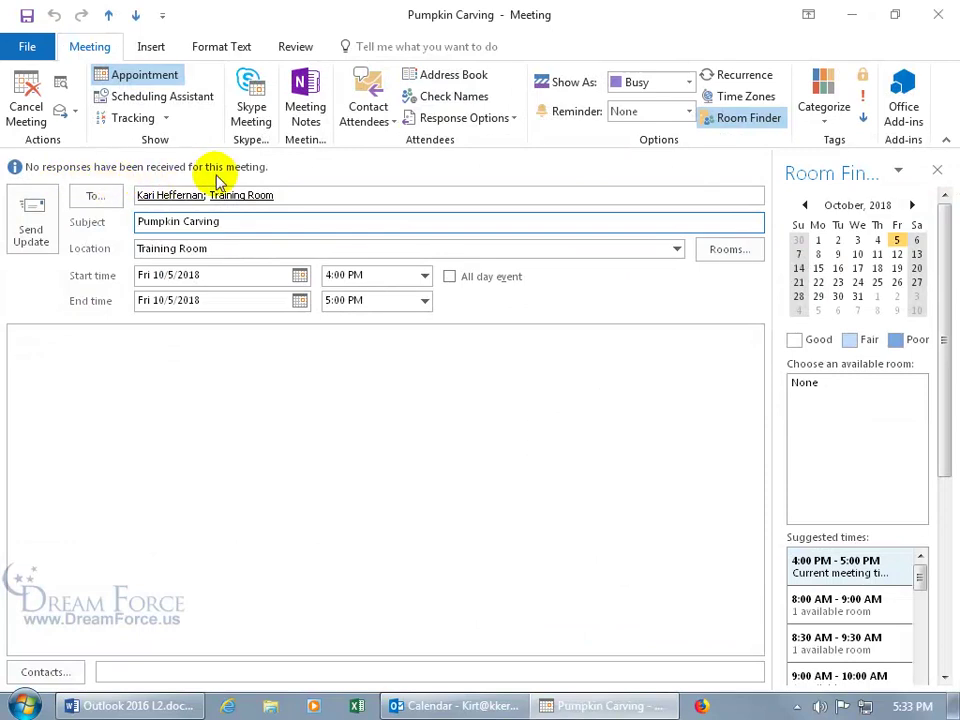
mouse_move(203, 197)
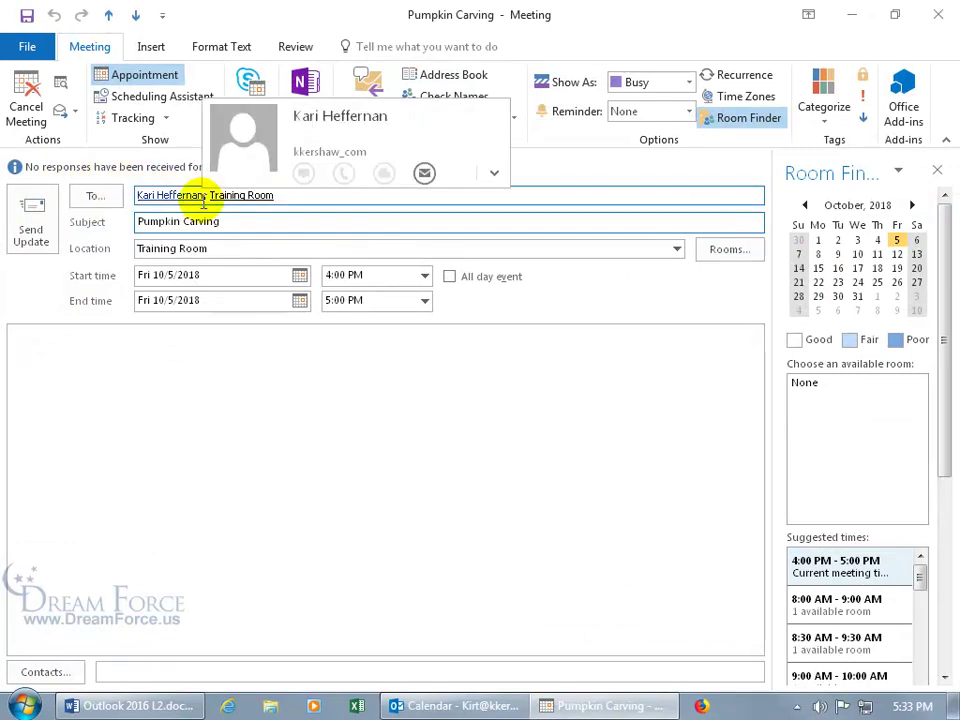
click(937, 14)
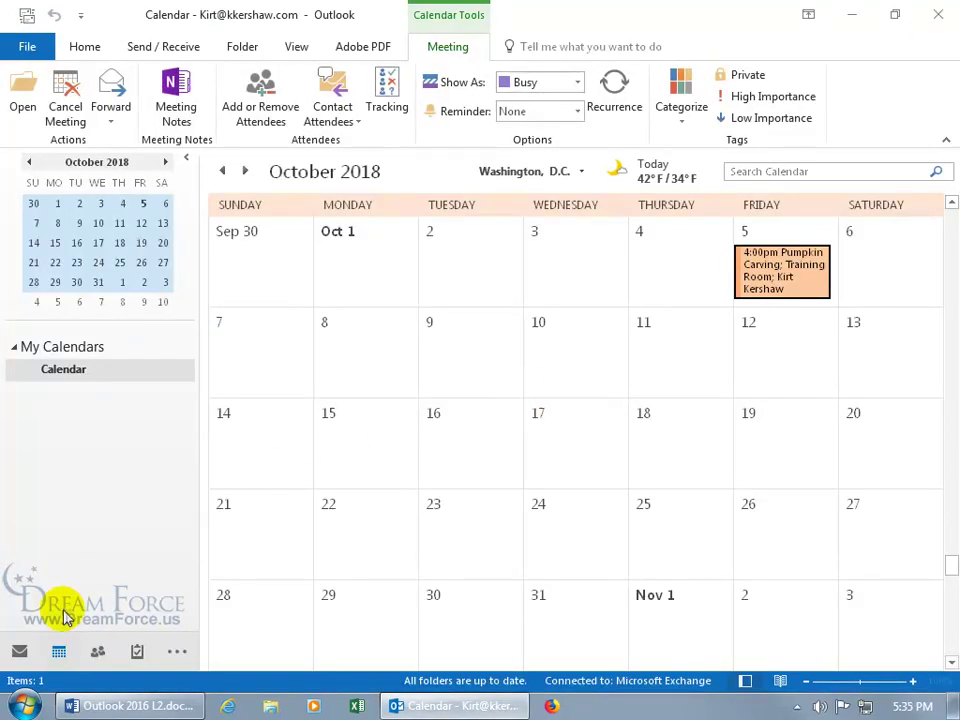
Read the Accepted: Pumpkin Carving reply in the Inbox, then close it
click(19, 650)
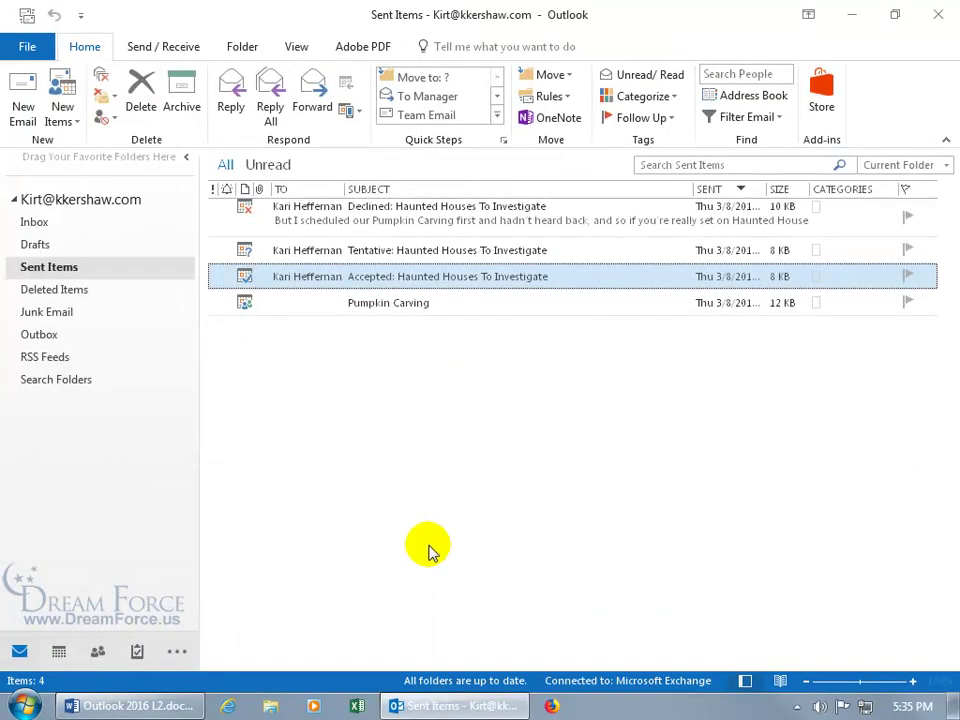
click(33, 221)
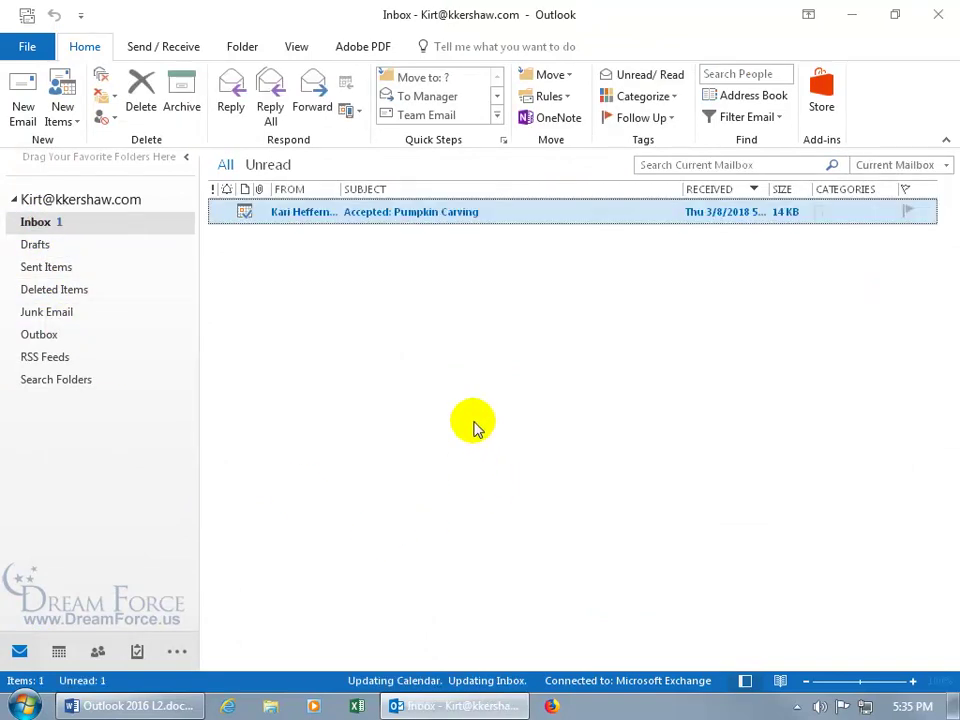
double_click(376, 216)
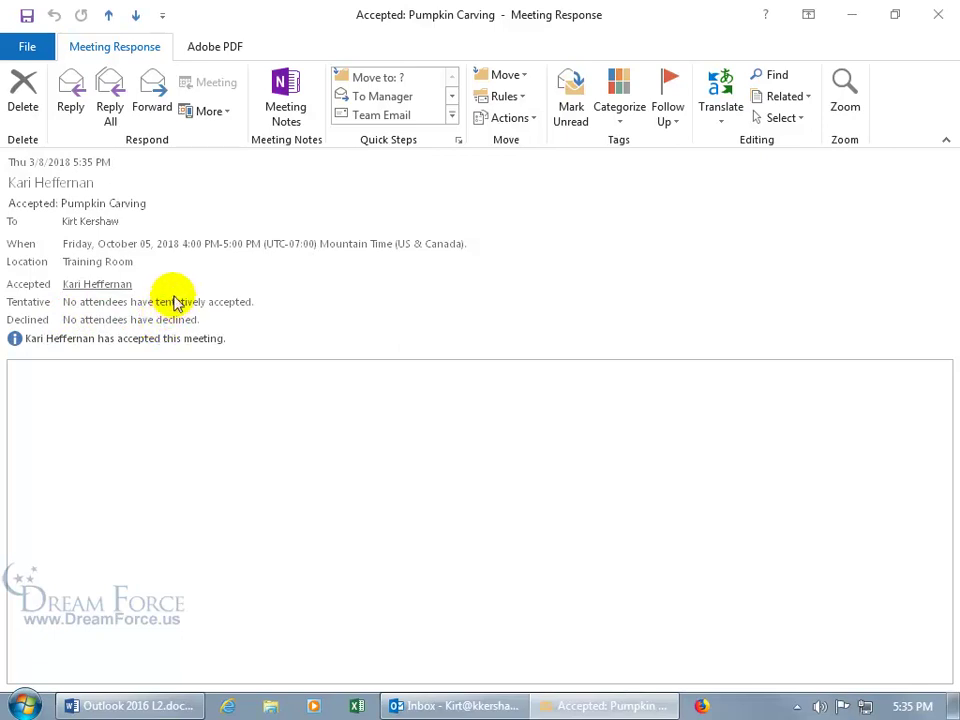
click(938, 14)
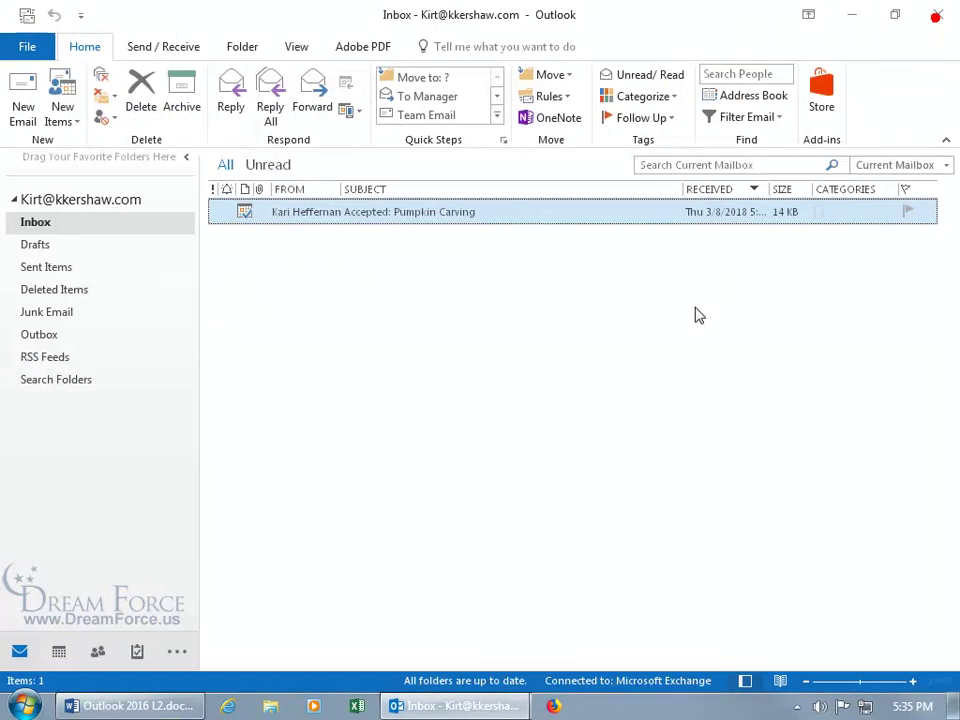
click(59, 651)
Go to 10/1 and confirm Pumpkin Carving shows 1 accepted, 0 tentative, 0 declined
right_click(452, 431)
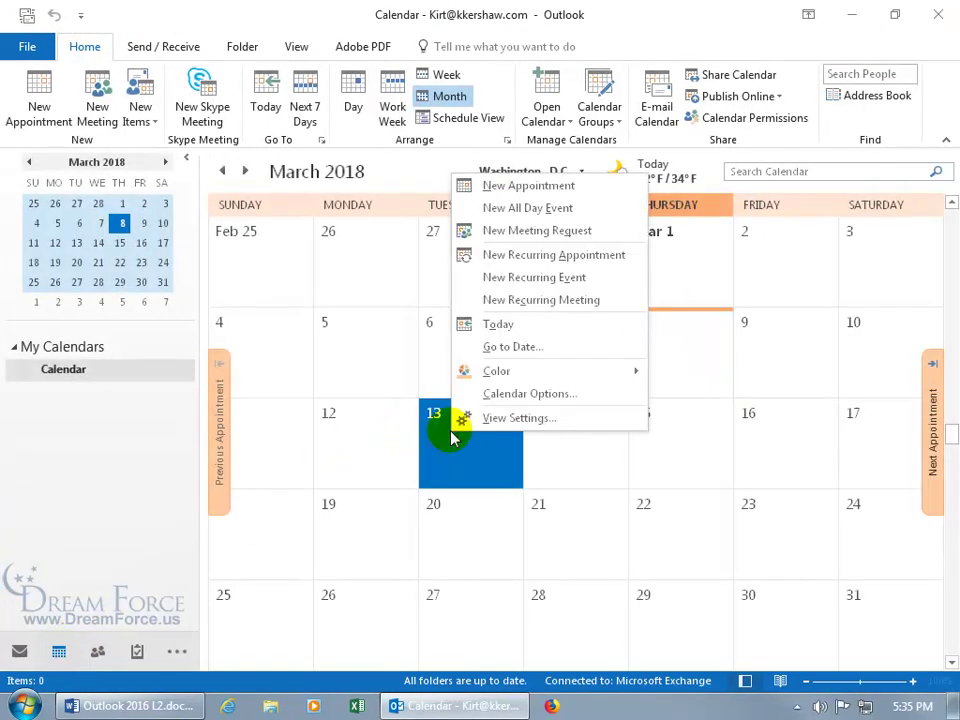
click(540, 347)
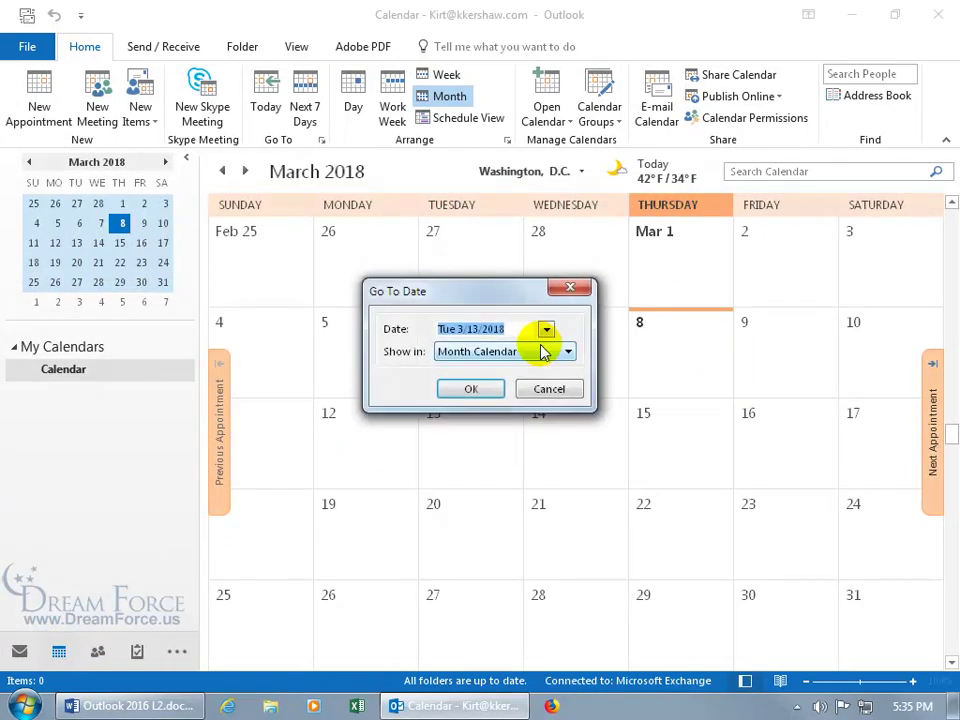
text(10/1/)
key(Return)
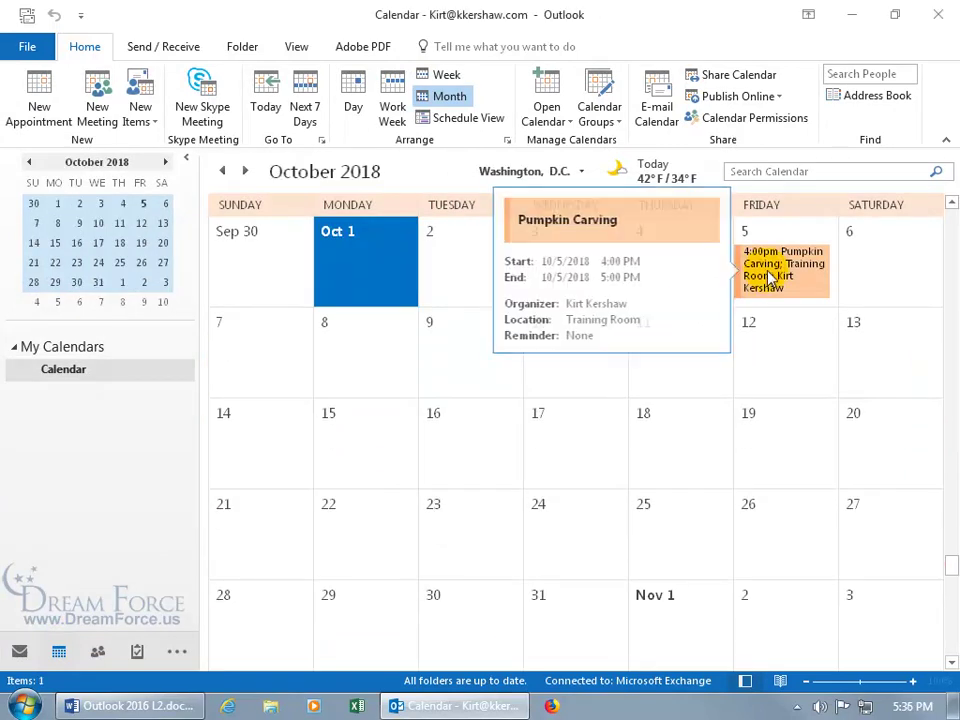
double_click(768, 274)
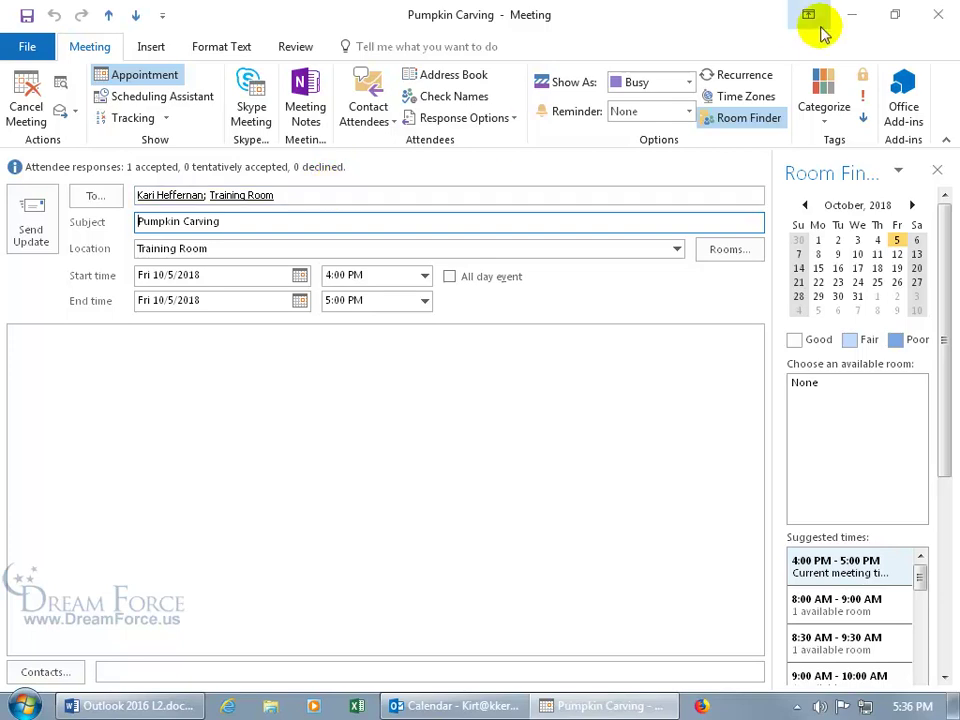
click(940, 16)
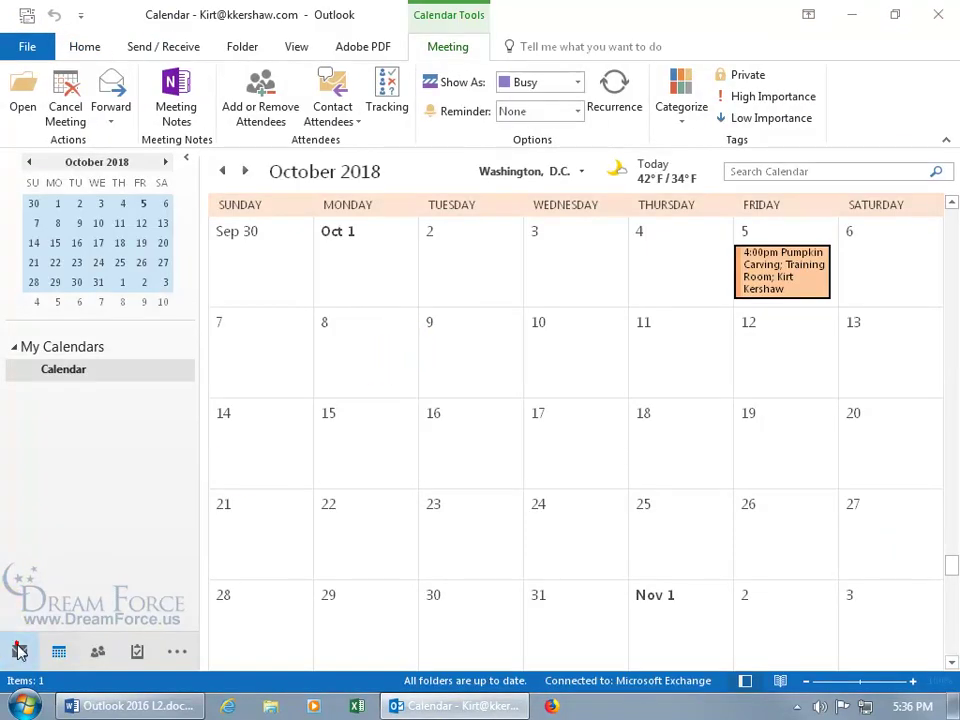
click(17, 649)
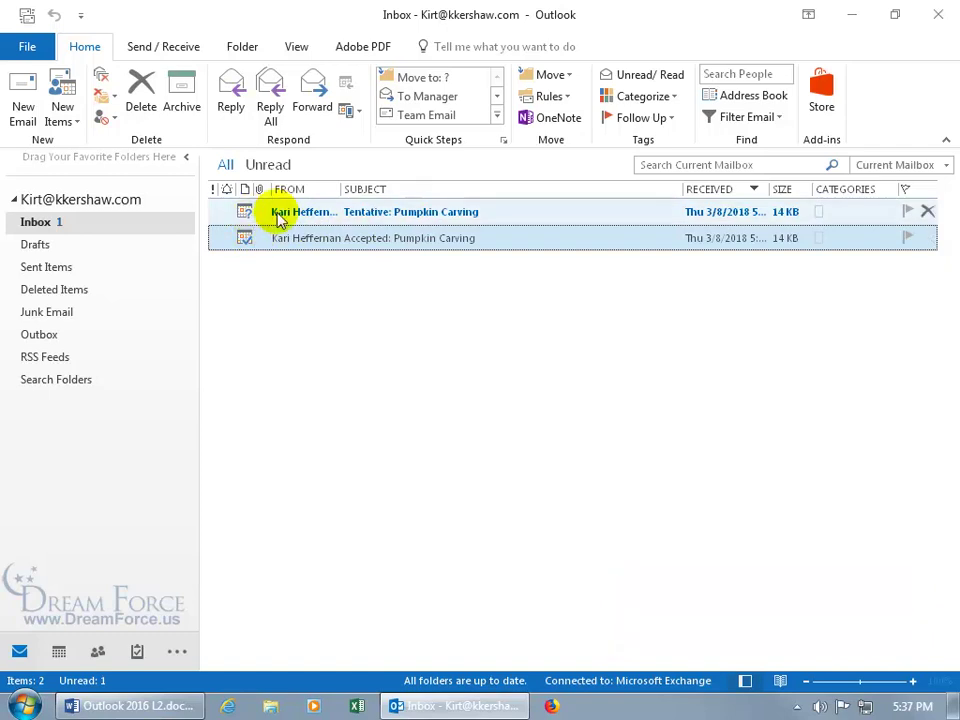
Read the Tentative: Pumpkin Carving and Declined: Pumpkin Carving replies, closing each
double_click(385, 218)
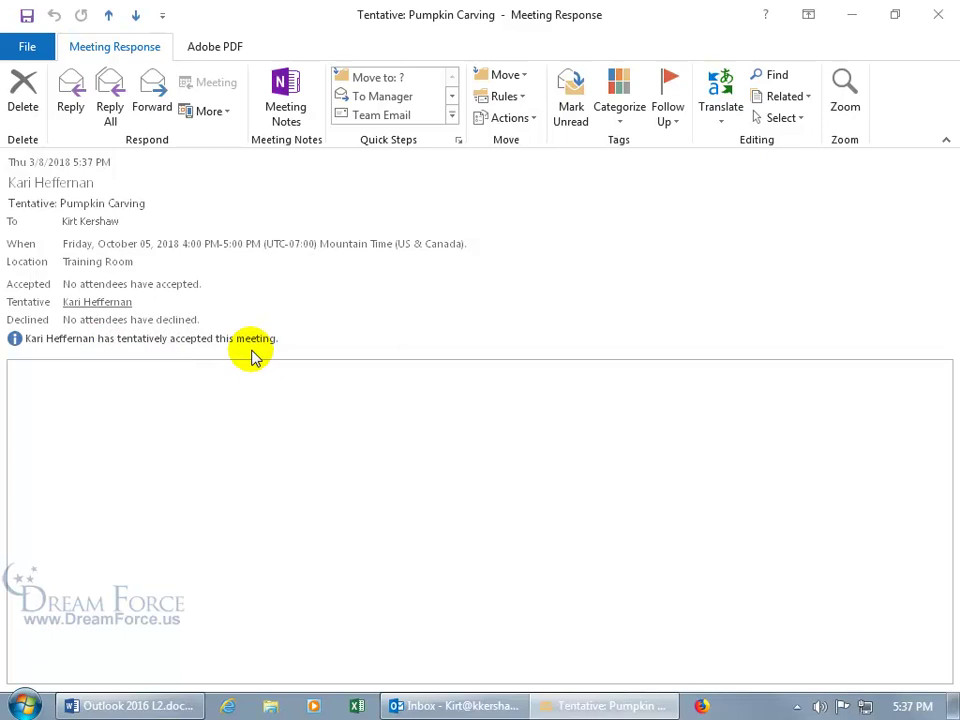
click(938, 14)
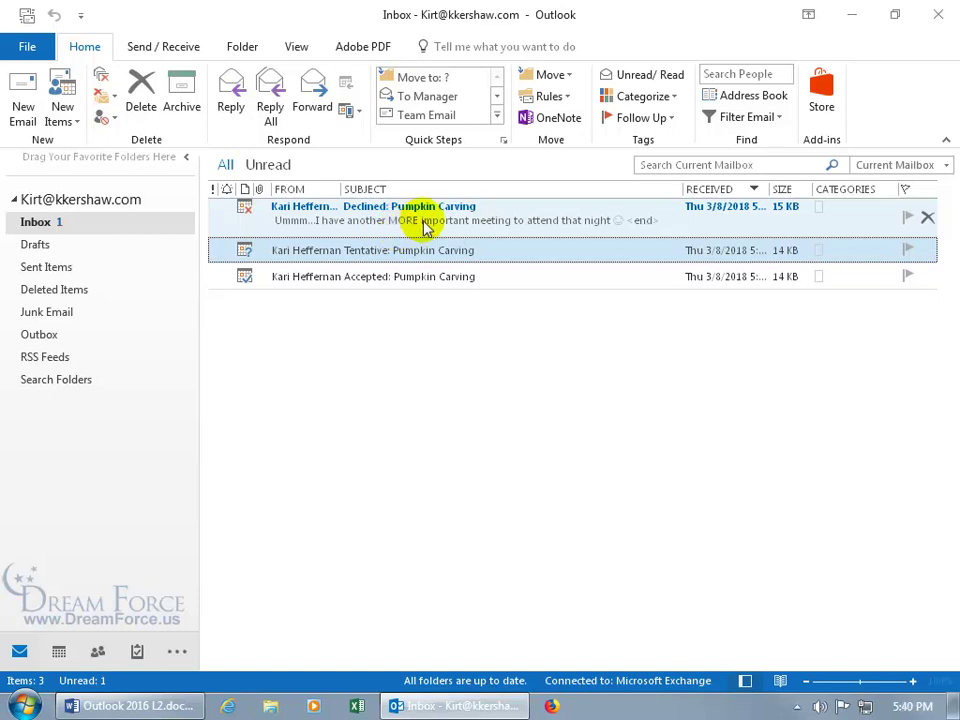
double_click(424, 222)
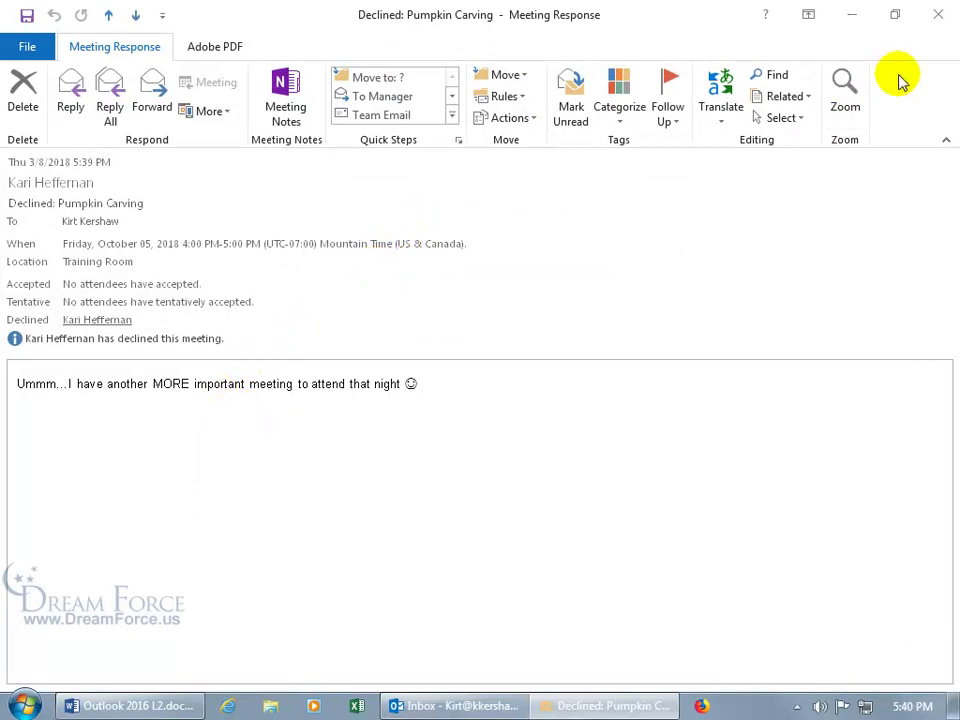
click(934, 18)
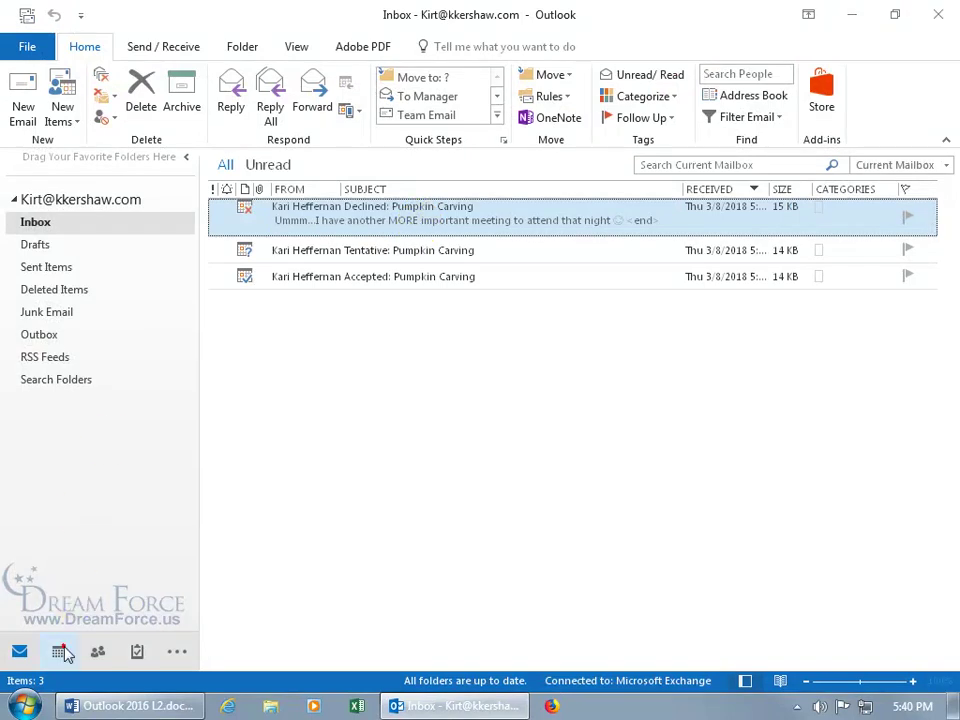
click(59, 651)
Jump the calendar to October 2018 with Go to Date 10/1/18
right_click(399, 455)
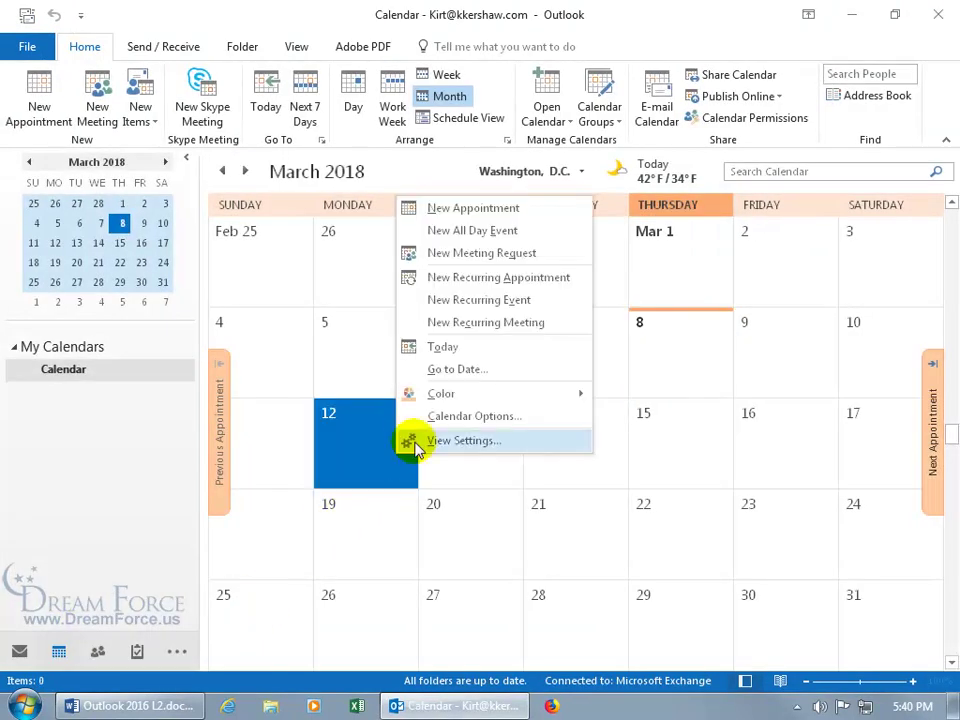
click(468, 370)
text(10/1/18)
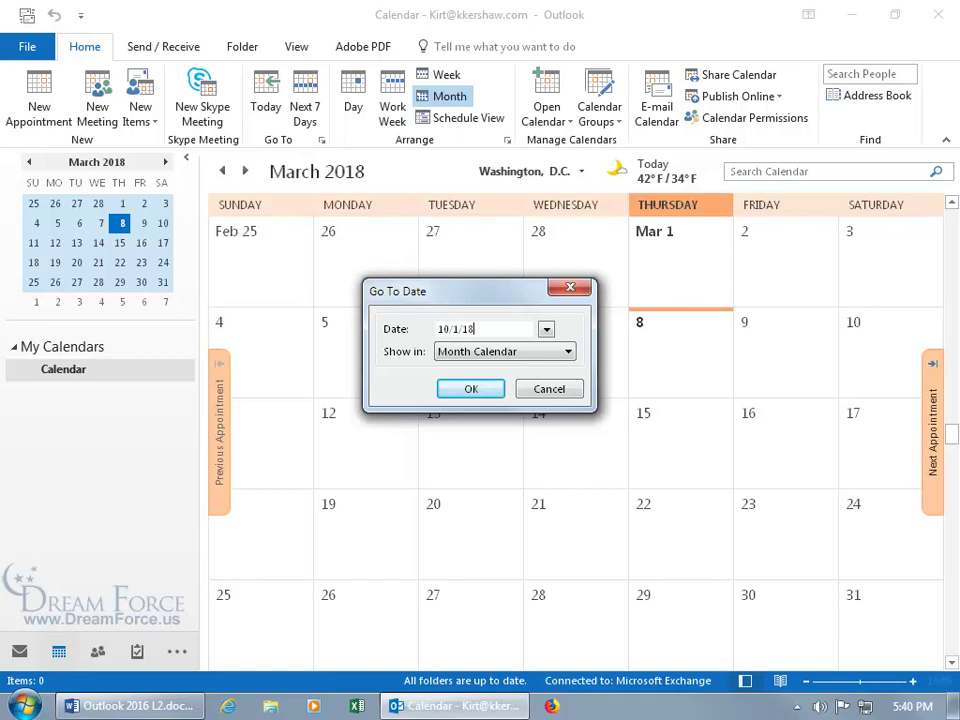
click(471, 388)
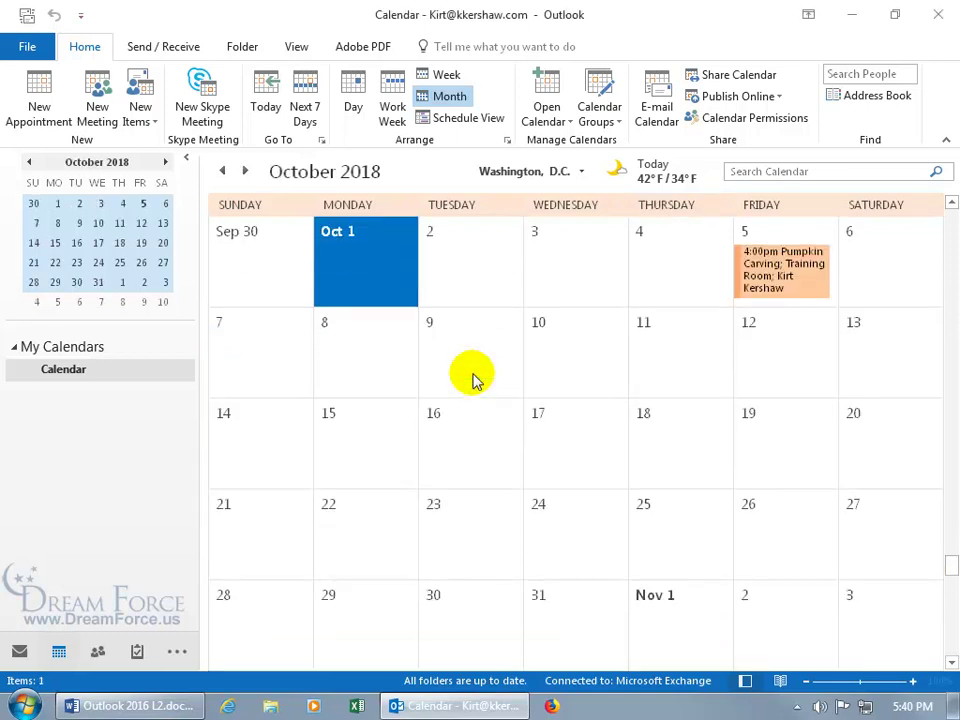
Open the Friday 5 Pumpkin Carving meeting and send an update to its attendee
click(775, 270)
double_click(775, 270)
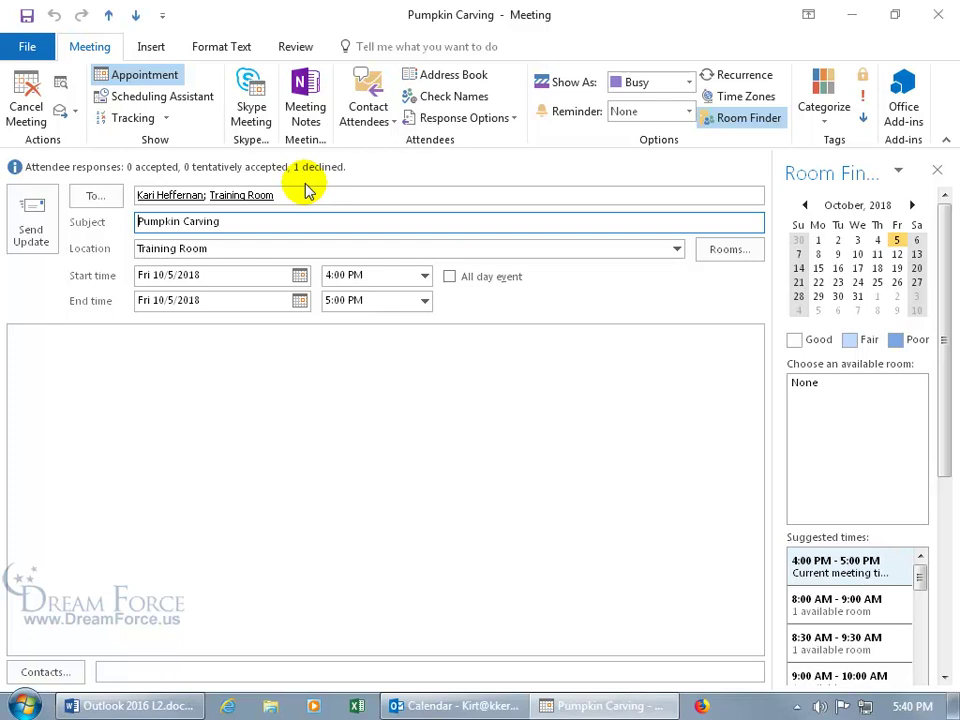
click(28, 238)
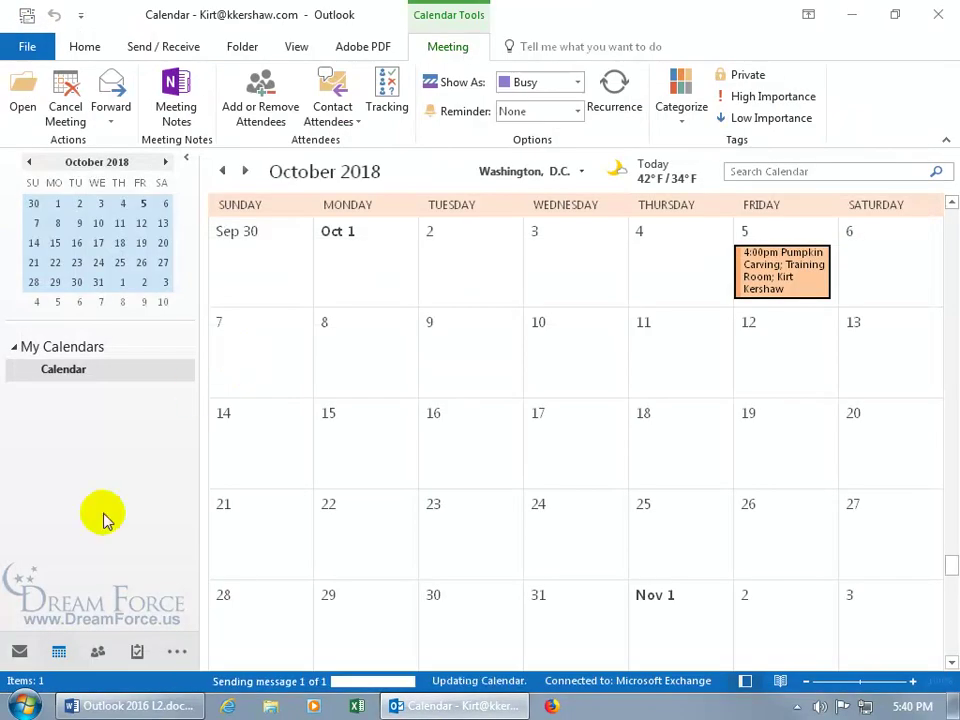
click(18, 652)
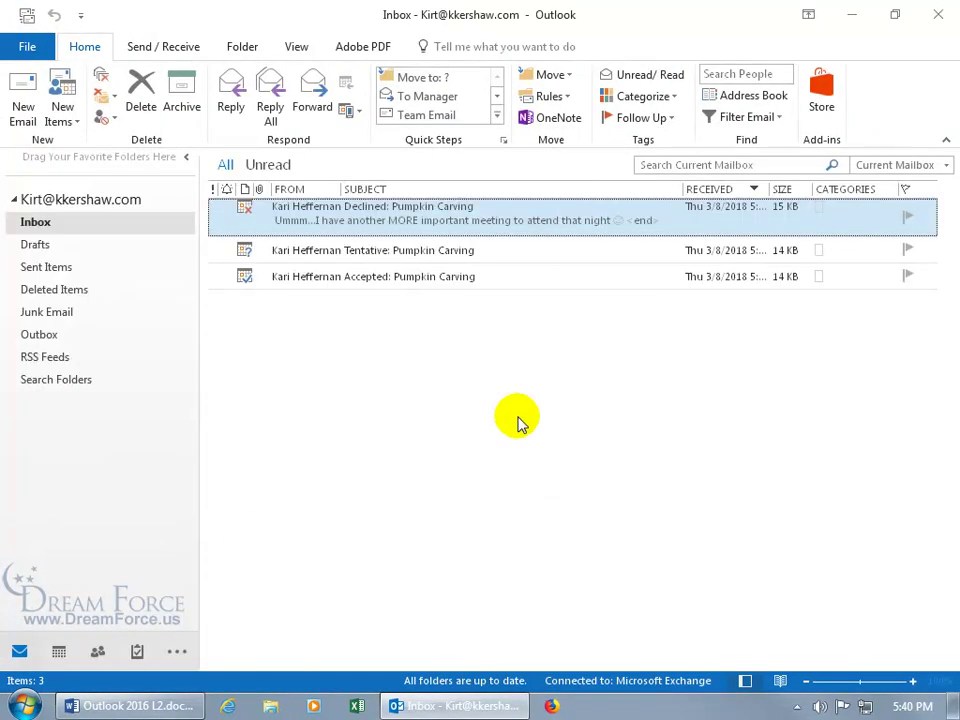
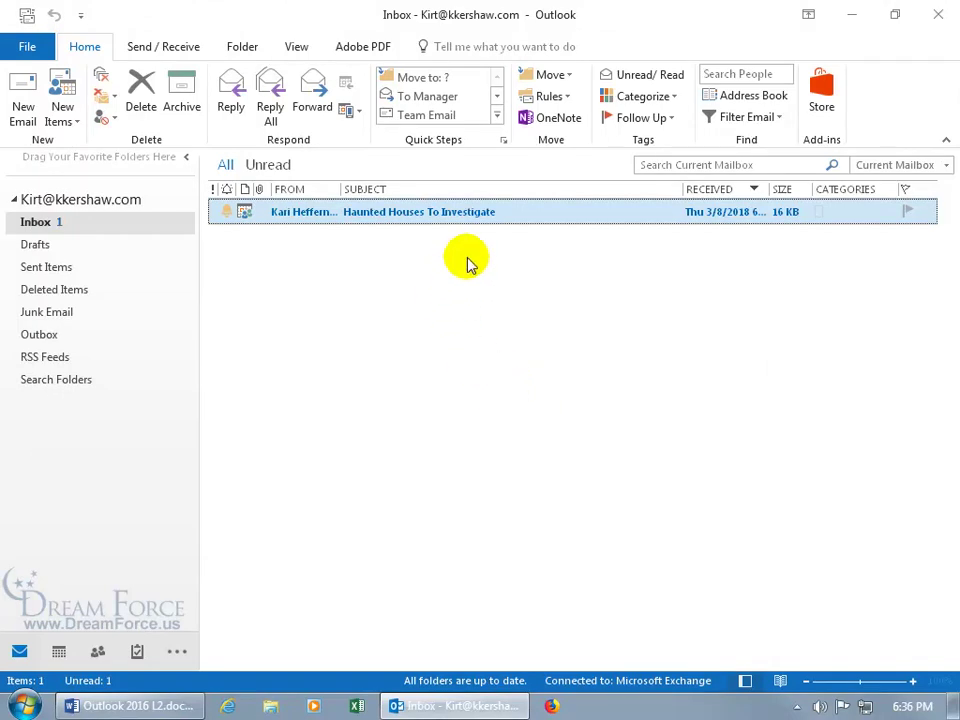
Begin accepting the Haunted Houses meeting from its shortcut menu, then cancel the acceptance
right_click(480, 212)
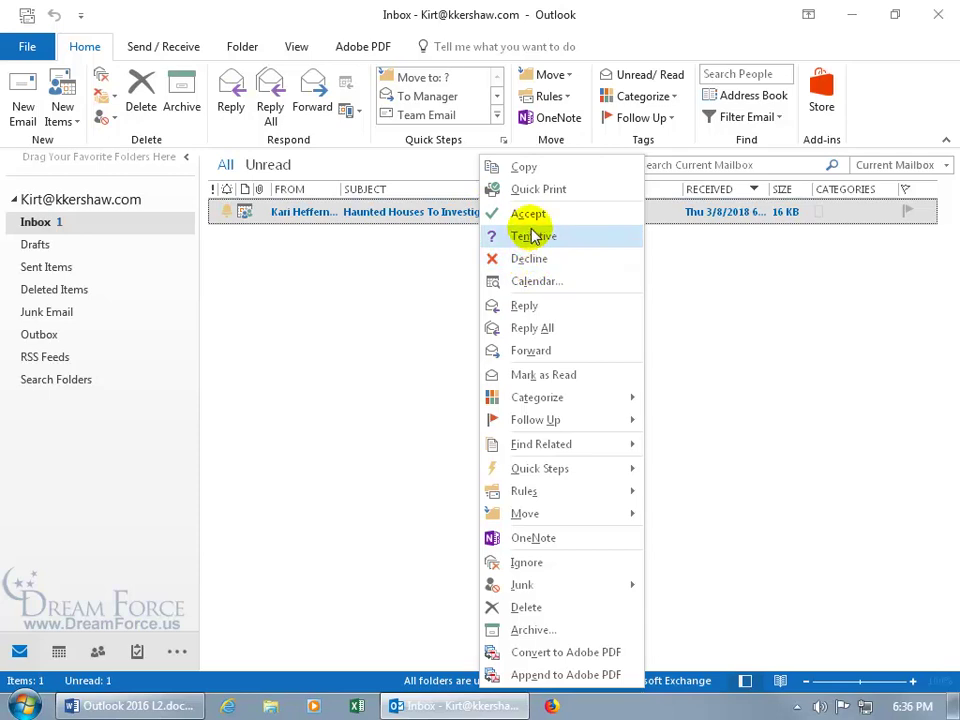
click(531, 213)
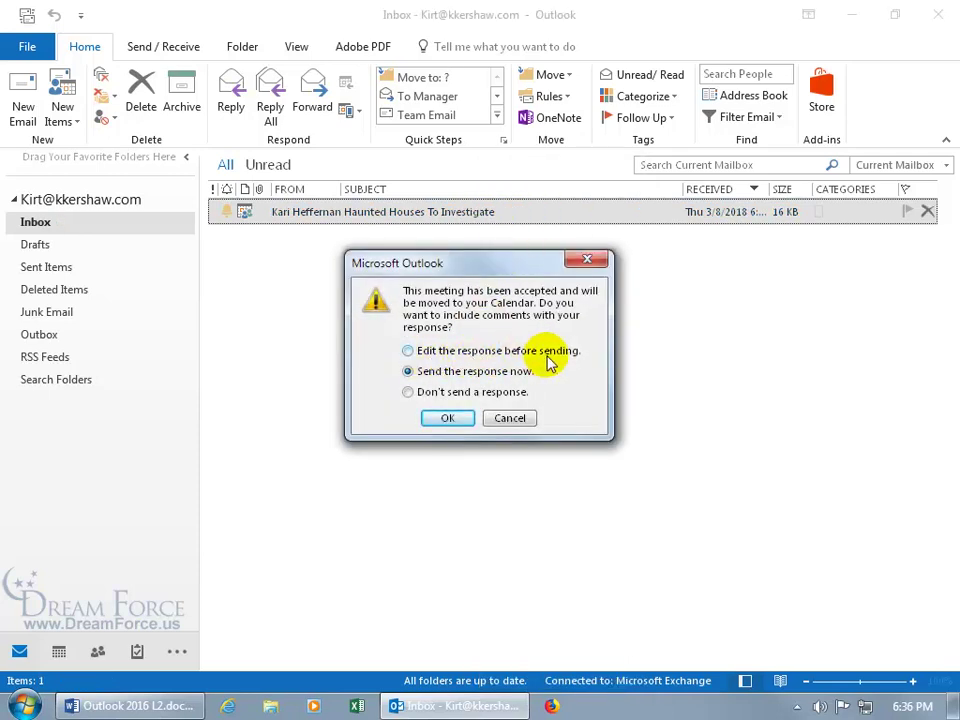
click(511, 418)
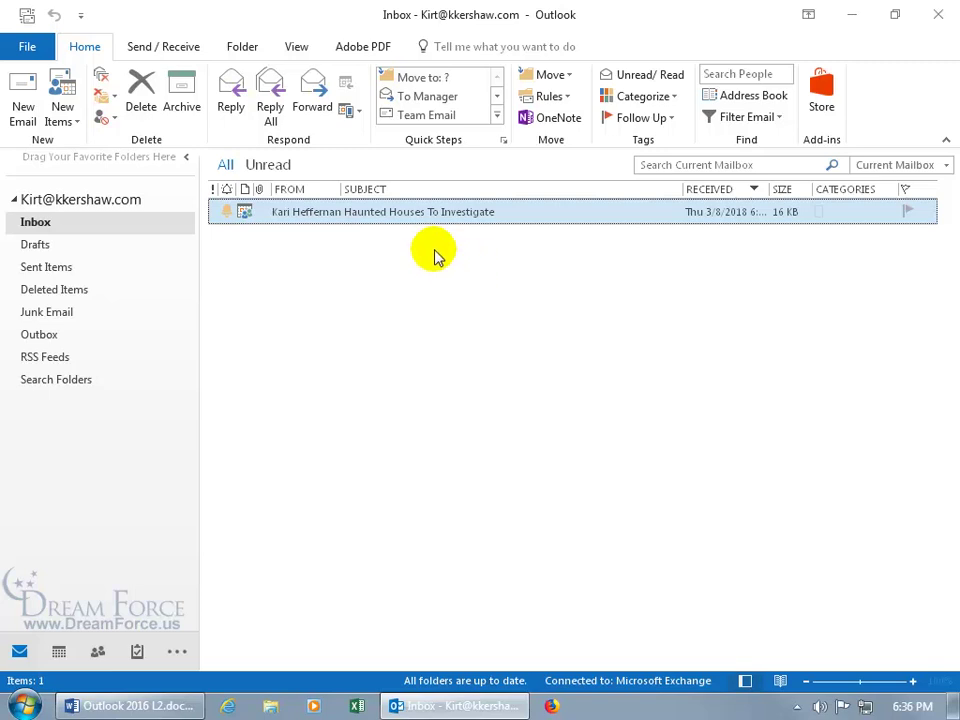
Open the Haunted Houses request and choose Tentative and Propose New Time
double_click(455, 211)
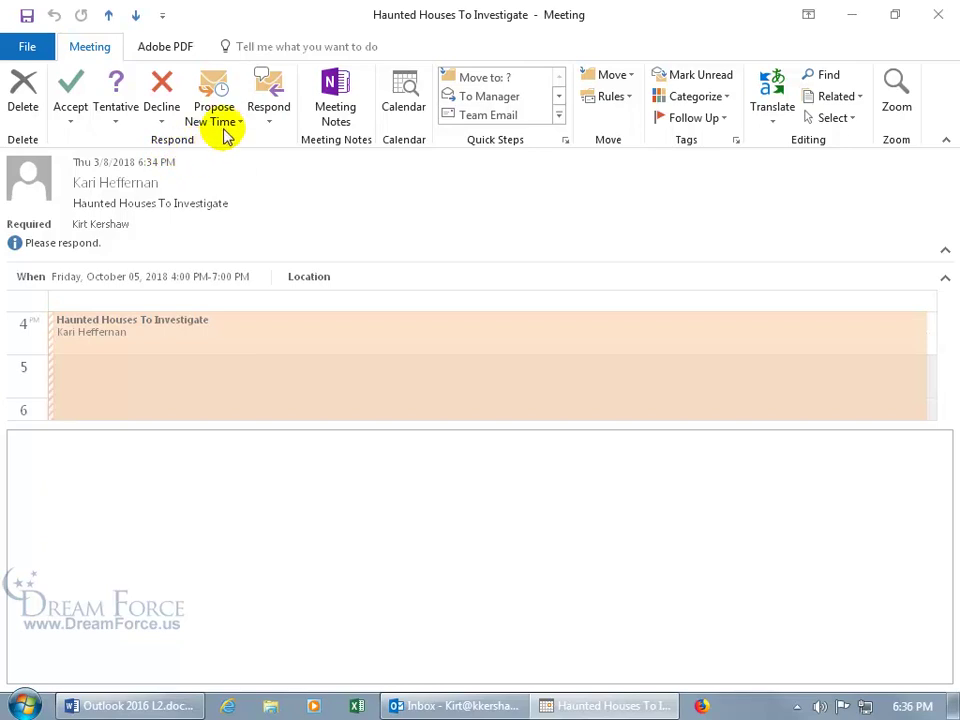
click(228, 130)
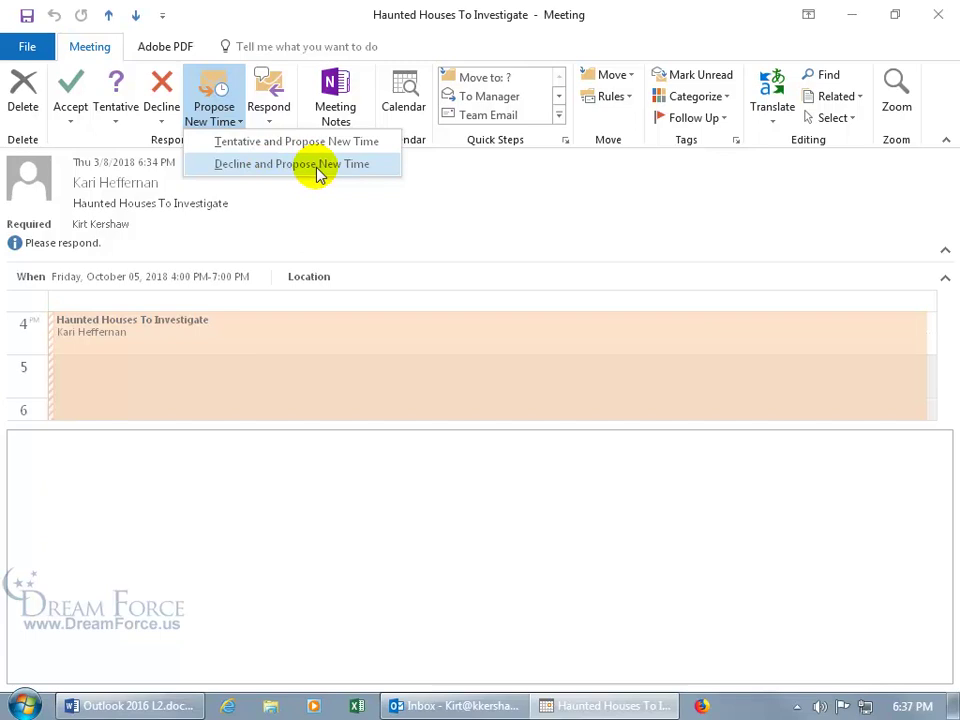
click(302, 145)
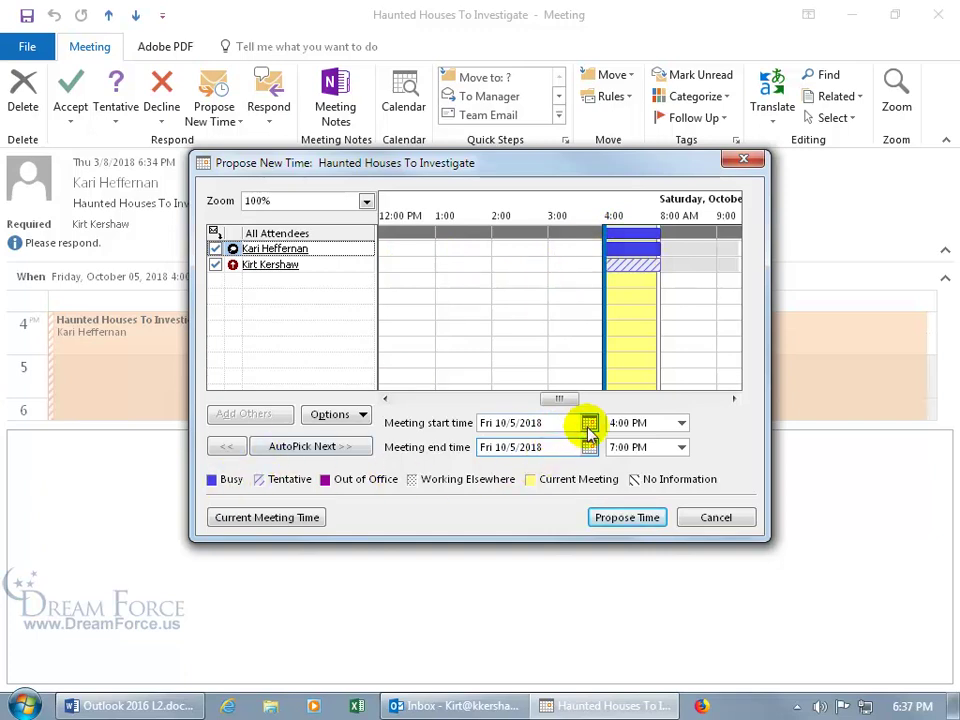
Change the proposed start date to Wednesday, October 3 and send the new-time proposal
click(589, 423)
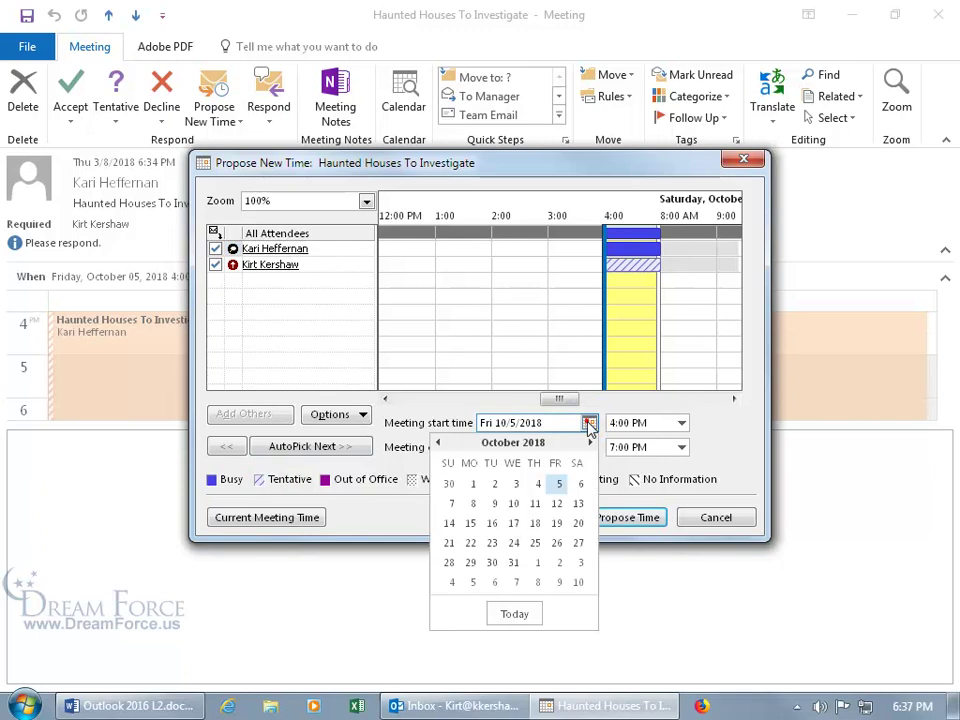
click(517, 487)
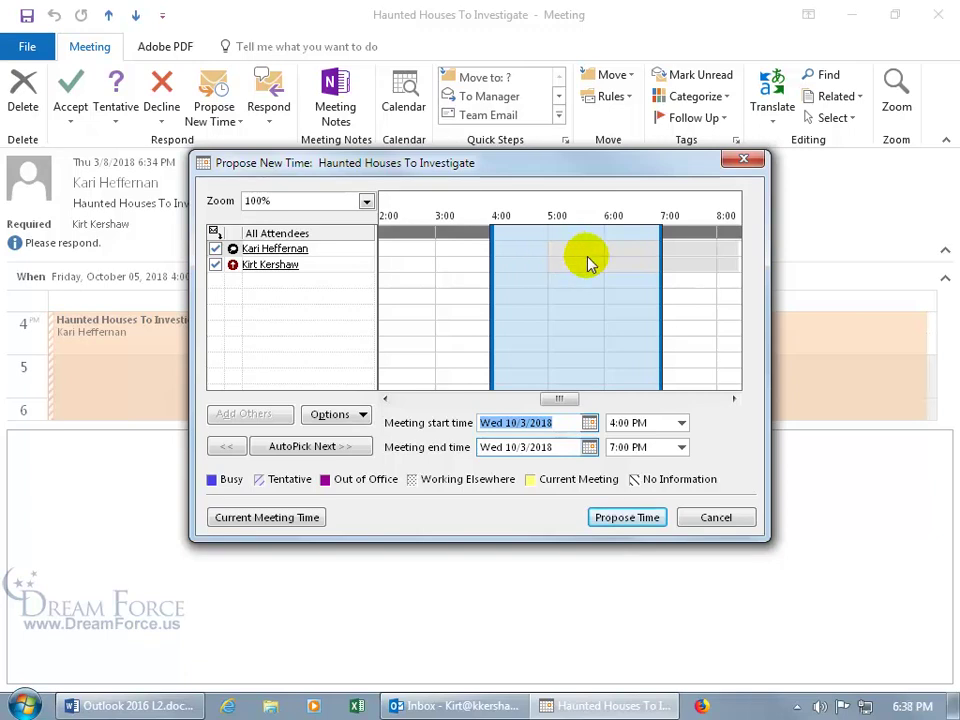
click(617, 518)
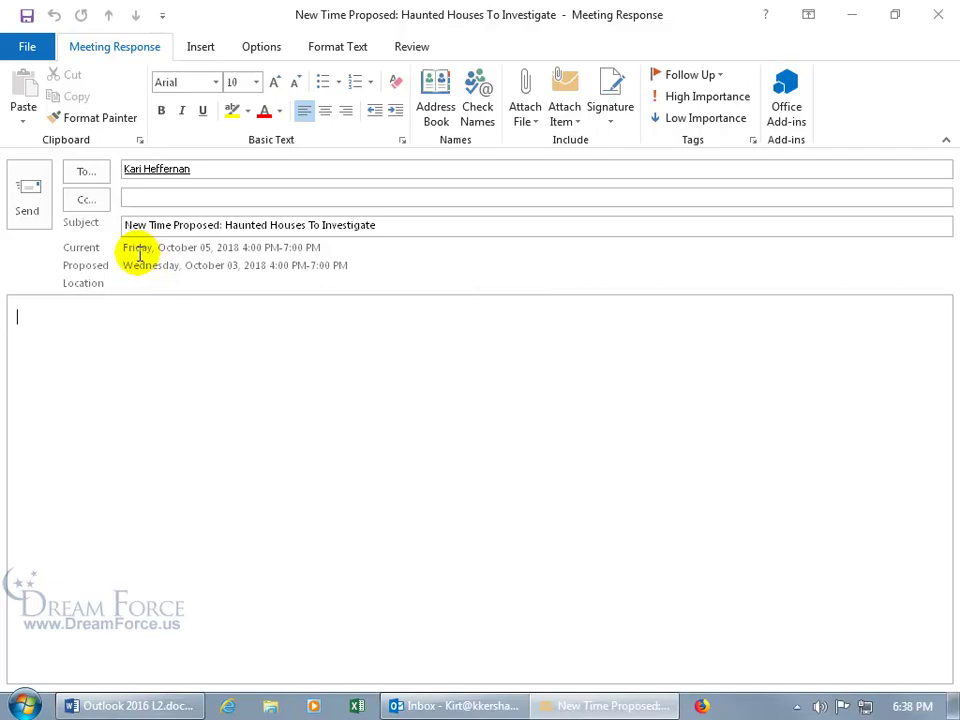
click(39, 213)
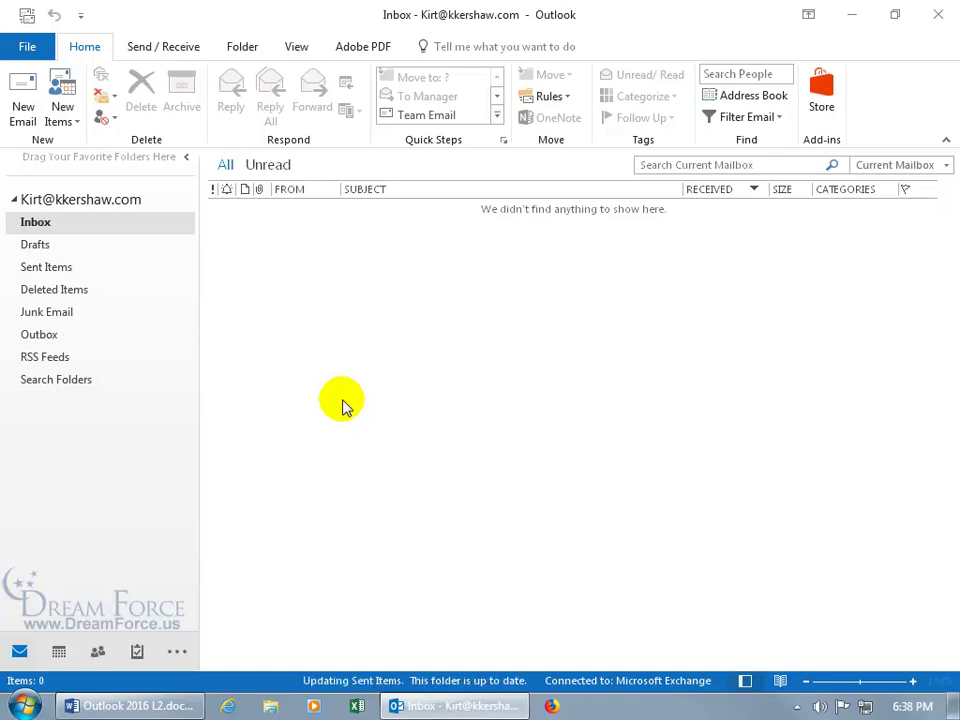
Check October 2018 in the Calendar for Haunted Houses, then go back to the Inbox
click(59, 652)
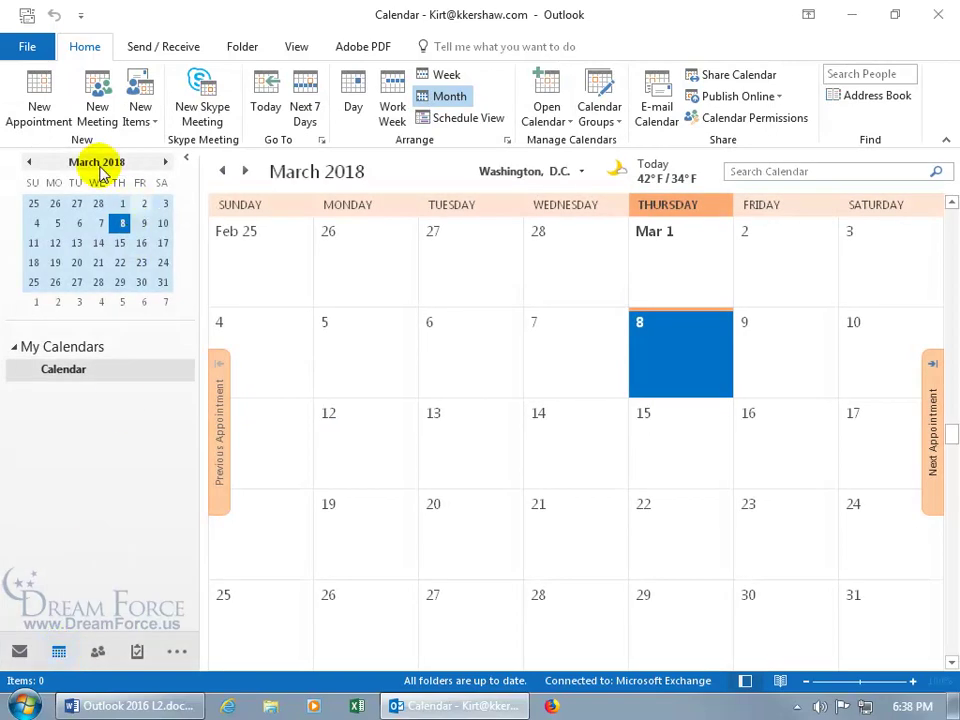
drag(100, 168, 101, 165)
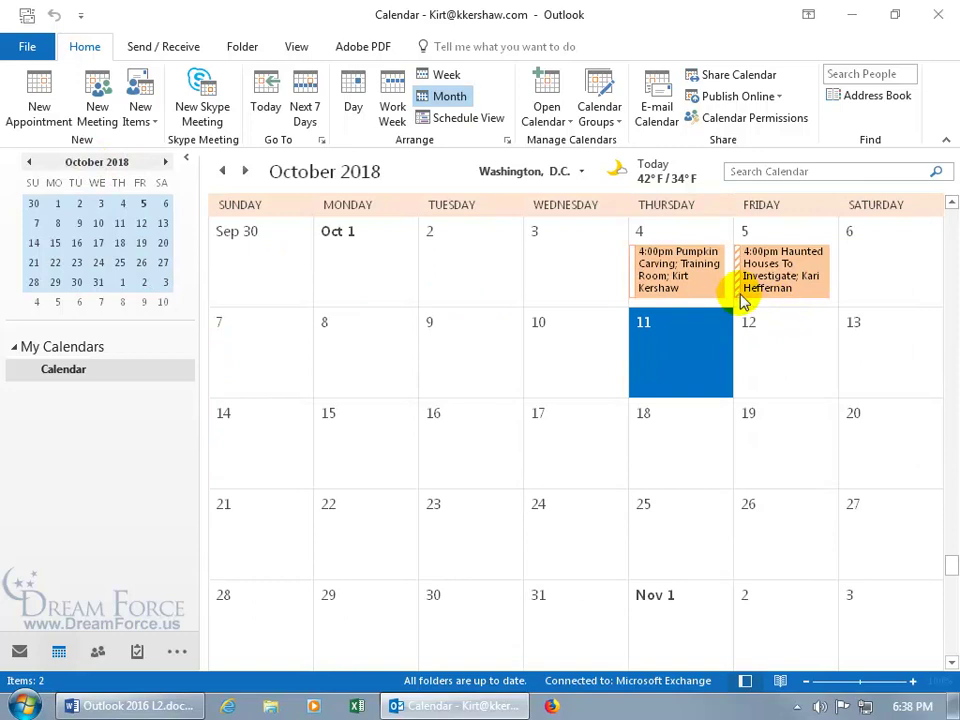
mouse_move(741, 274)
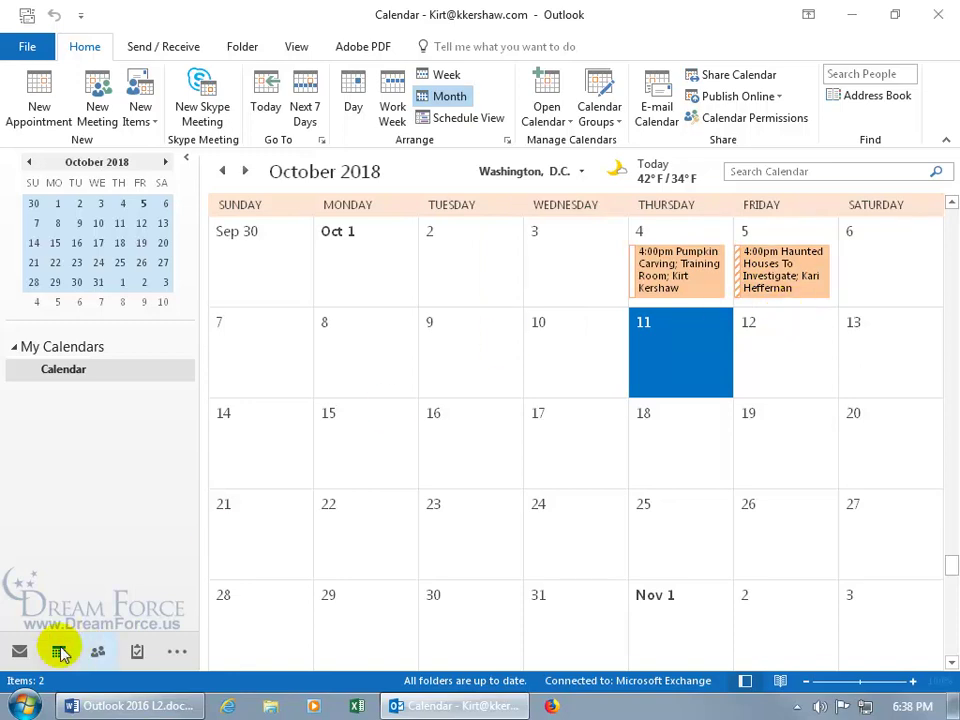
click(19, 651)
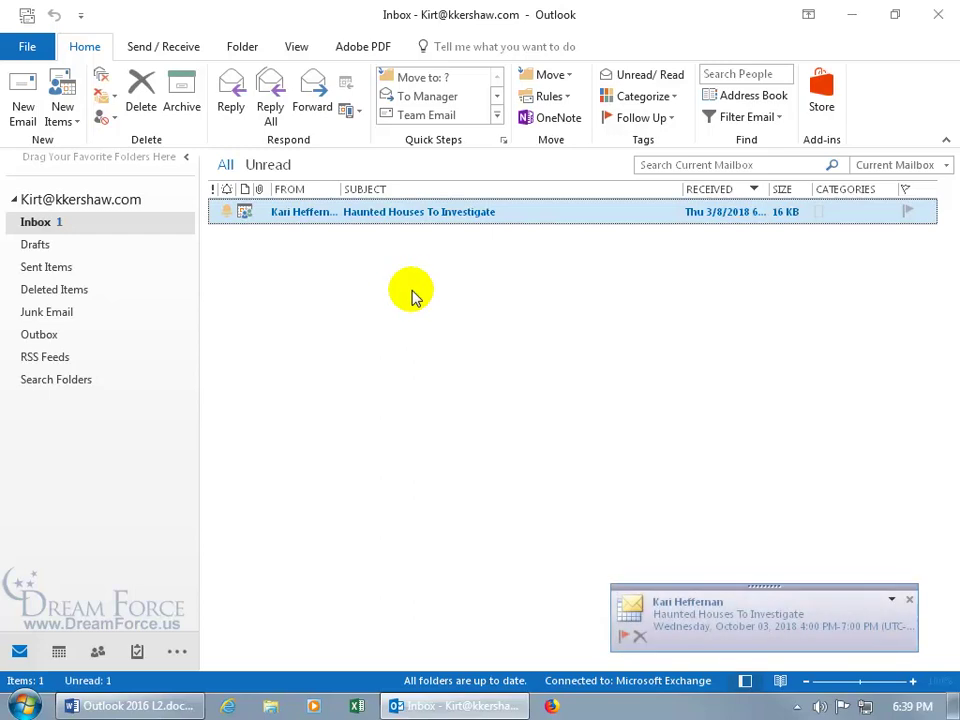
Open the updated Haunted Houses request, accept it with Send the Response Now, then open the Calendar
double_click(413, 213)
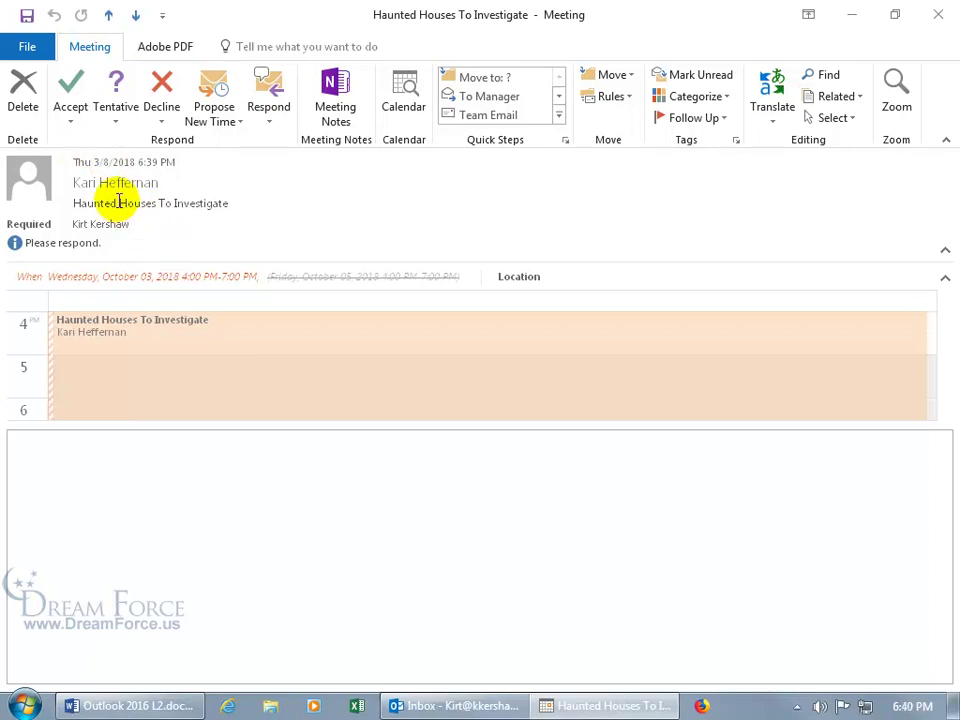
click(75, 112)
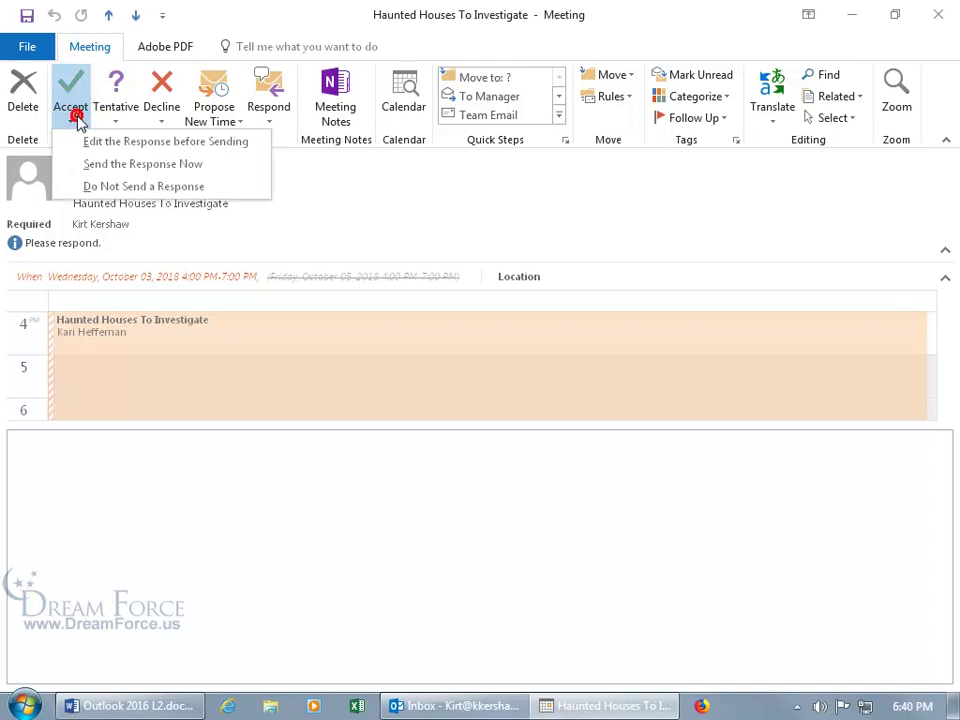
click(96, 166)
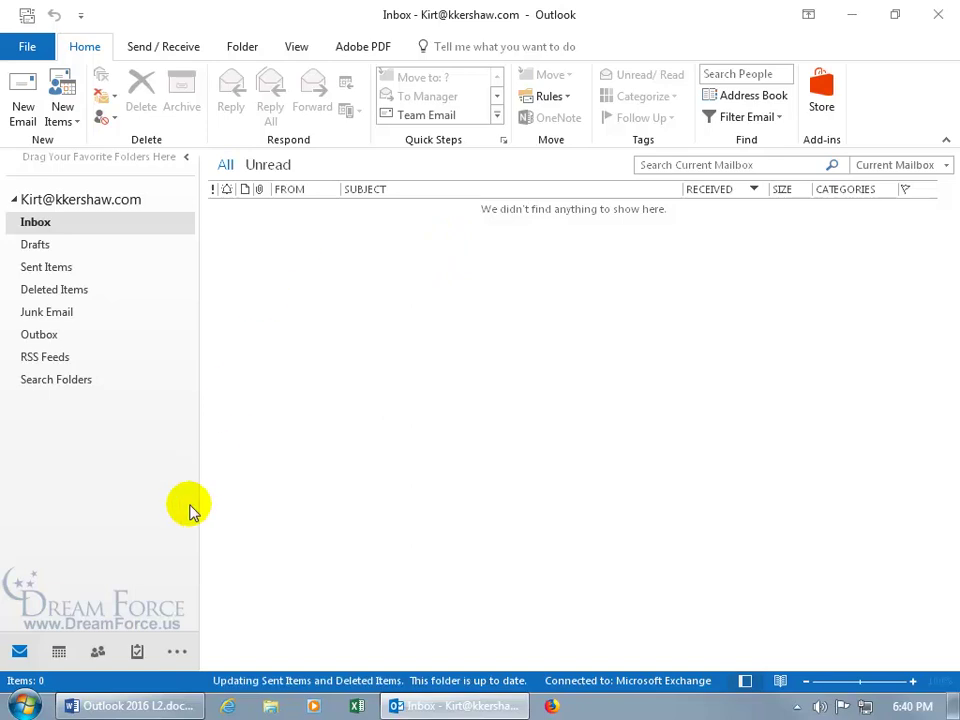
click(64, 653)
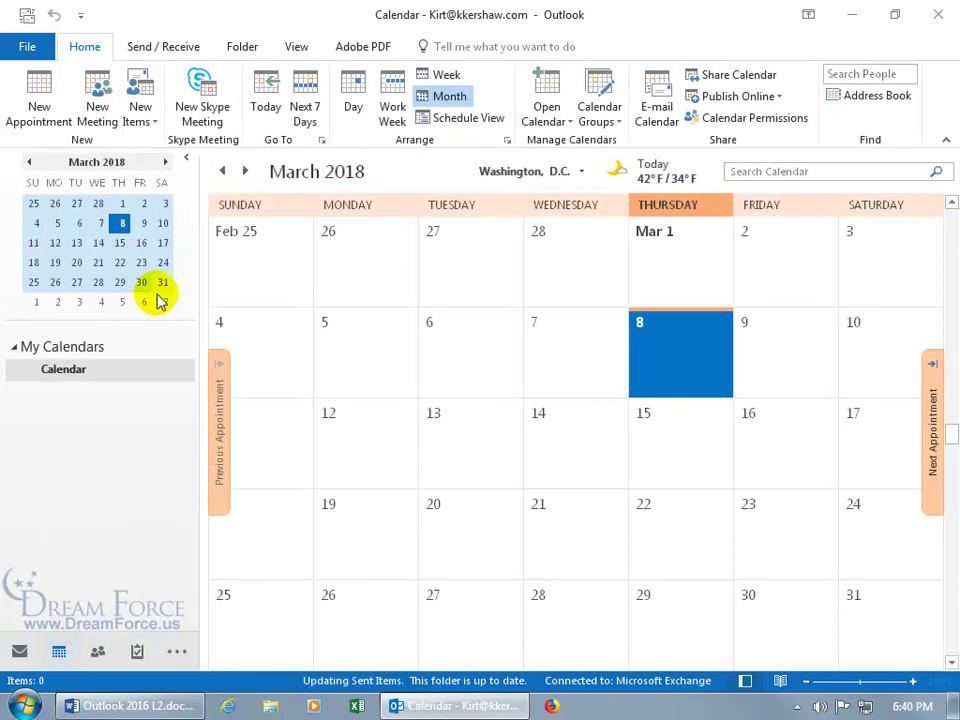
Open the October 3 Haunted Houses meeting in October 2018 to confirm it, then close it and return to Mail
drag(103, 160, 107, 176)
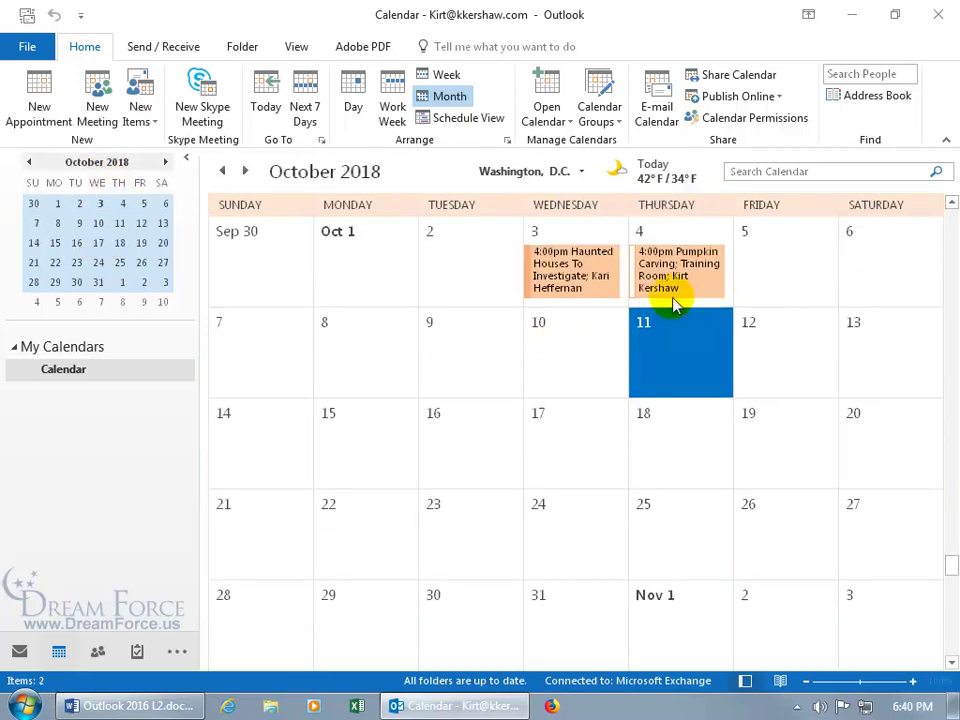
double_click(571, 270)
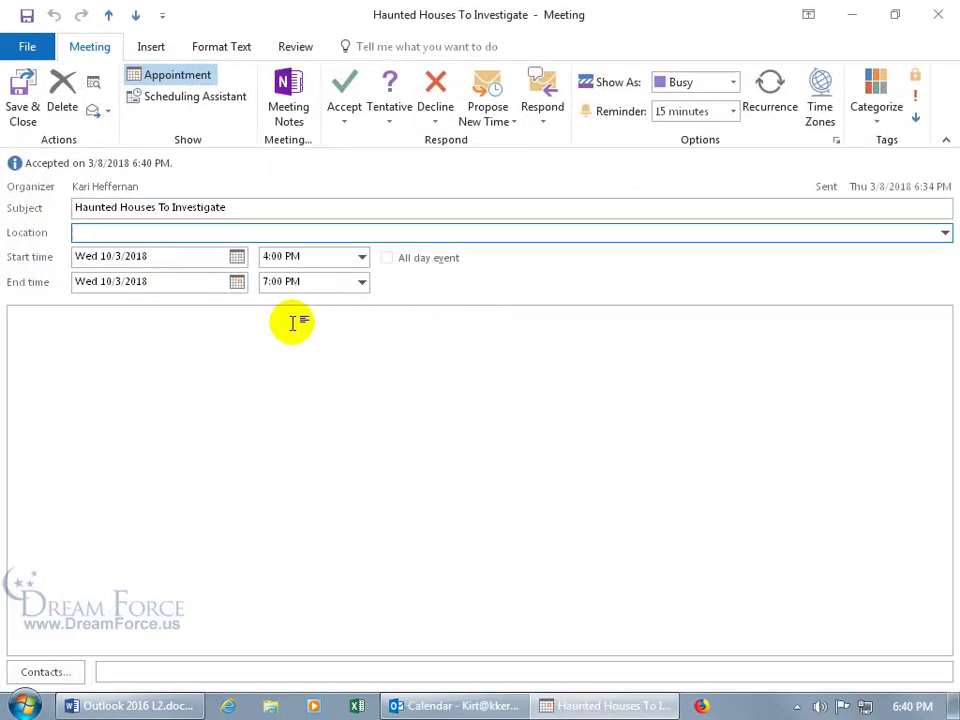
click(507, 122)
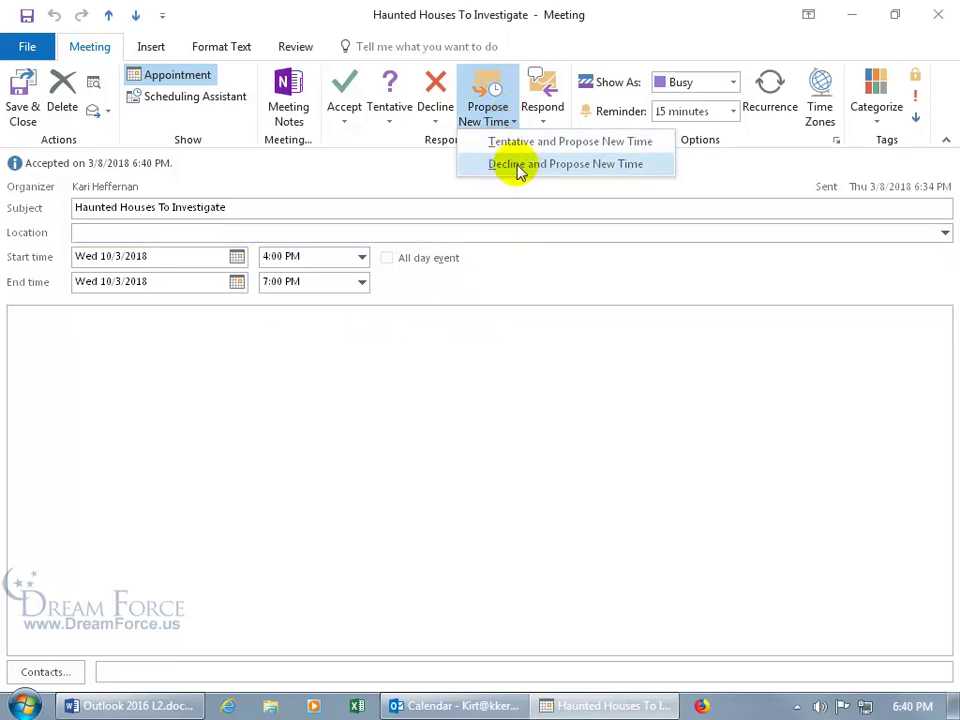
click(431, 170)
click(938, 14)
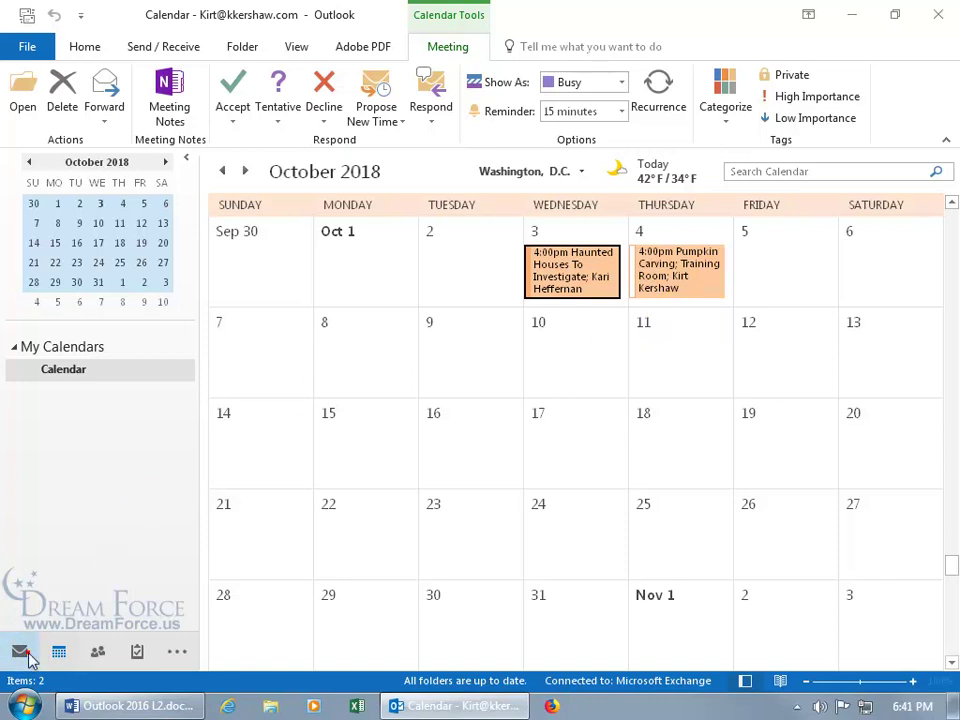
click(19, 651)
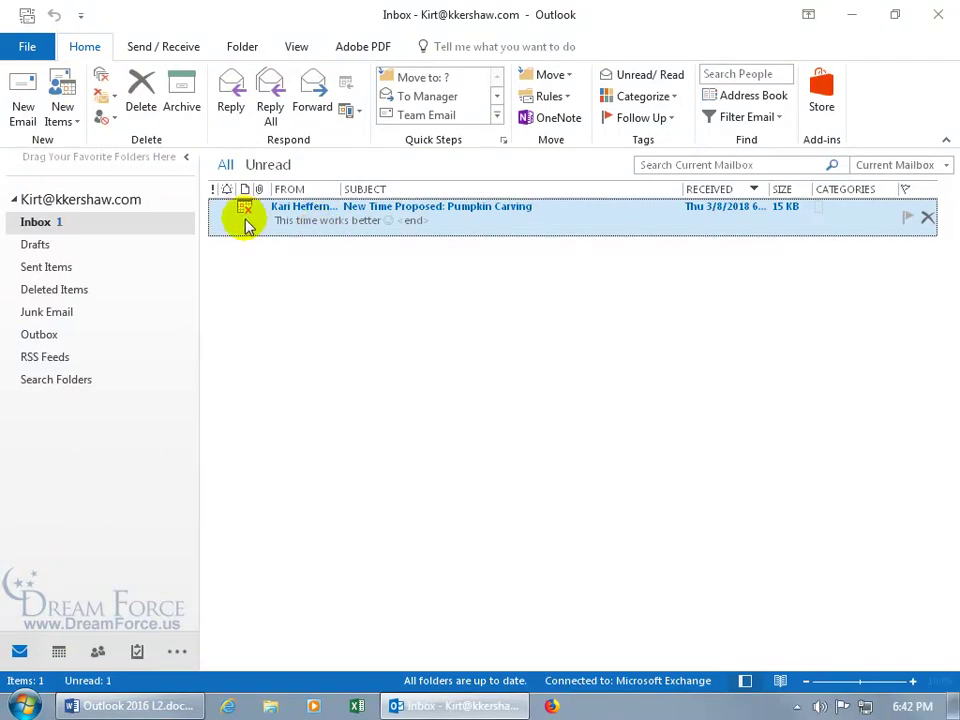
Open the Pumpkin Carving proposal, review all proposed times and attendee availability, then reopen it
double_click(330, 220)
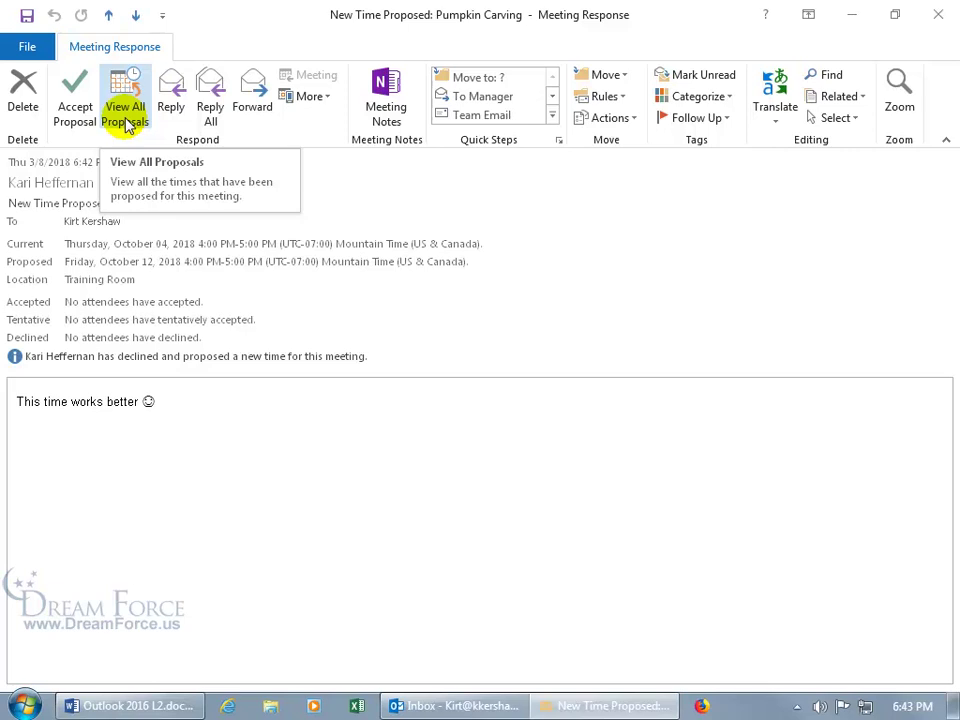
click(125, 116)
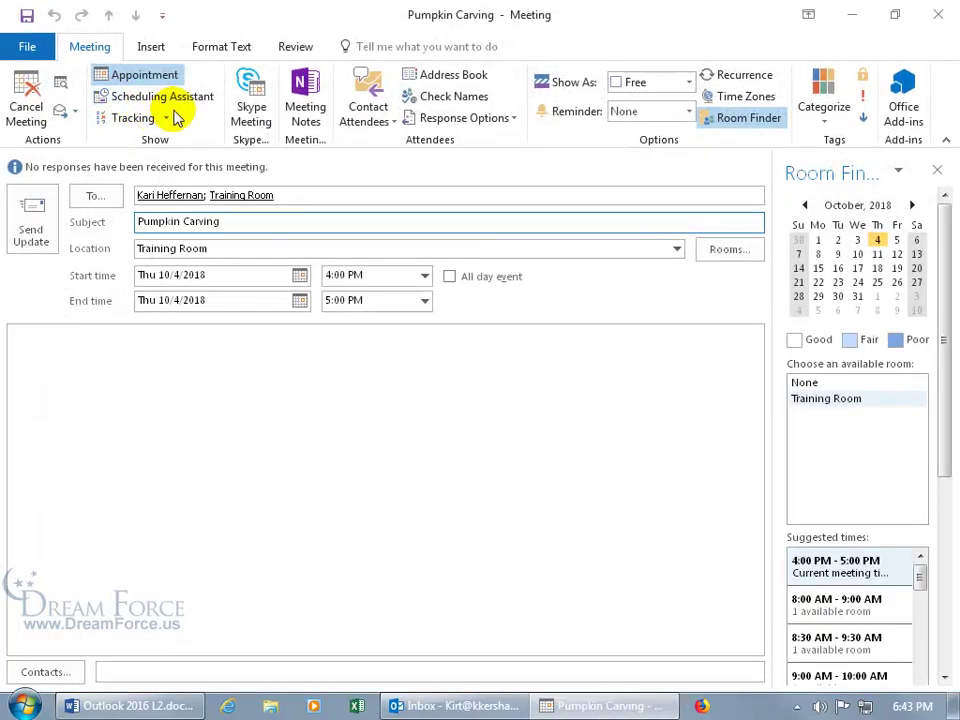
click(194, 103)
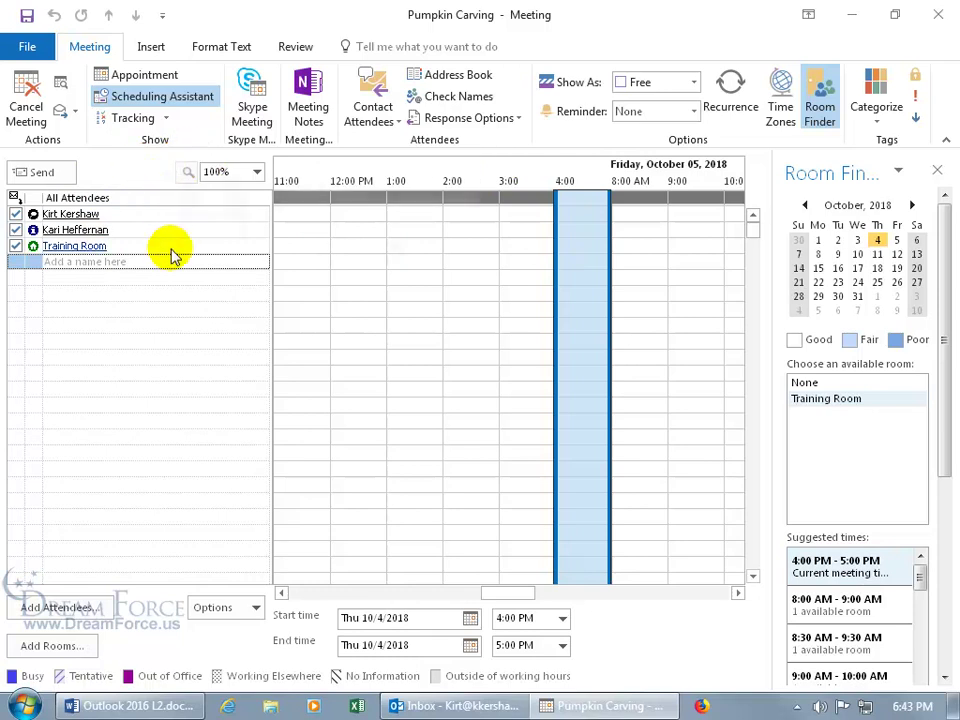
mouse_move(171, 252)
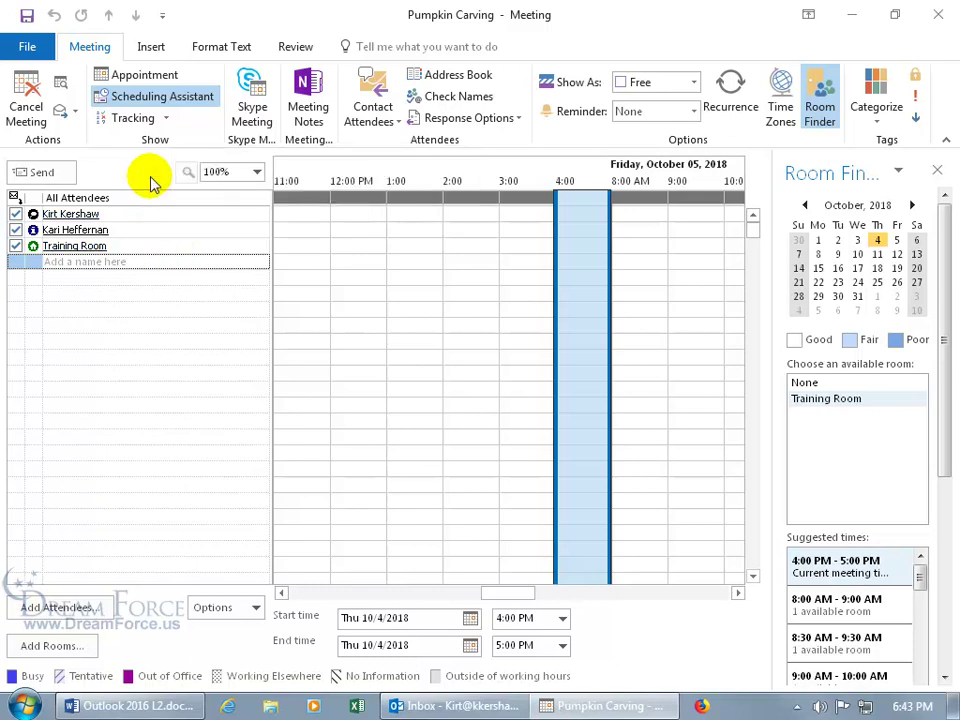
click(936, 14)
double_click(397, 222)
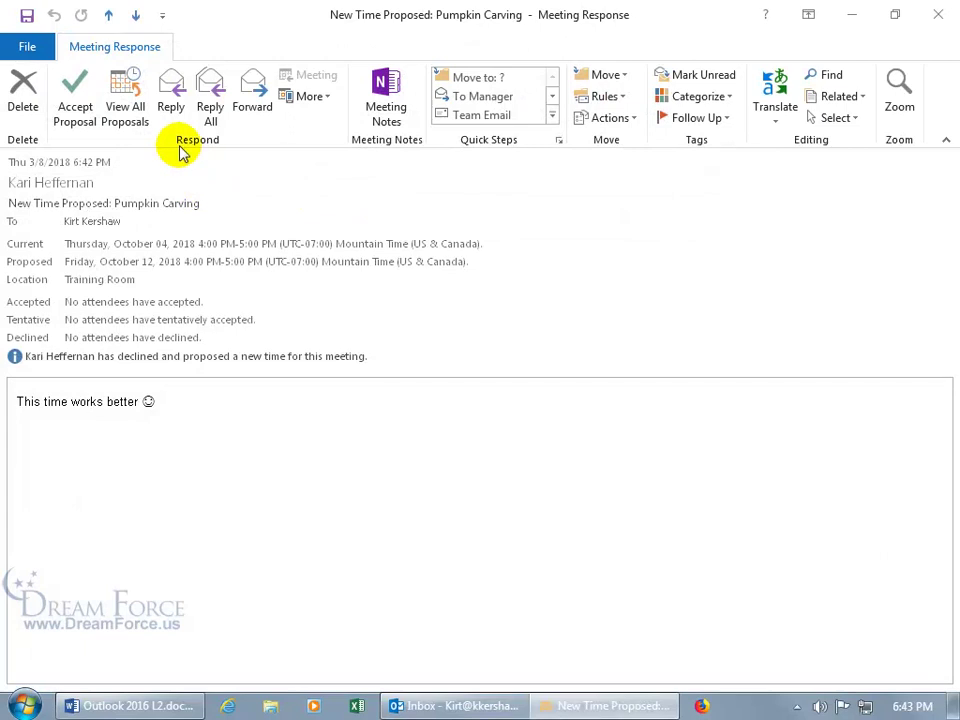
Accept the October 12 proposal with the start time changed to 4:01 PM (end 5:01 PM), and send the update
click(80, 133)
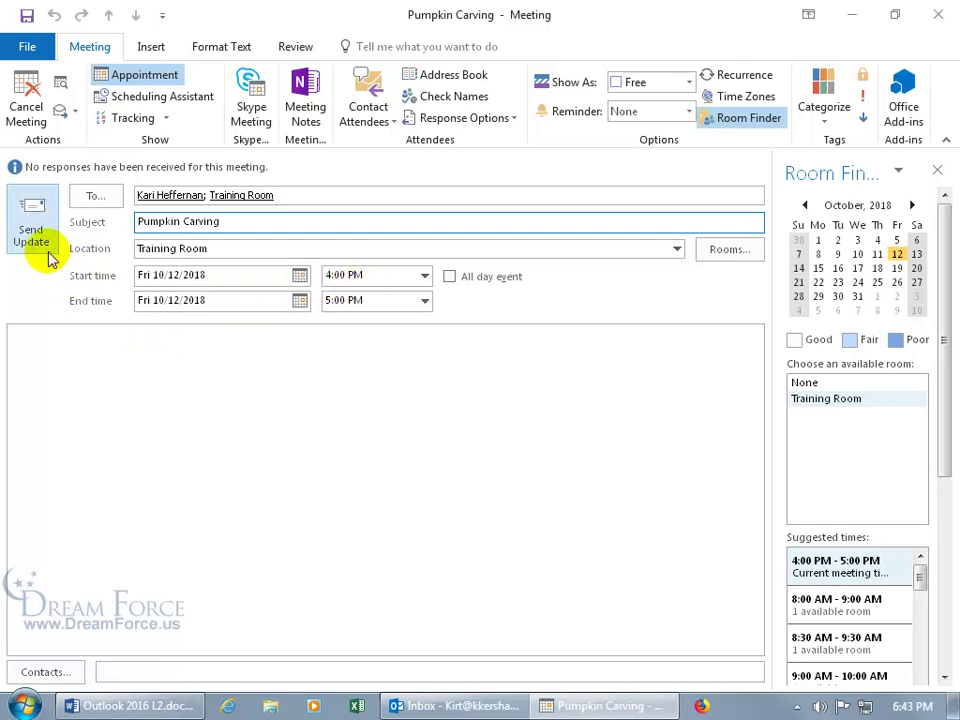
click(339, 277)
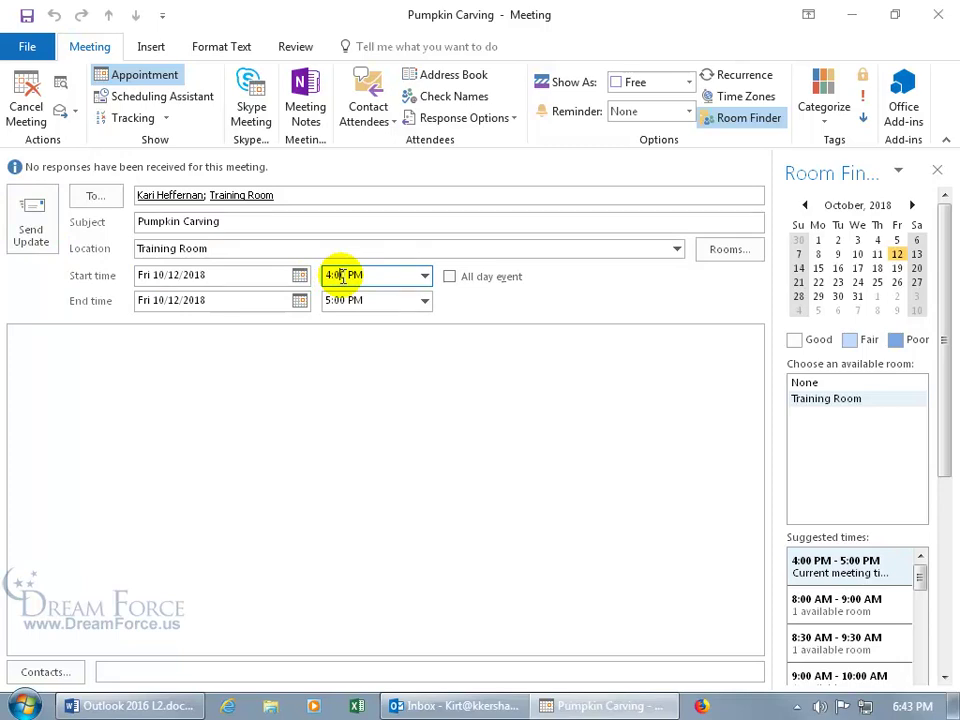
click(342, 276)
key(BackSpace)
text(1)
click(336, 300)
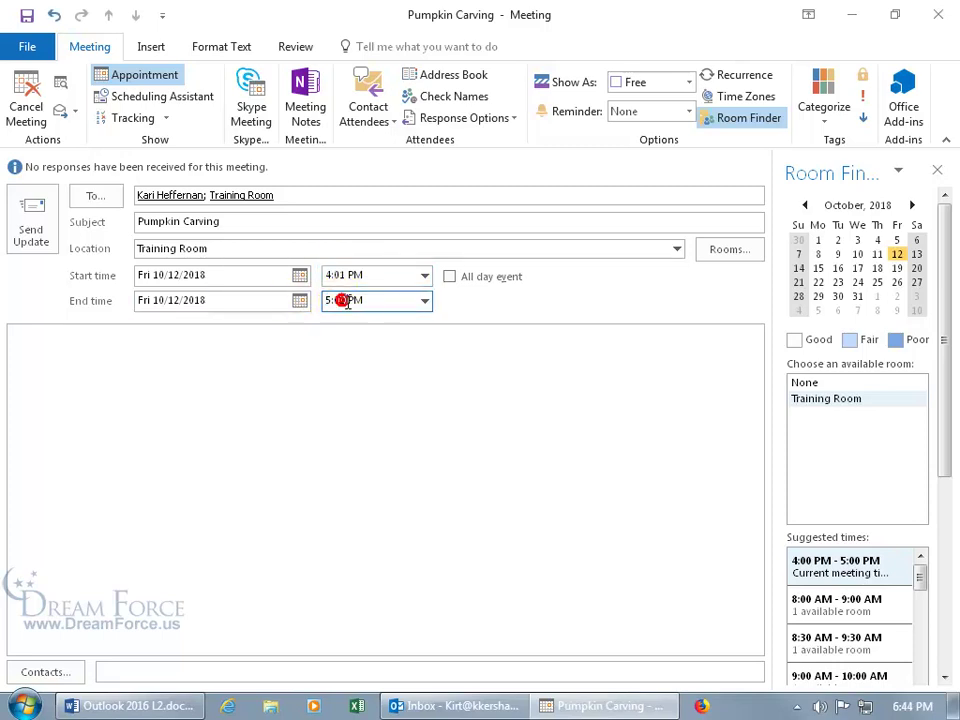
click(31, 226)
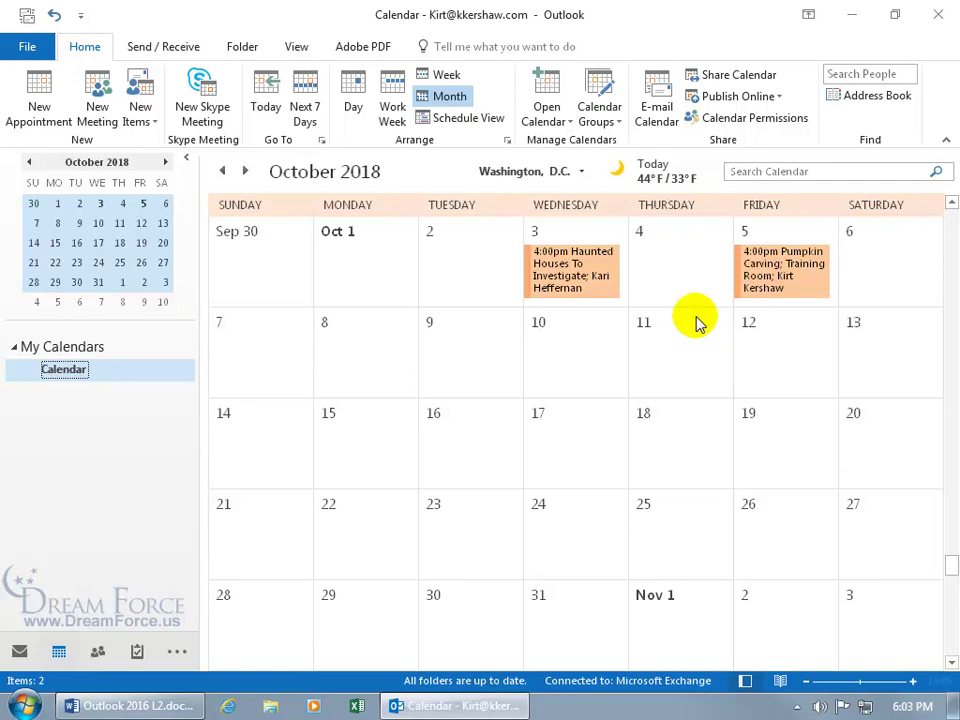
Open the Pumpkin Carving appointment on Friday, October 5 from the calendar
double_click(762, 278)
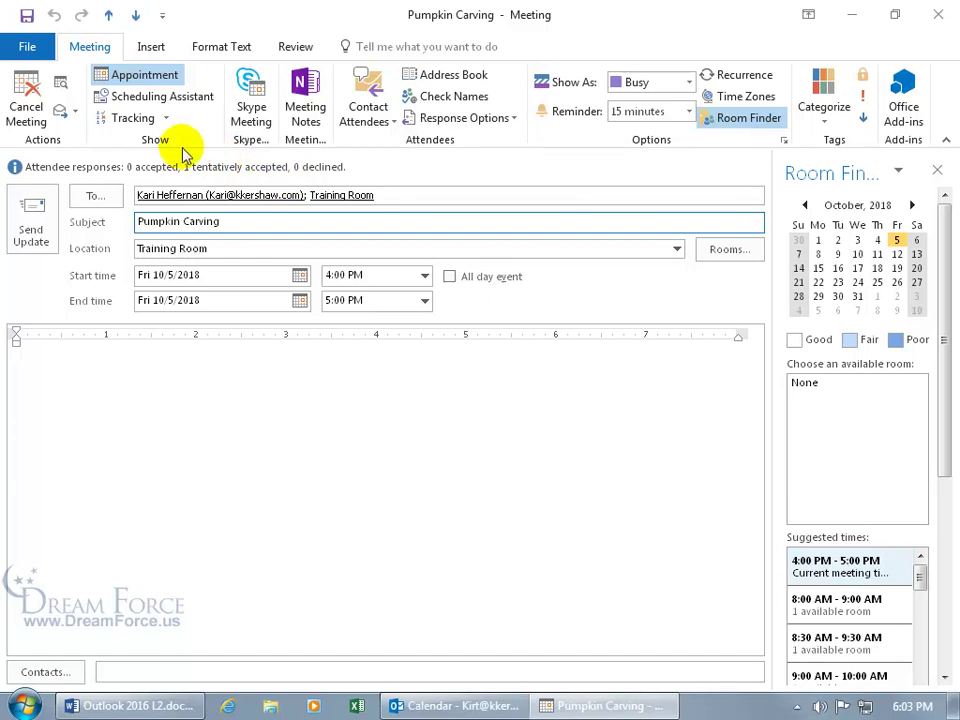
In Tracking, set the invitee's response to Accepted and attendance to Required Attendee, then save
click(132, 119)
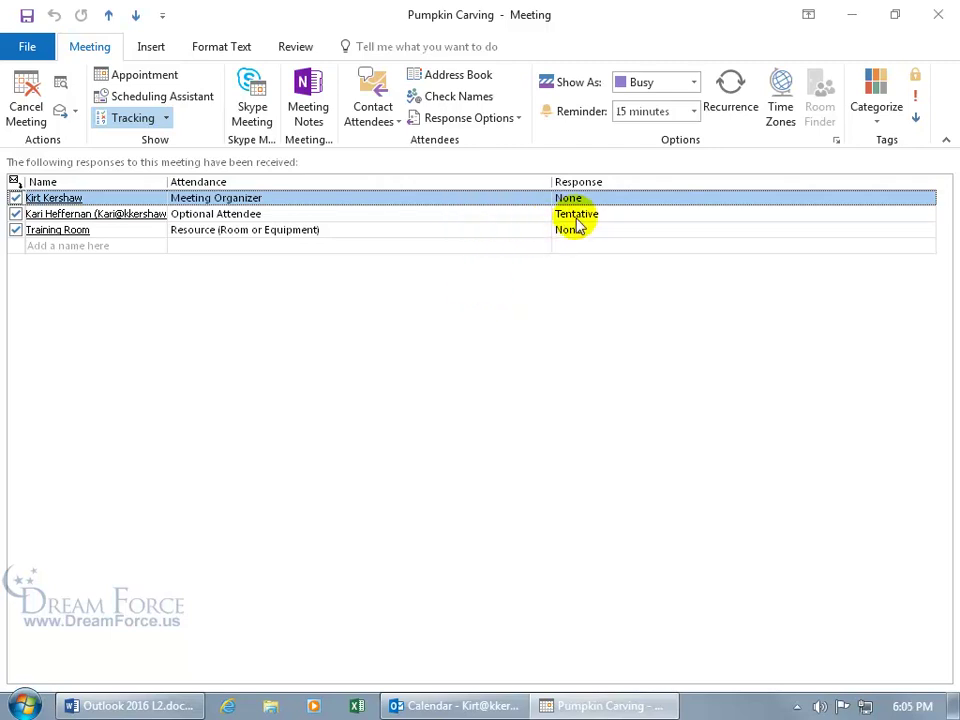
click(617, 222)
click(615, 214)
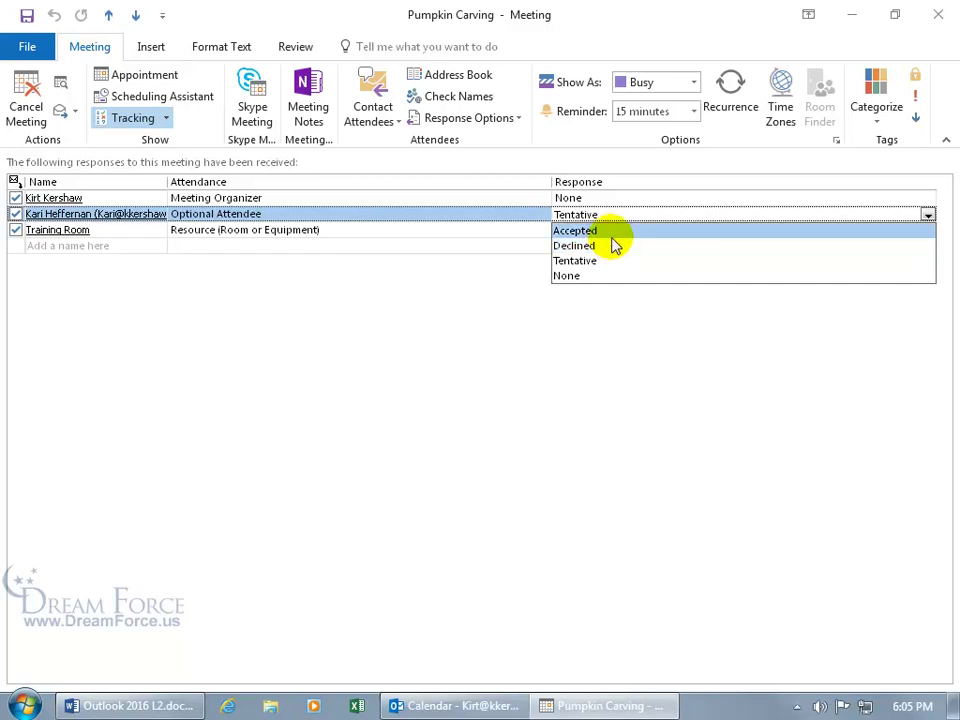
click(605, 230)
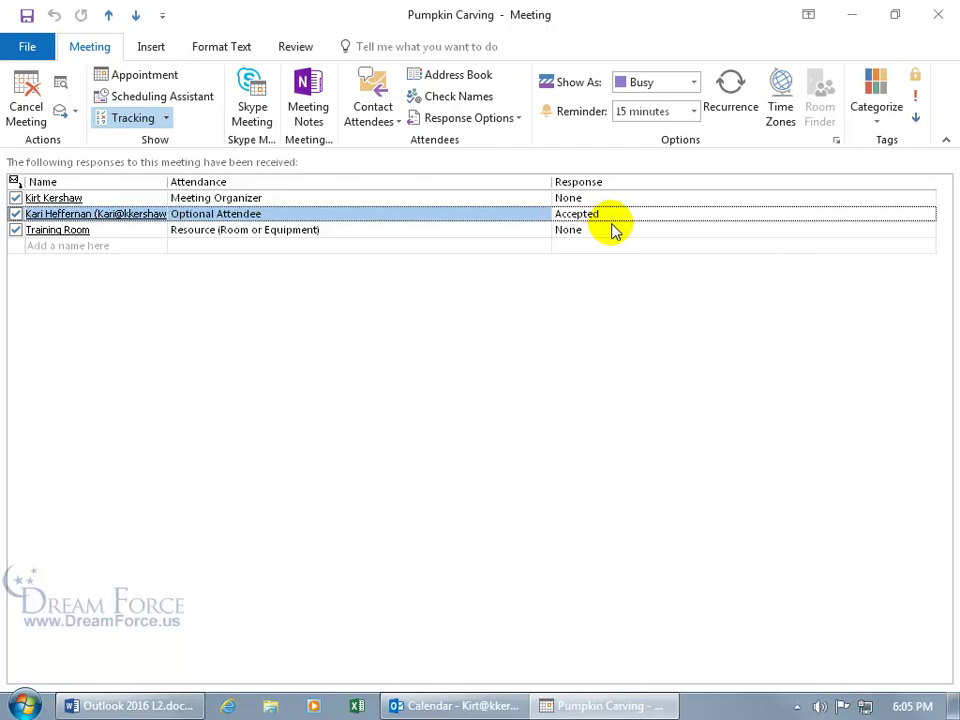
click(372, 213)
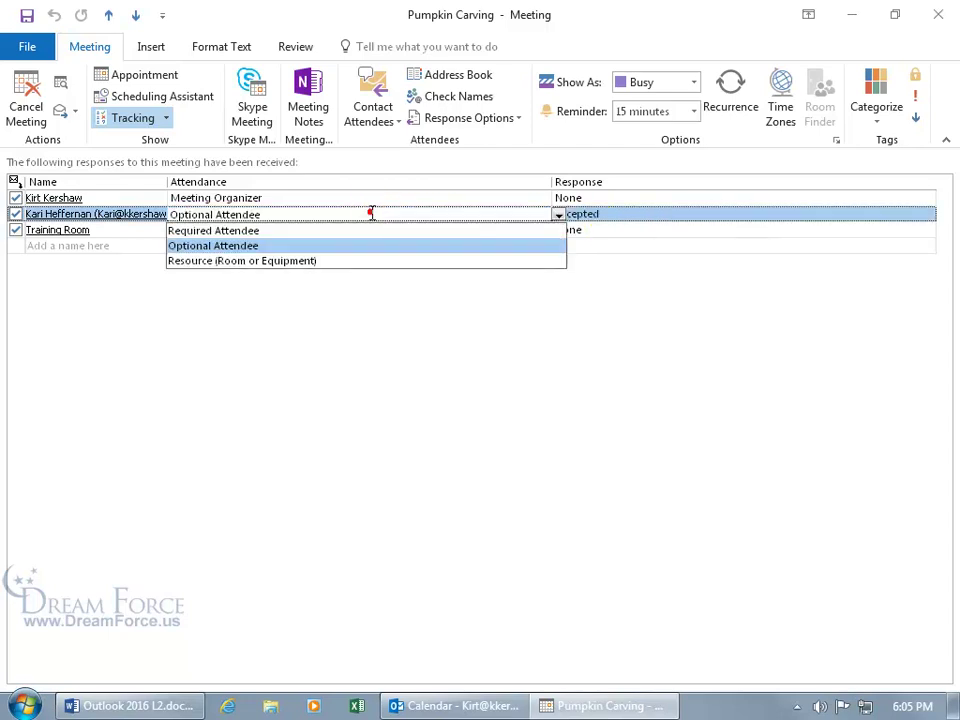
click(296, 231)
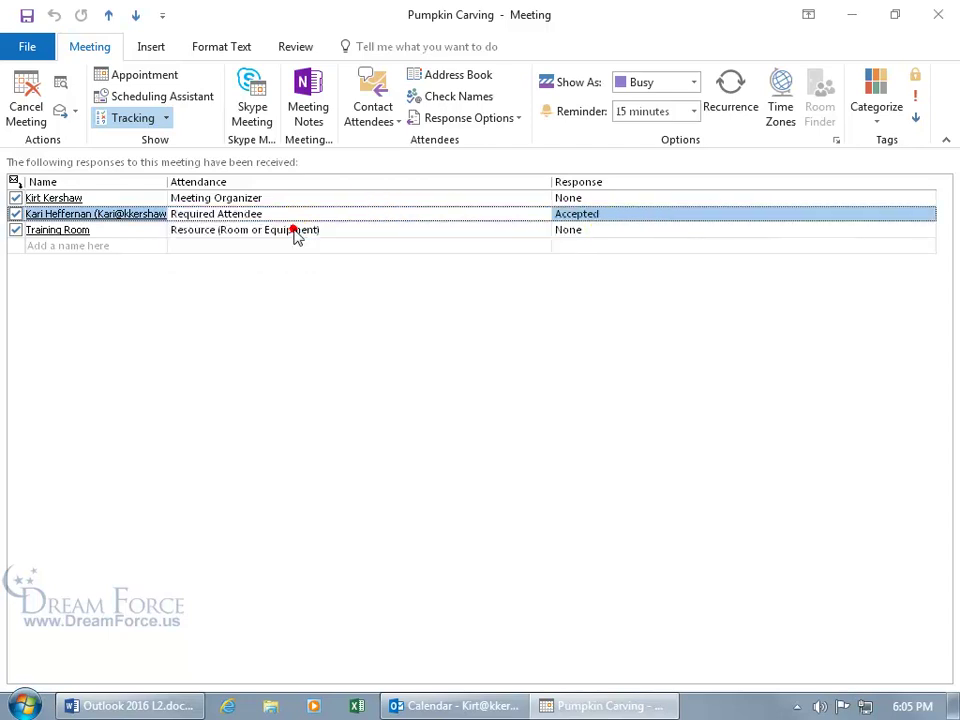
click(27, 15)
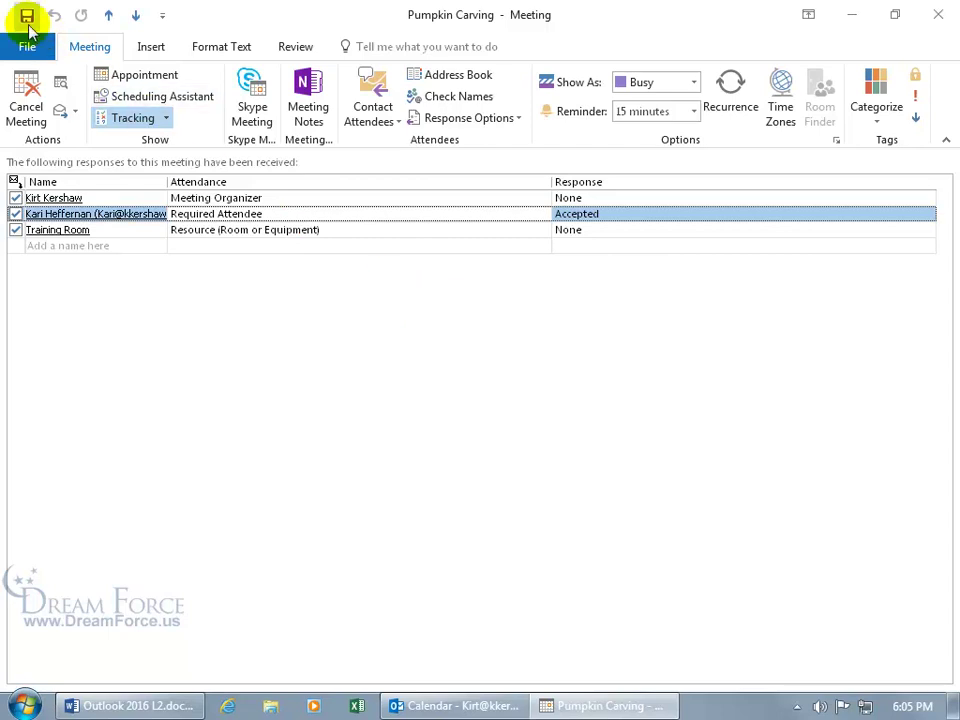
Reopen Pumpkin Carving to verify the saved Accepted response in Tracking, then close it
click(938, 14)
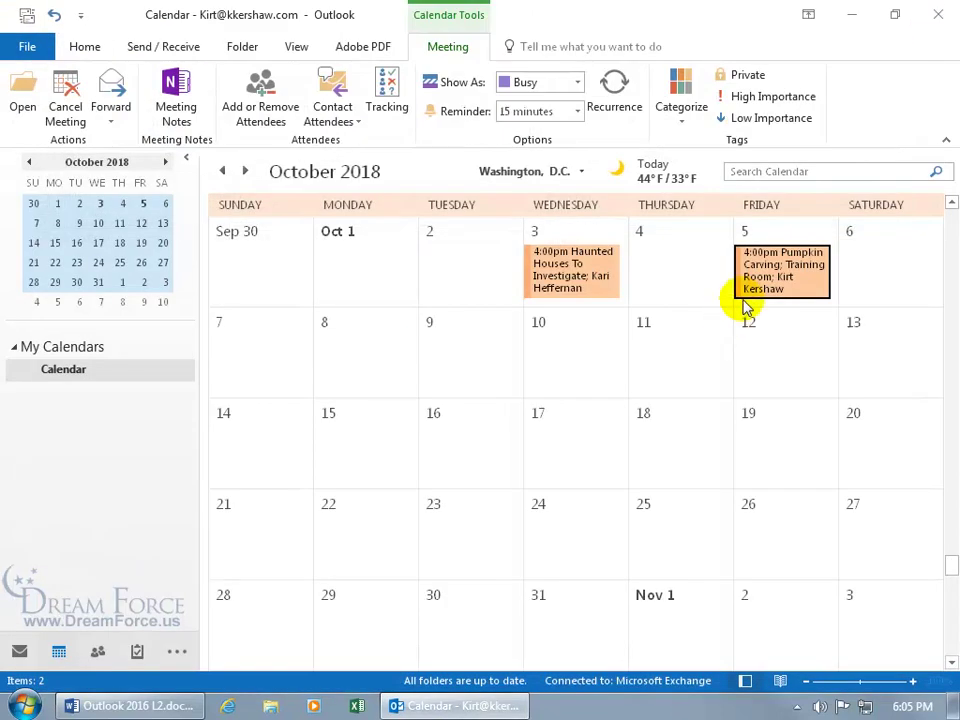
double_click(776, 286)
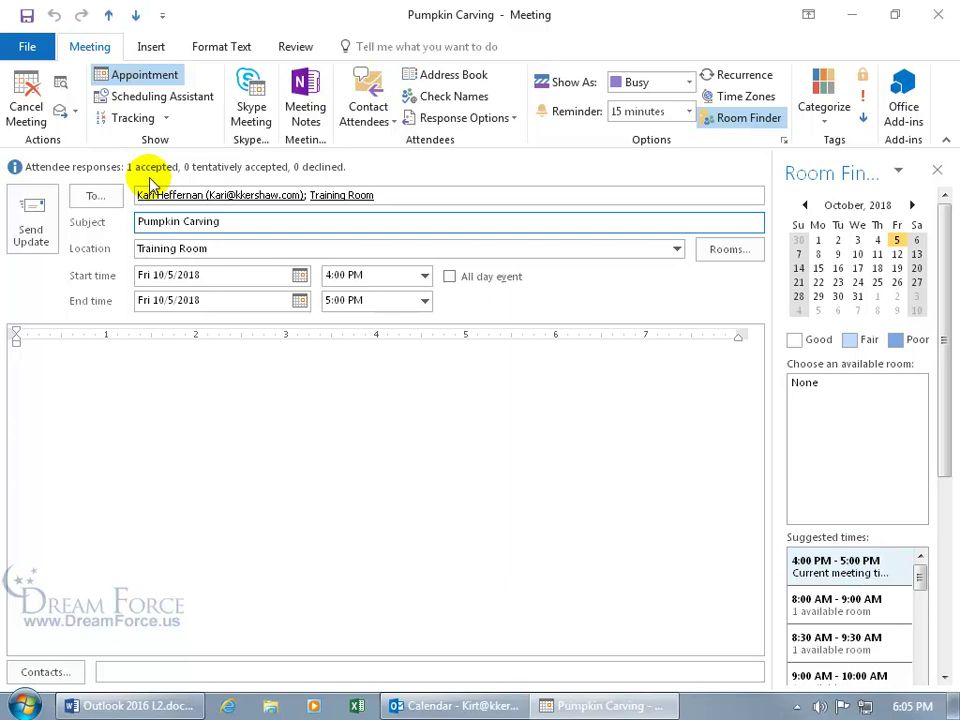
click(130, 118)
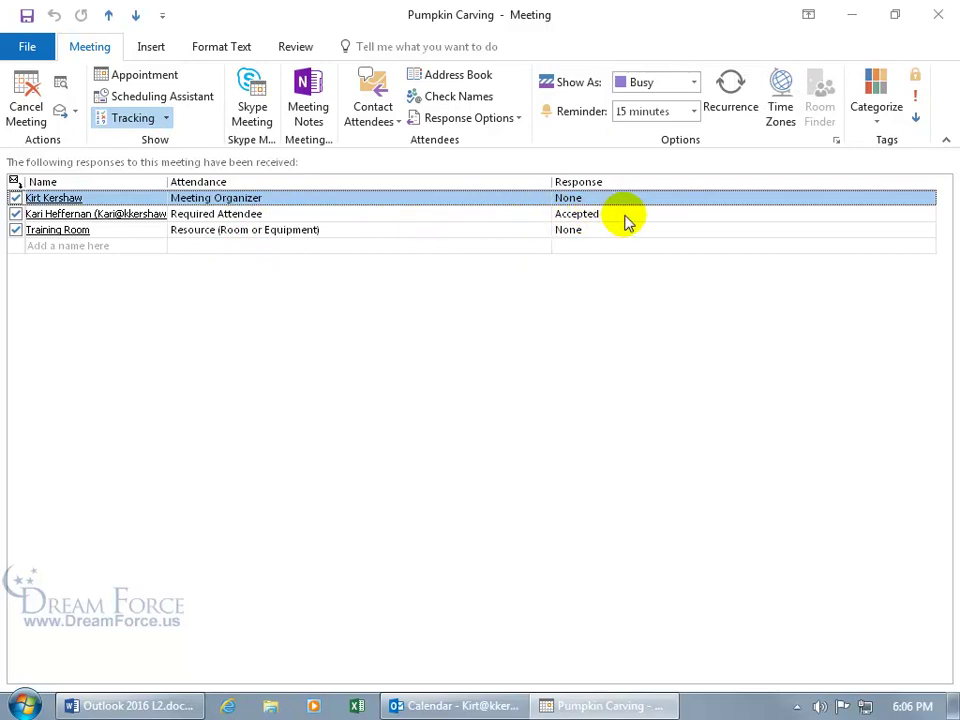
click(936, 17)
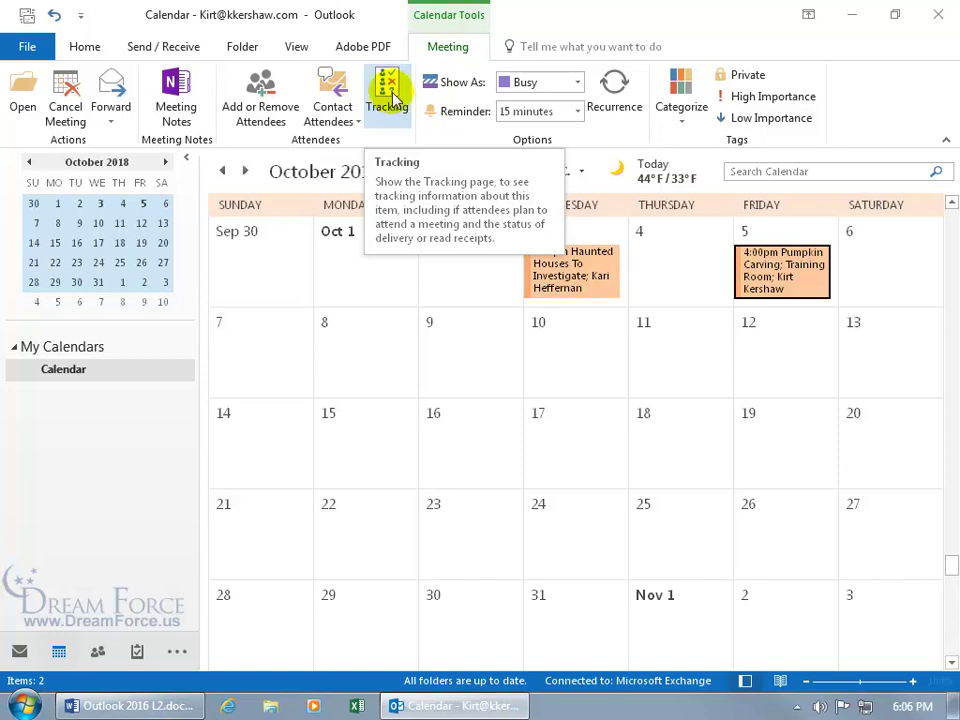
From the Pumpkin Carving Tracking view, copy the attendee response status to the clipboard
click(388, 102)
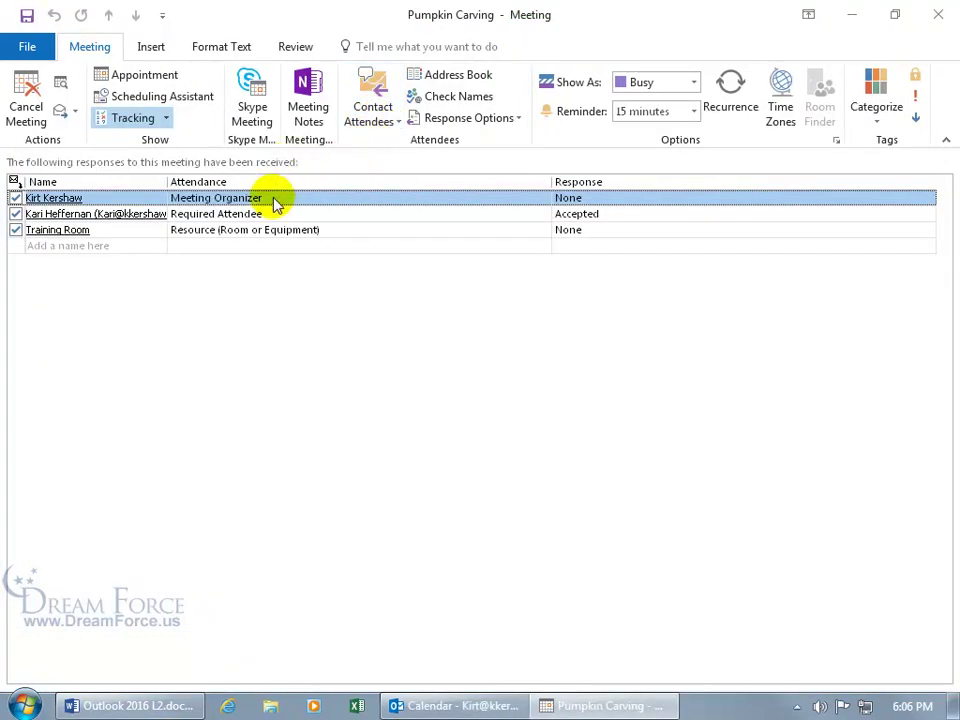
click(126, 84)
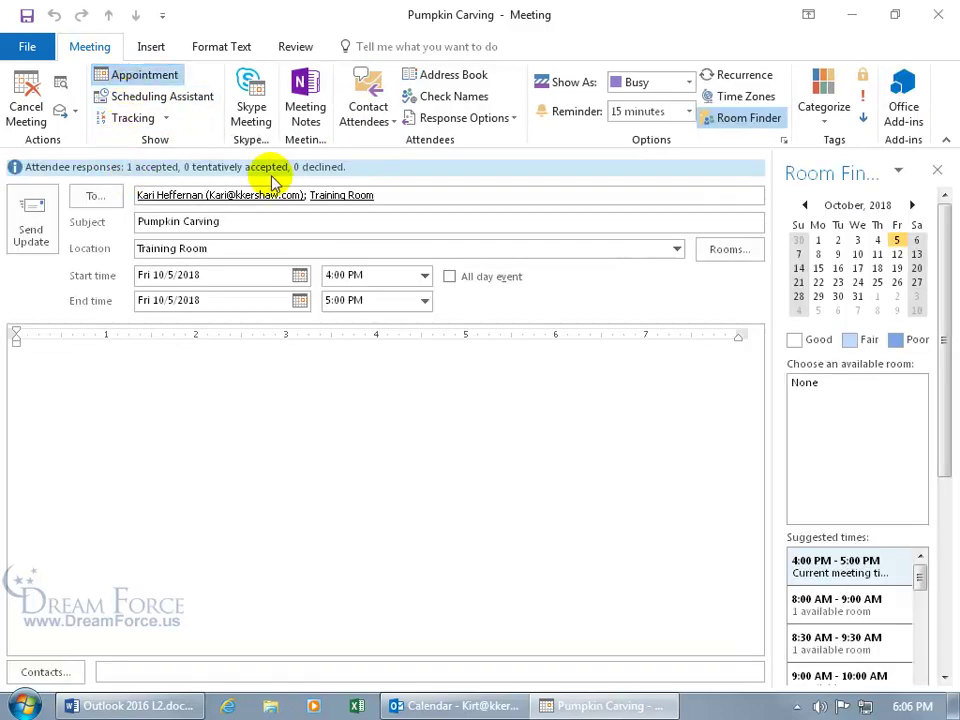
click(133, 117)
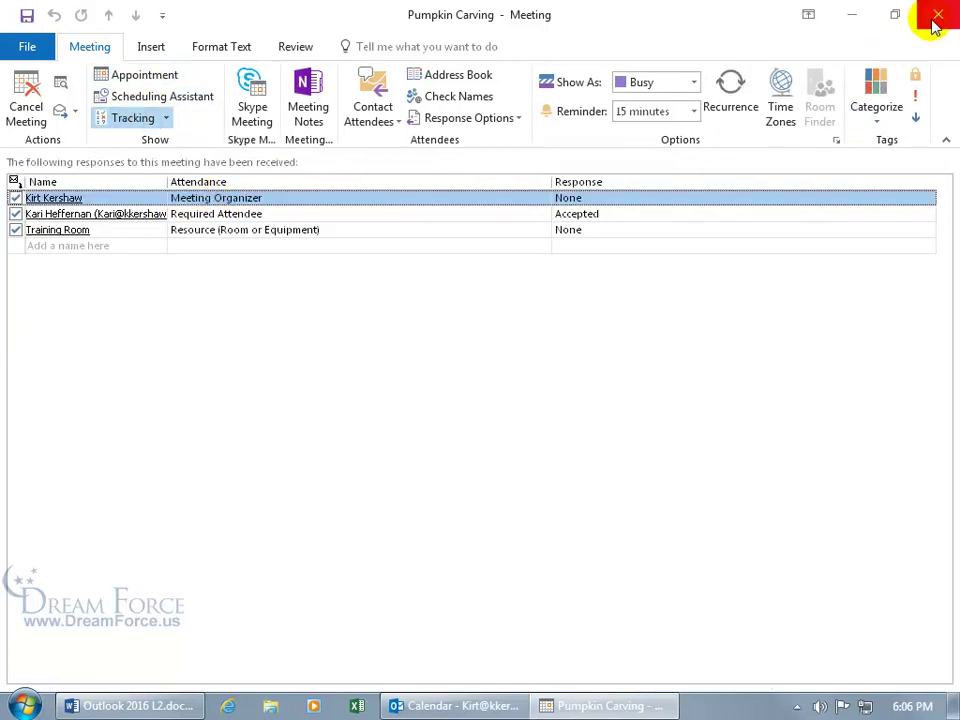
click(167, 118)
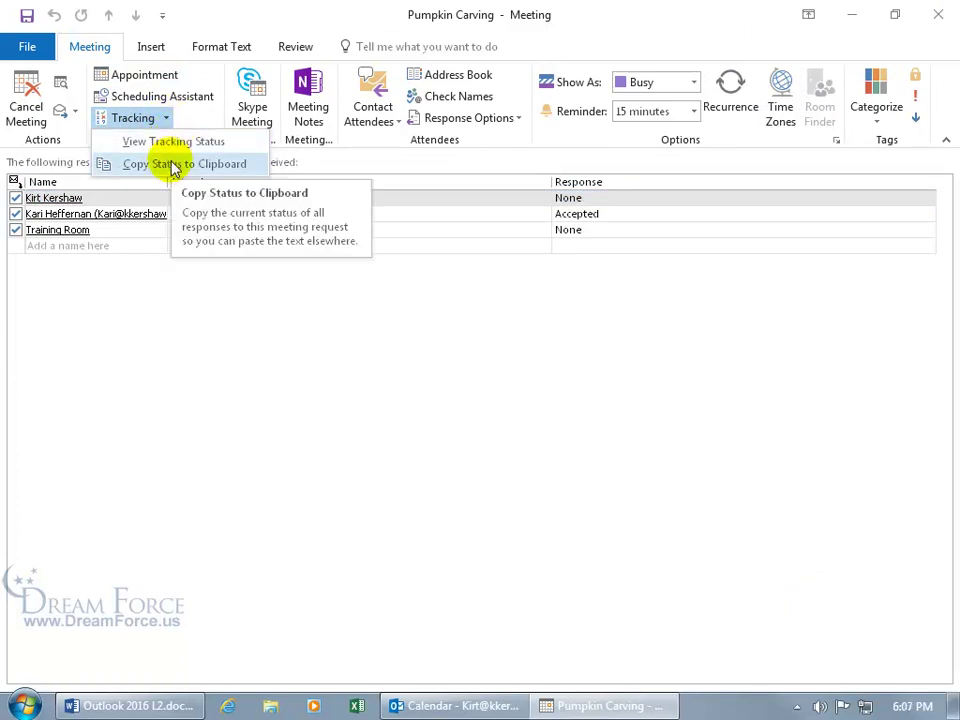
click(174, 166)
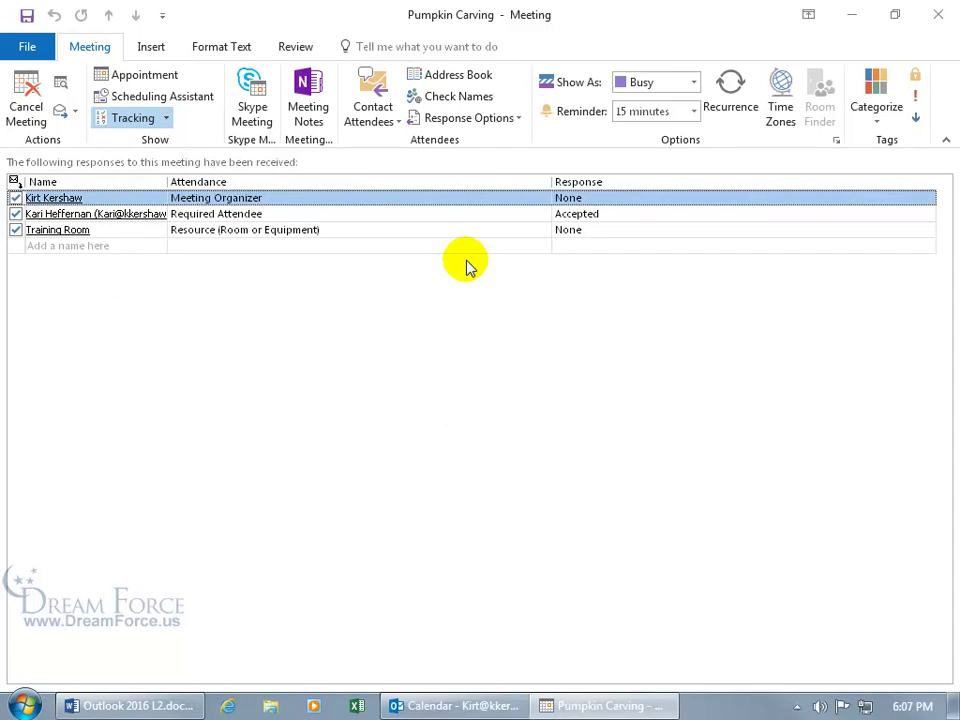
Paste the Pumpkin Carving response list into a new Excel workbook, then close it without saving
click(357, 706)
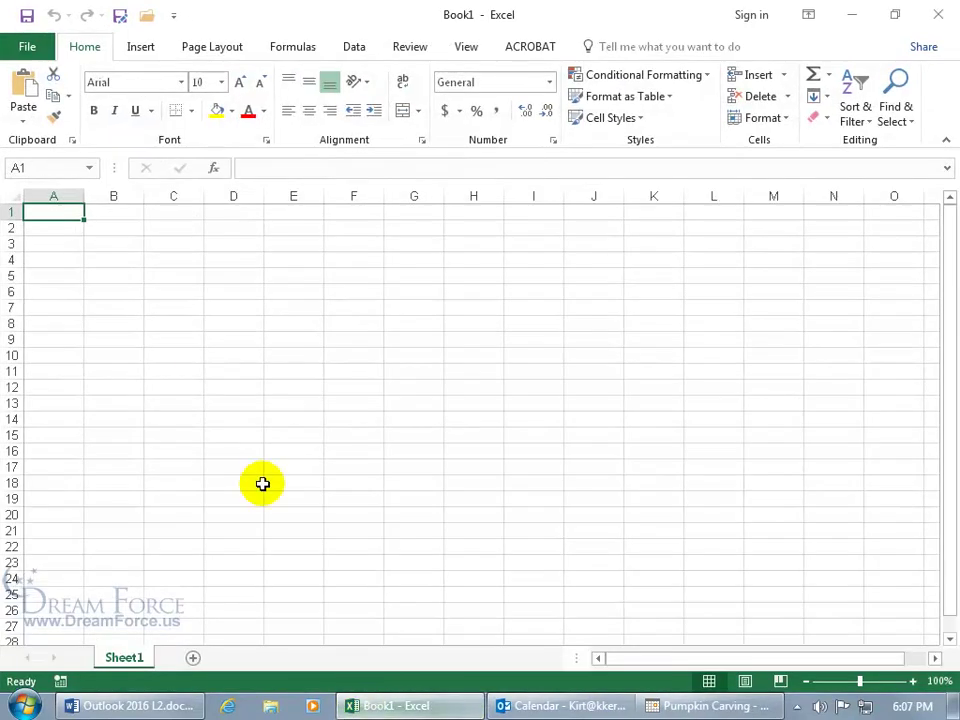
key(ctrl+v)
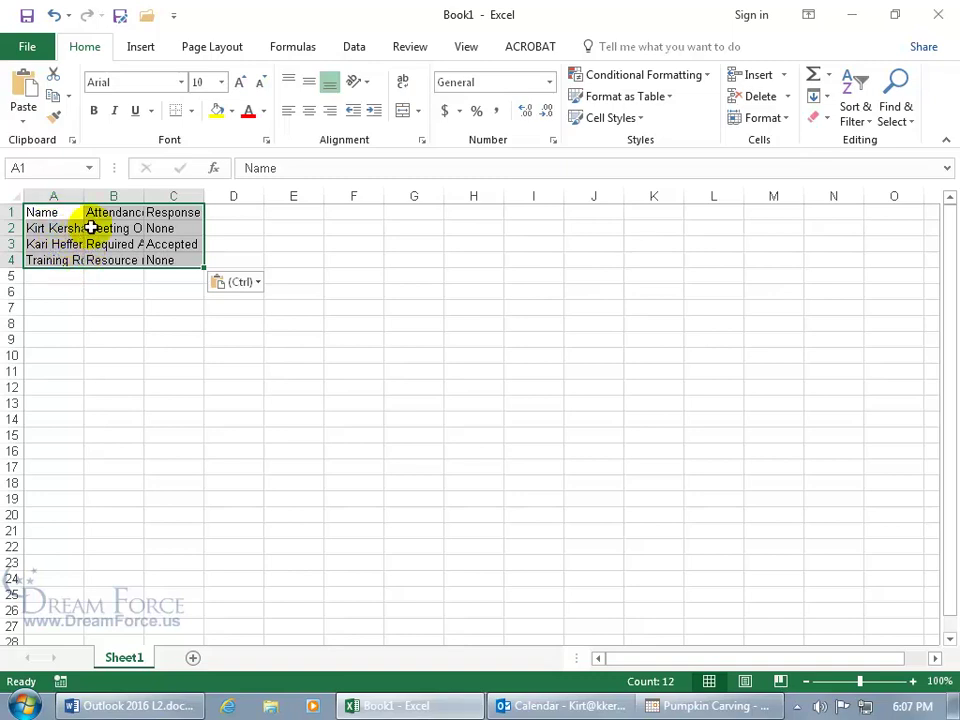
click(938, 14)
click(484, 377)
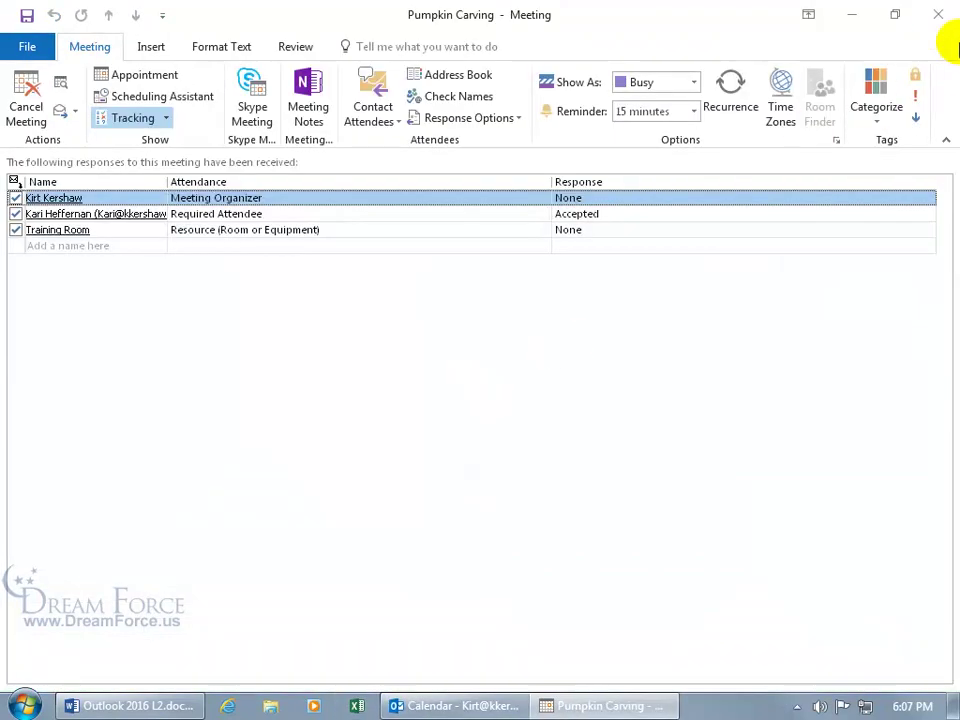
Paste the attendee status list into a new e-mail message and bring up Format Text tools
click(938, 14)
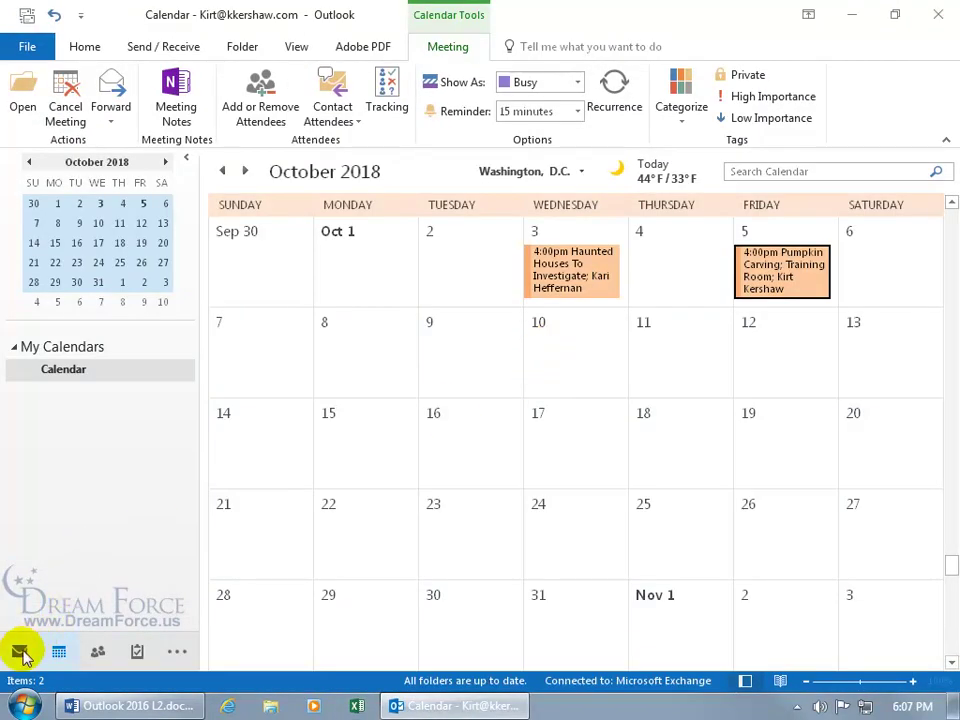
click(19, 651)
key(ctrl+n)
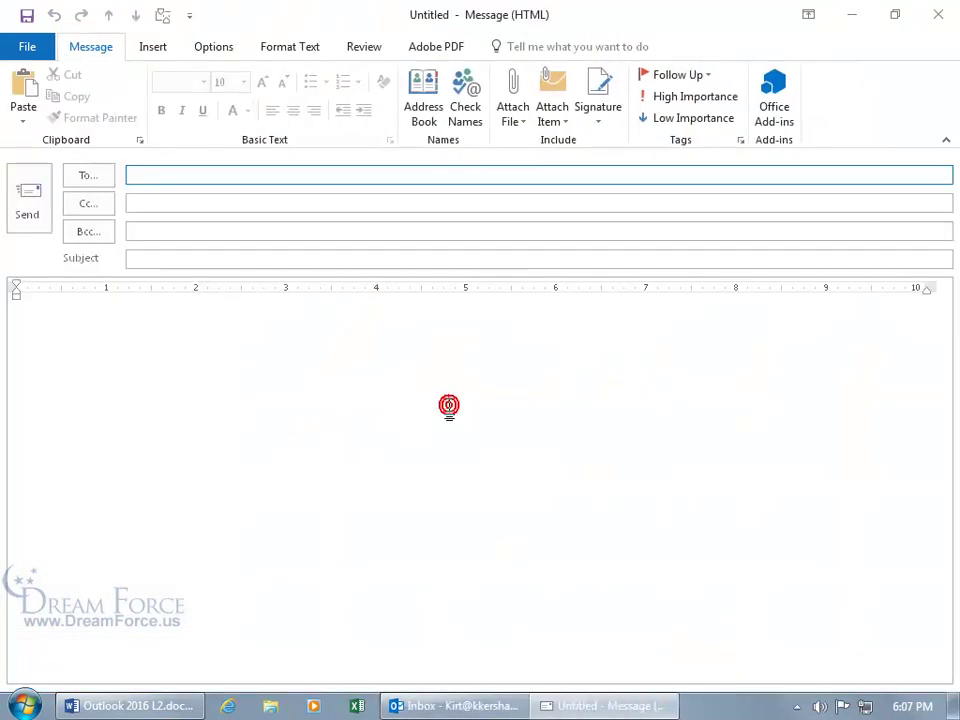
click(180, 336)
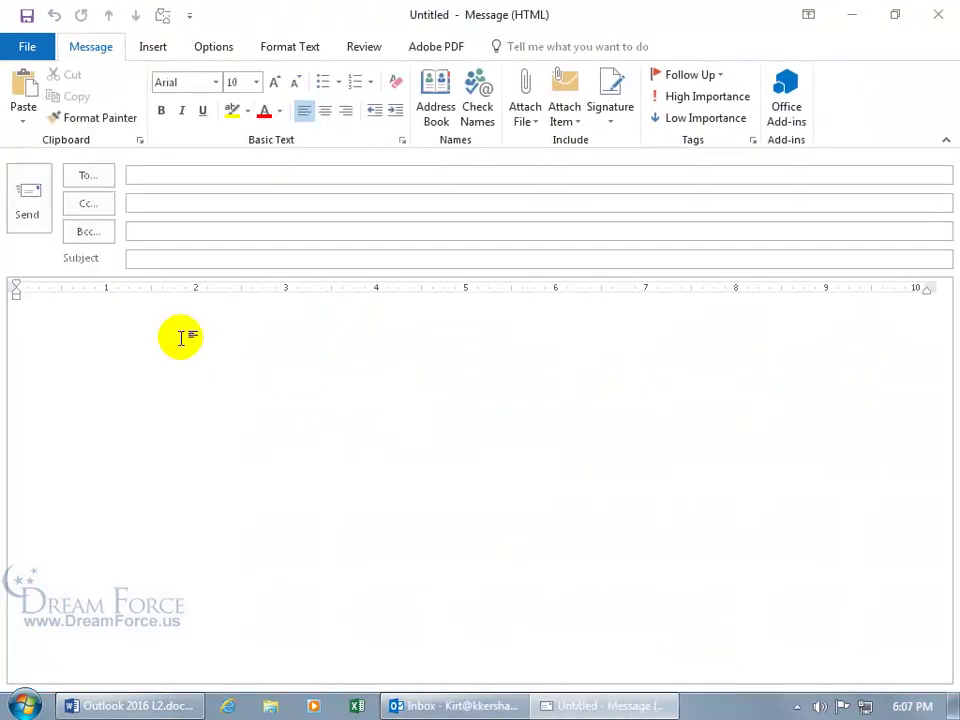
key(ctrl+v)
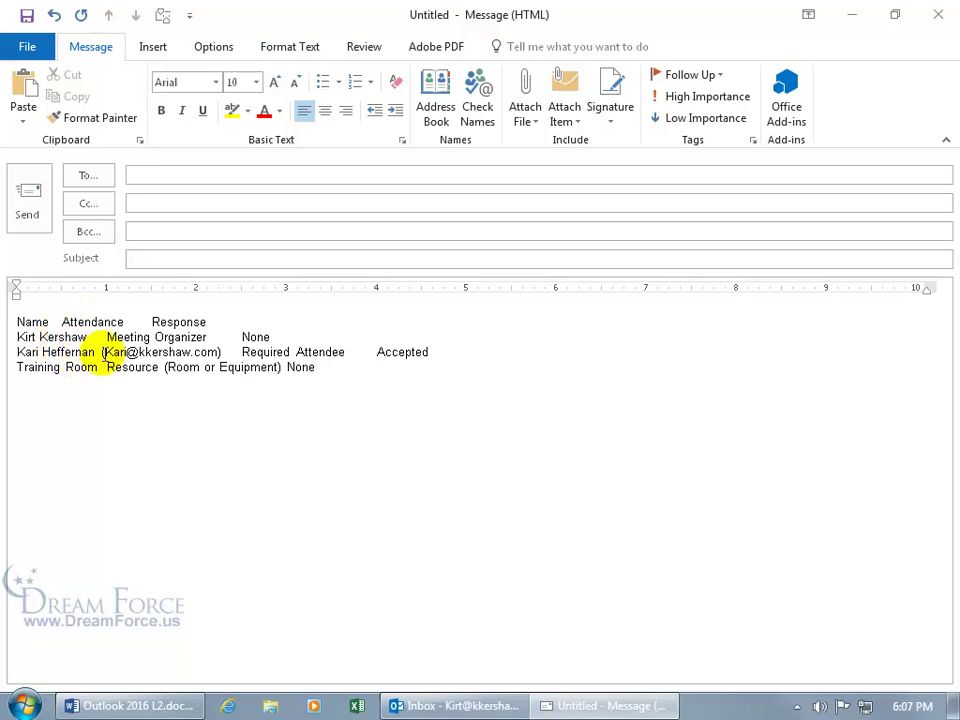
click(62, 321)
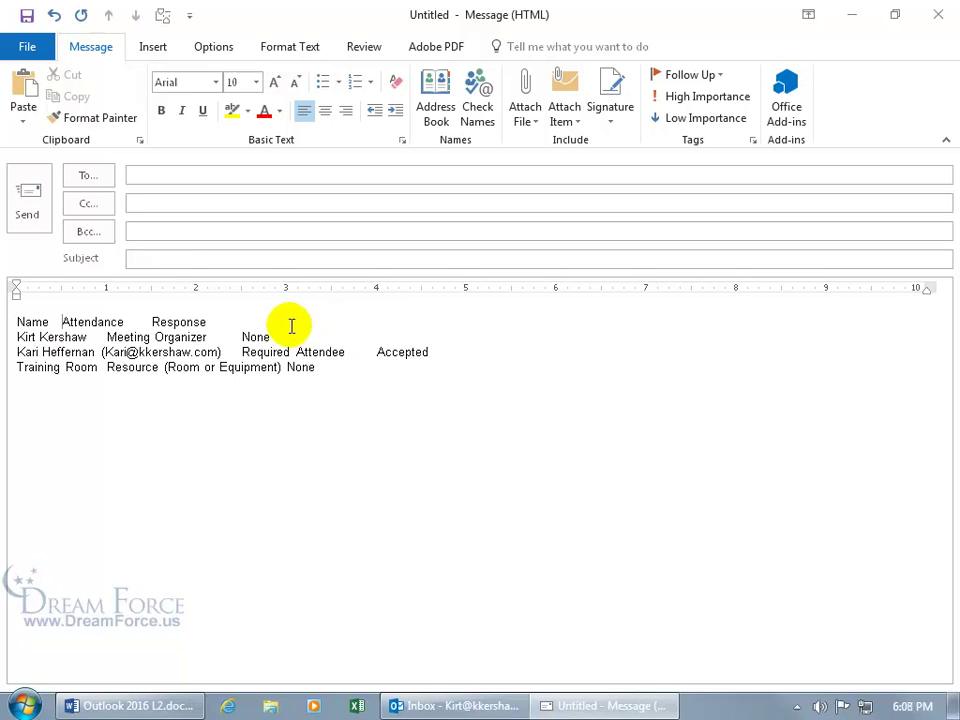
click(297, 54)
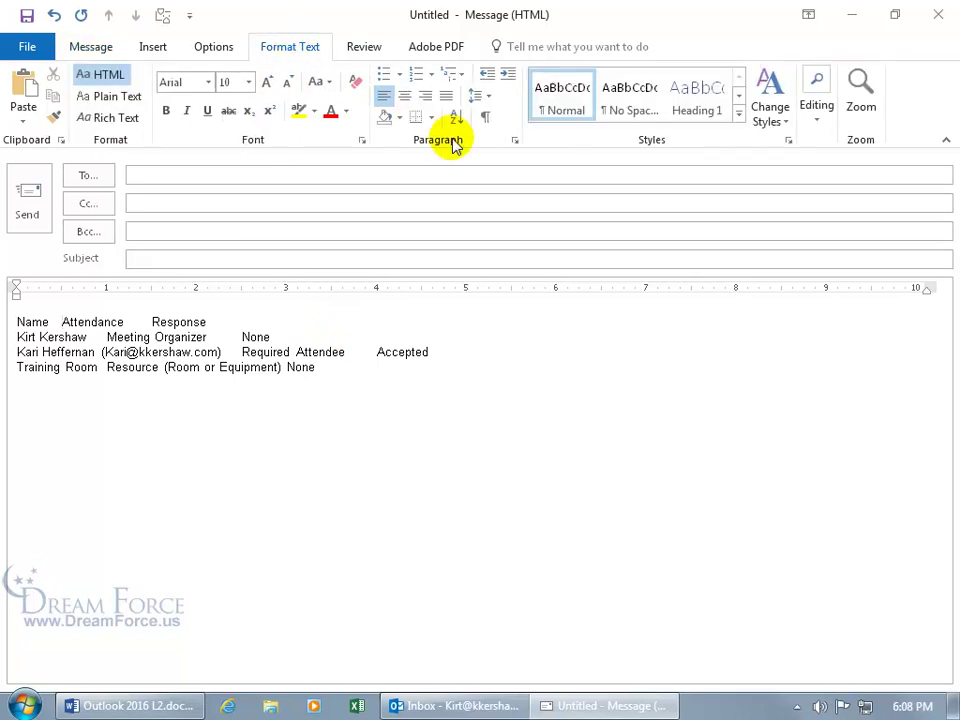
Check the paragraph tab settings and make the ruler visible above the message body
click(515, 141)
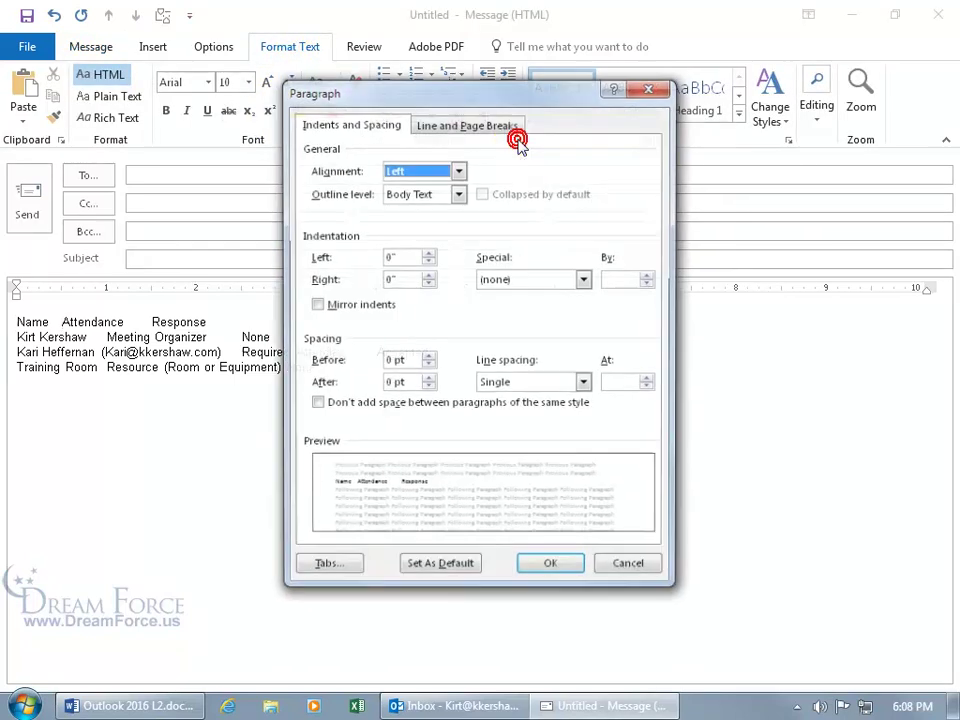
click(345, 576)
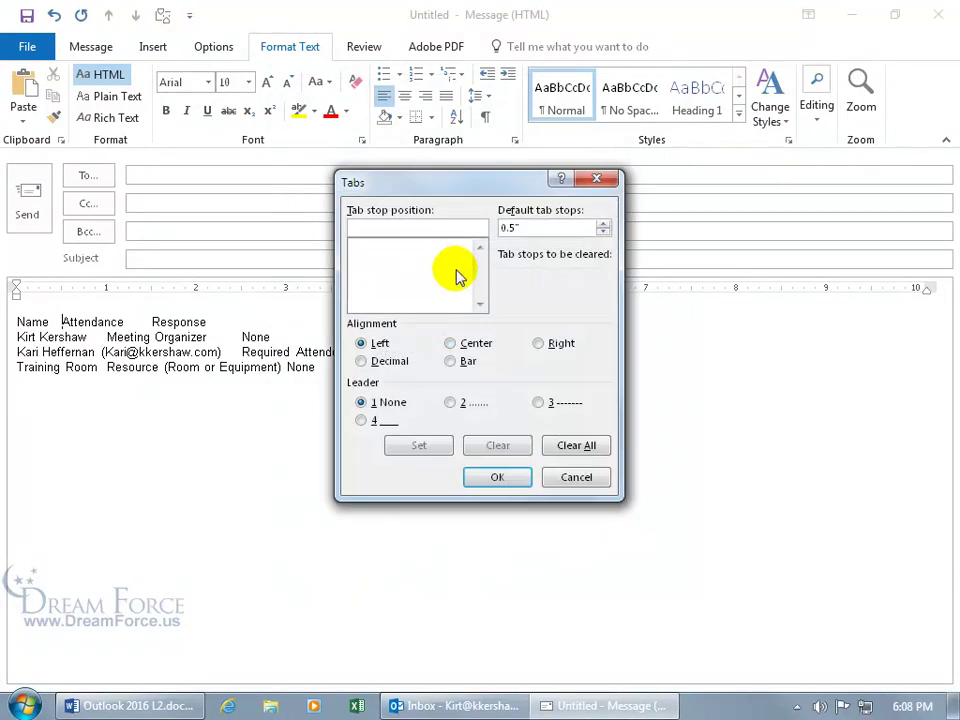
click(568, 478)
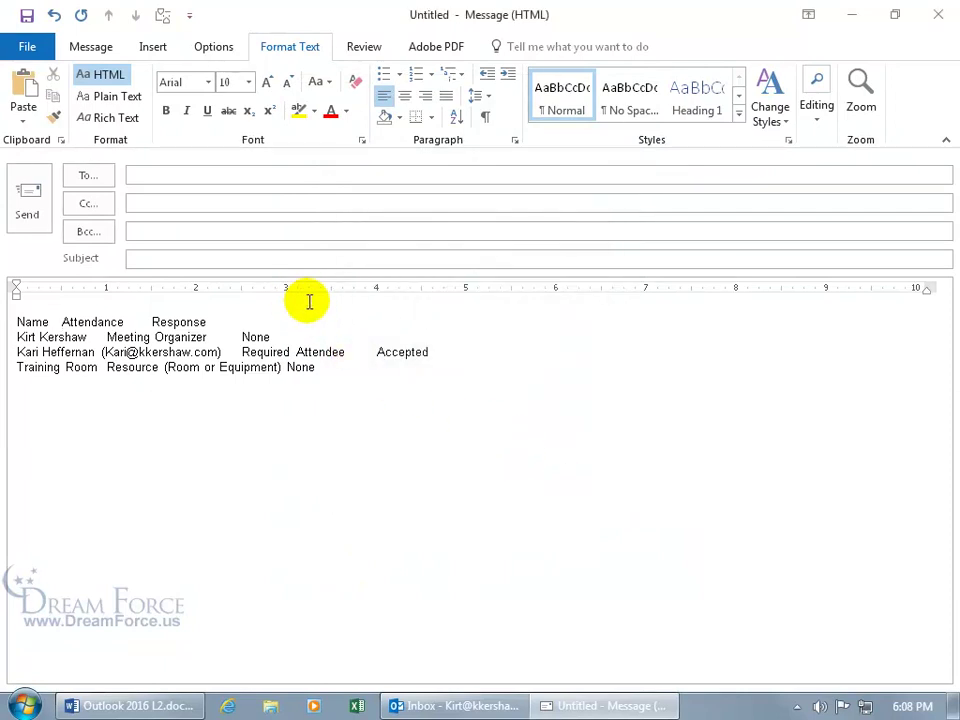
click(162, 18)
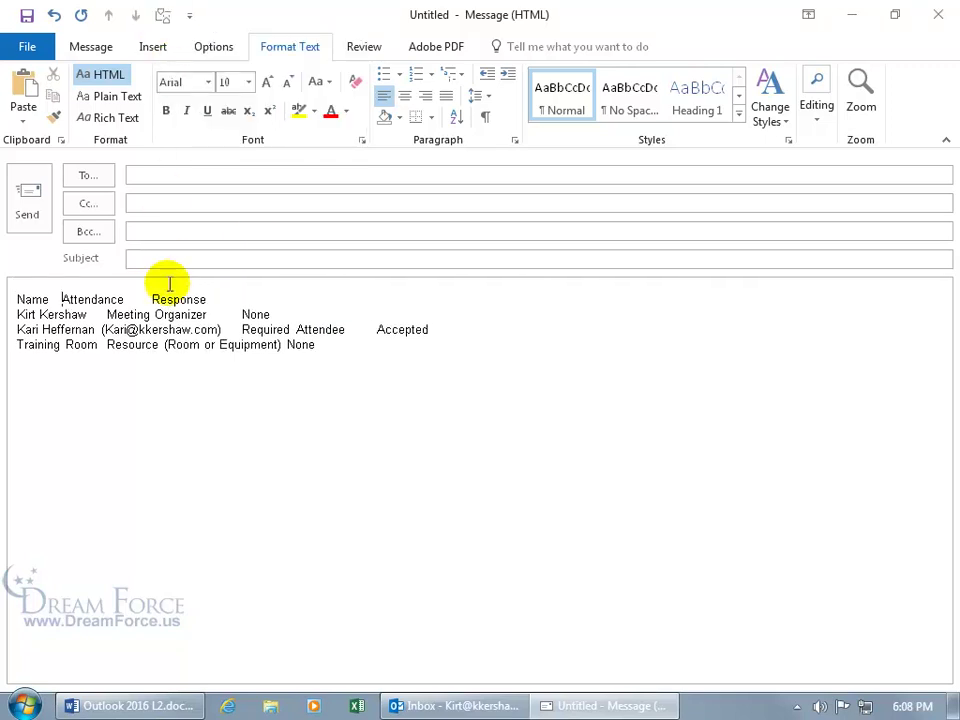
click(162, 18)
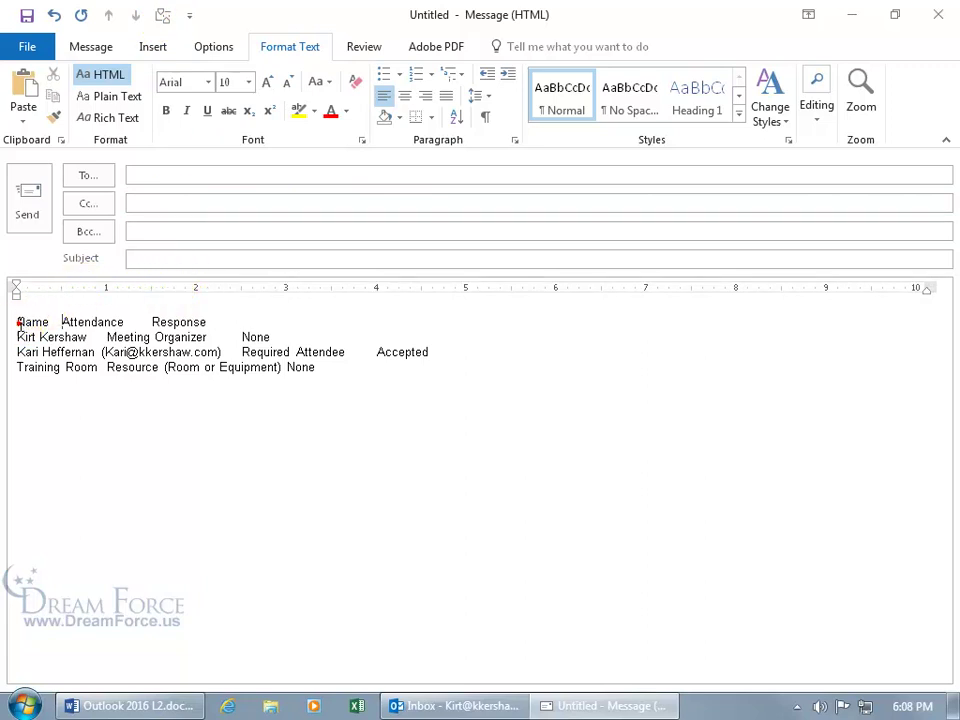
Set left tab stops near 3" and 6" for the Attendance and Response columns
drag(17, 322, 257, 373)
click(82, 289)
drag(82, 290, 287, 300)
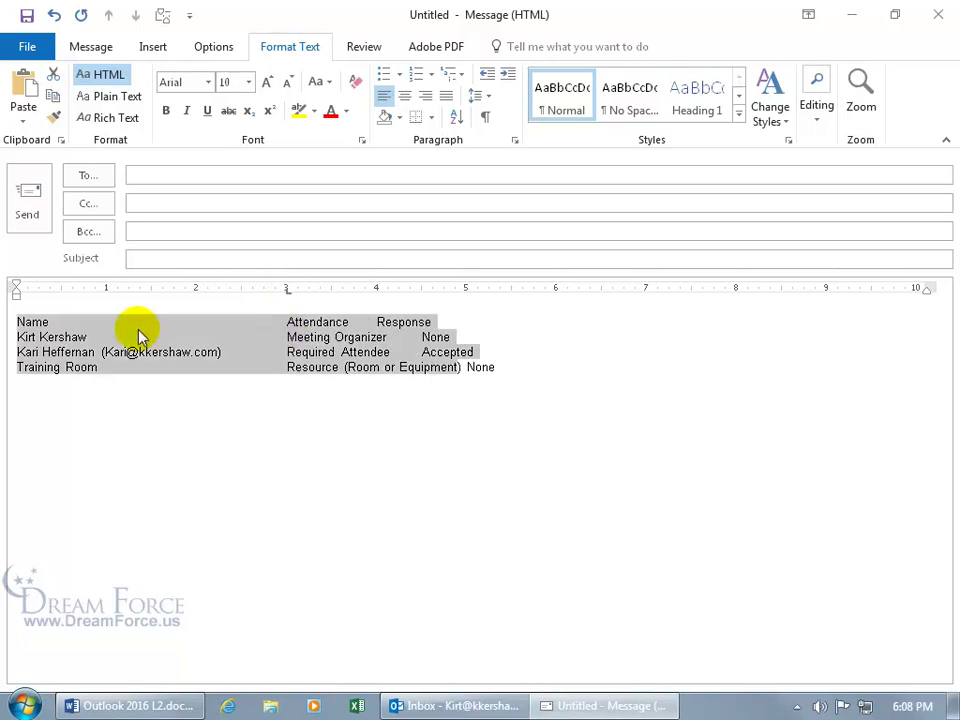
drag(388, 288, 556, 293)
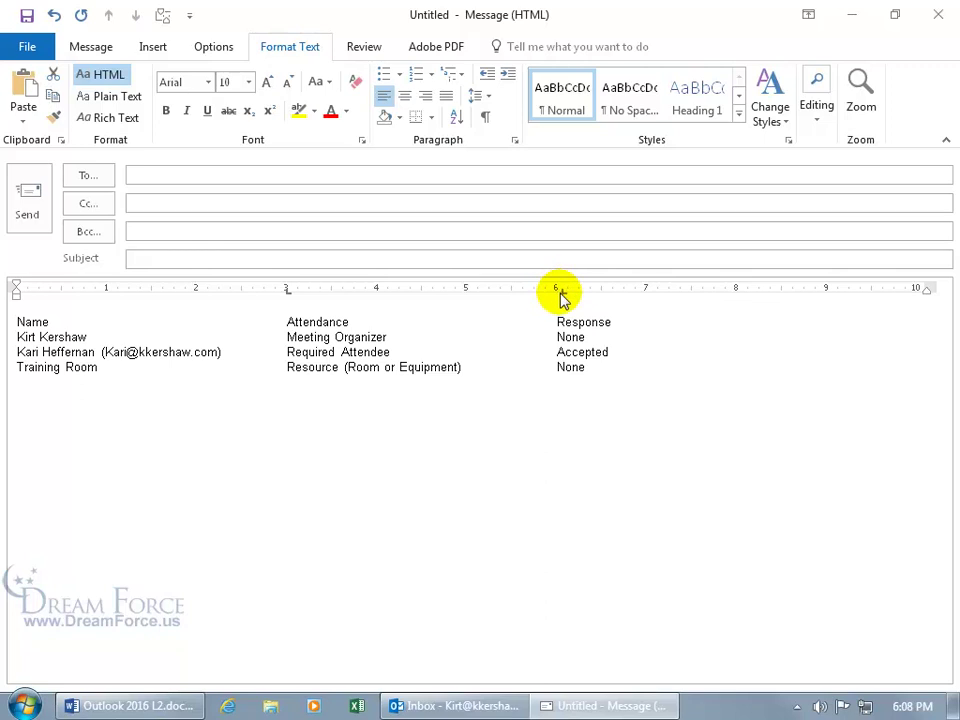
click(494, 365)
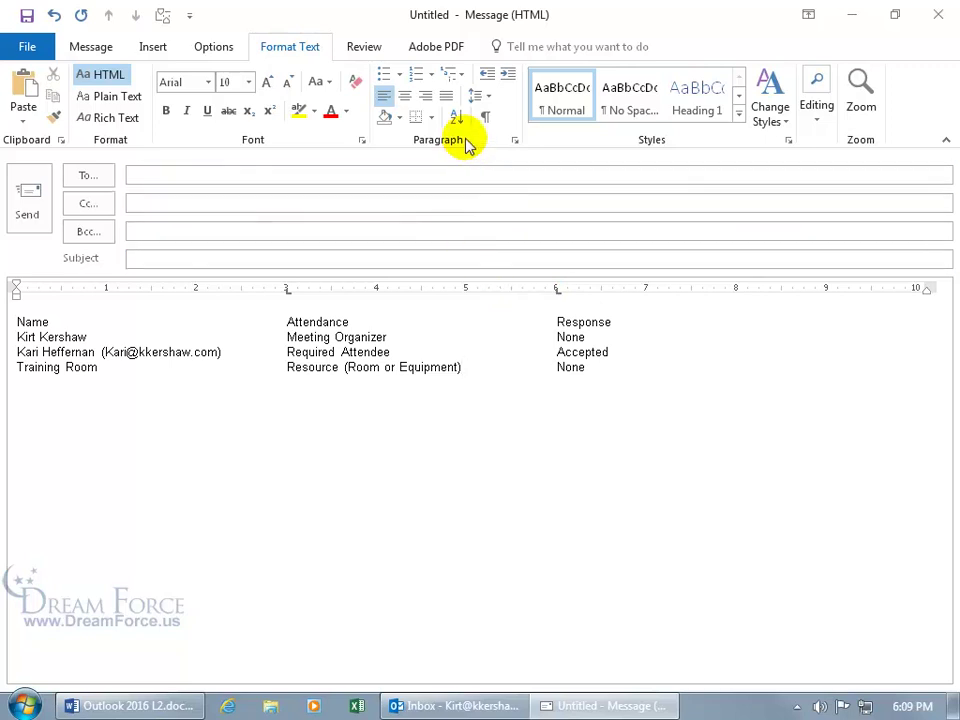
Show formatting marks to verify the tab alignment, then hide them again
click(486, 117)
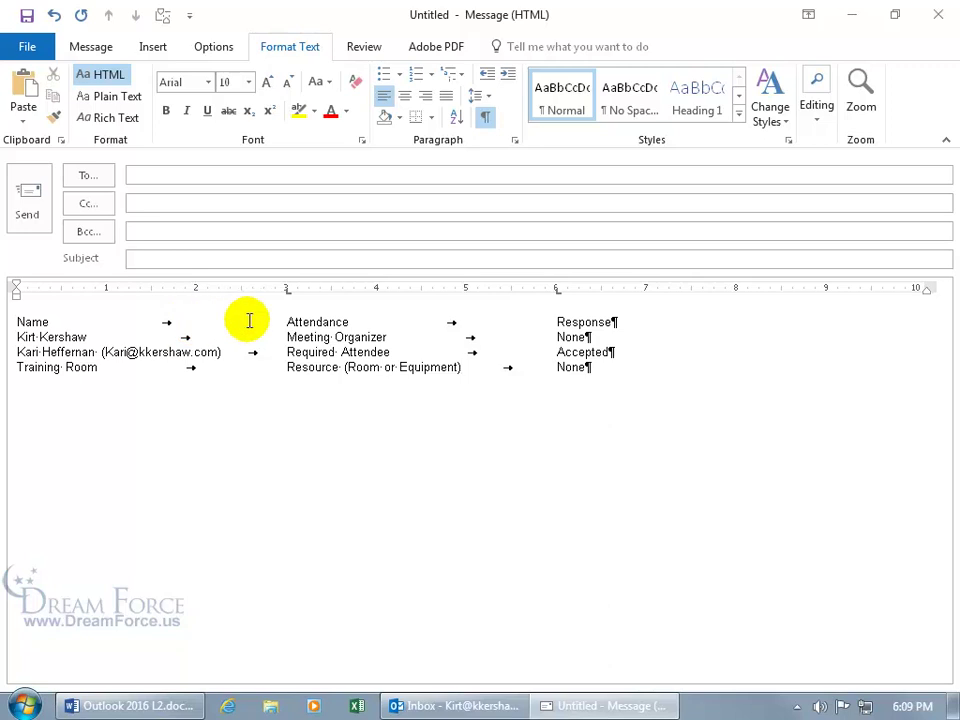
click(285, 322)
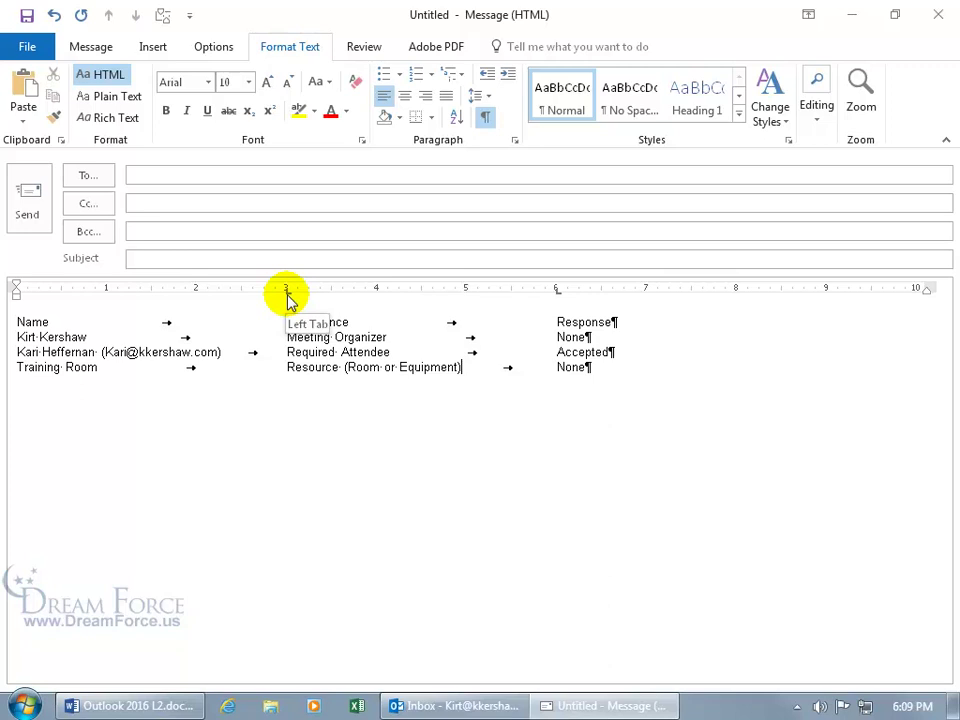
click(485, 117)
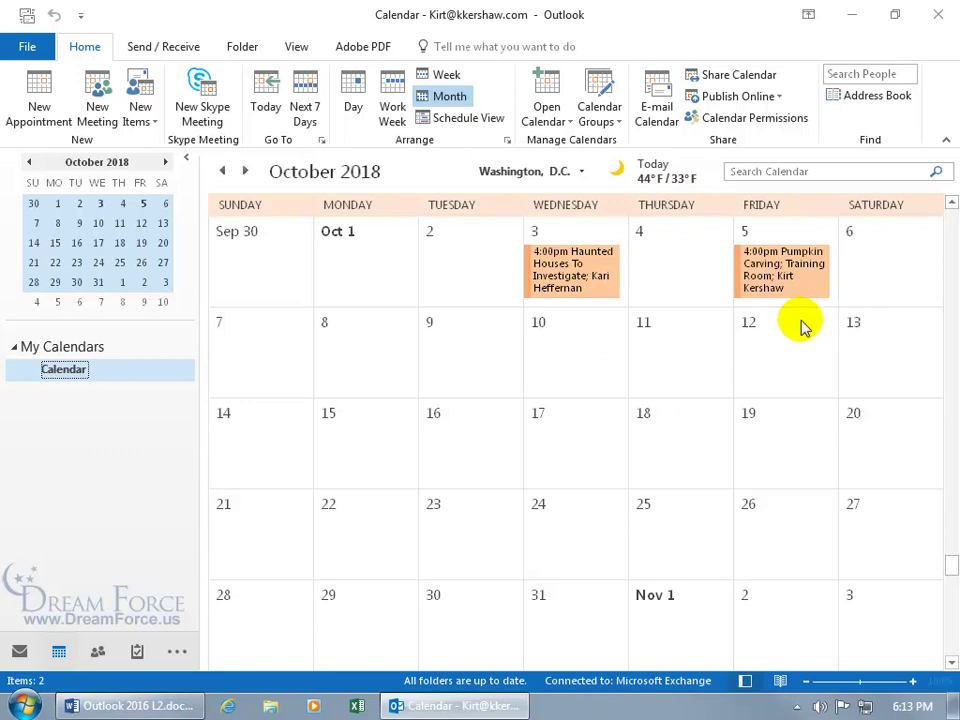
Change the Pumpkin Carving meeting's start time to 5:00 PM and send the update
double_click(786, 272)
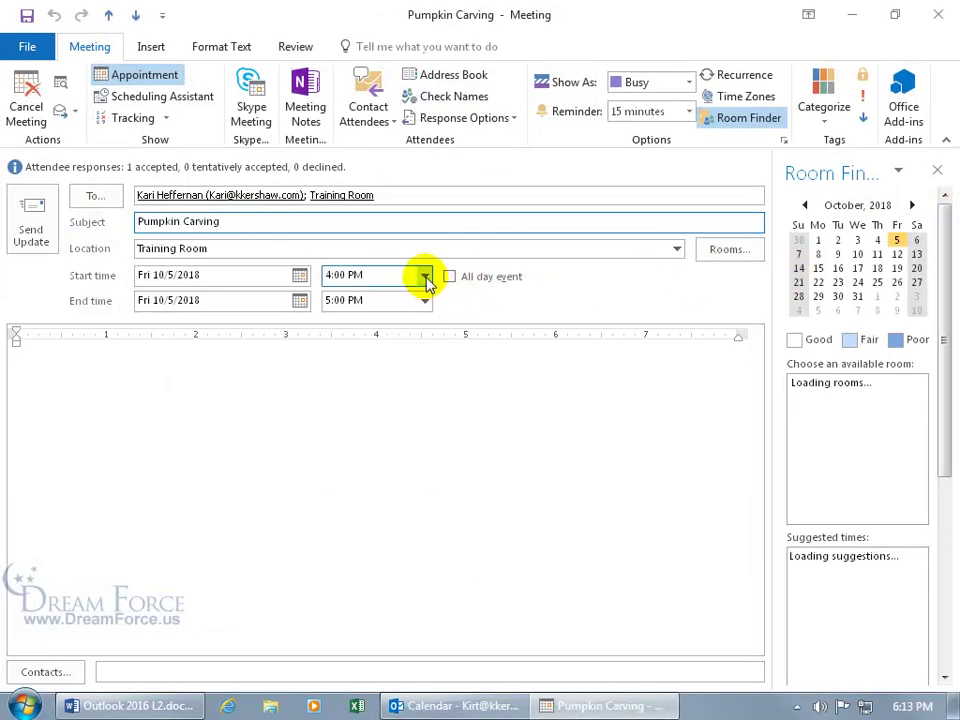
click(425, 275)
click(383, 330)
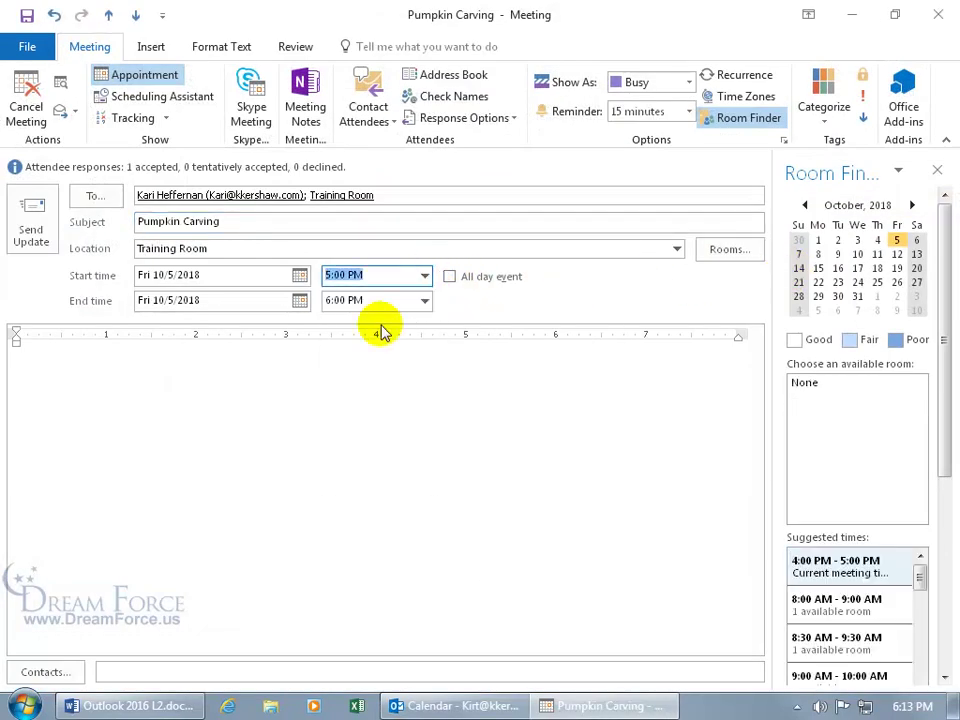
click(33, 236)
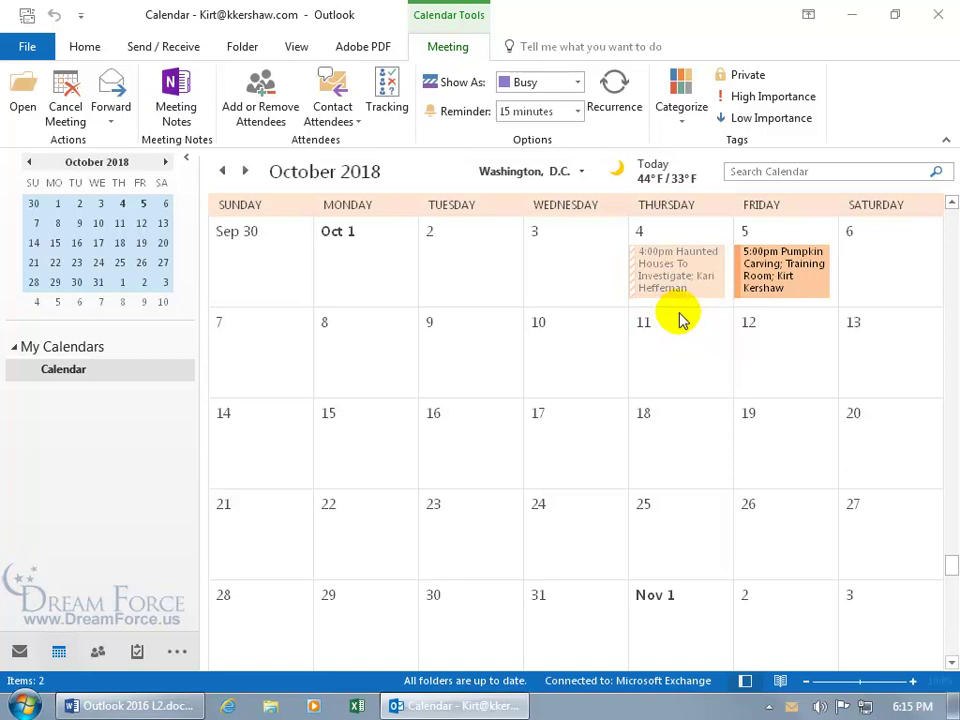
Accept the Haunted Houses To Investigate request, sending the response now, and return to October 2018's calendar
click(19, 650)
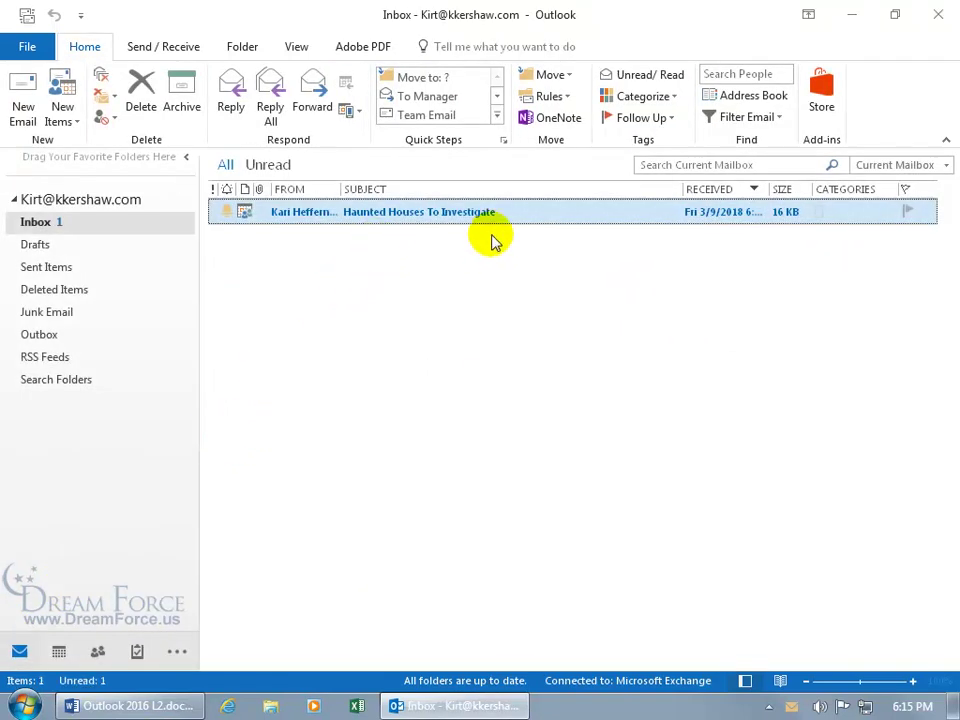
double_click(456, 212)
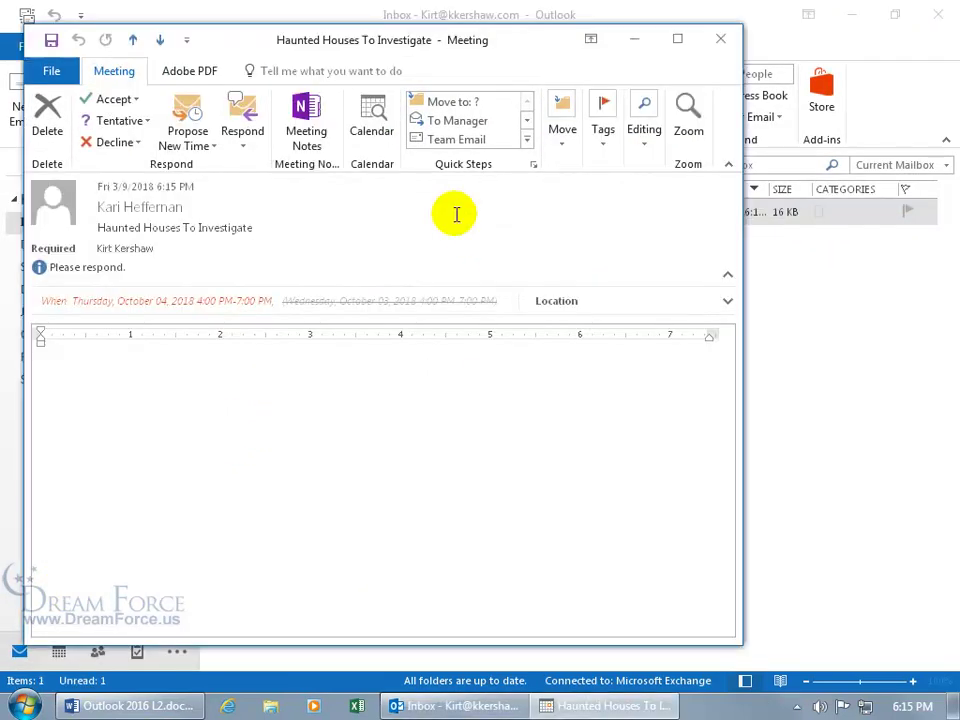
click(677, 38)
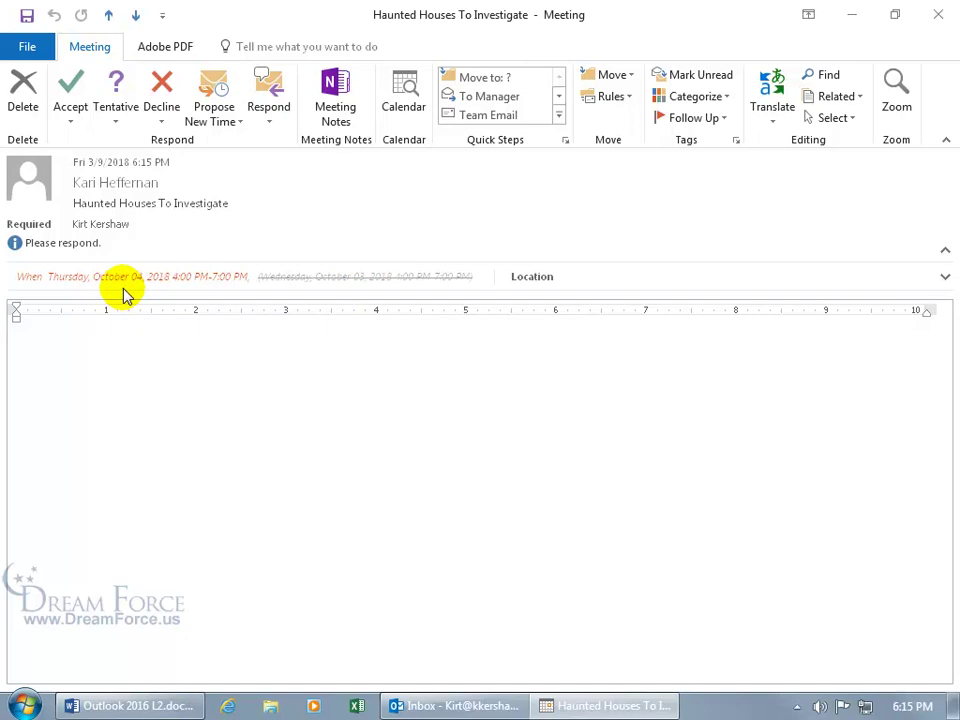
click(73, 115)
click(89, 162)
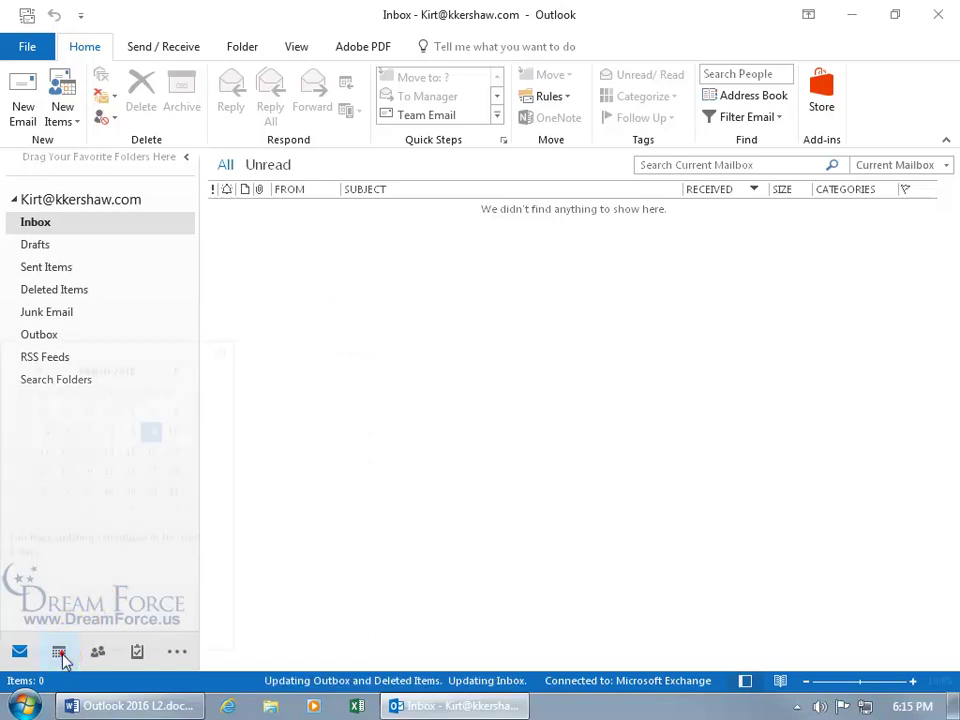
click(60, 653)
drag(97, 162, 102, 202)
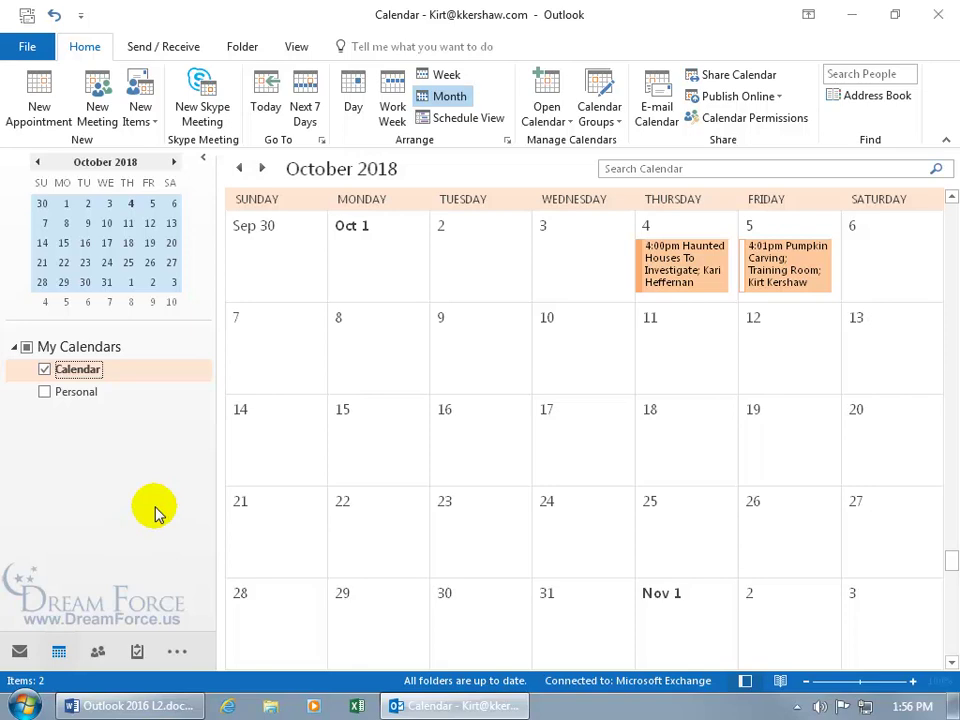
Add an extra invitee's e-mail address to Pumpkin Carving's To field and confirm the attendee list
double_click(786, 274)
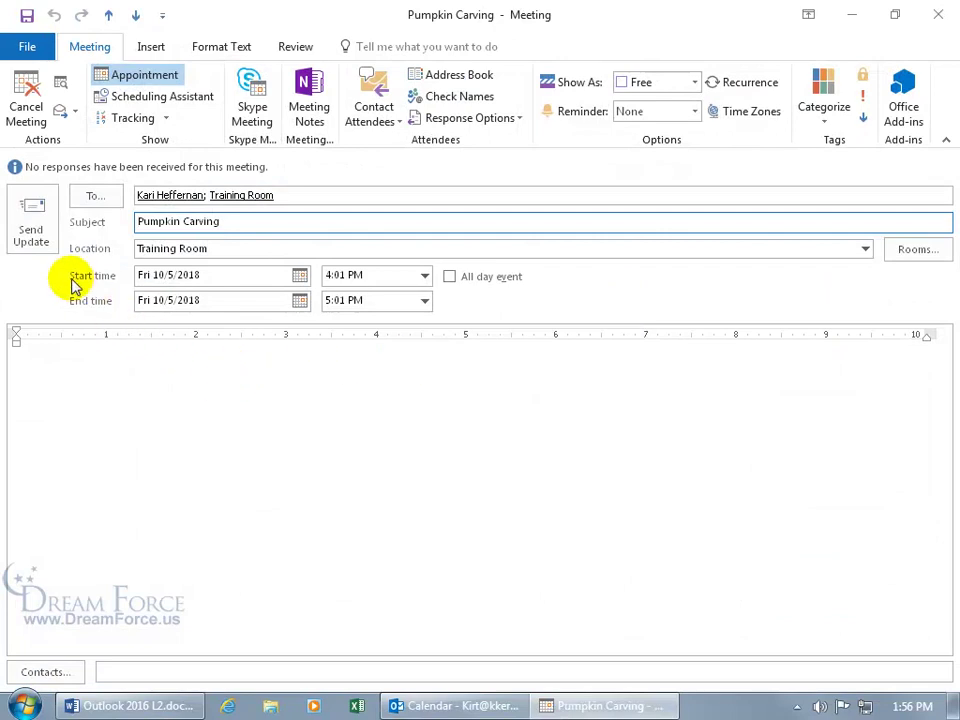
click(302, 195)
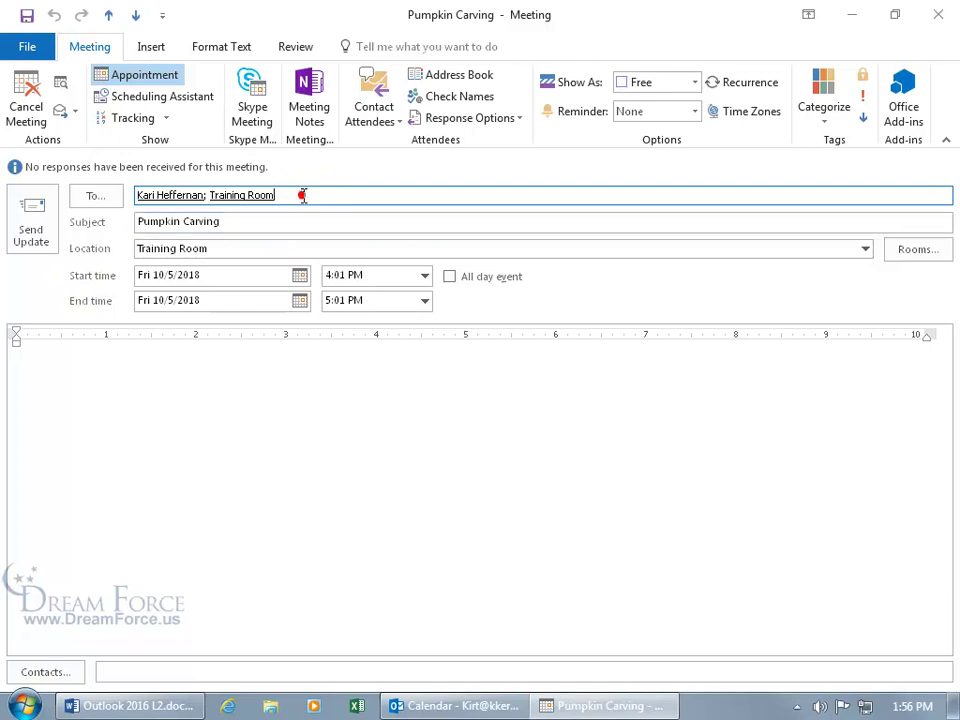
text(; wil)
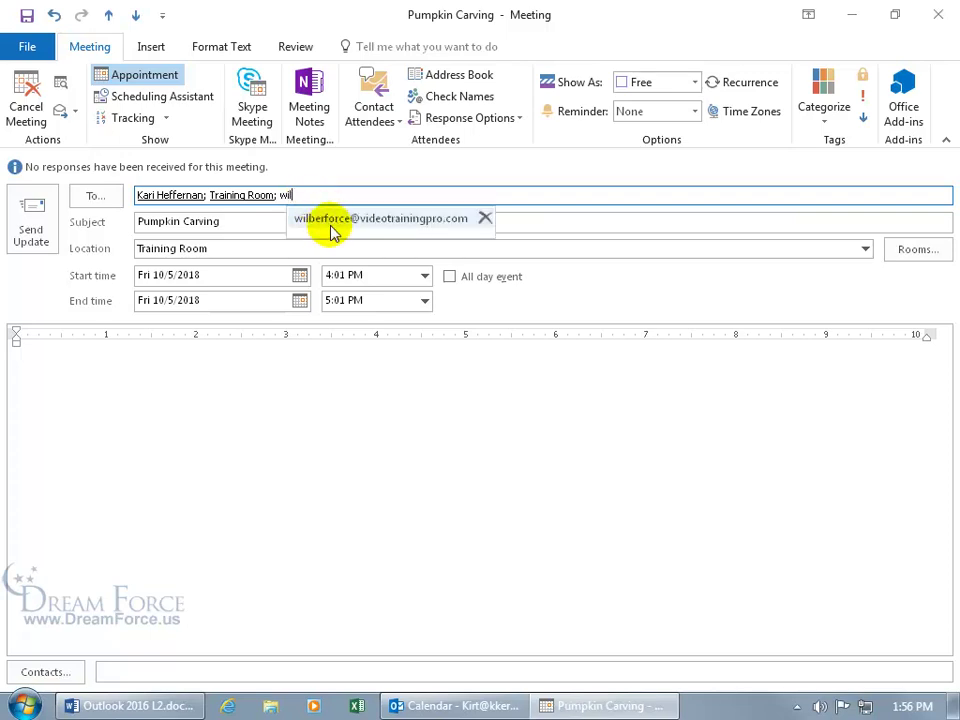
click(333, 228)
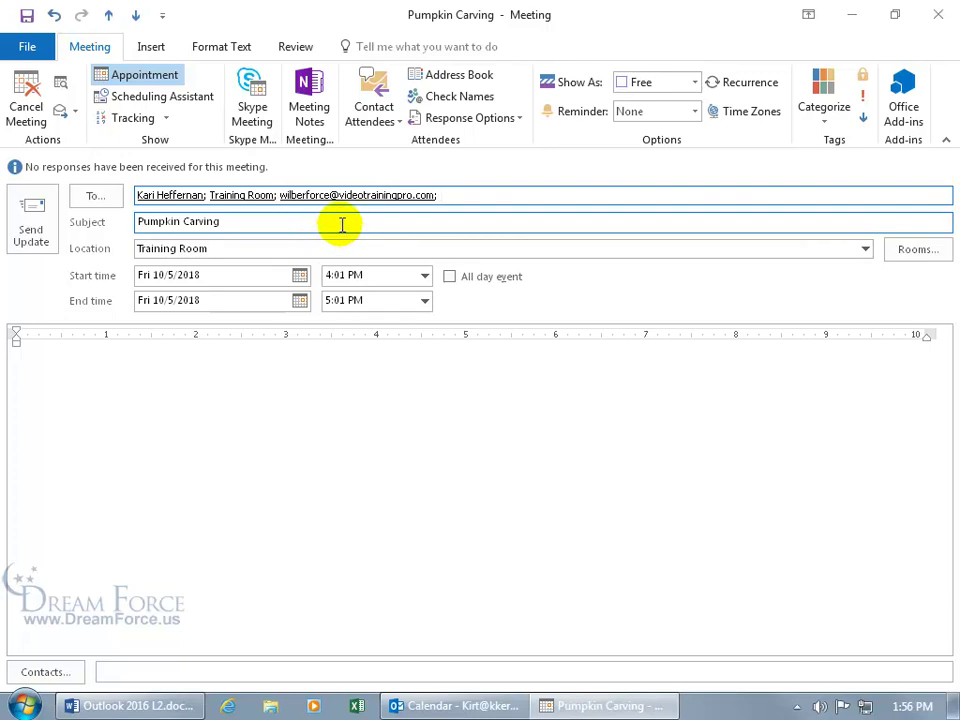
click(106, 199)
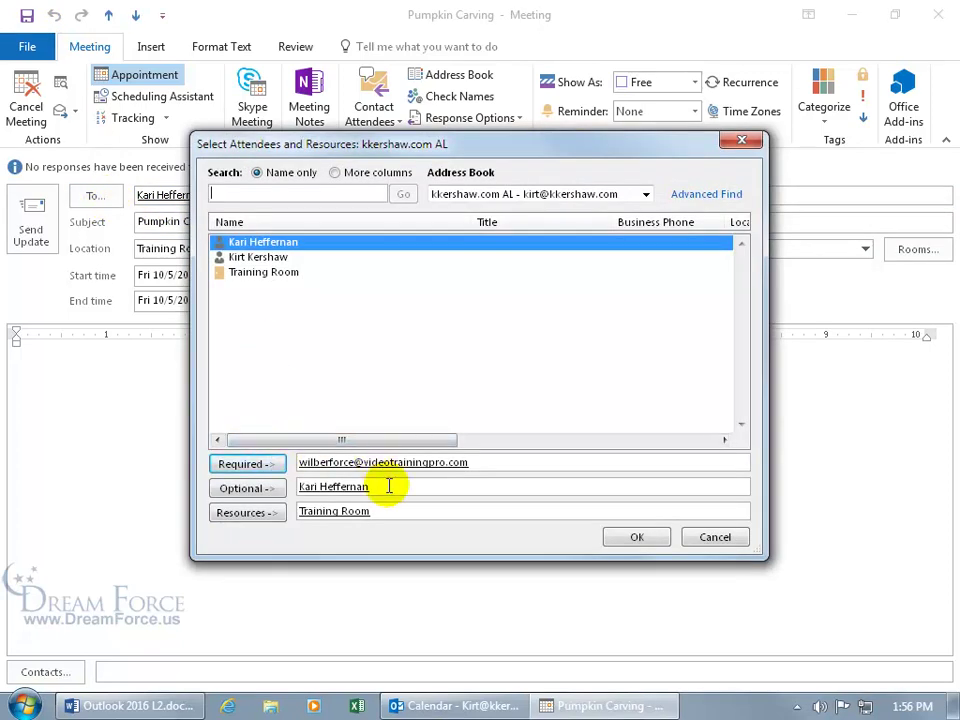
click(384, 487)
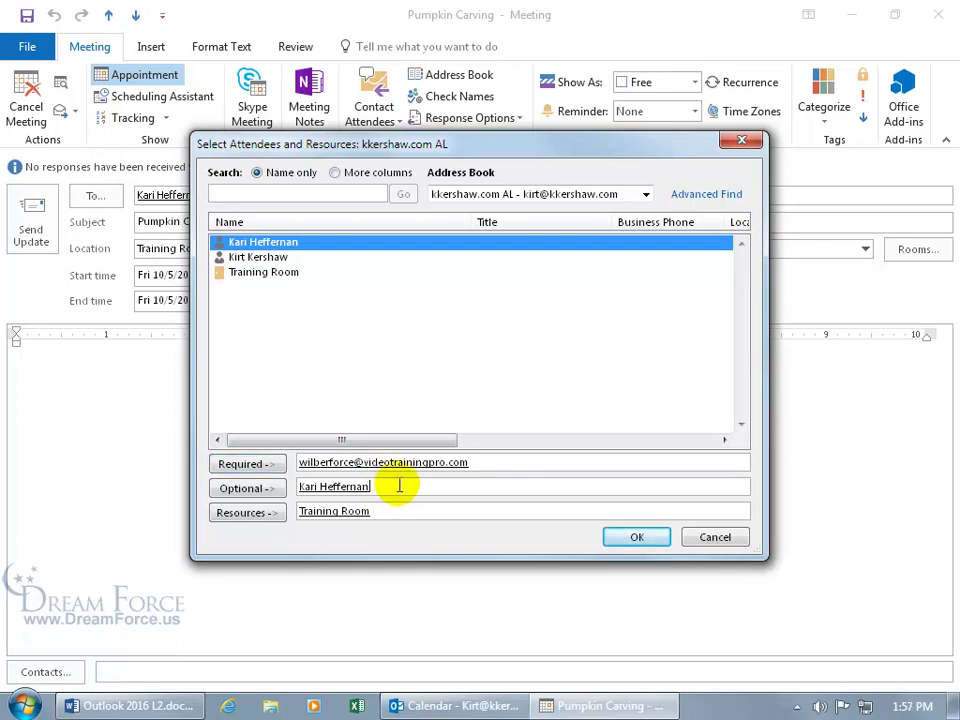
click(636, 537)
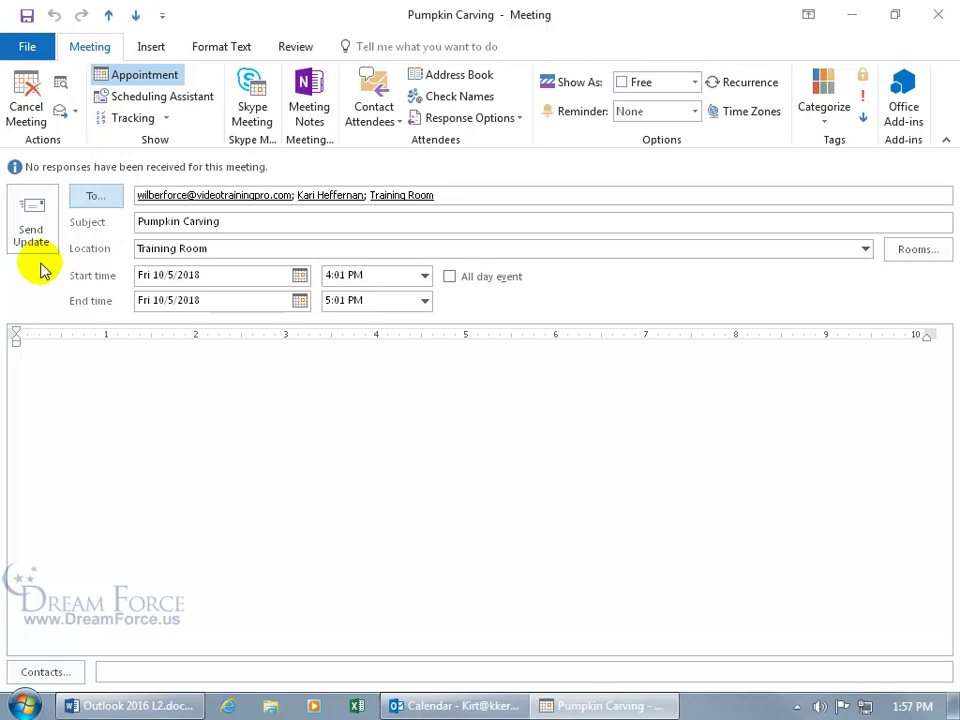
Save the meeting and choose 'Send updates to all attendees' in the update dialog
click(27, 18)
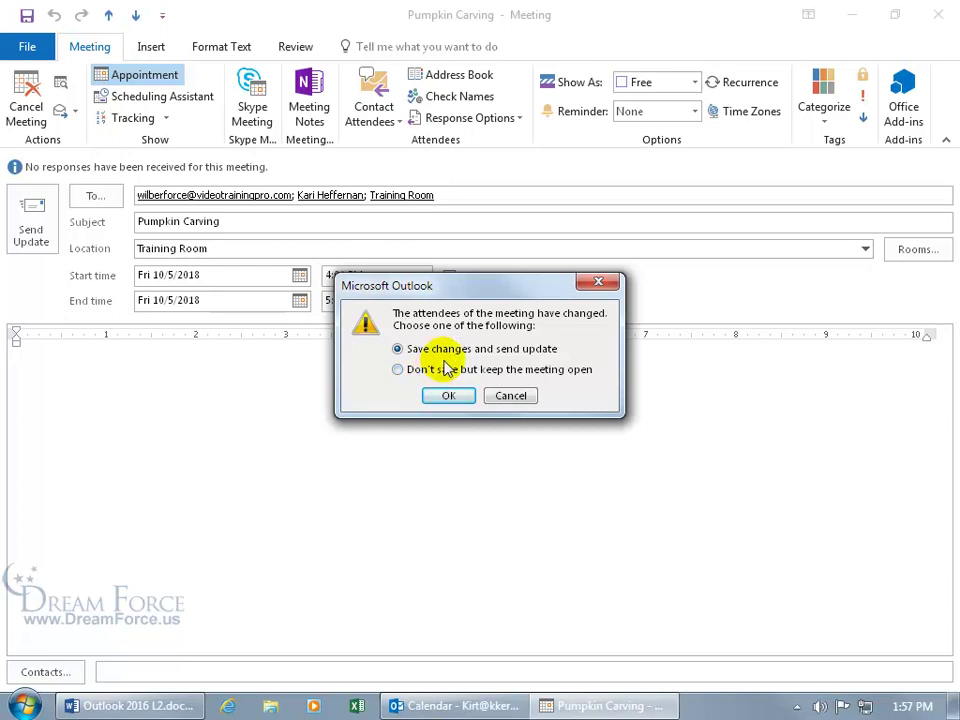
click(448, 395)
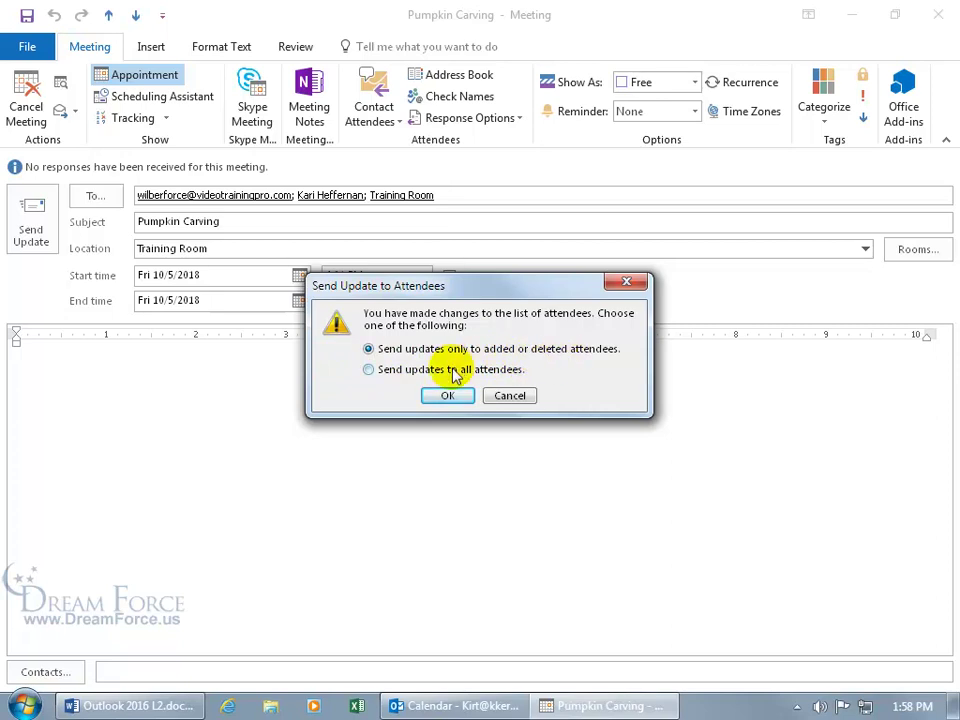
click(421, 369)
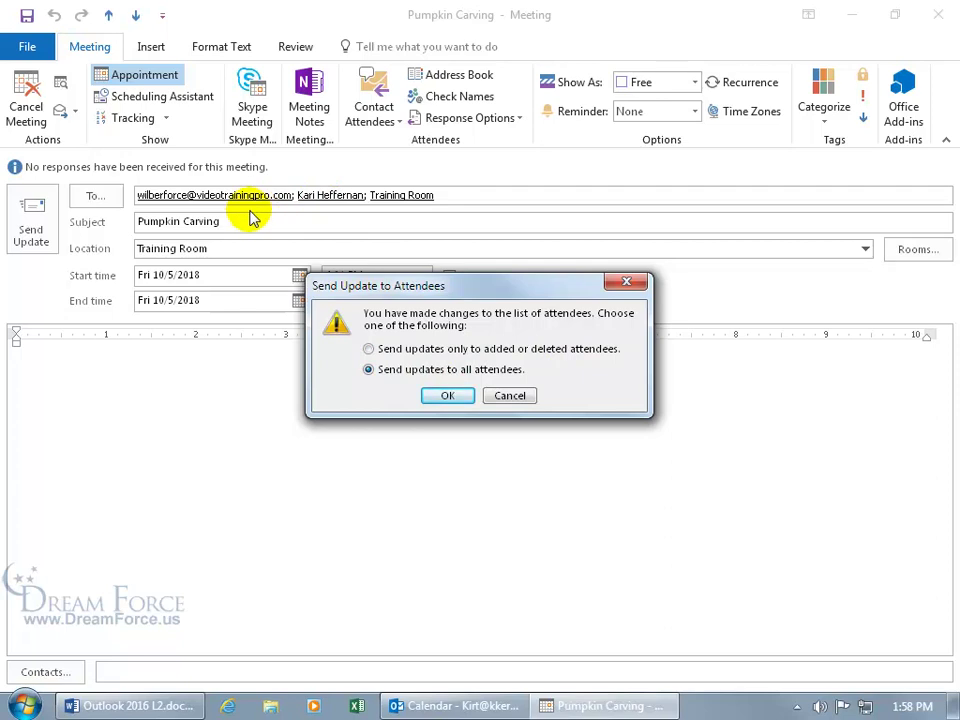
click(447, 395)
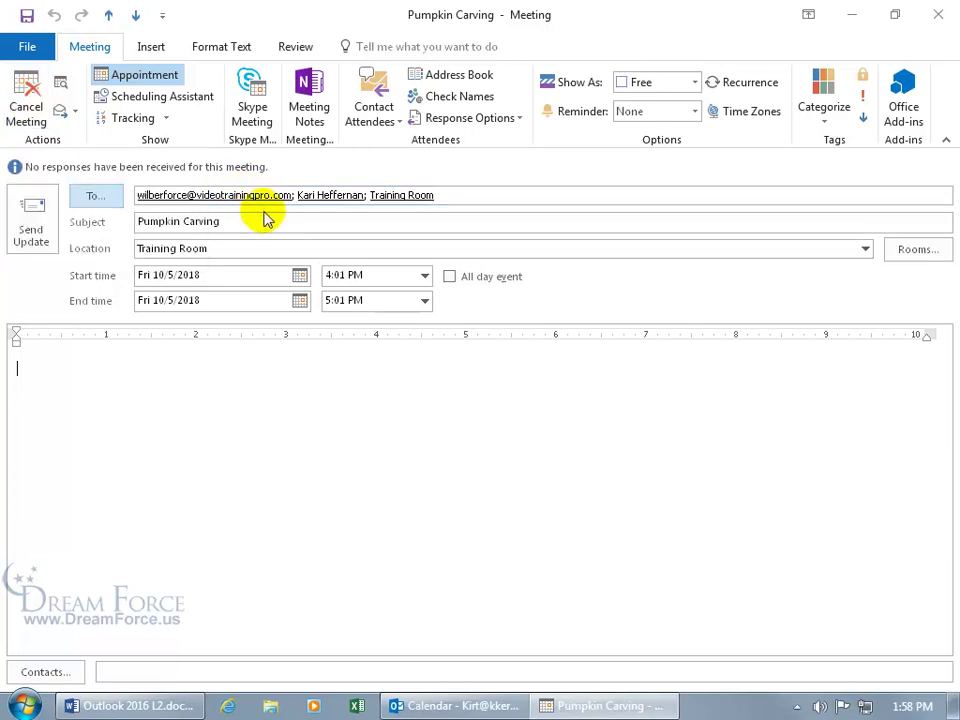
Delete the added e-mail invitee from Pumpkin Carving, save, and send the update
click(293, 197)
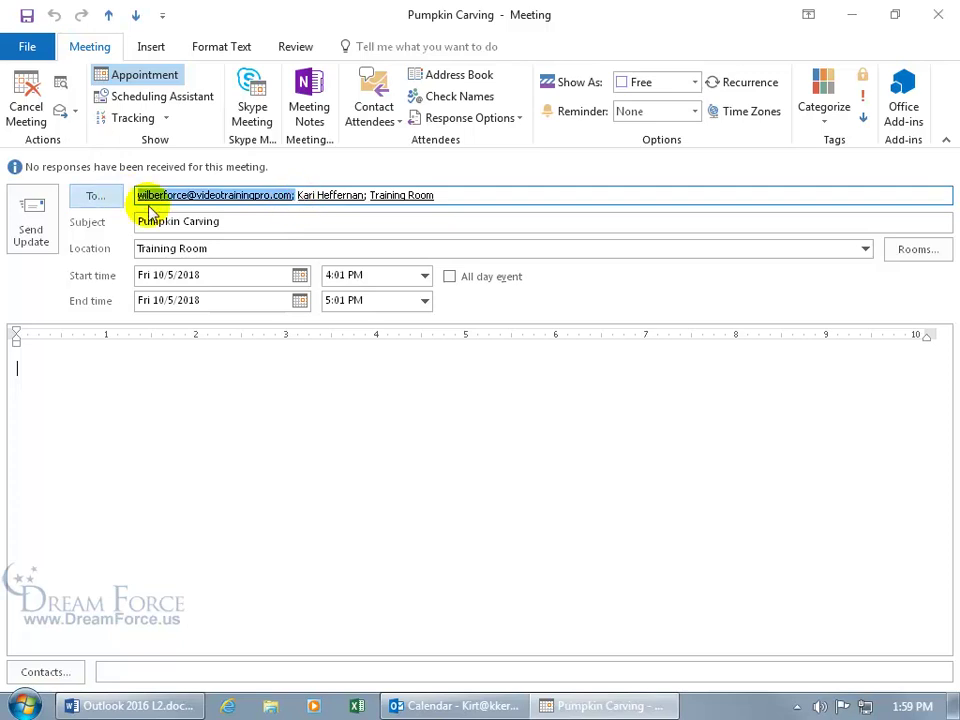
key(Delete)
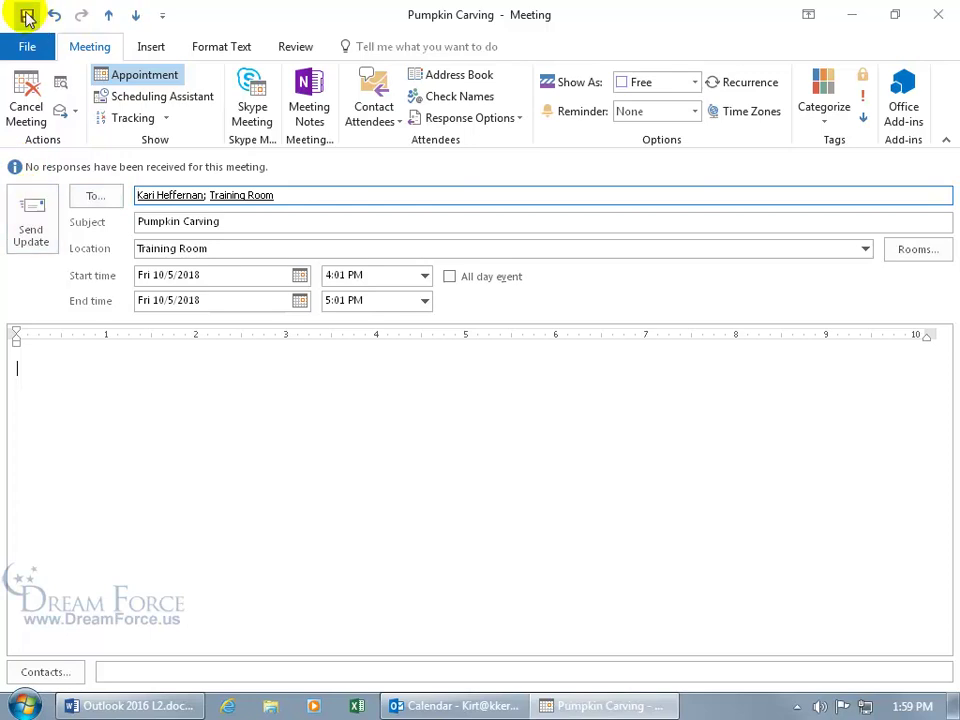
click(27, 15)
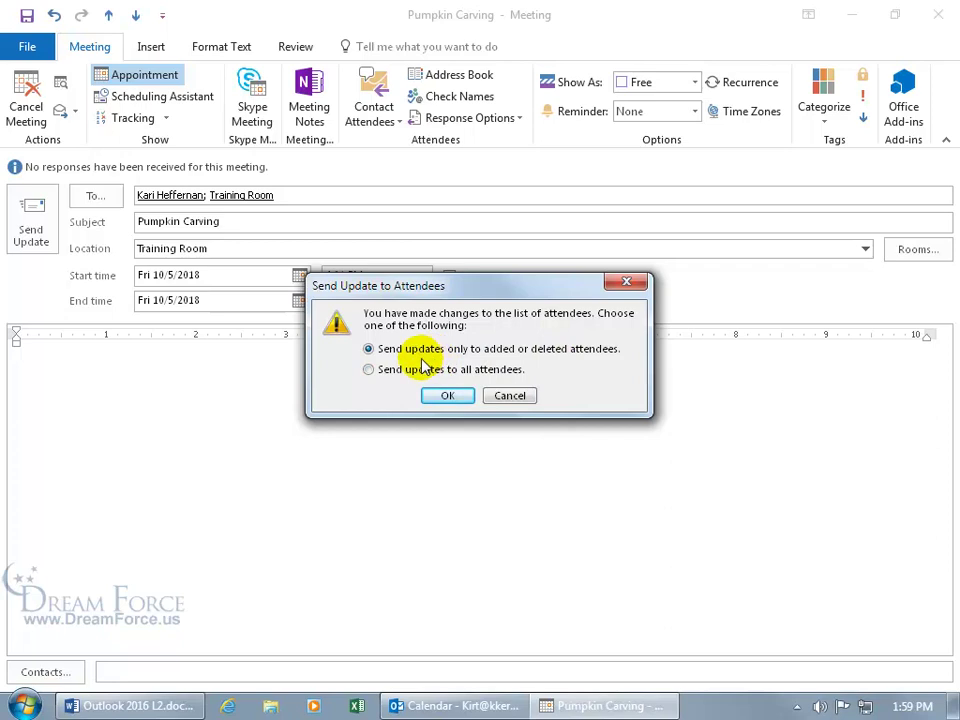
click(447, 394)
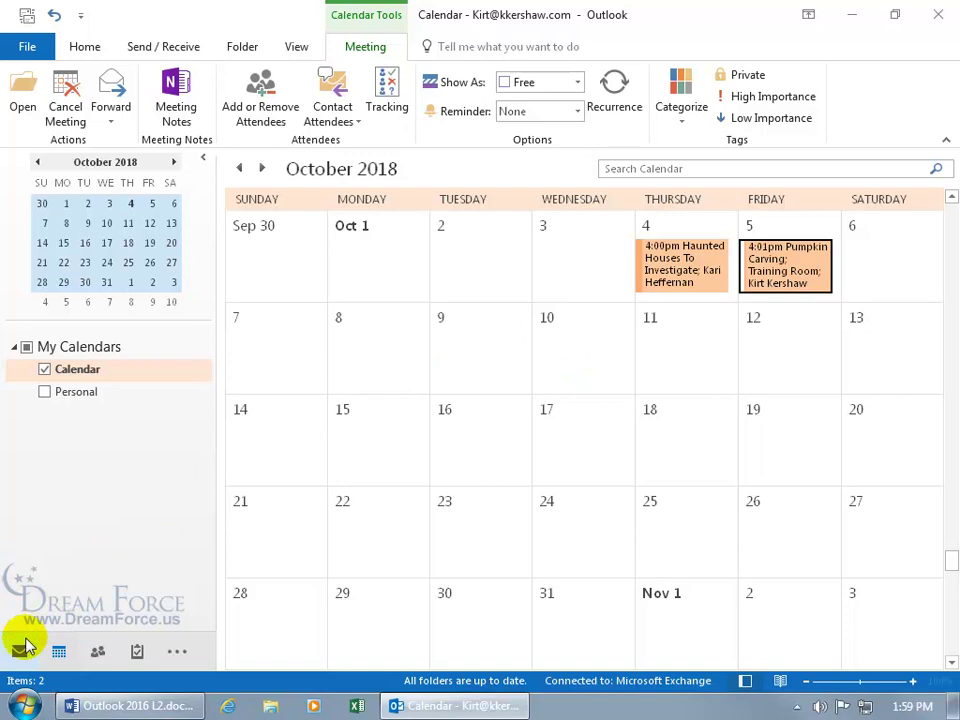
Open the 'Canceled: Pumpkin Carving' notice in Sent Items, review it, and close it
click(20, 651)
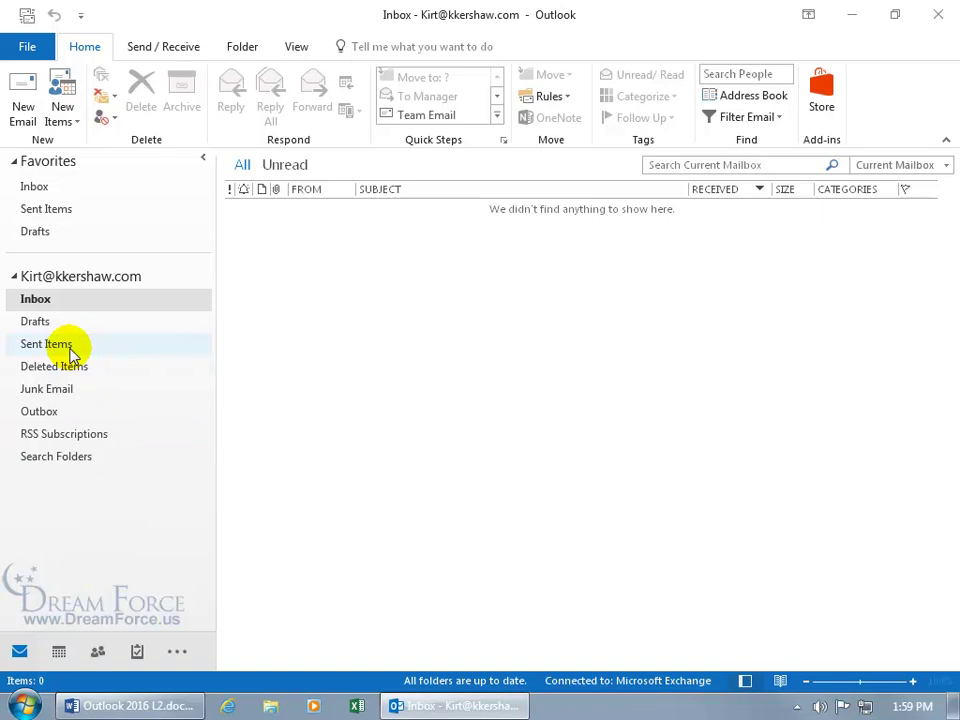
click(69, 349)
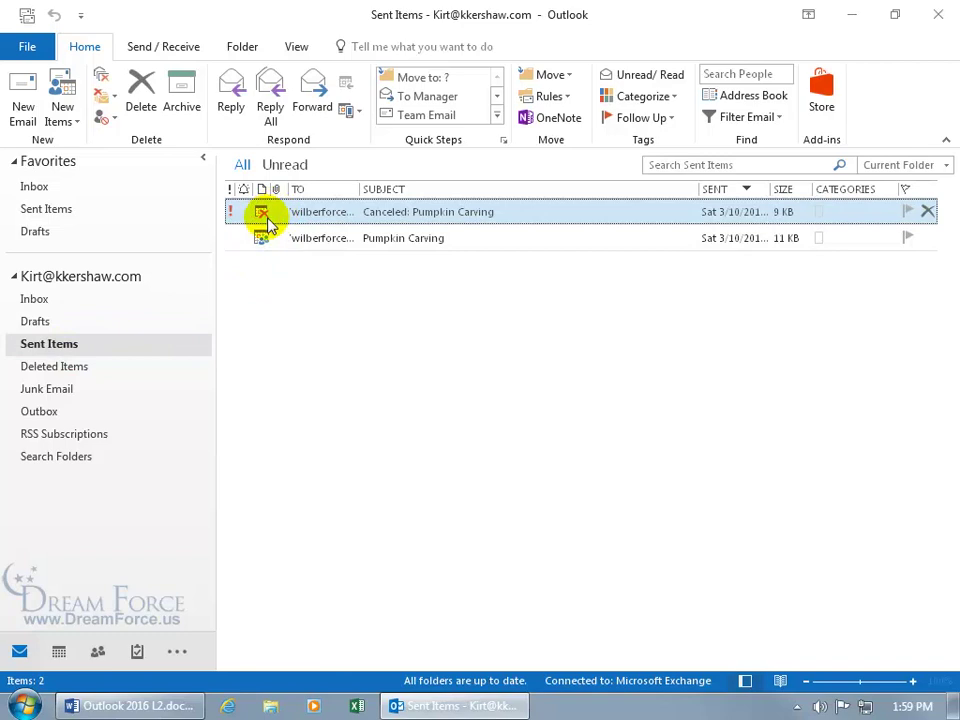
double_click(432, 218)
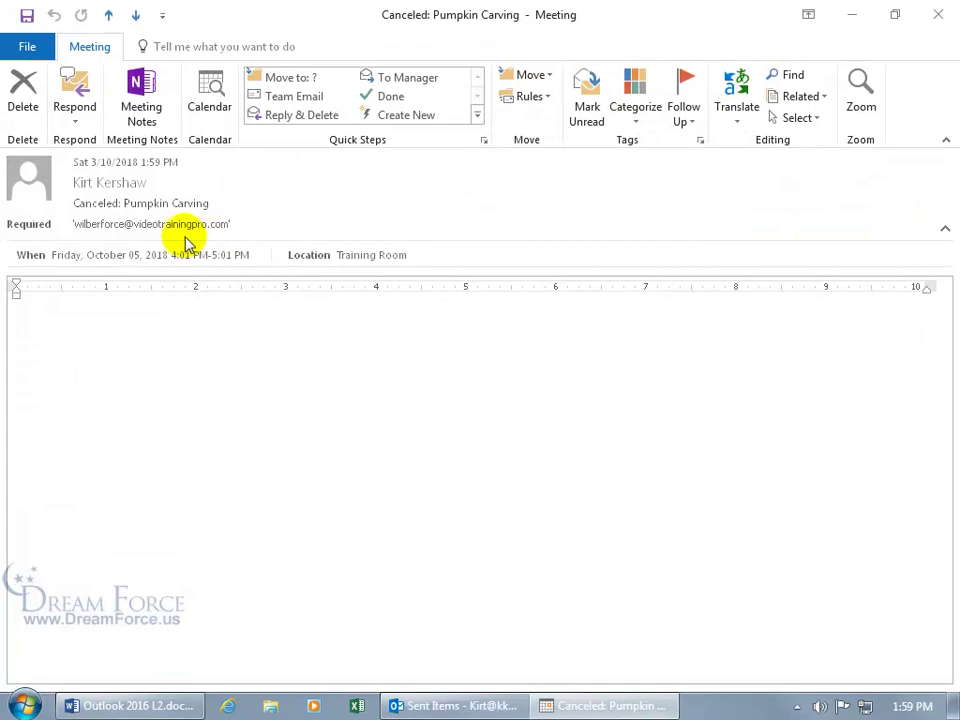
mouse_move(158, 218)
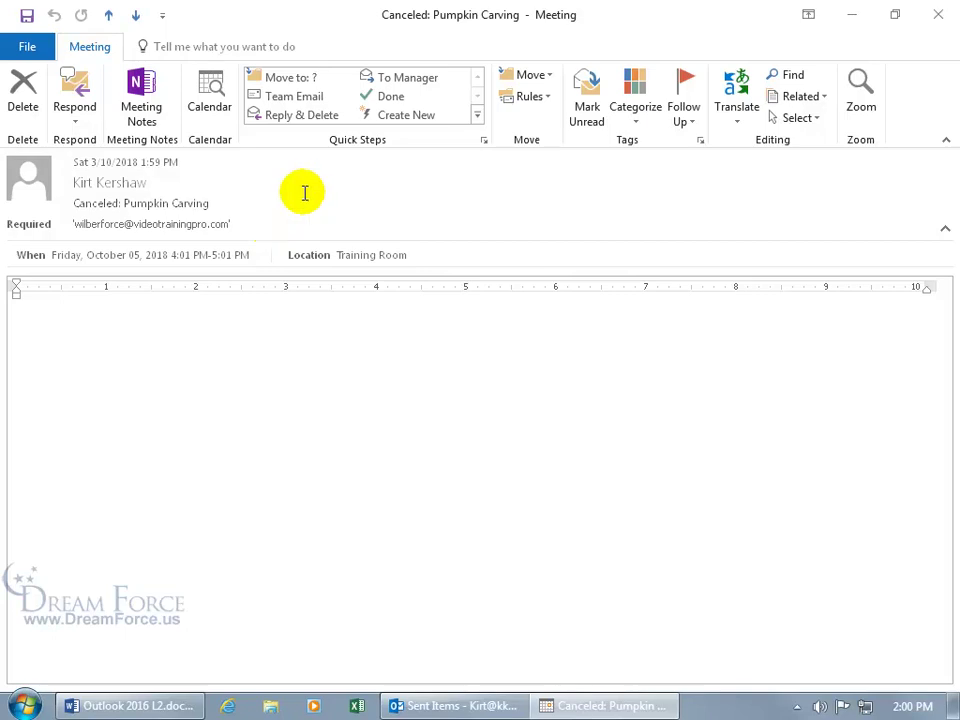
click(937, 15)
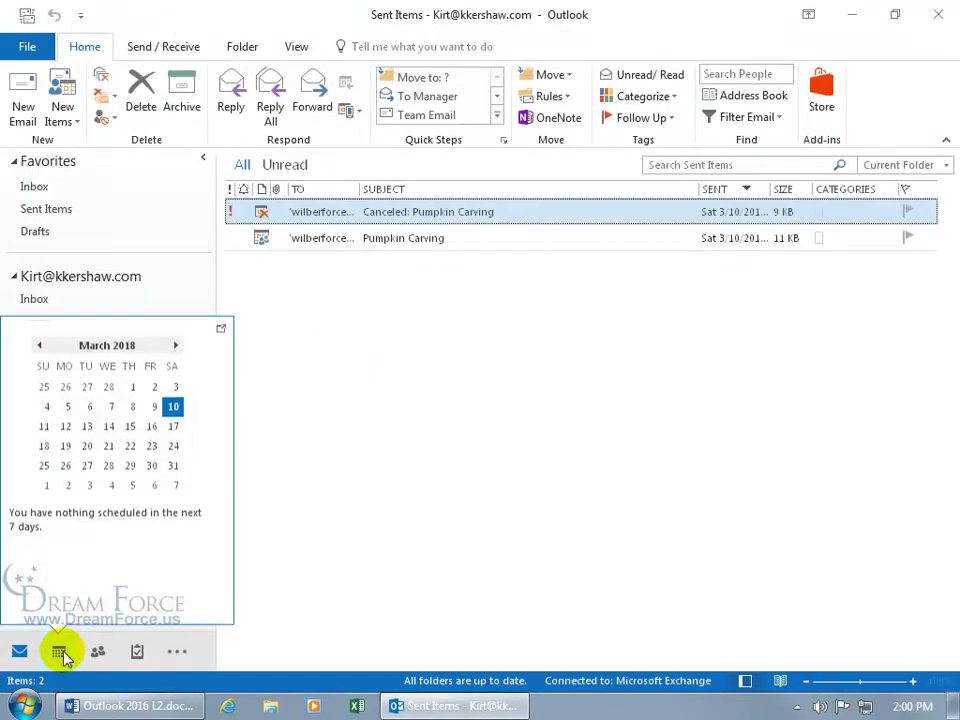
Switch to the Calendar and jump to October 2018, where the Pumpkin Carving meeting appears
click(59, 651)
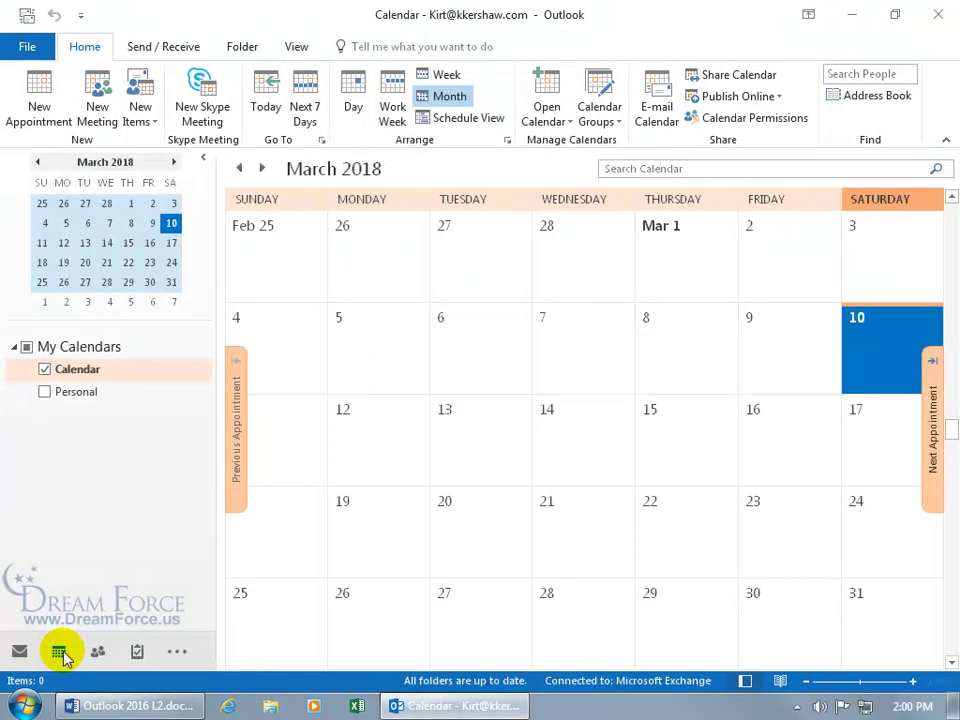
drag(105, 161, 111, 171)
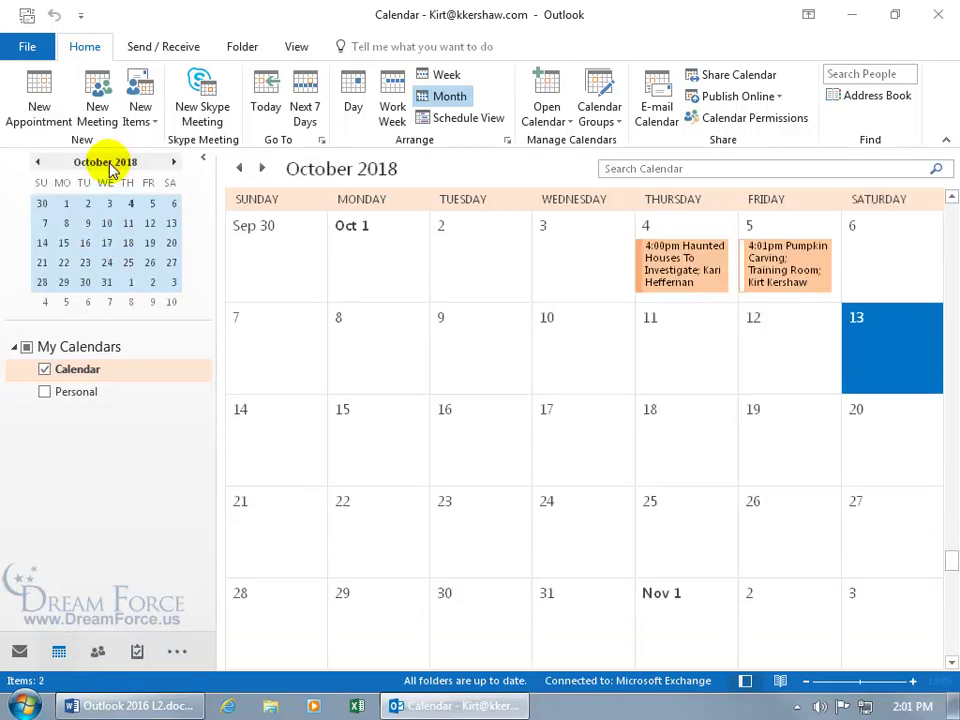
click(793, 268)
Add the suggested e-mail attendee back to the Pumpkin Carving meeting and send the update
double_click(795, 270)
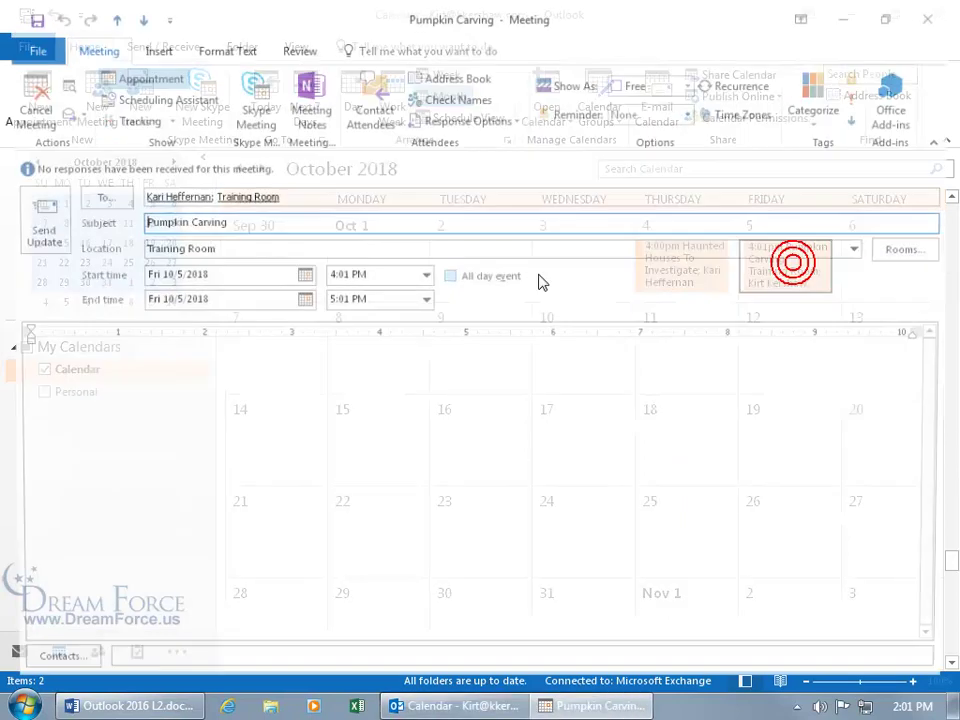
click(297, 198)
text(wil)
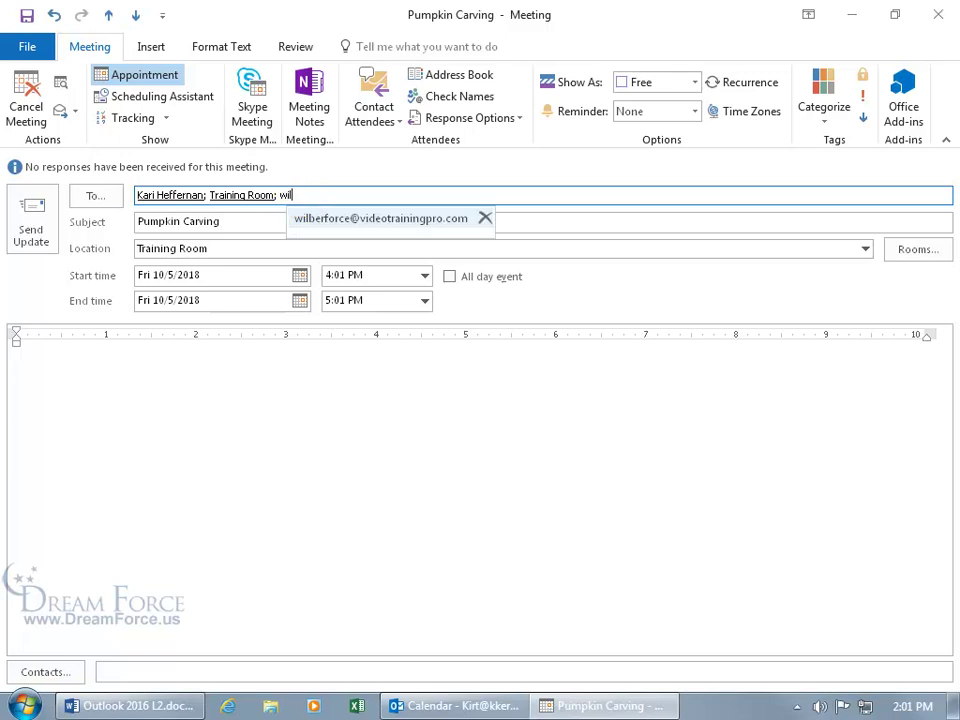
key(Return)
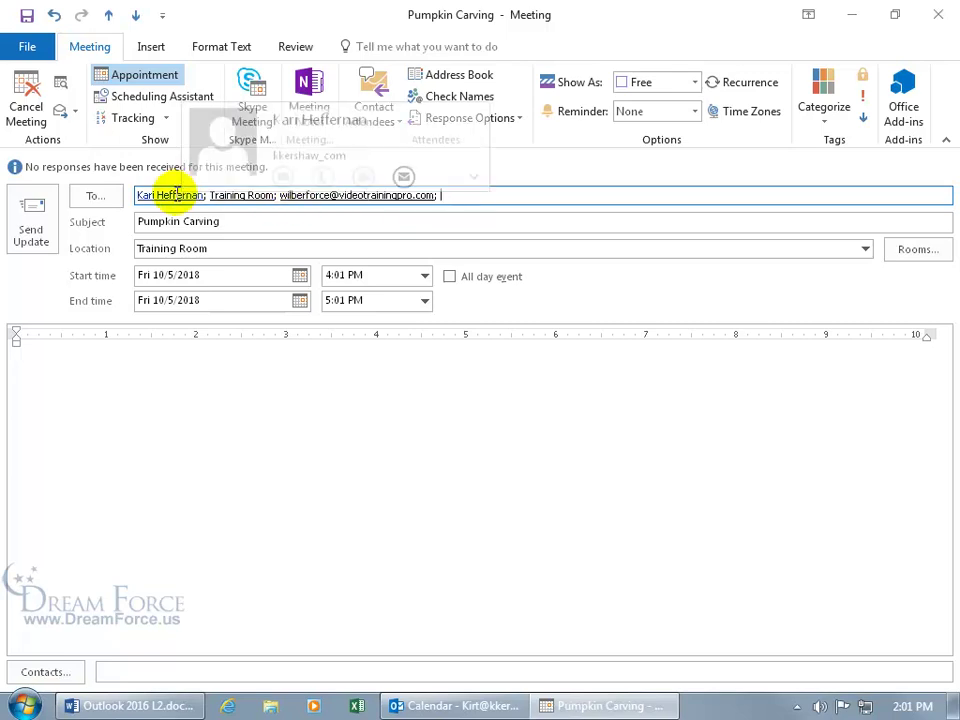
click(29, 212)
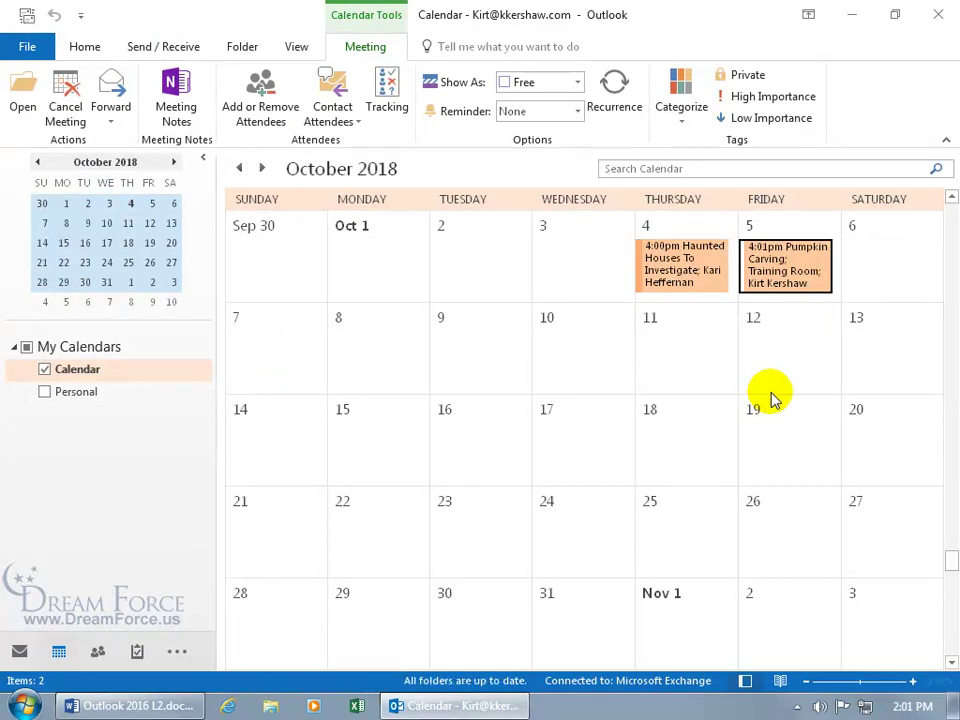
Cancel the Pumpkin Carving meeting and send the cancellation to attendees
double_click(770, 258)
click(26, 104)
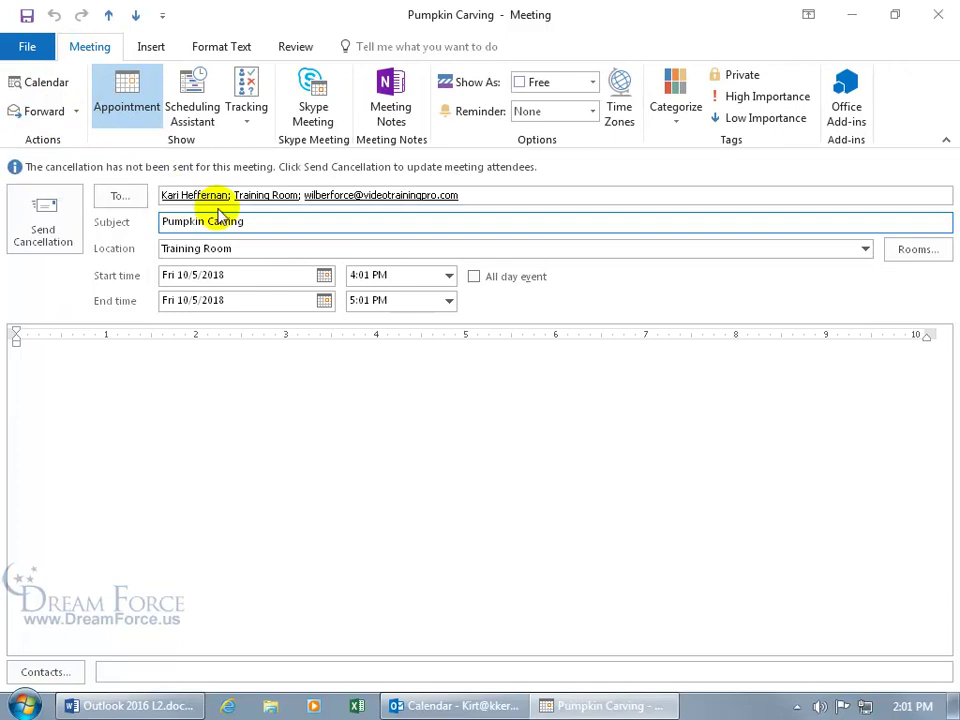
click(71, 225)
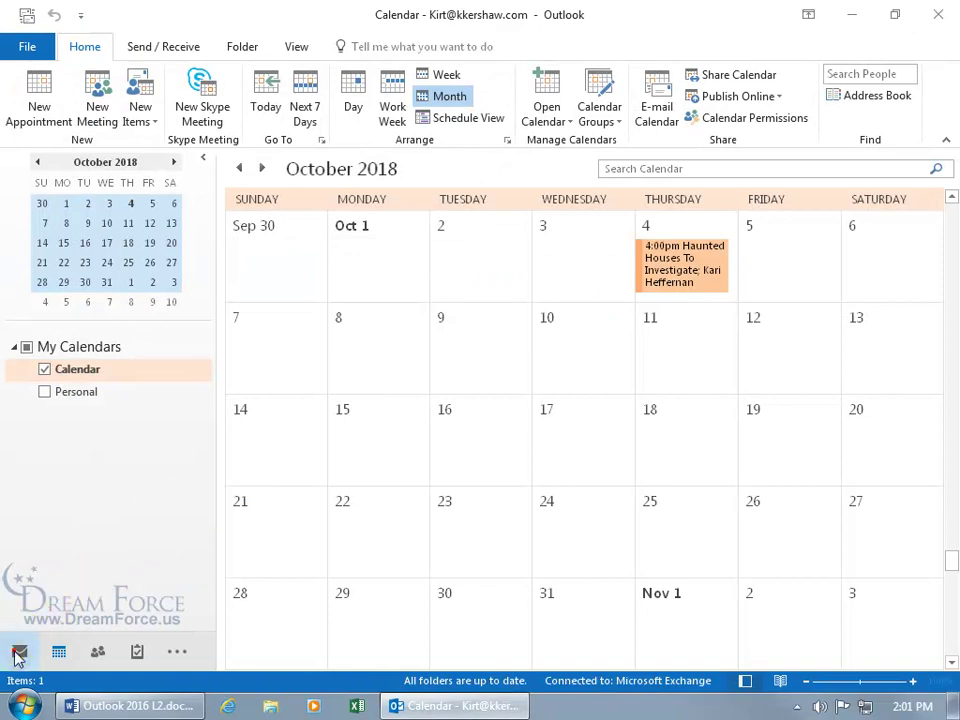
click(18, 651)
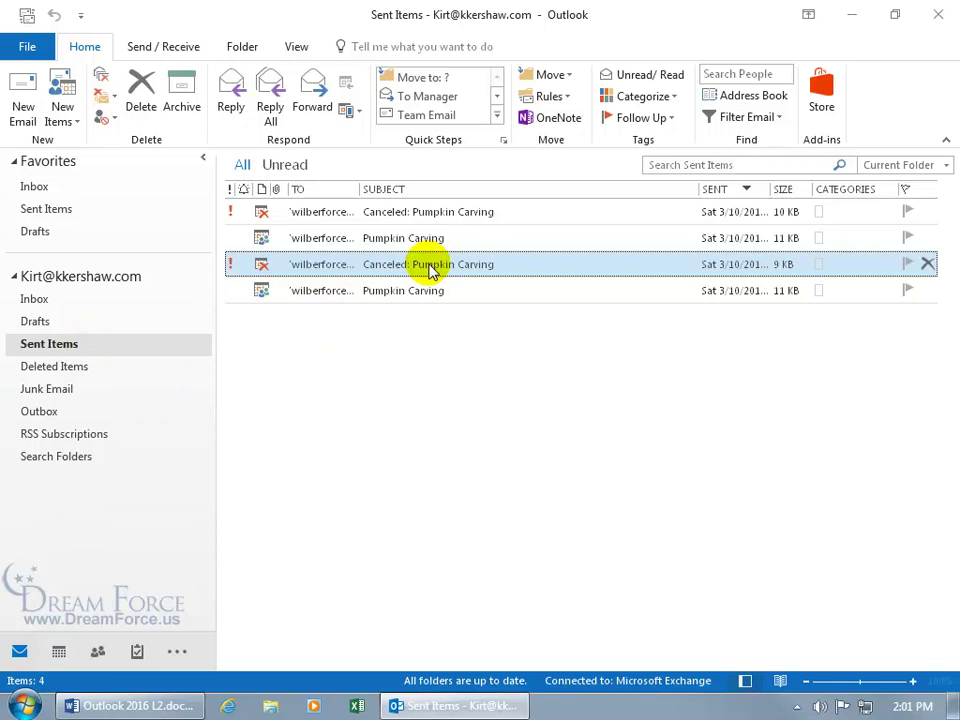
Review the newest 'Canceled: Pumpkin Carving' notice in Sent Items, then go to the Inbox
double_click(405, 212)
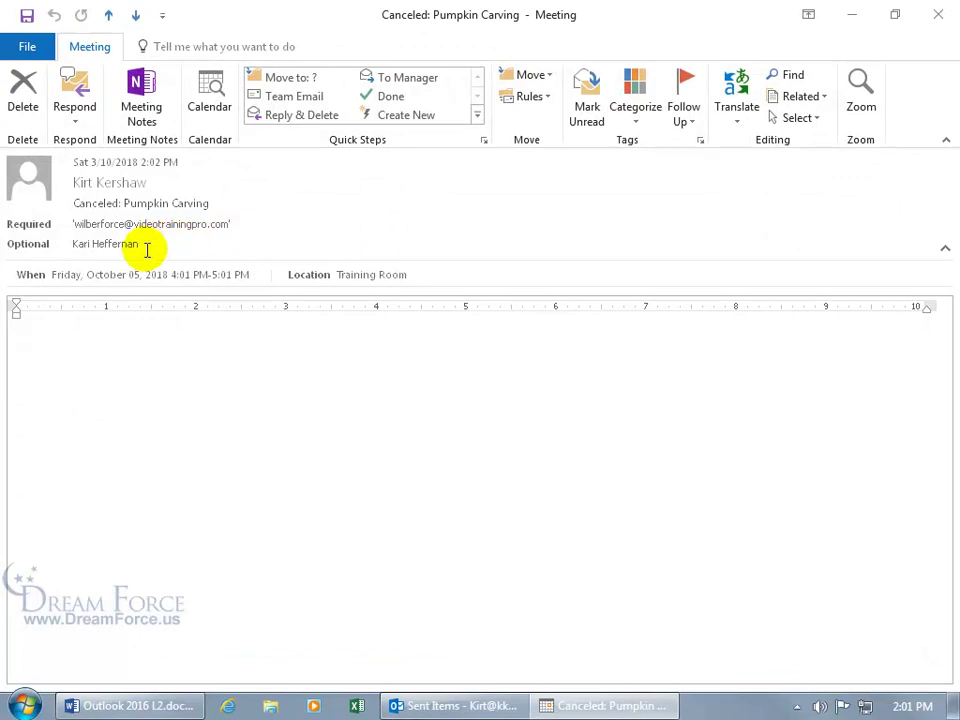
mouse_move(122, 246)
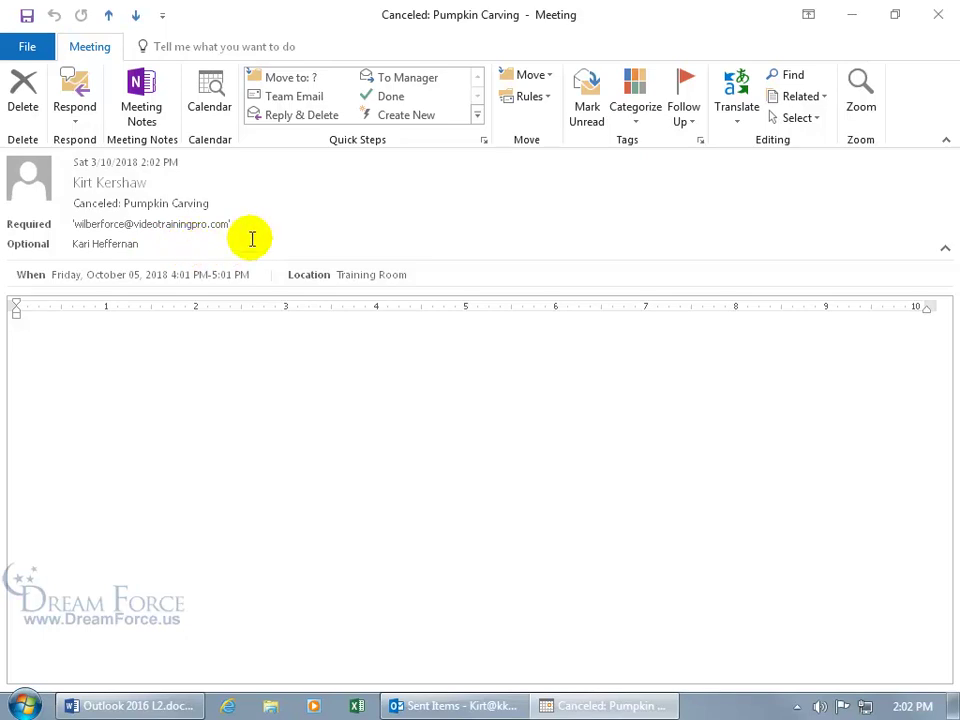
click(938, 16)
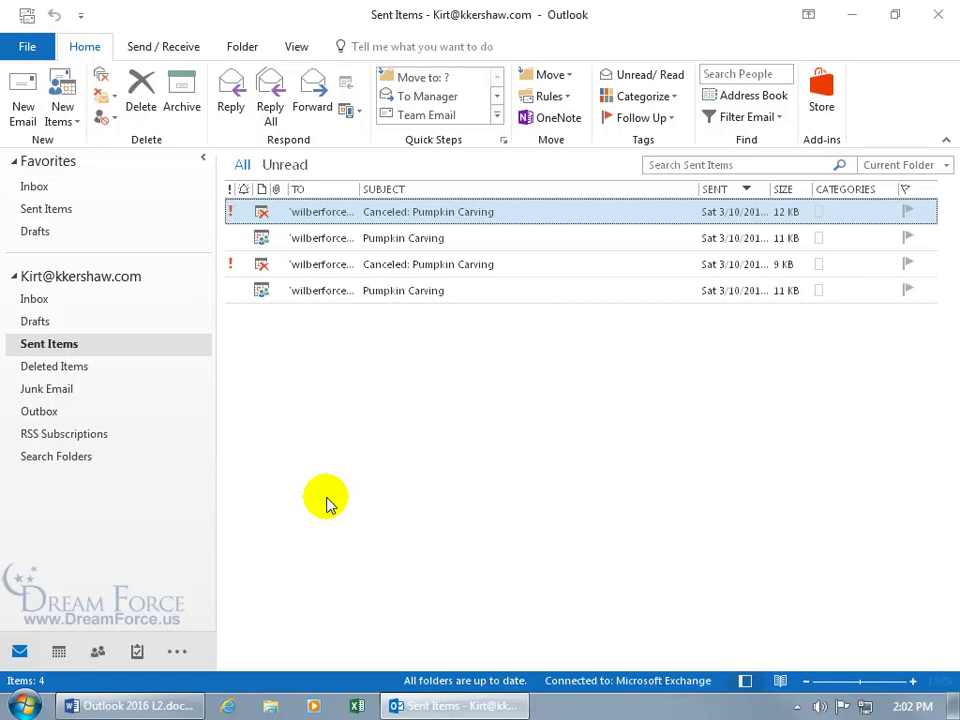
click(71, 300)
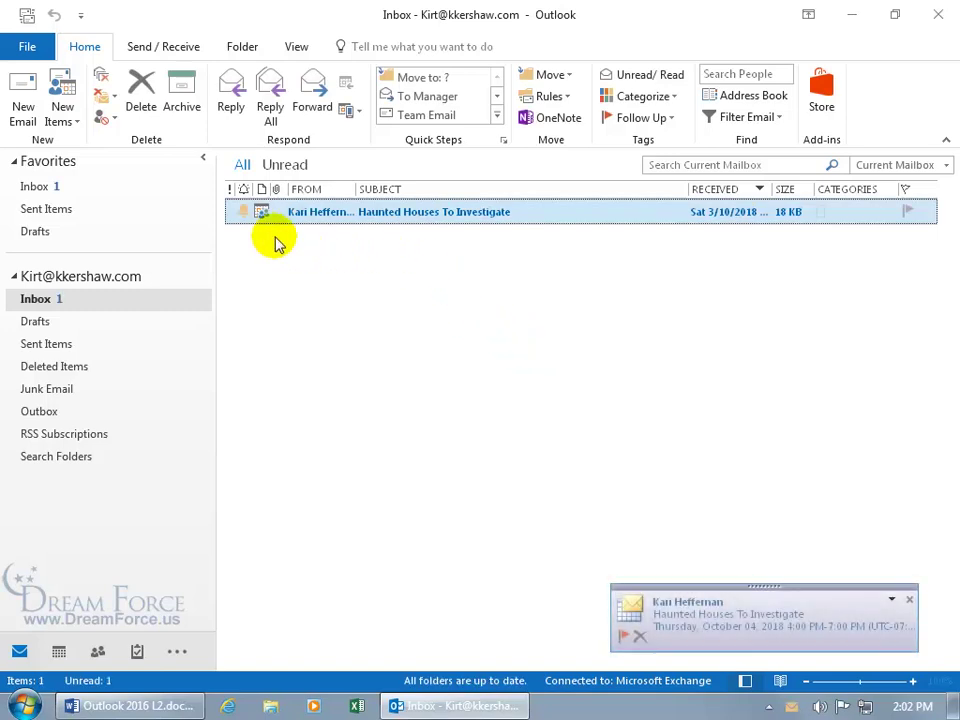
Open the Haunted Houses To Investigate meeting, check its response options, then close it
double_click(337, 219)
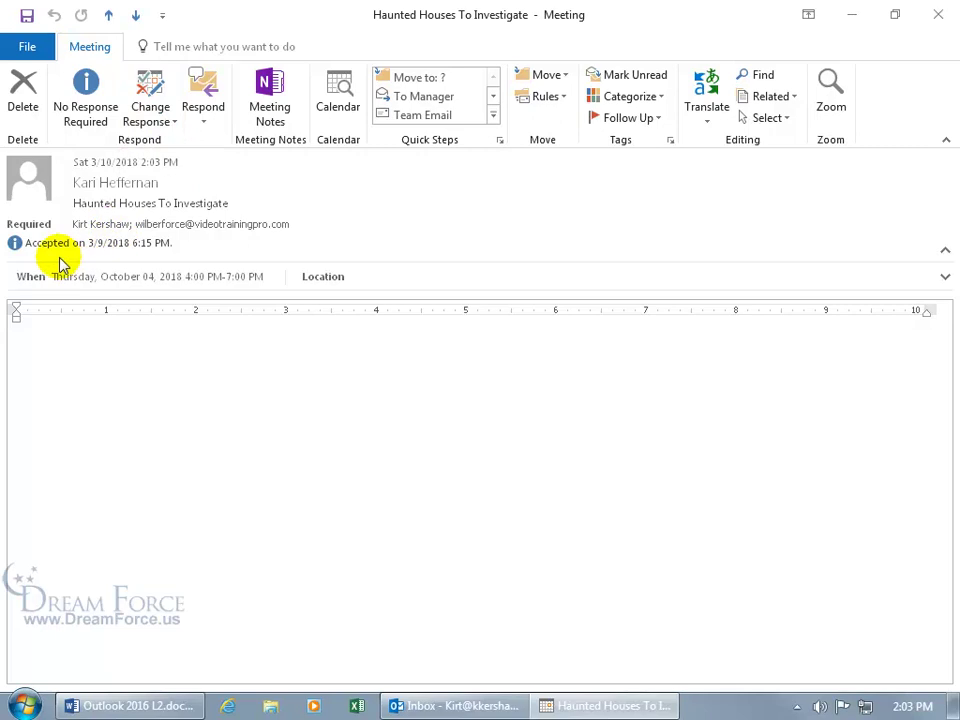
click(150, 125)
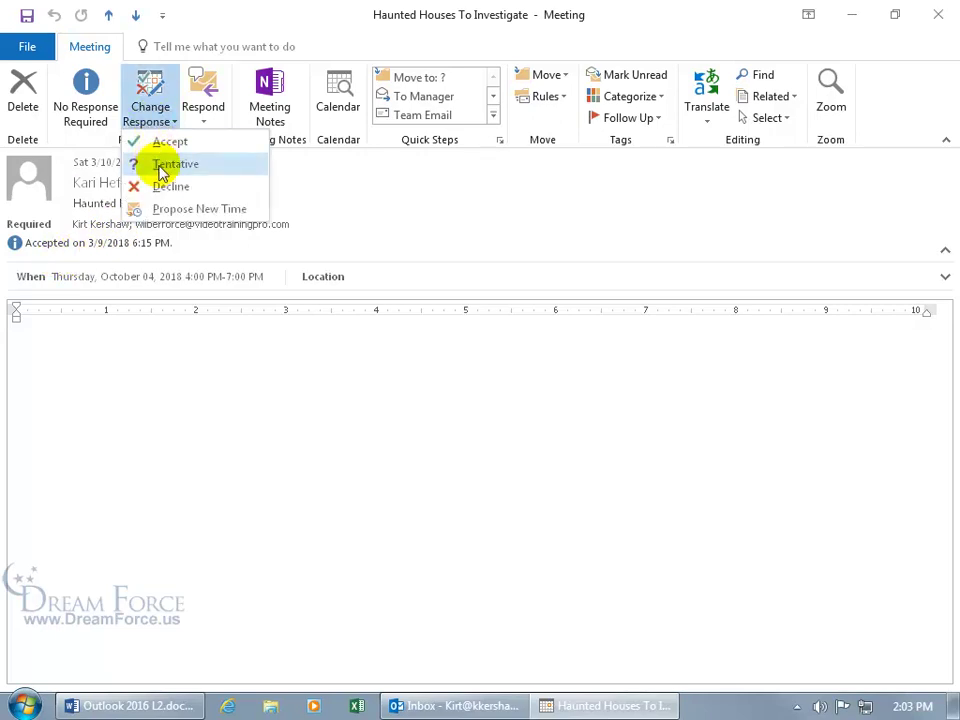
click(105, 247)
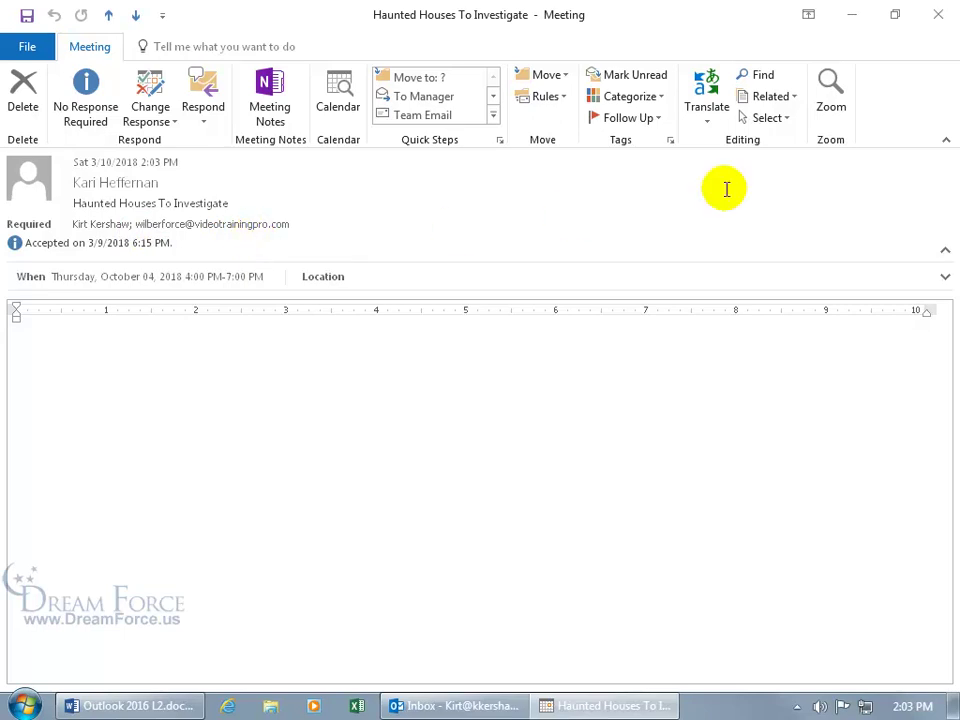
click(940, 15)
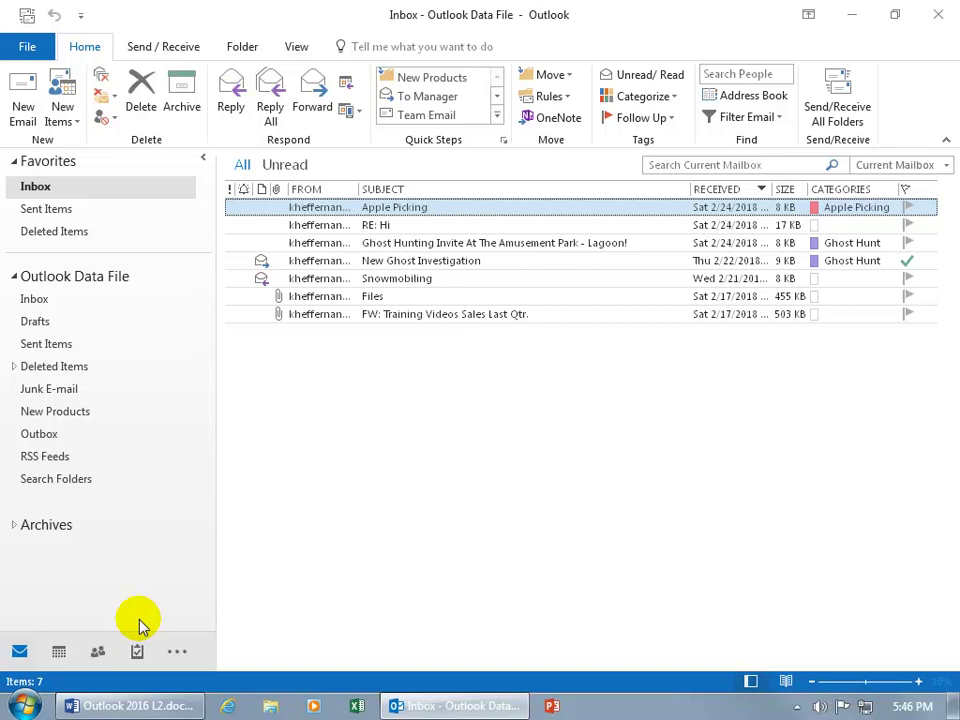
Show today's tasks in the Tasks peek, then open the To-Do List
mouse_move(136, 651)
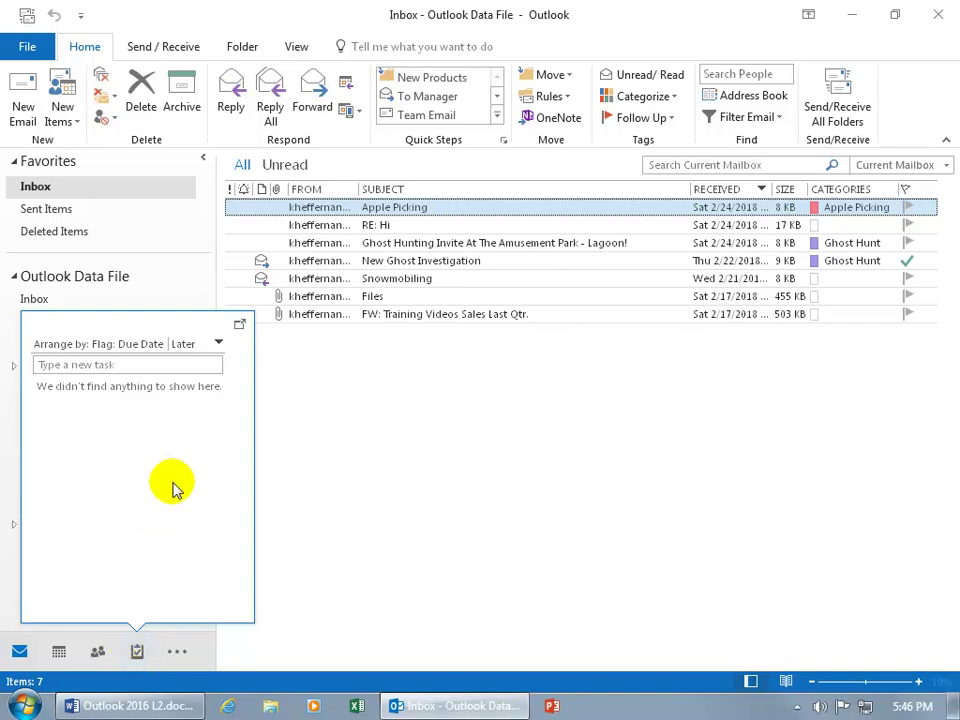
click(218, 343)
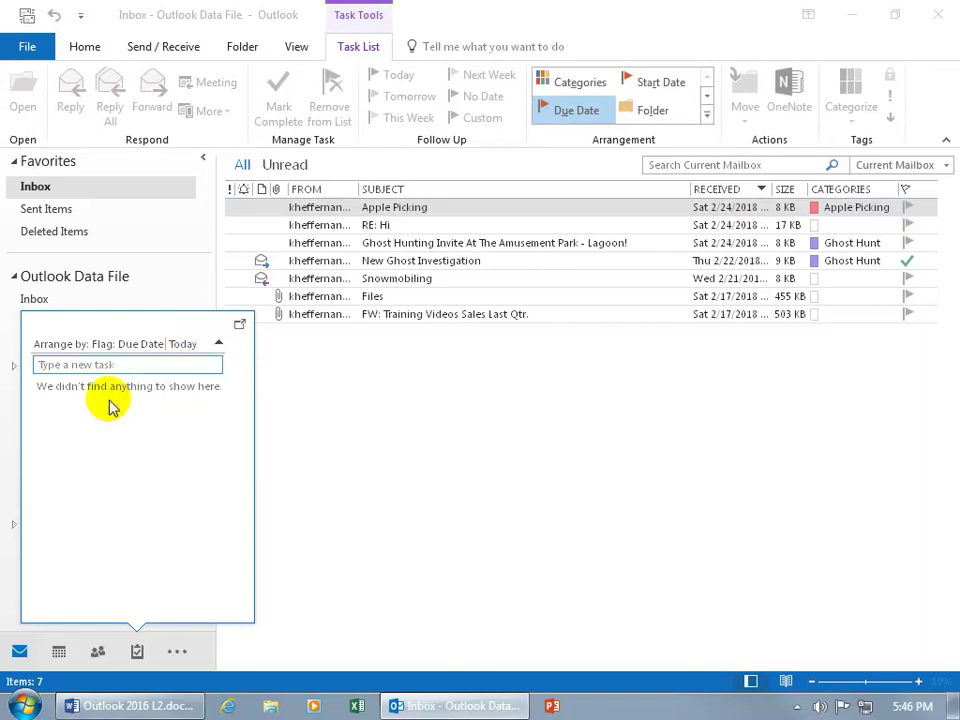
click(137, 652)
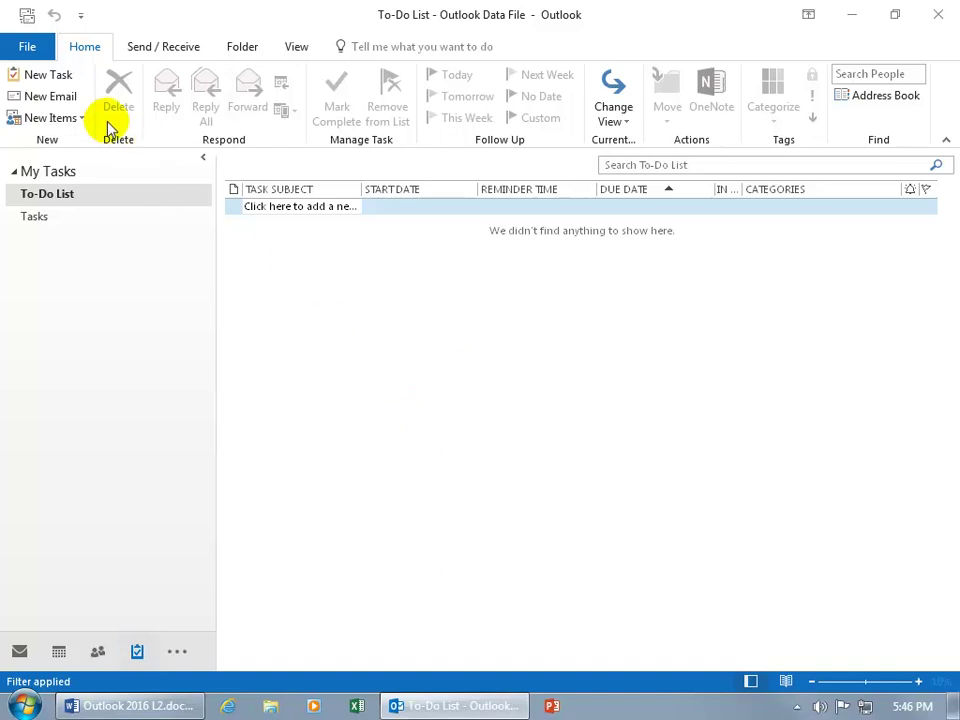
Try starting a task from New Task and the New Items list, closing it unchanged
click(61, 76)
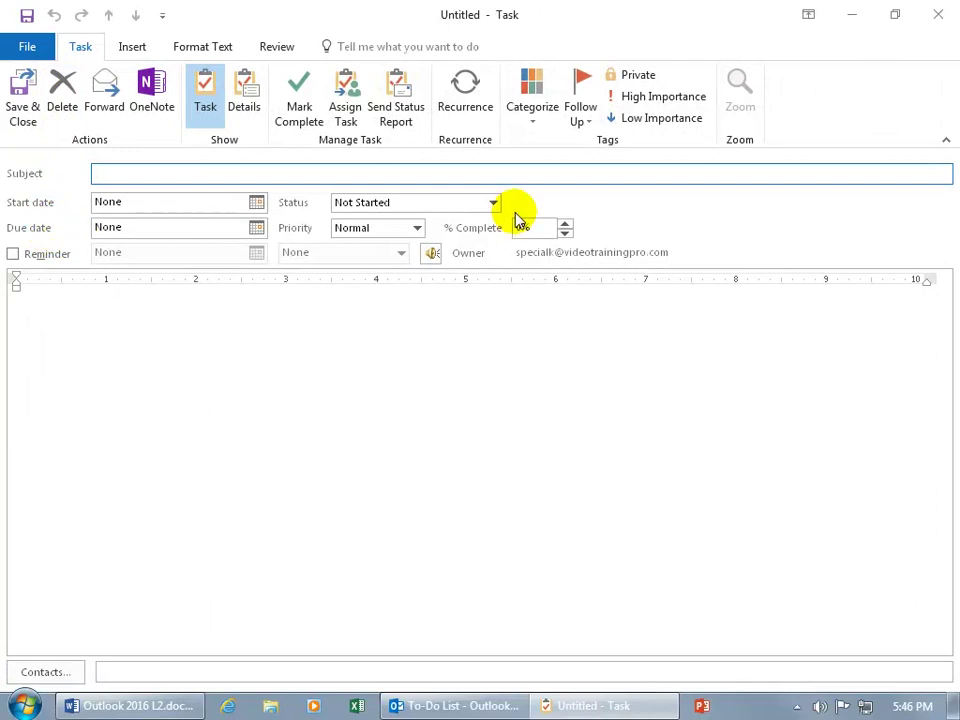
click(922, 18)
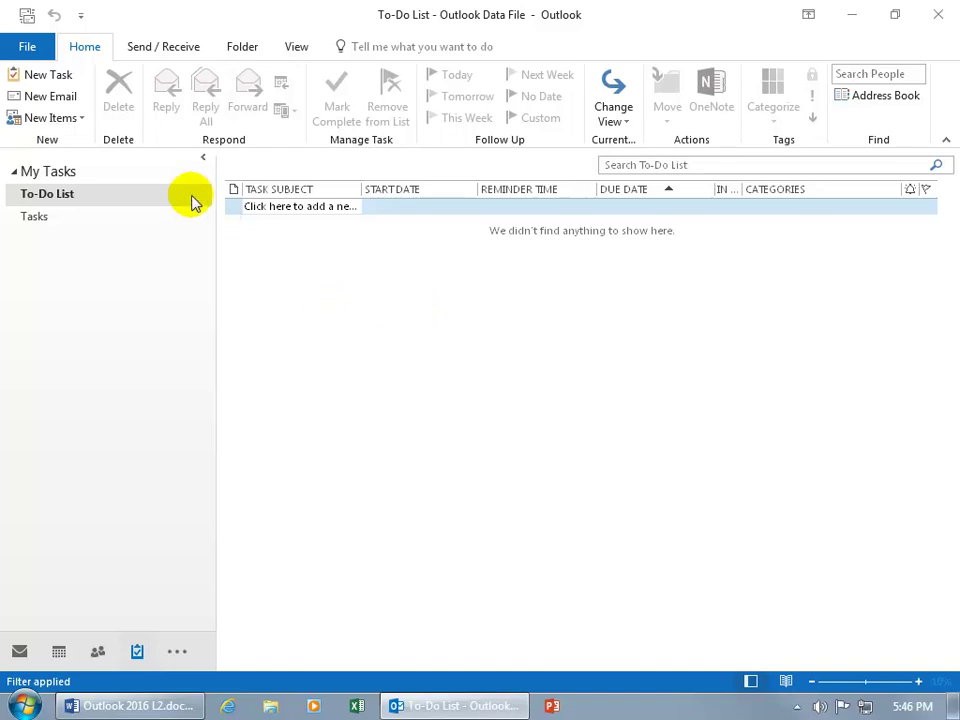
click(77, 119)
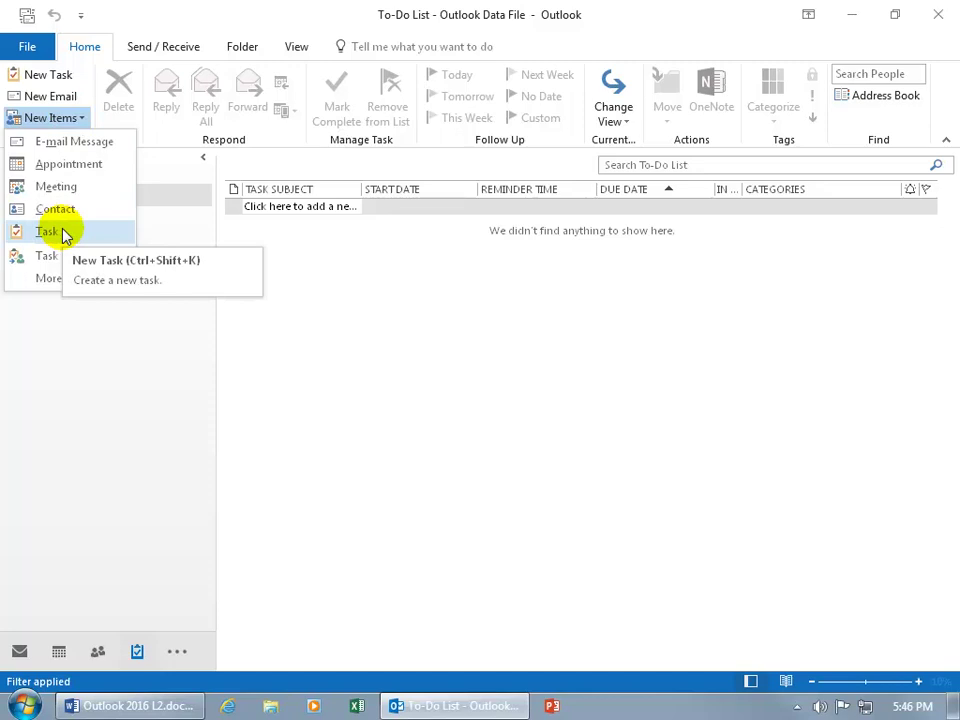
click(332, 261)
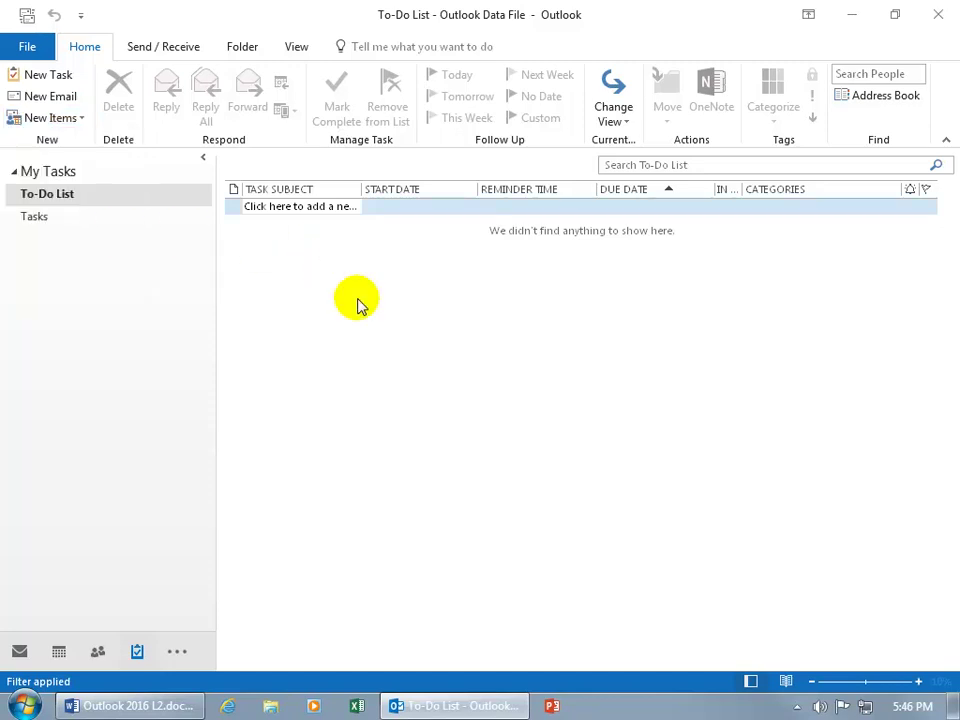
Create a blank task from the task list's shortcut menu, then open a new one with Ctrl+N
right_click(358, 304)
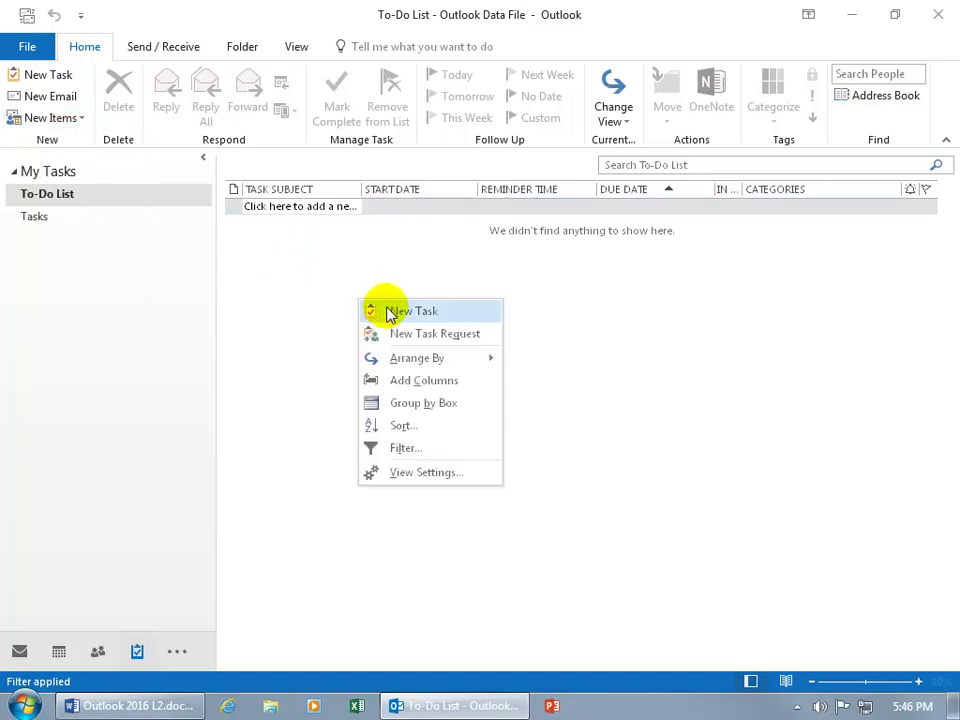
click(326, 322)
double_click(326, 317)
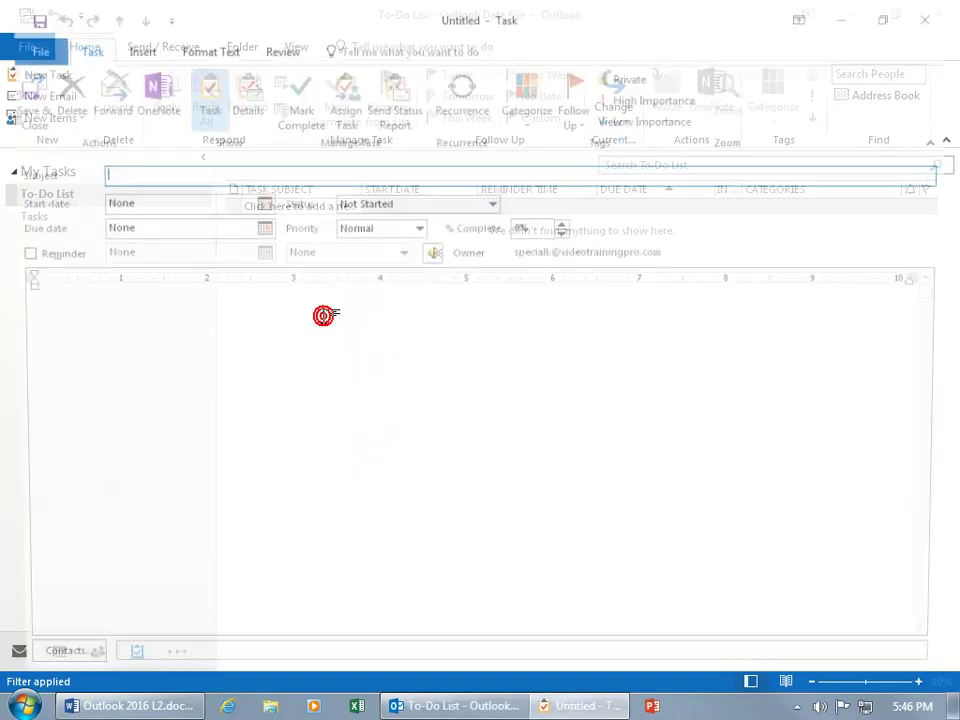
click(928, 24)
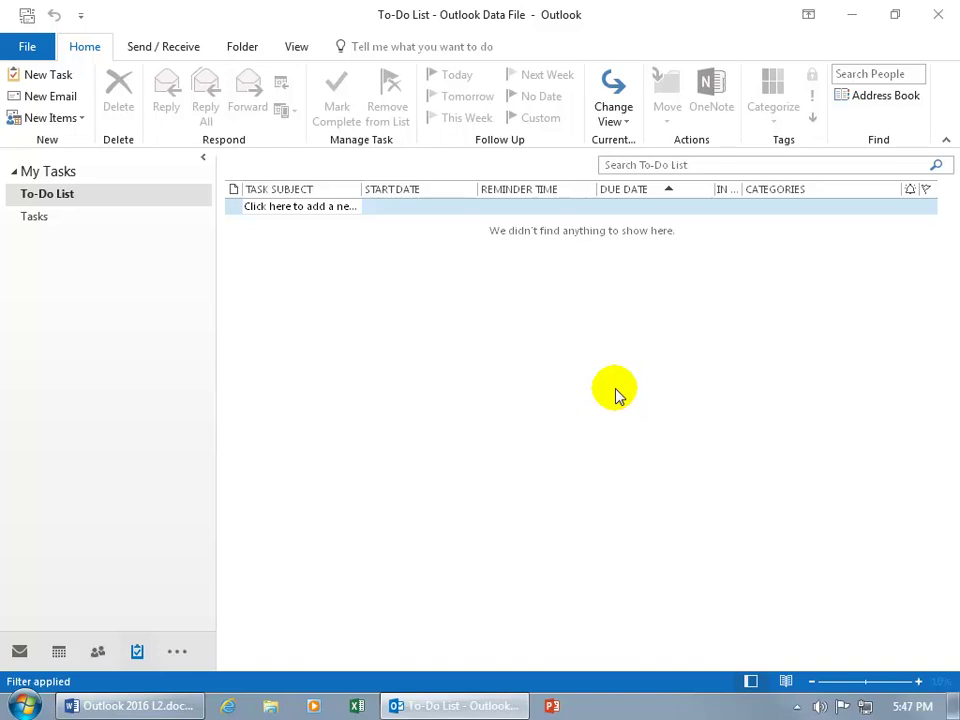
key(ctrl+n)
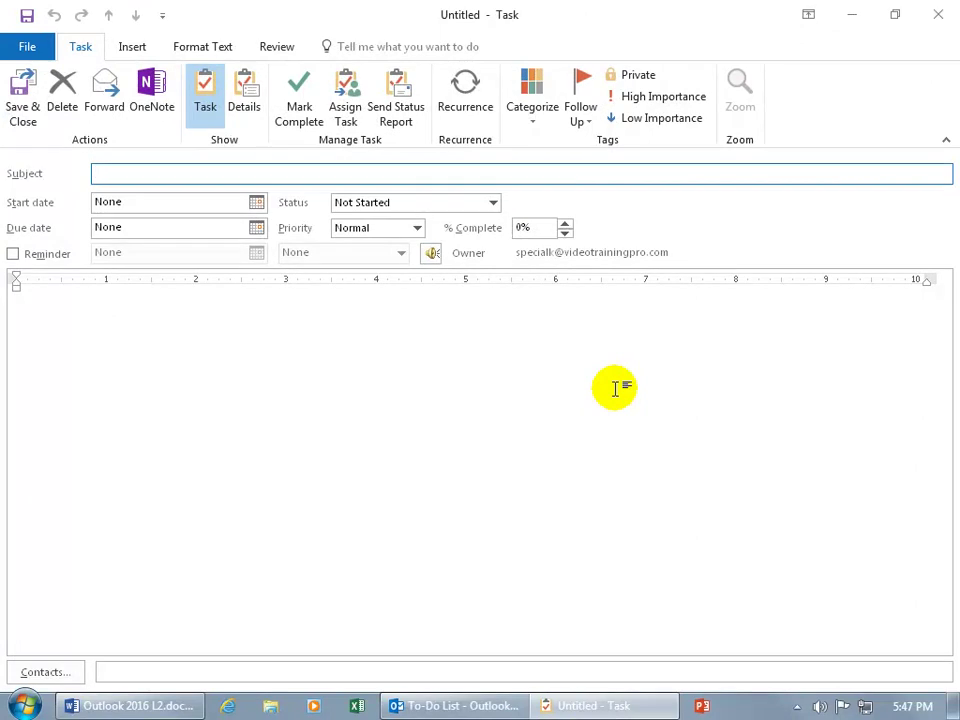
Title the task 'Create Ghost Hunting PowerPoint Presentation', due 3/17/2018, starting 3/14/2018
click(212, 176)
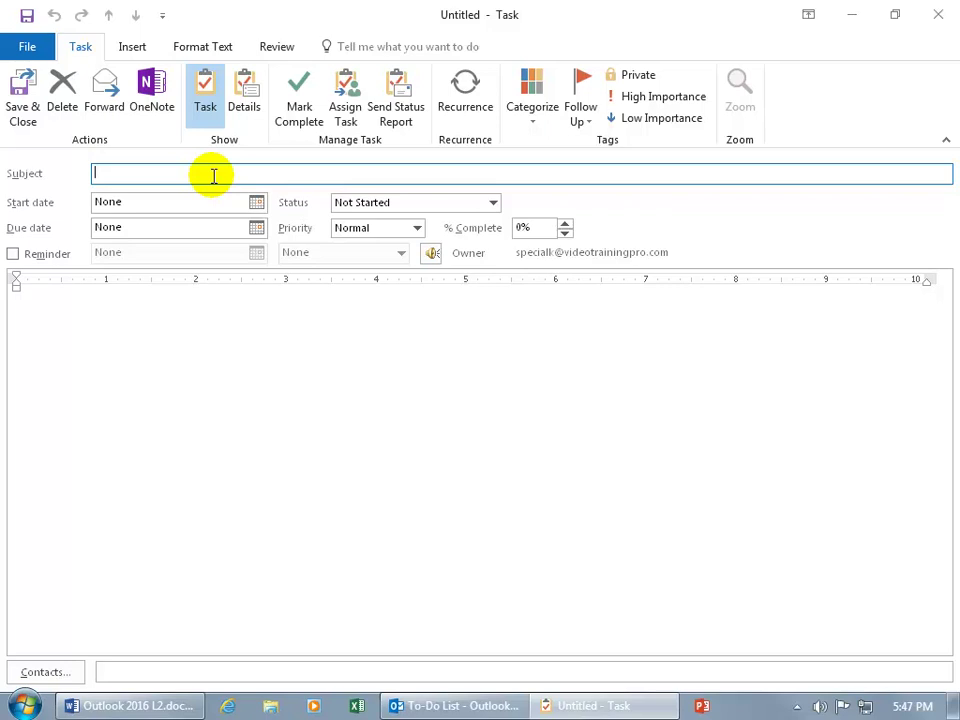
text(Create )
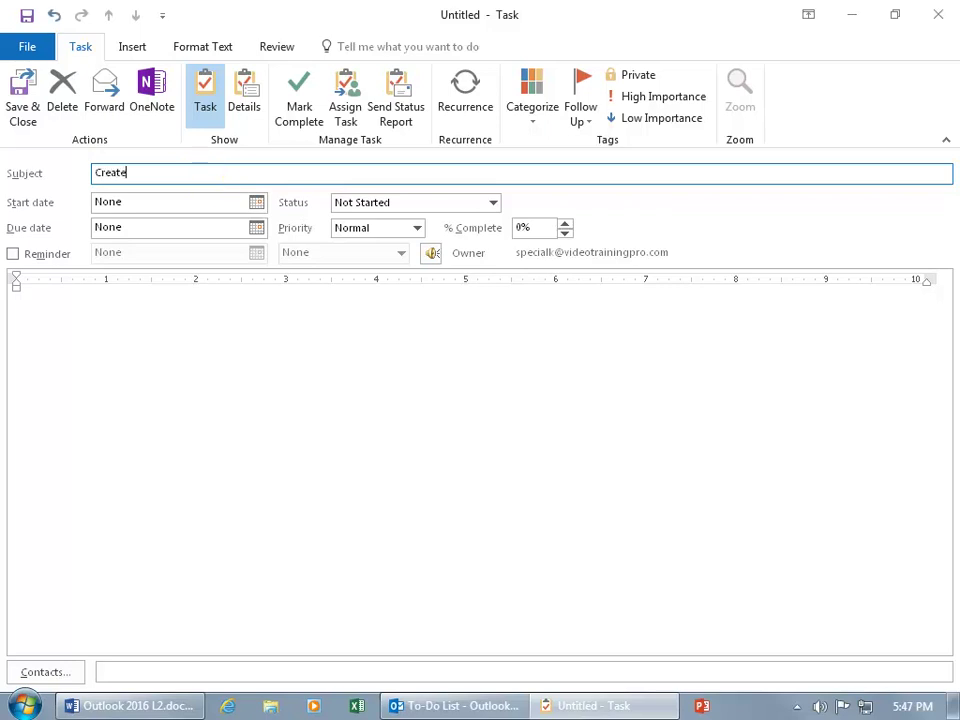
text(Ghost Hunting Powe)
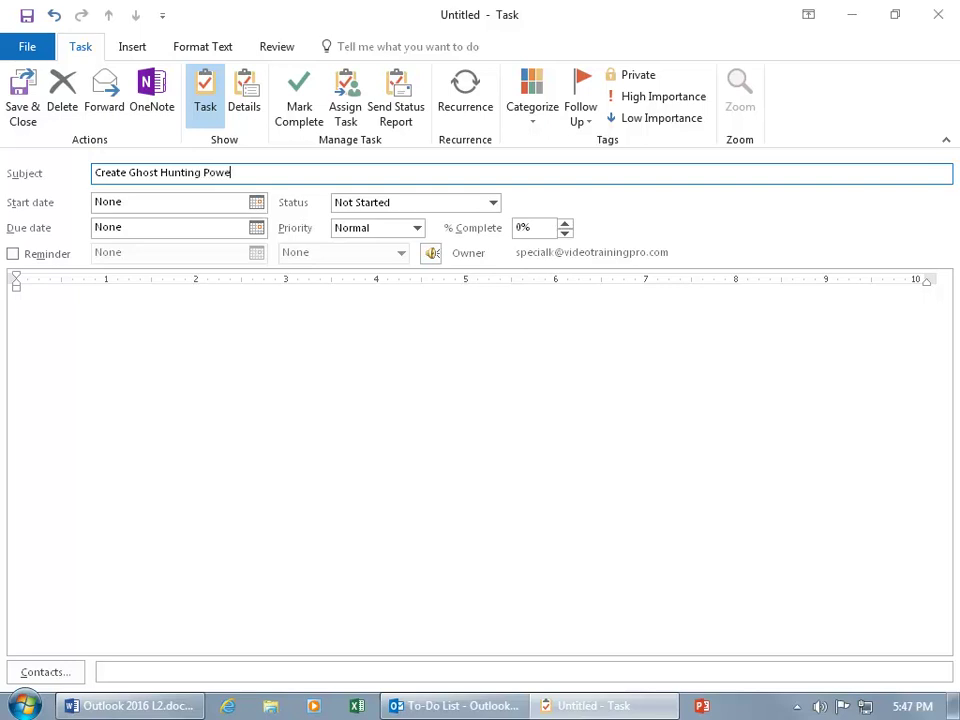
text(rPoint Presentation)
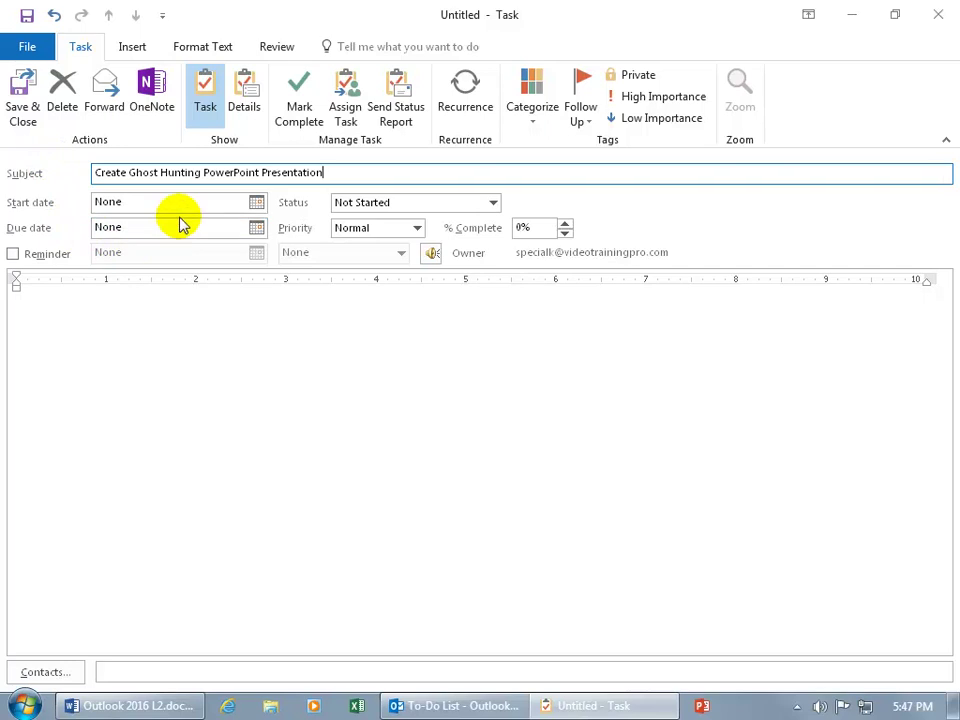
click(257, 229)
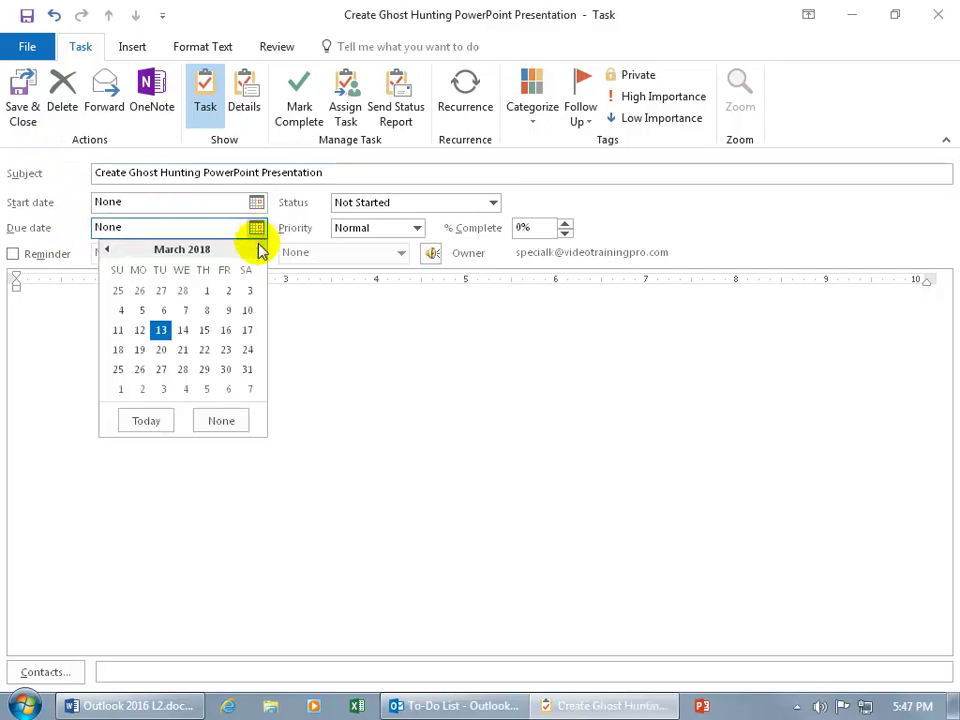
click(250, 330)
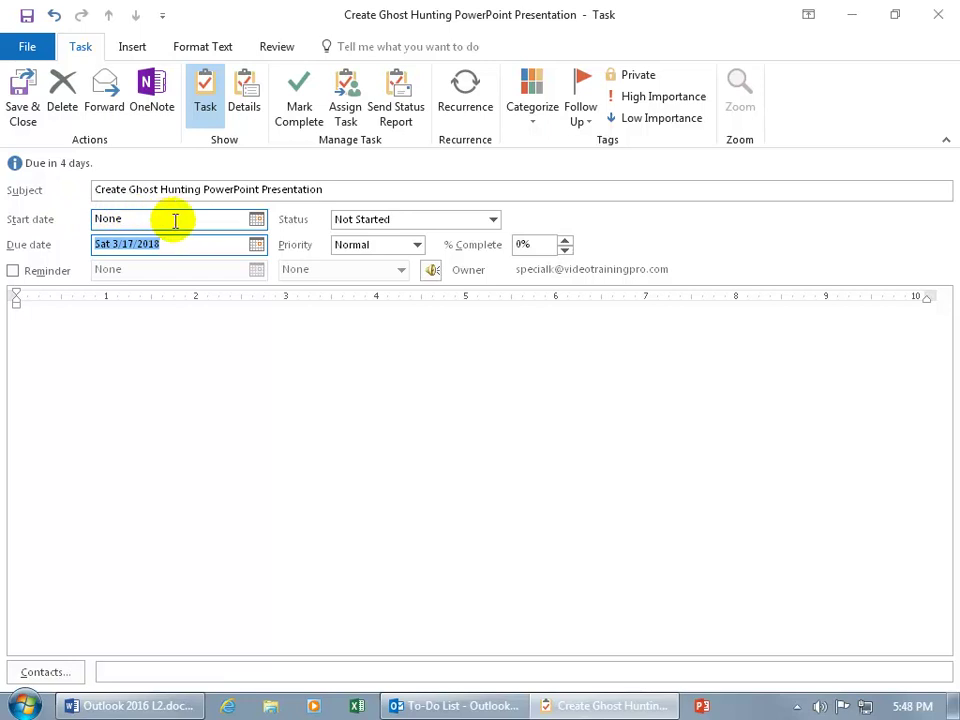
click(256, 220)
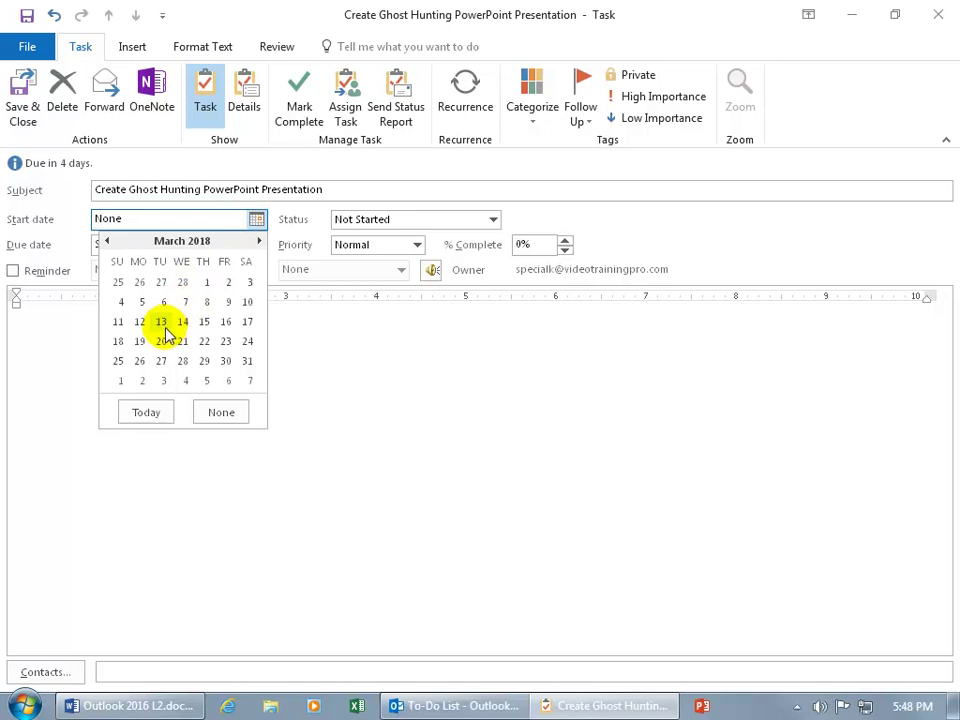
click(182, 321)
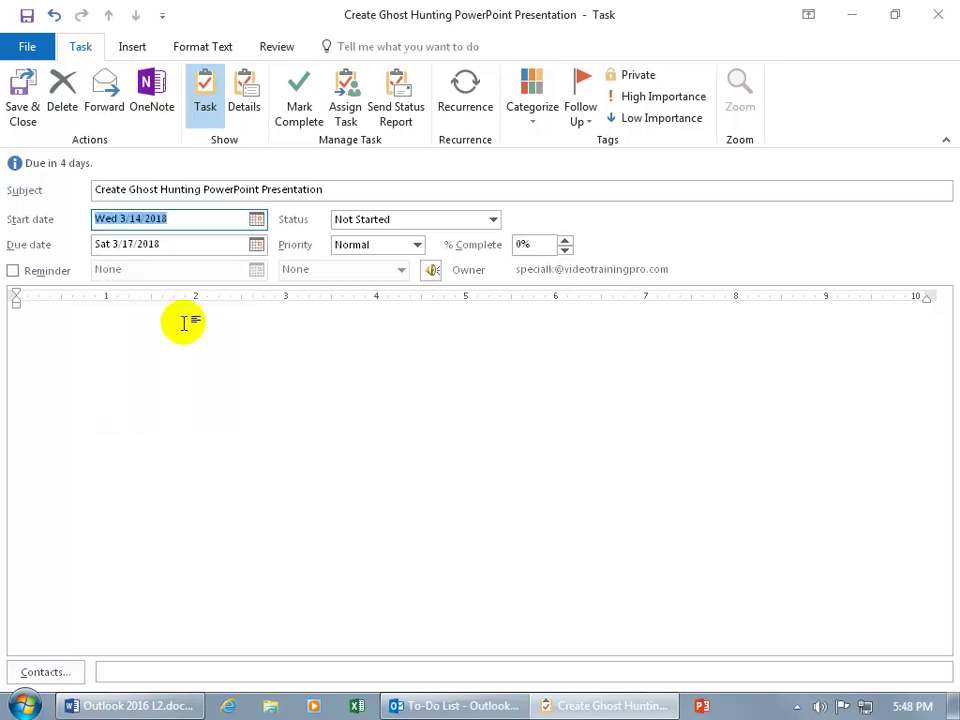
Turn on a task reminder for Thu 3/15/2018 at 8:01 AM
click(40, 278)
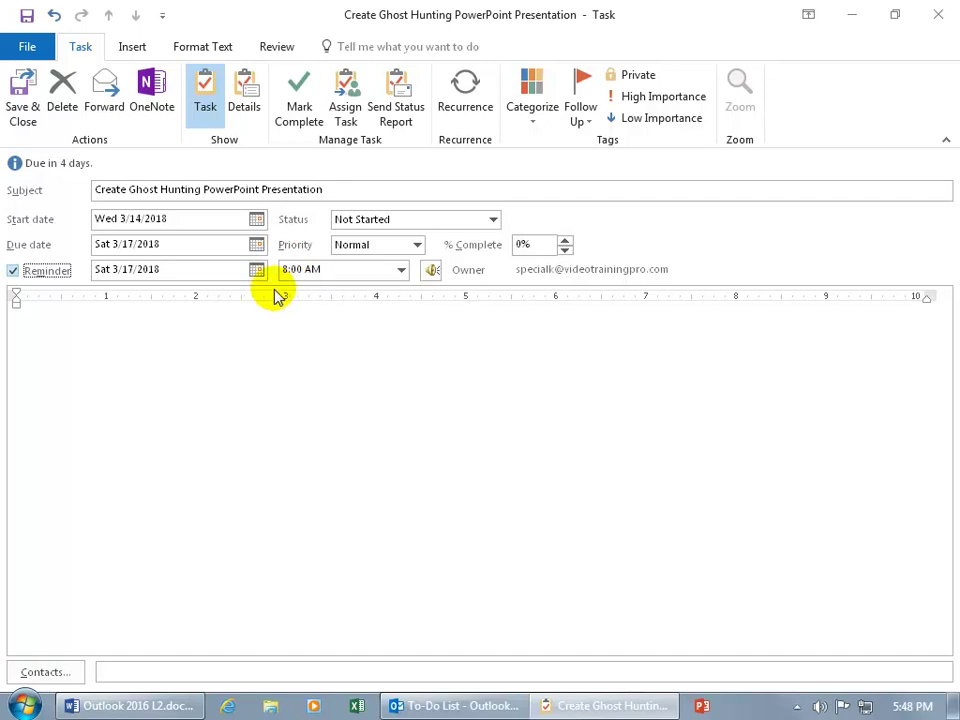
click(257, 270)
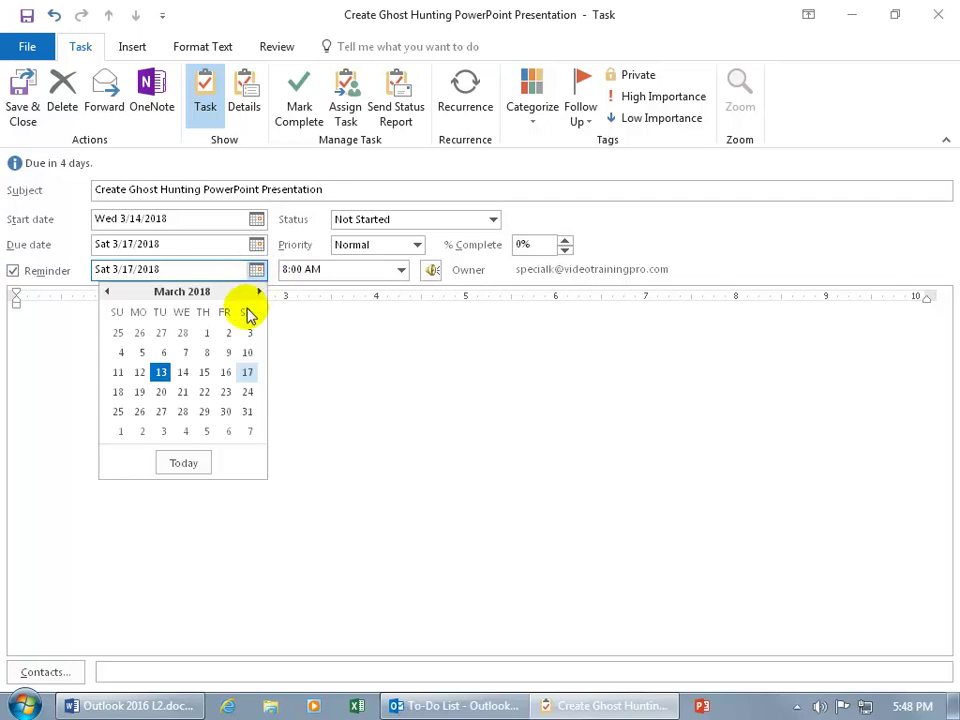
click(205, 372)
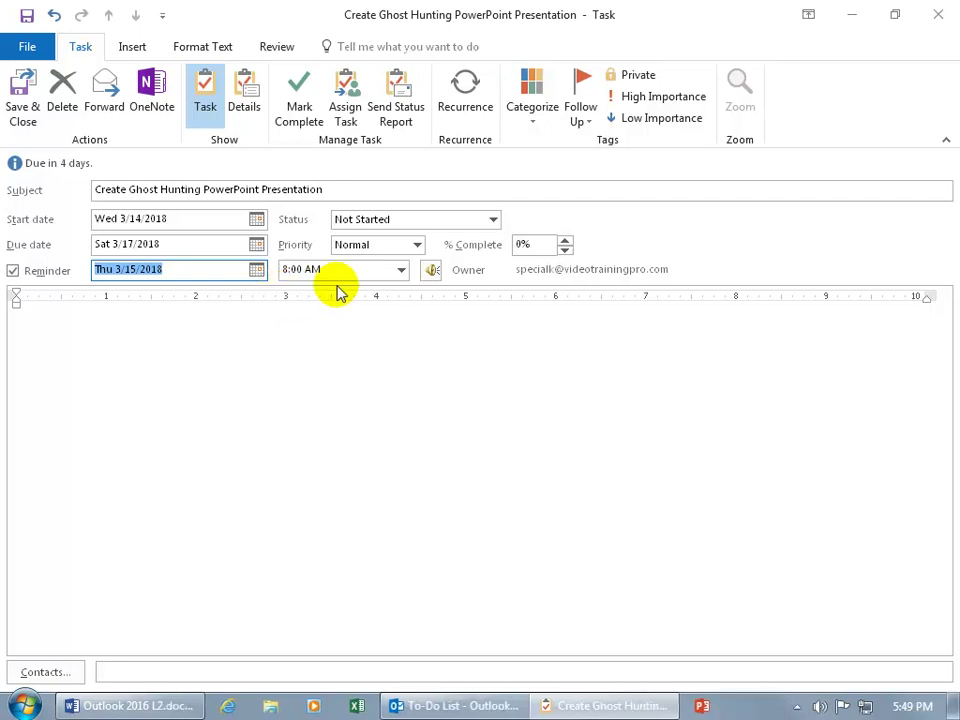
click(401, 270)
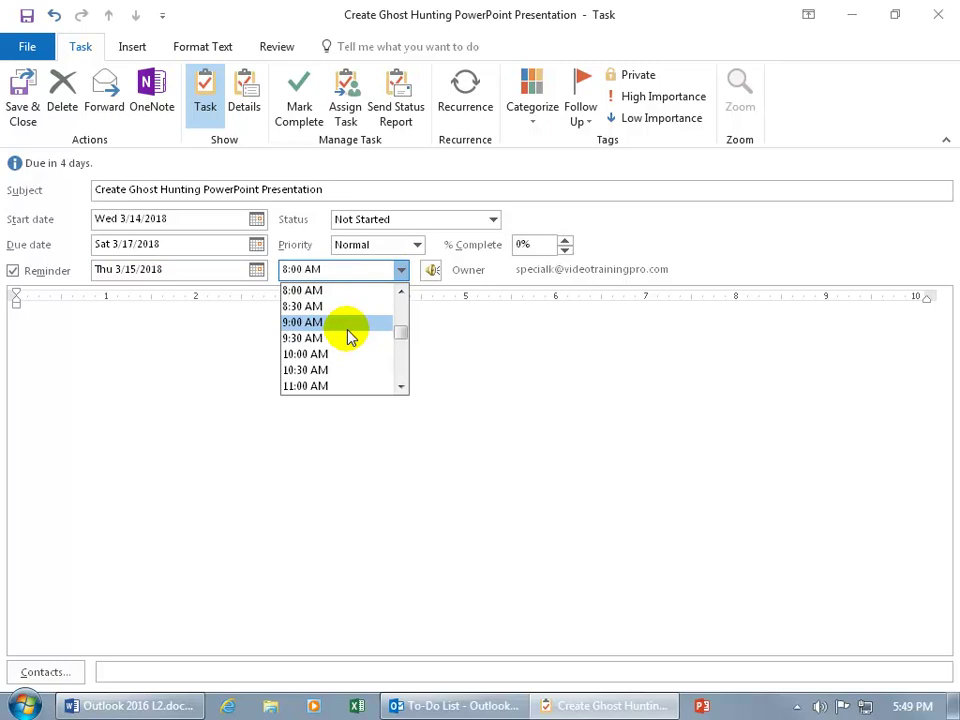
click(282, 296)
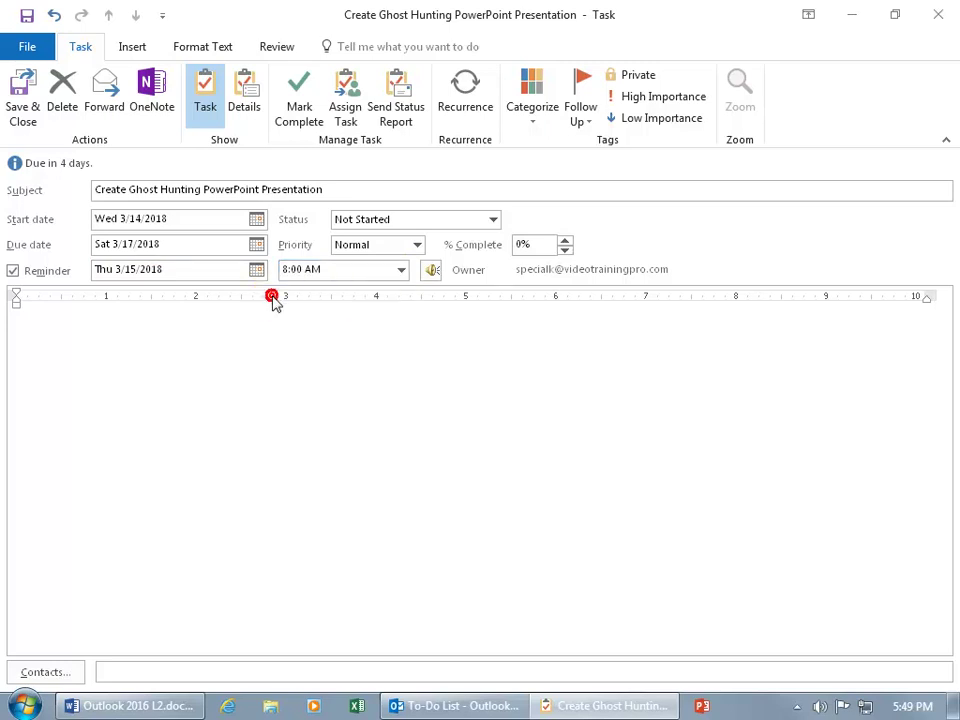
key(BackSpace)
text(1)
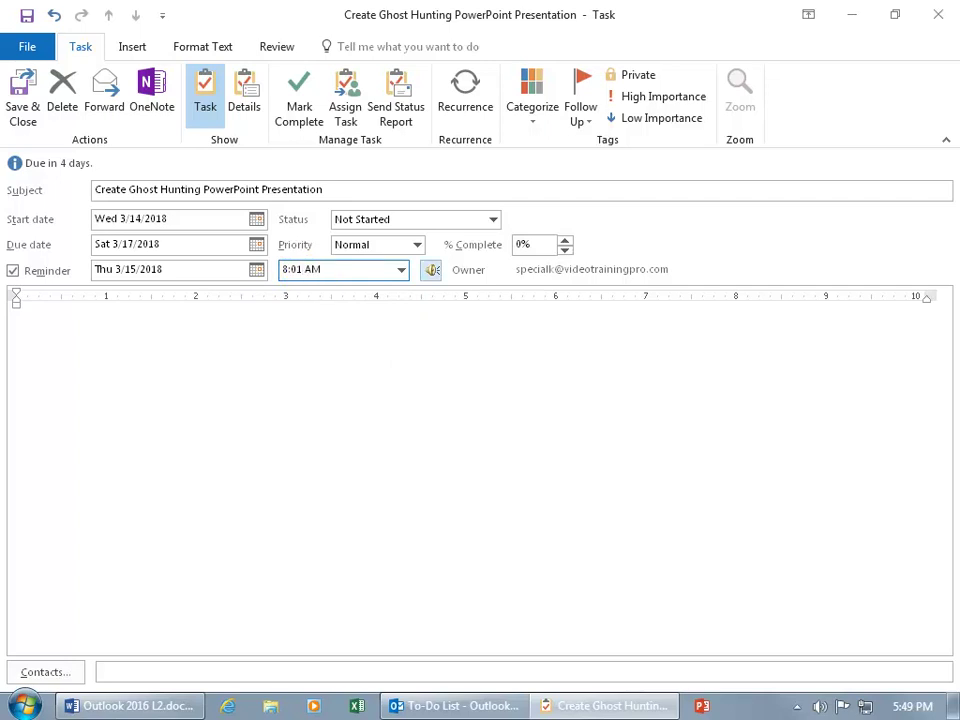
click(322, 290)
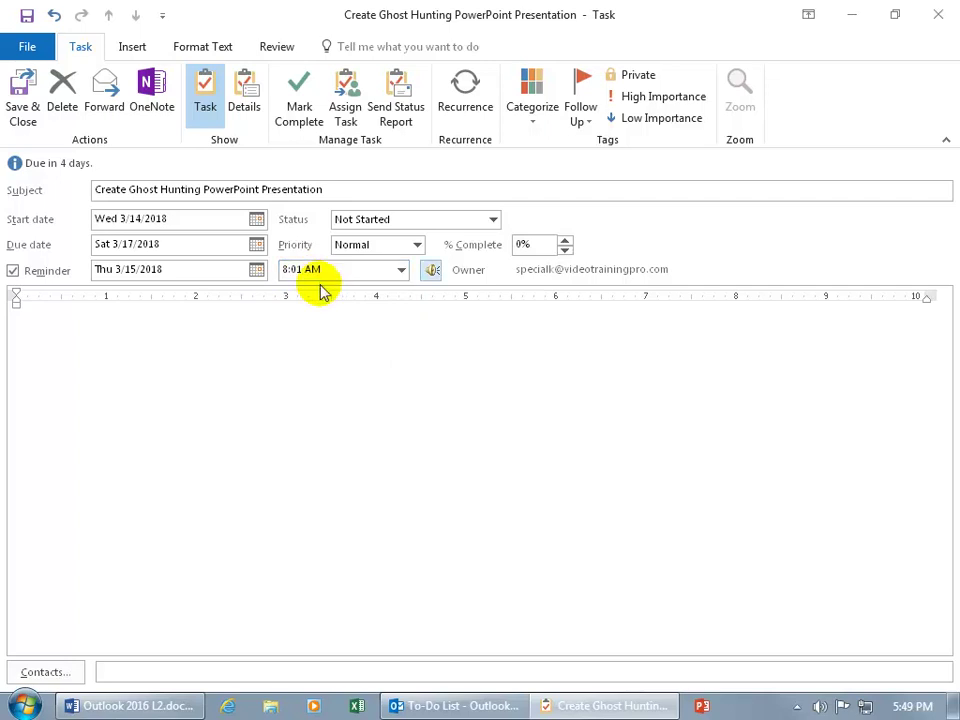
click(354, 224)
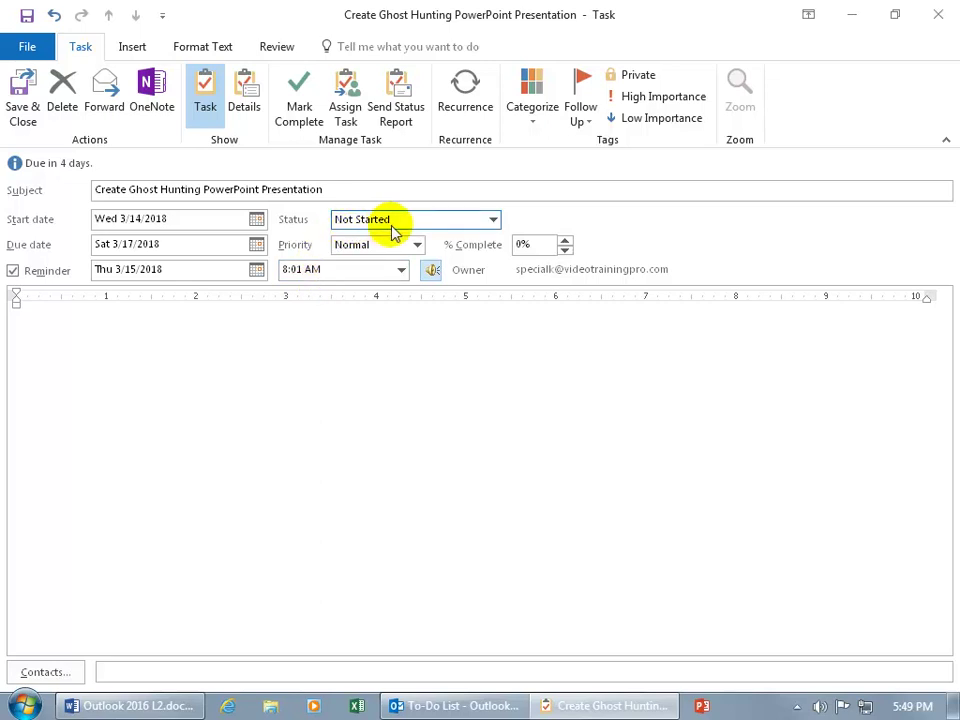
click(493, 222)
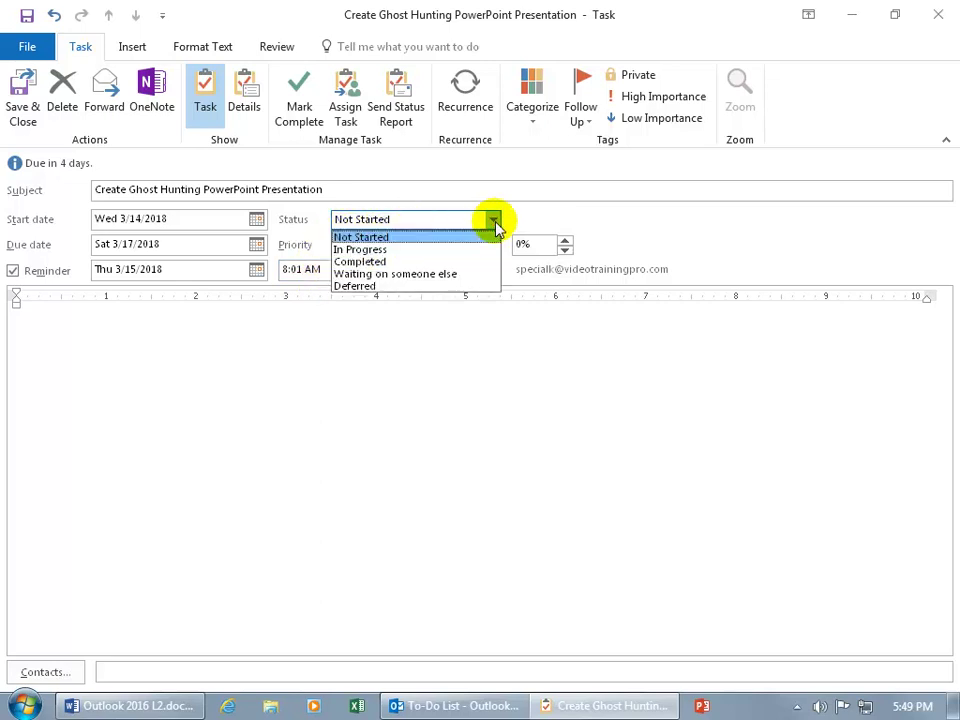
click(480, 249)
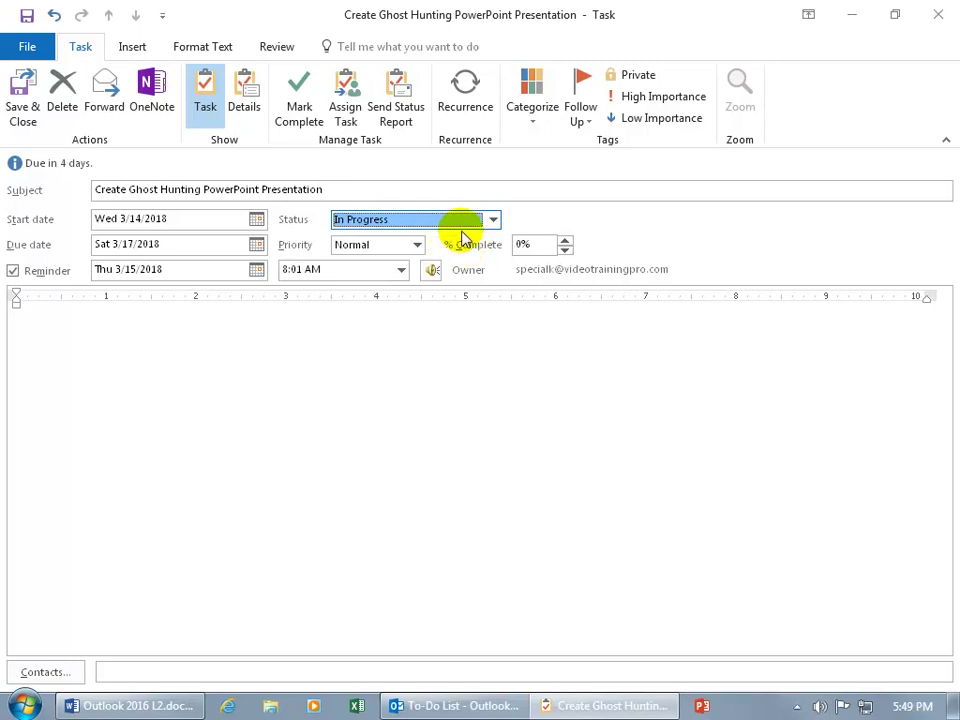
click(493, 220)
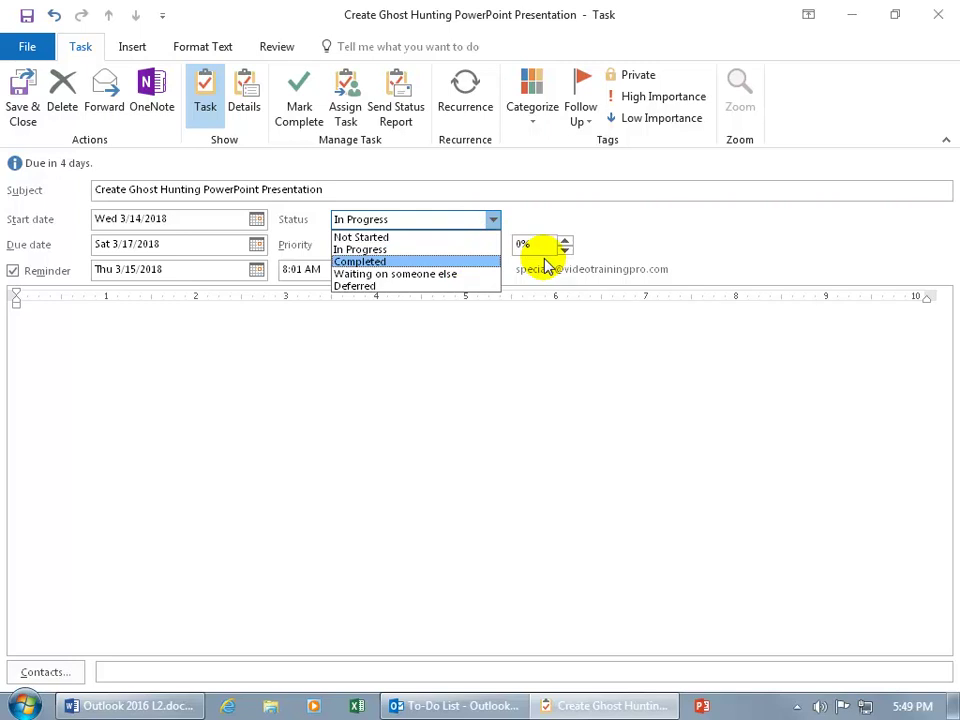
click(454, 261)
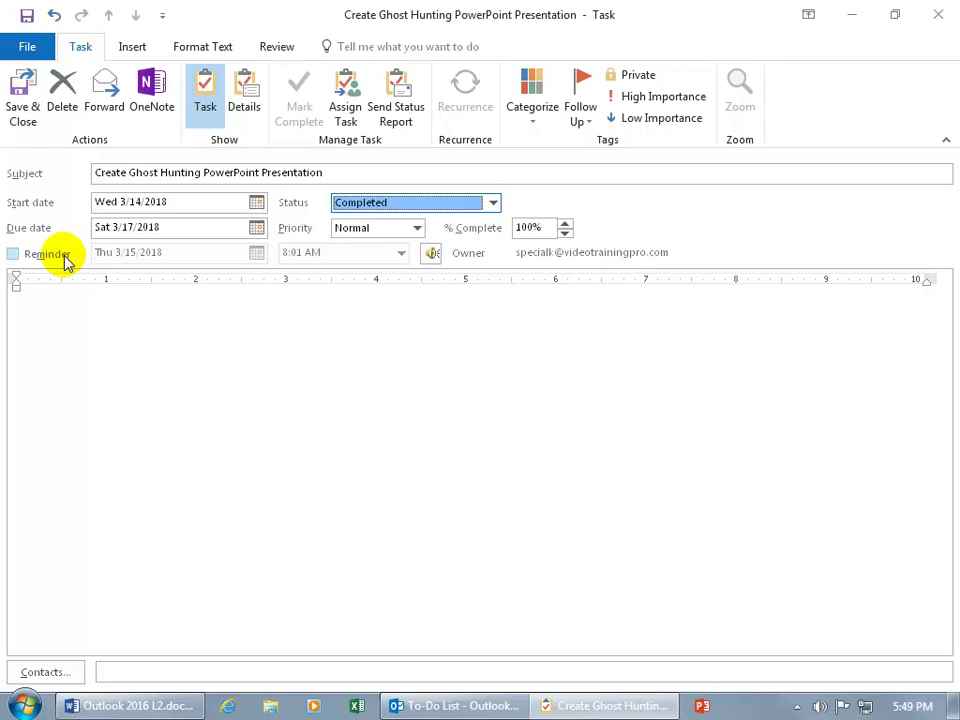
click(494, 204)
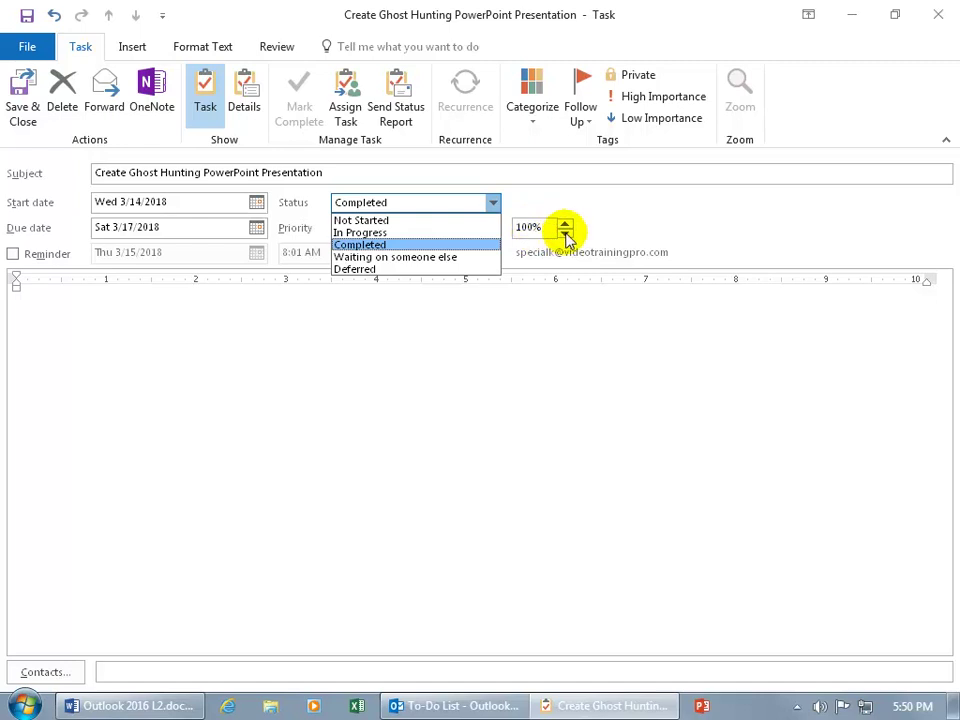
click(566, 233)
click(566, 233)
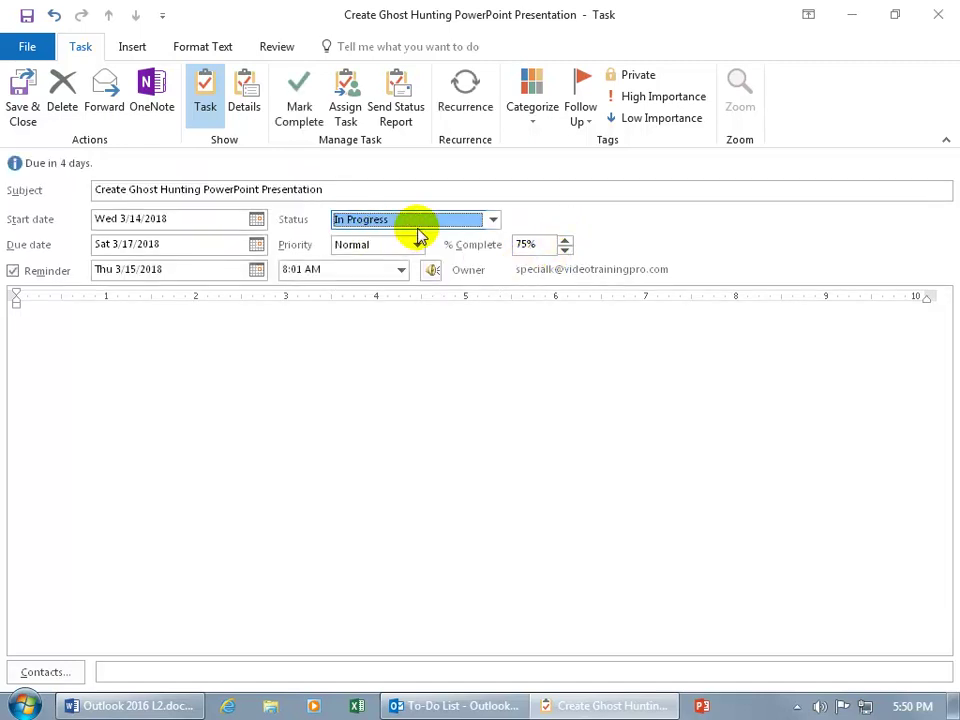
click(492, 220)
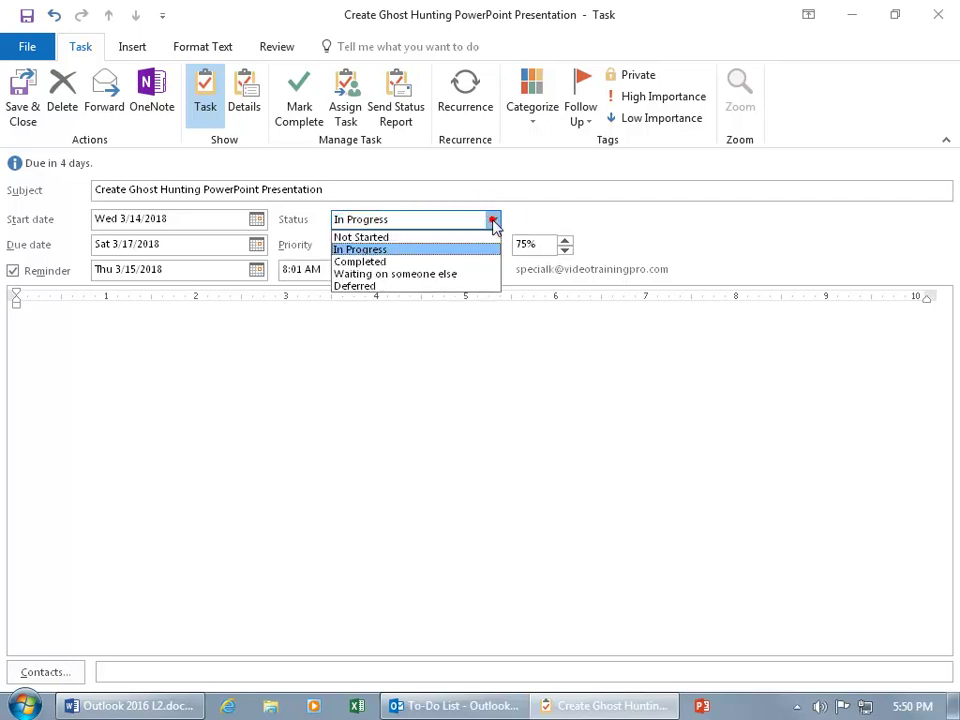
click(451, 273)
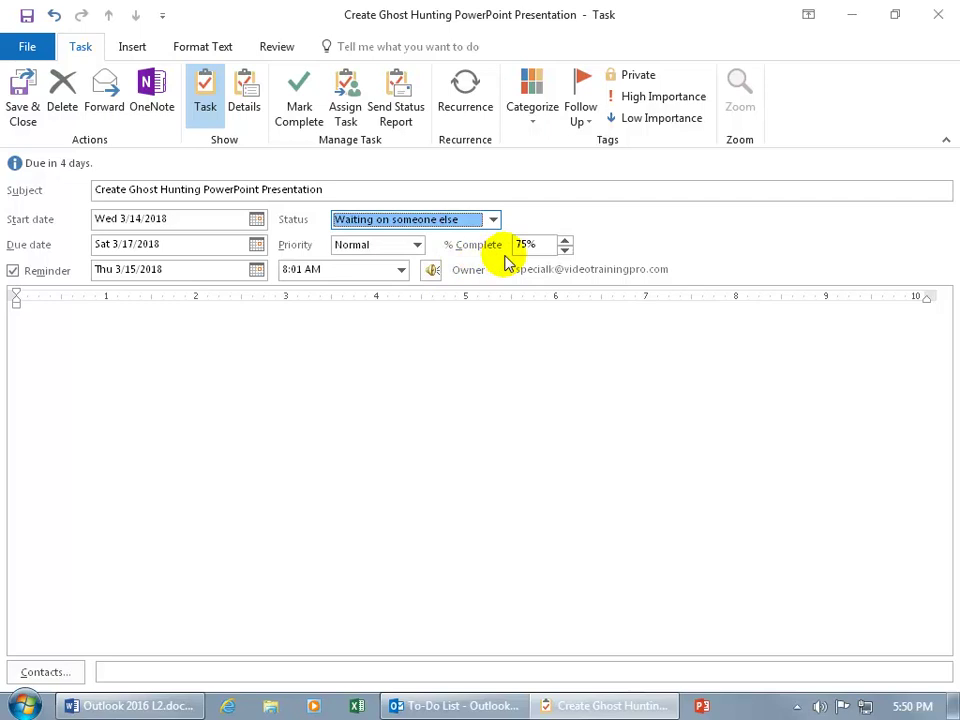
click(492, 219)
click(450, 286)
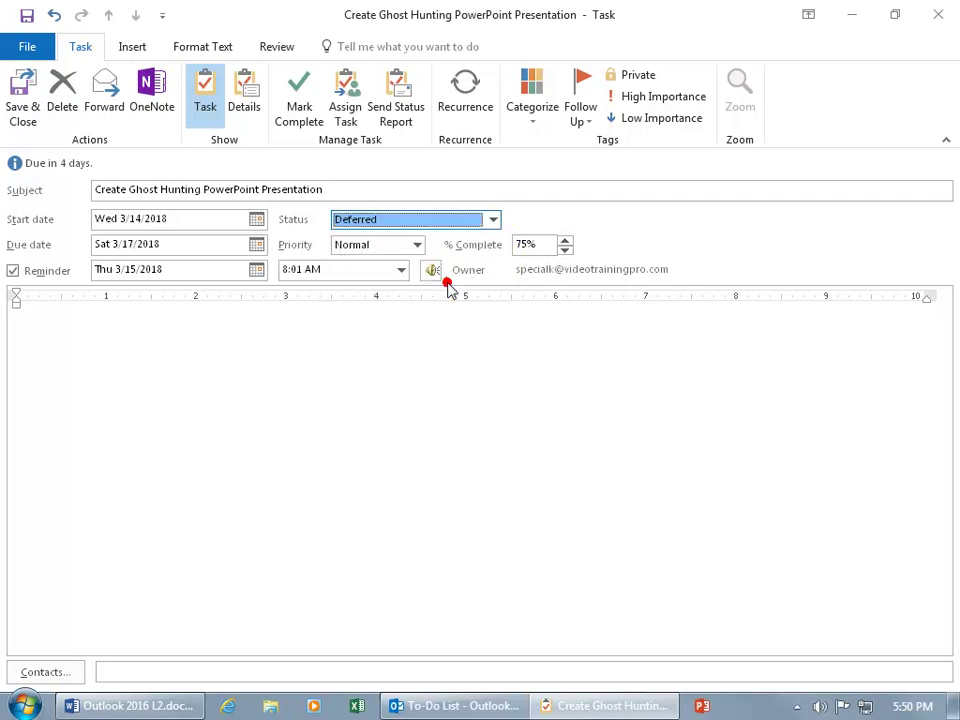
click(492, 220)
click(476, 238)
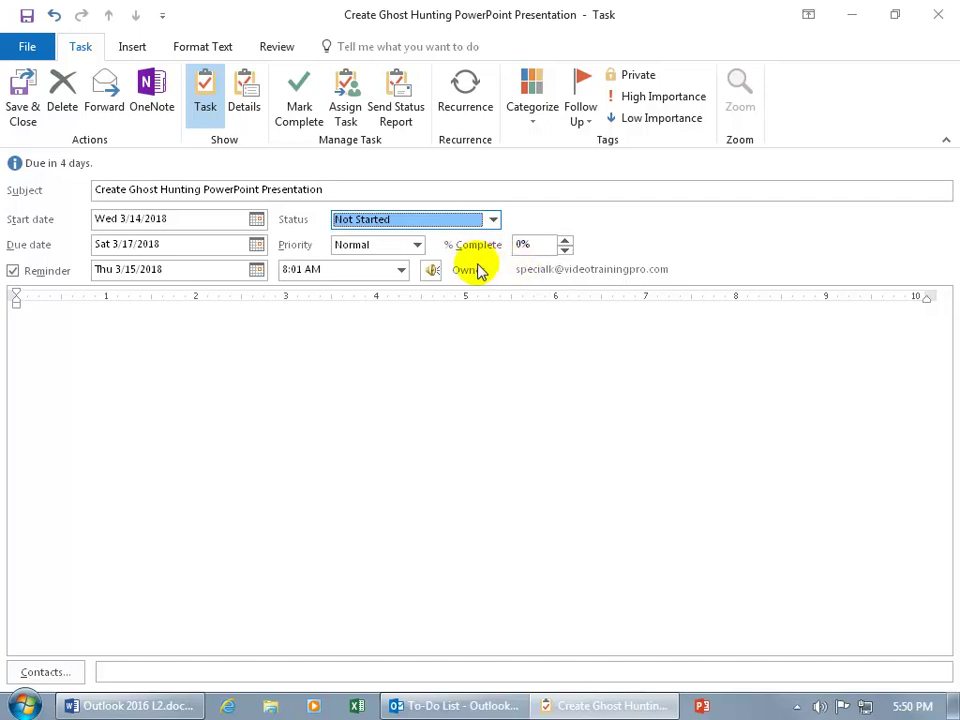
Set the task priority to High through the Priority dropdown
click(418, 246)
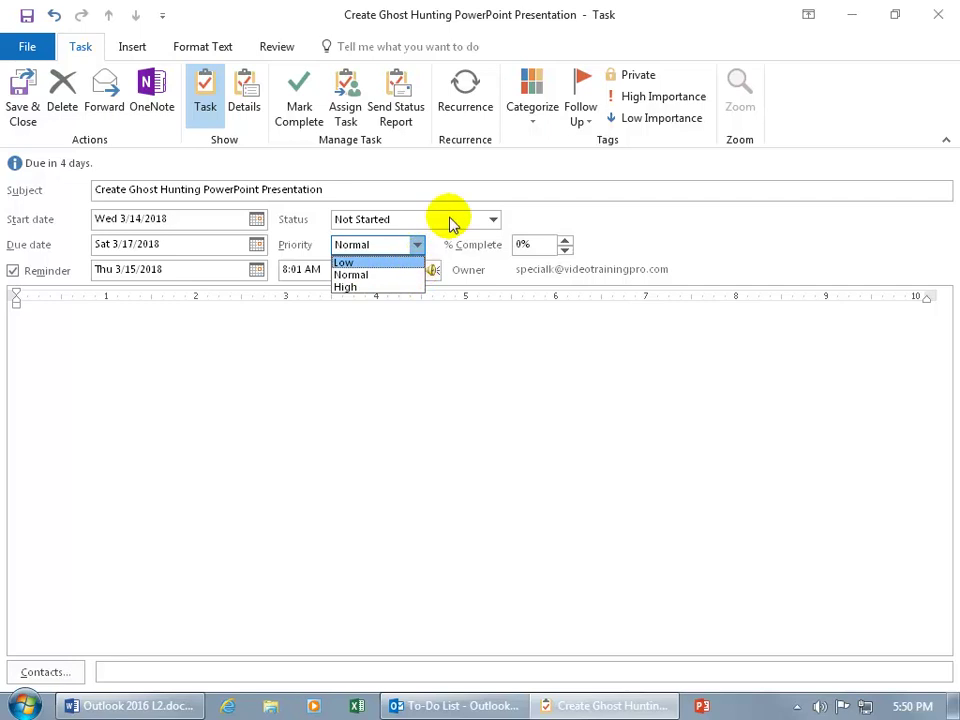
click(666, 97)
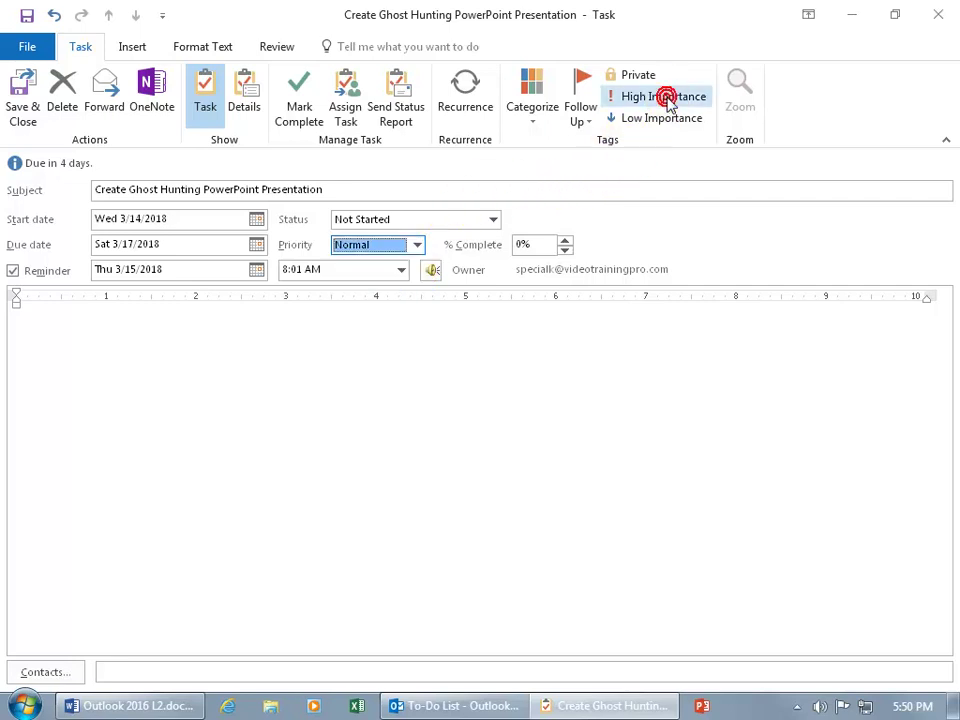
click(666, 97)
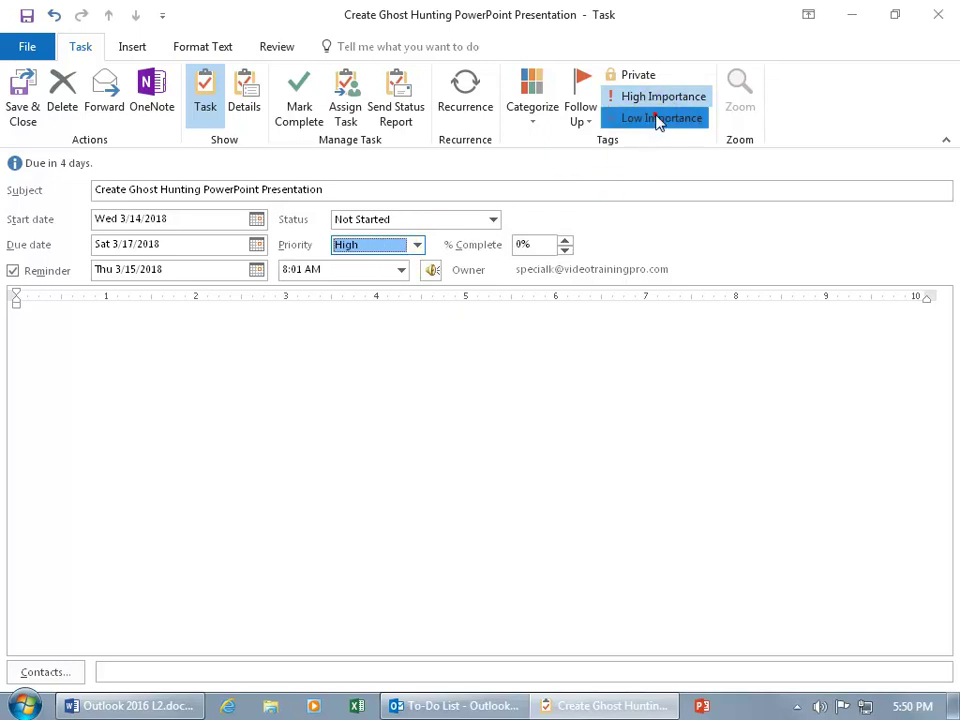
click(660, 118)
click(417, 245)
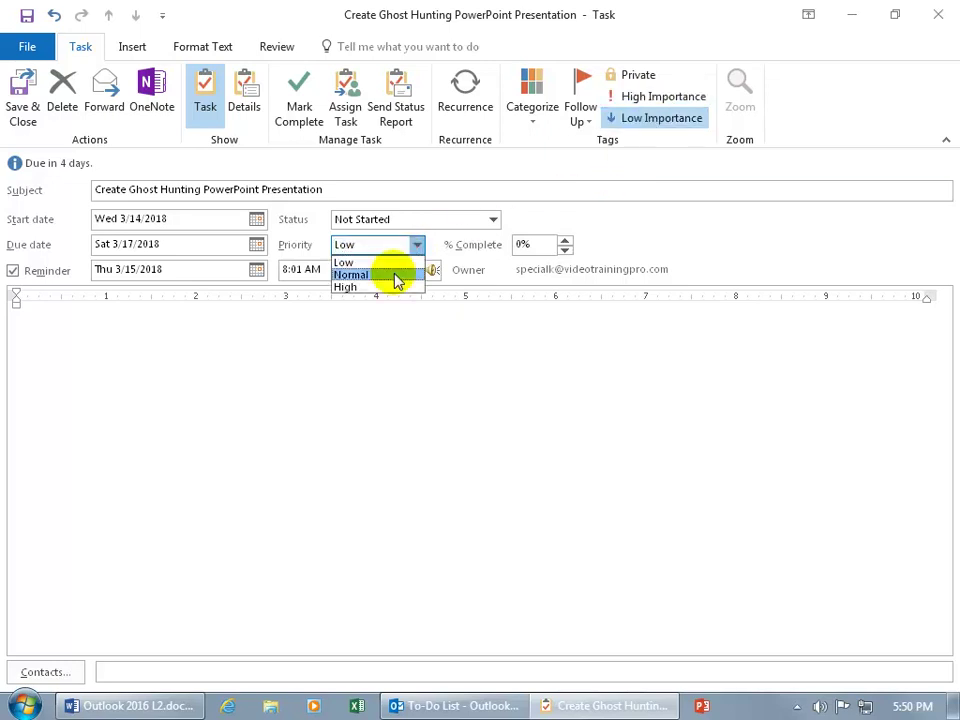
click(390, 284)
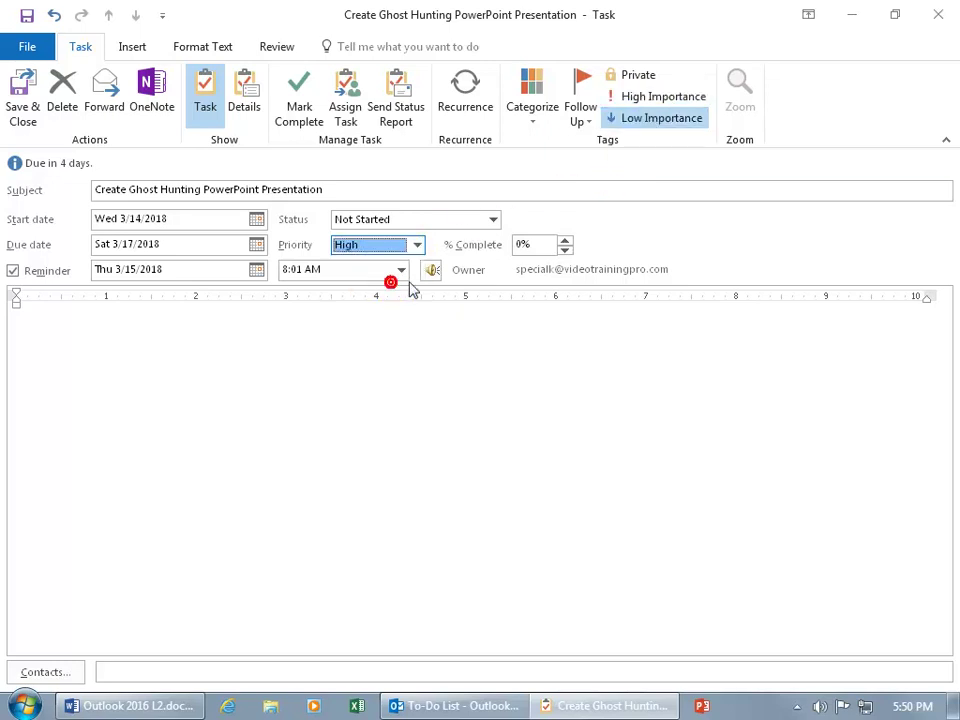
click(487, 262)
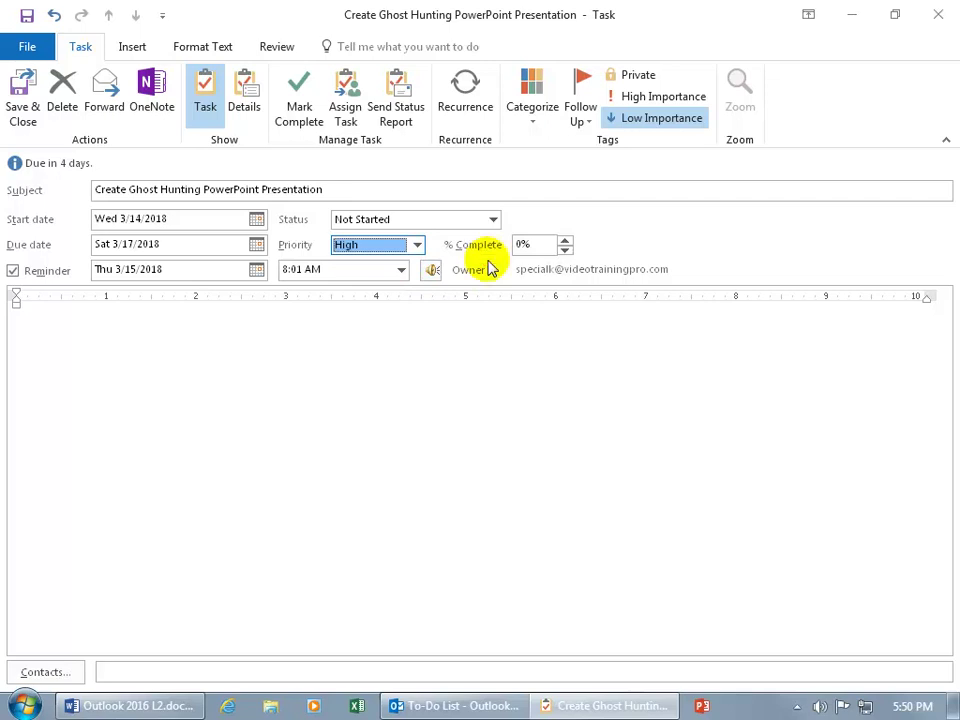
key(Tab)
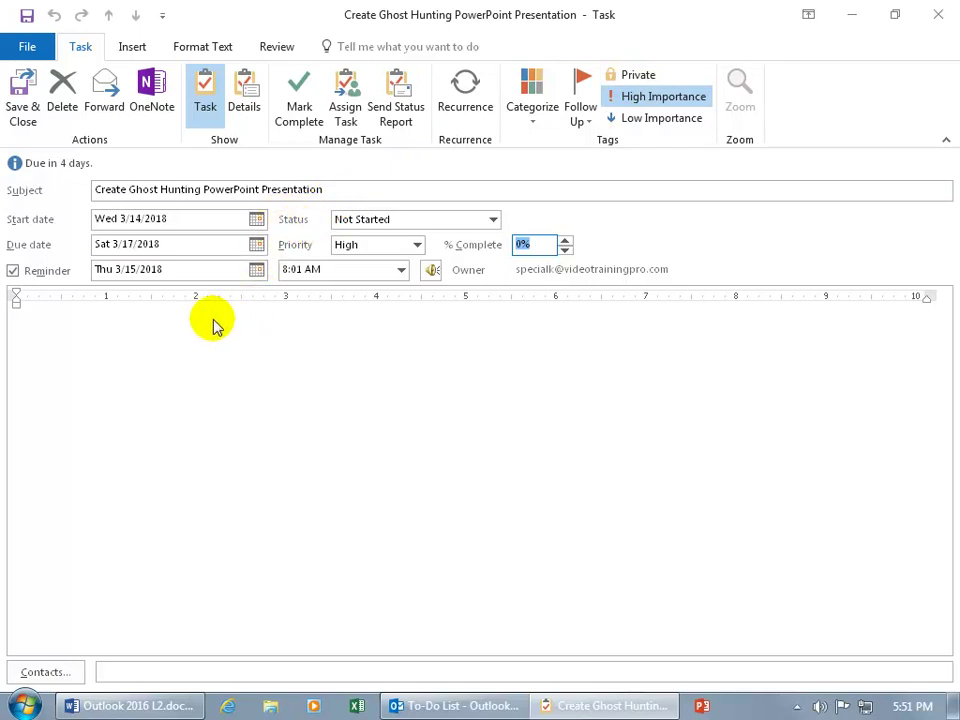
click(141, 320)
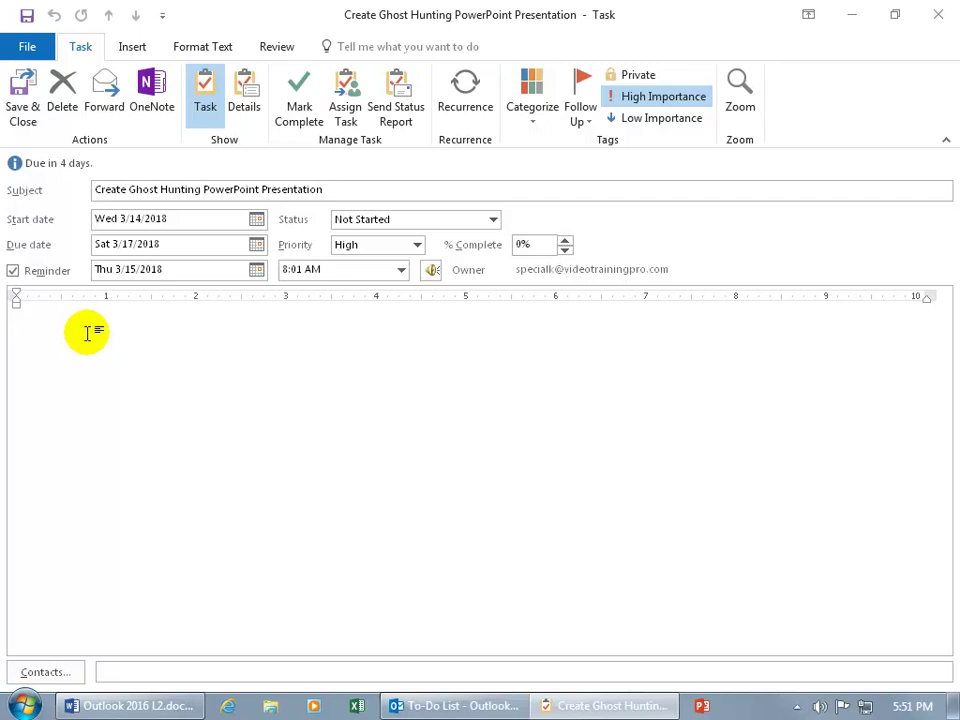
Write a numbered notes list — Images, Video, Audio — followed by a line saying it's waiting on a colleague
click(205, 48)
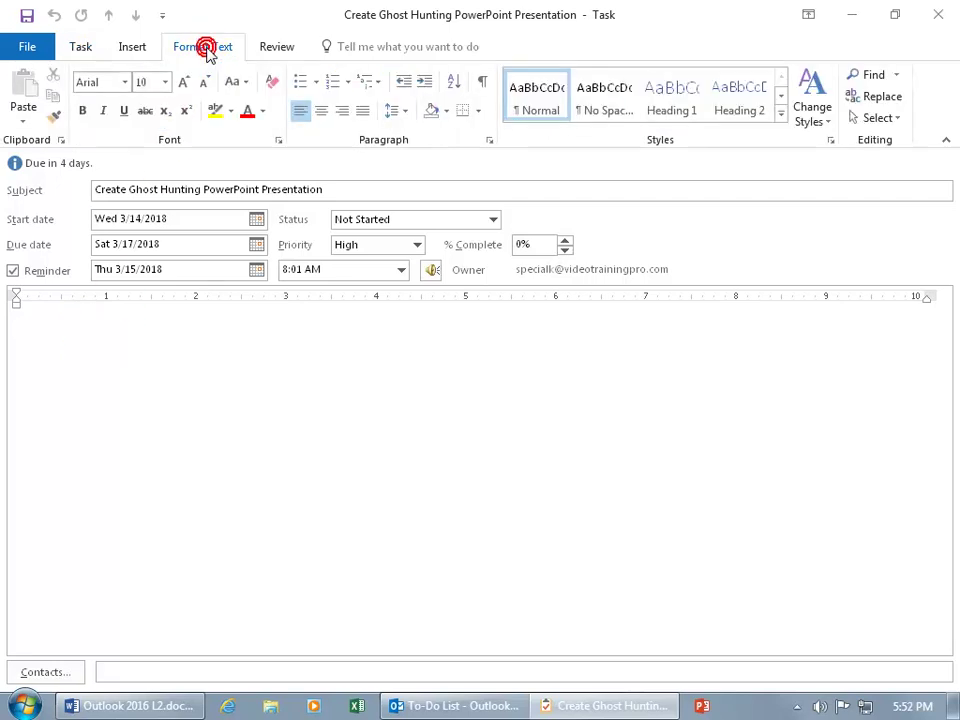
click(333, 88)
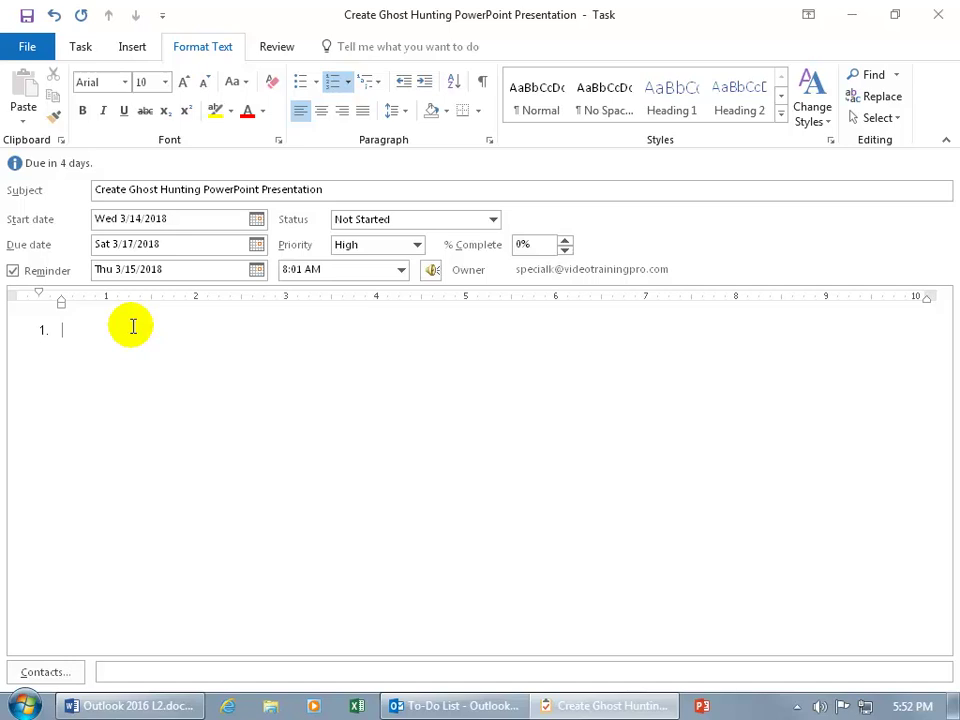
text(Images)
key(Return)
text(Video)
key(Return)
text(Audio)
key(Return)
key(Return)
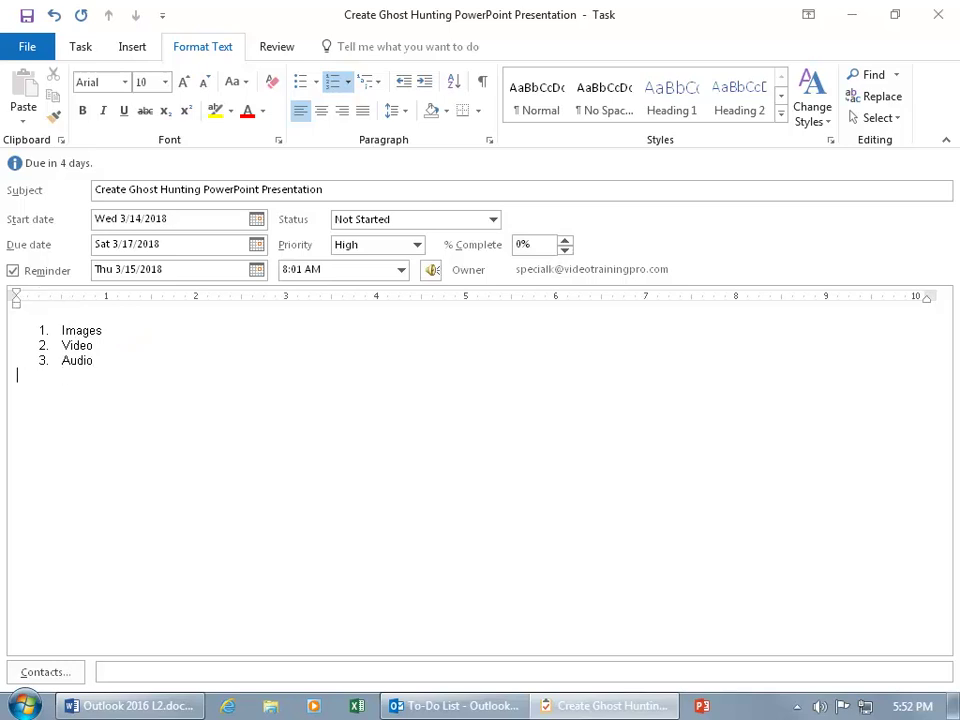
text(Wait)
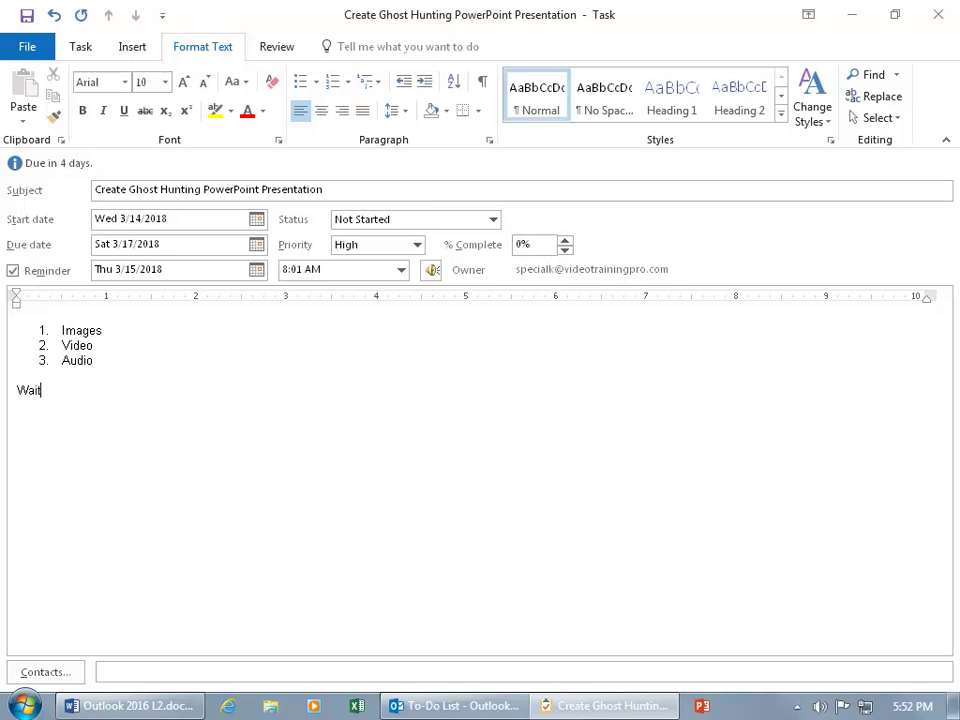
text(ing on Kari.)
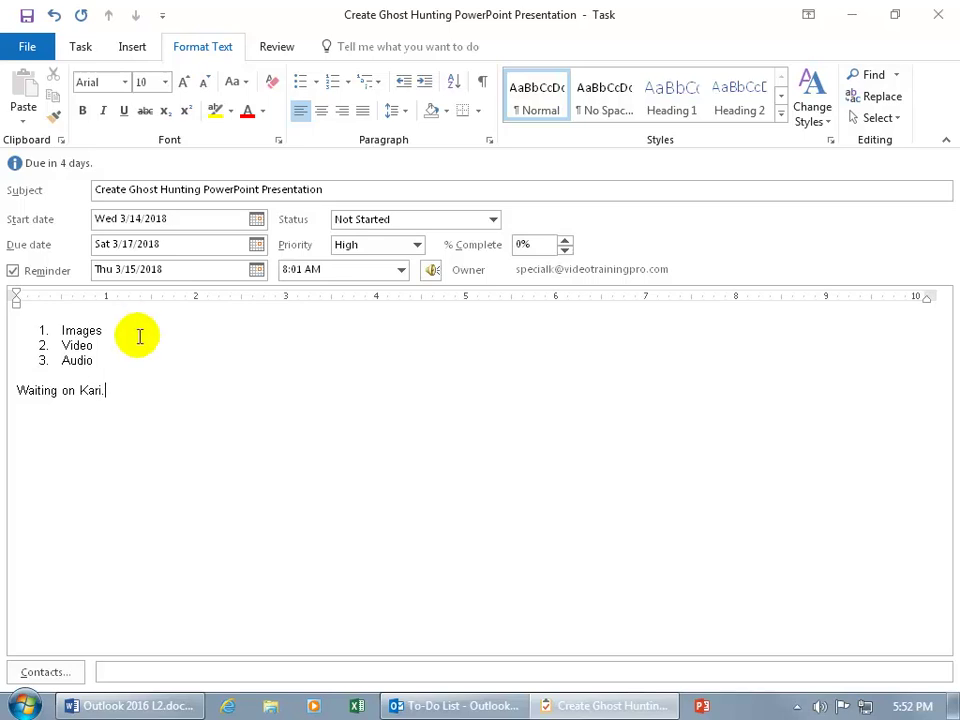